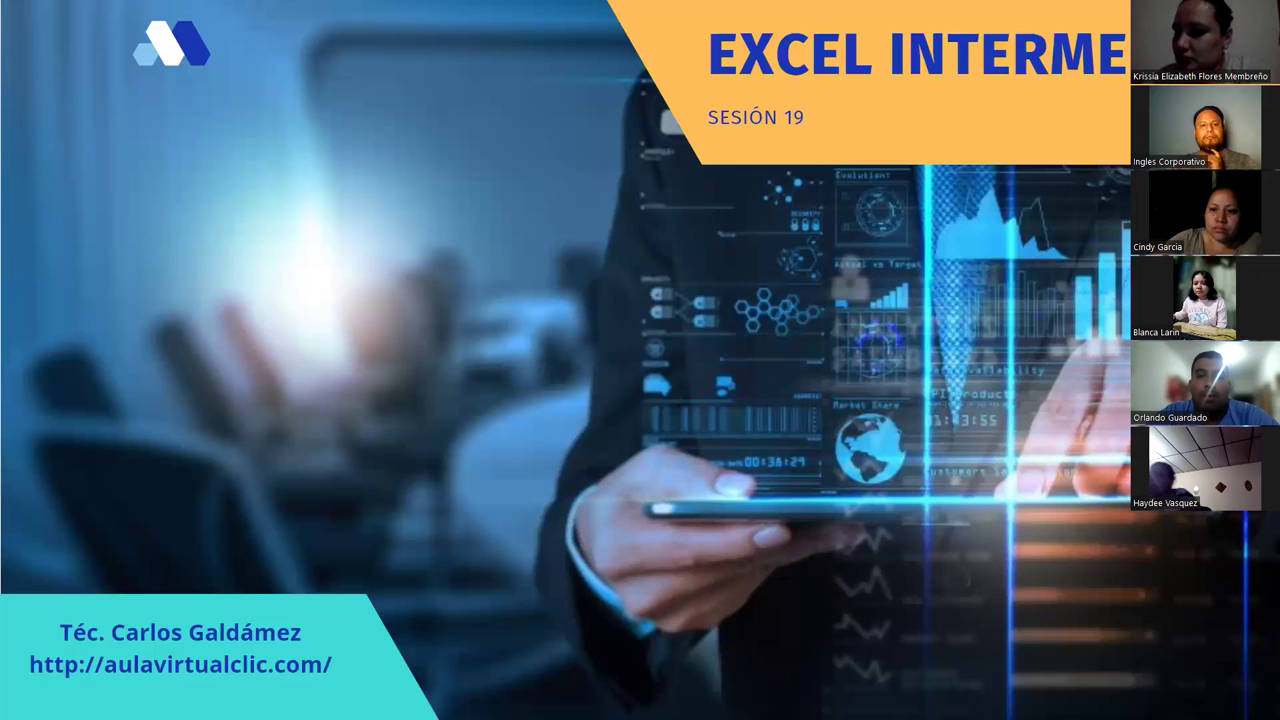
Advance the shared slideshow to the 'Ruta de aprendizaje de la sesión' agenda slide
click(991, 437)
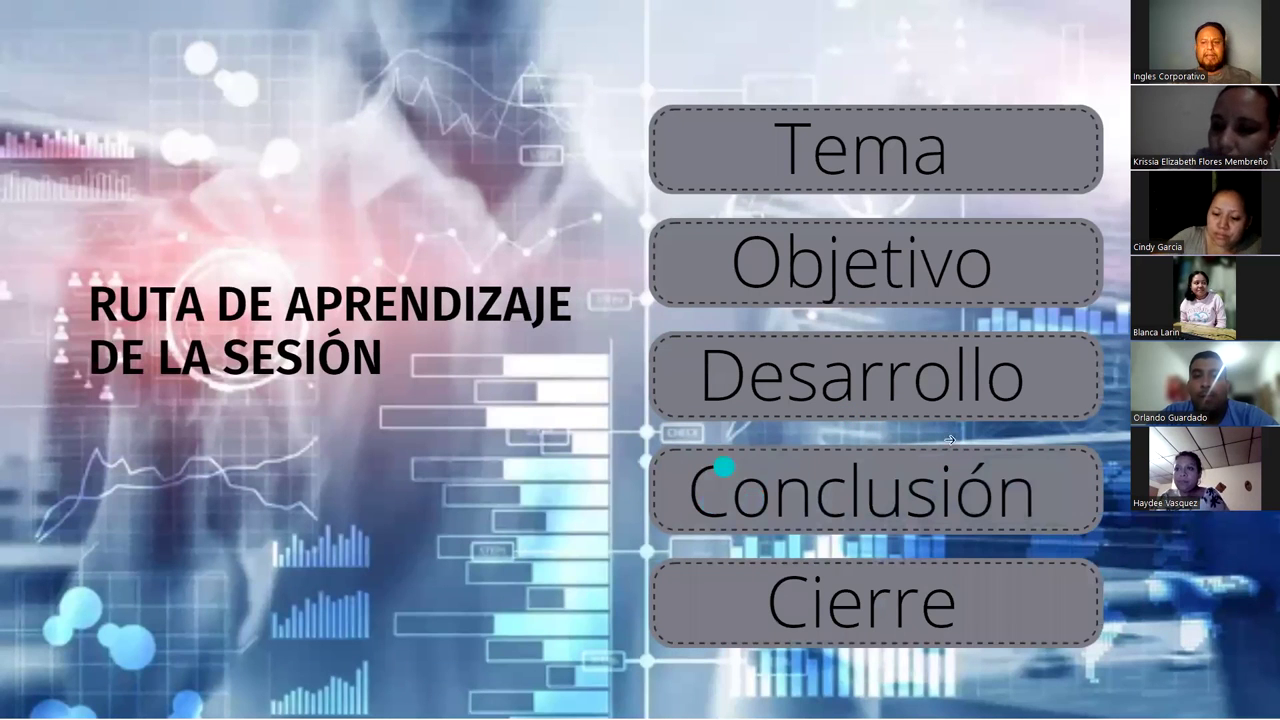
Advance the slideshow to the 'TEMA: Graficos Dinámicos I' topic slide
key(Right)
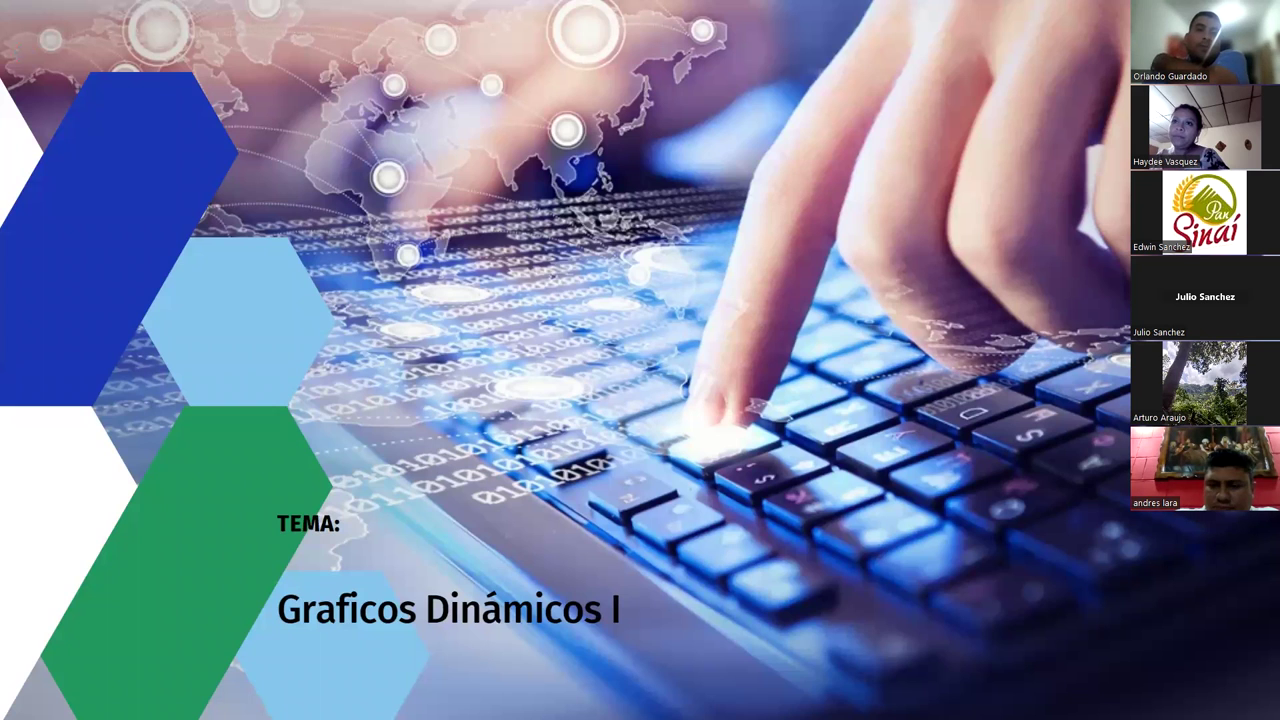
Advance the slideshow to the 'Objetivo de la sesión 19' slide
key(Right)
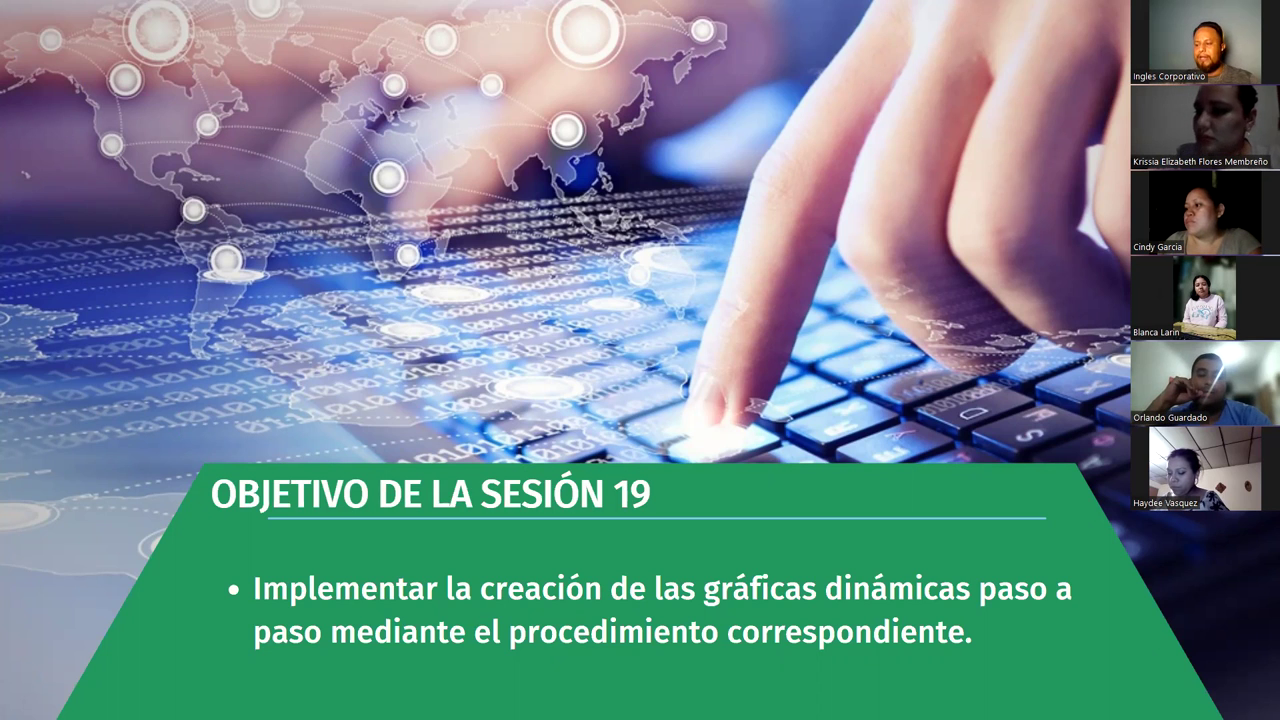
Finish the objective slide's animation and move on to 'Crear un gráfico dinámico'
click(1100, 324)
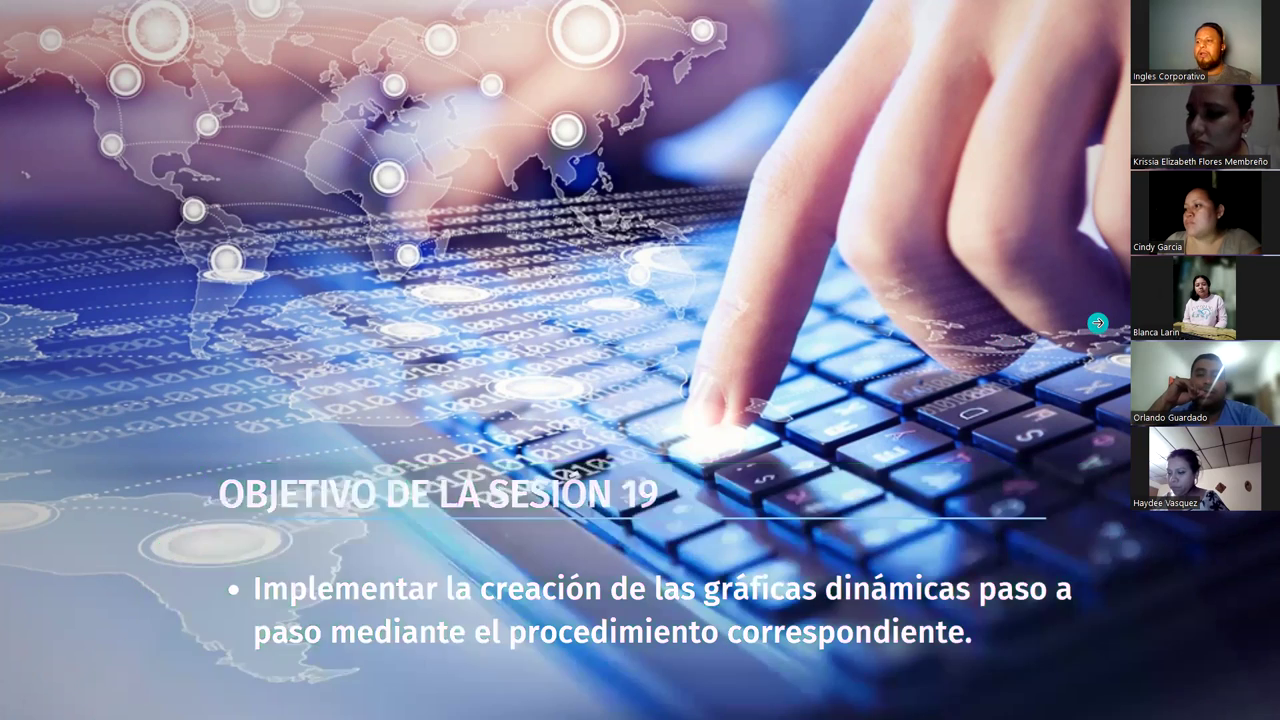
click(1098, 322)
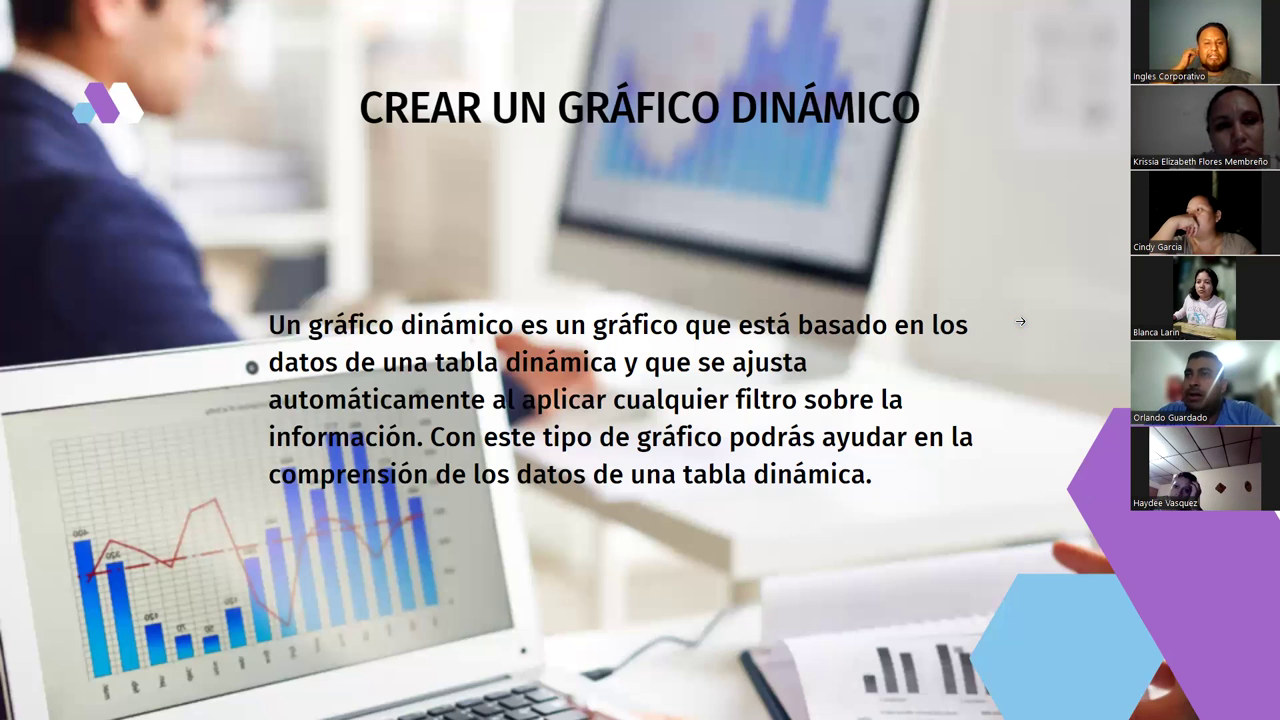
Advance the slideshow to the 'Cómo crear un gráfico dinámico en Excel' slide
key(Right)
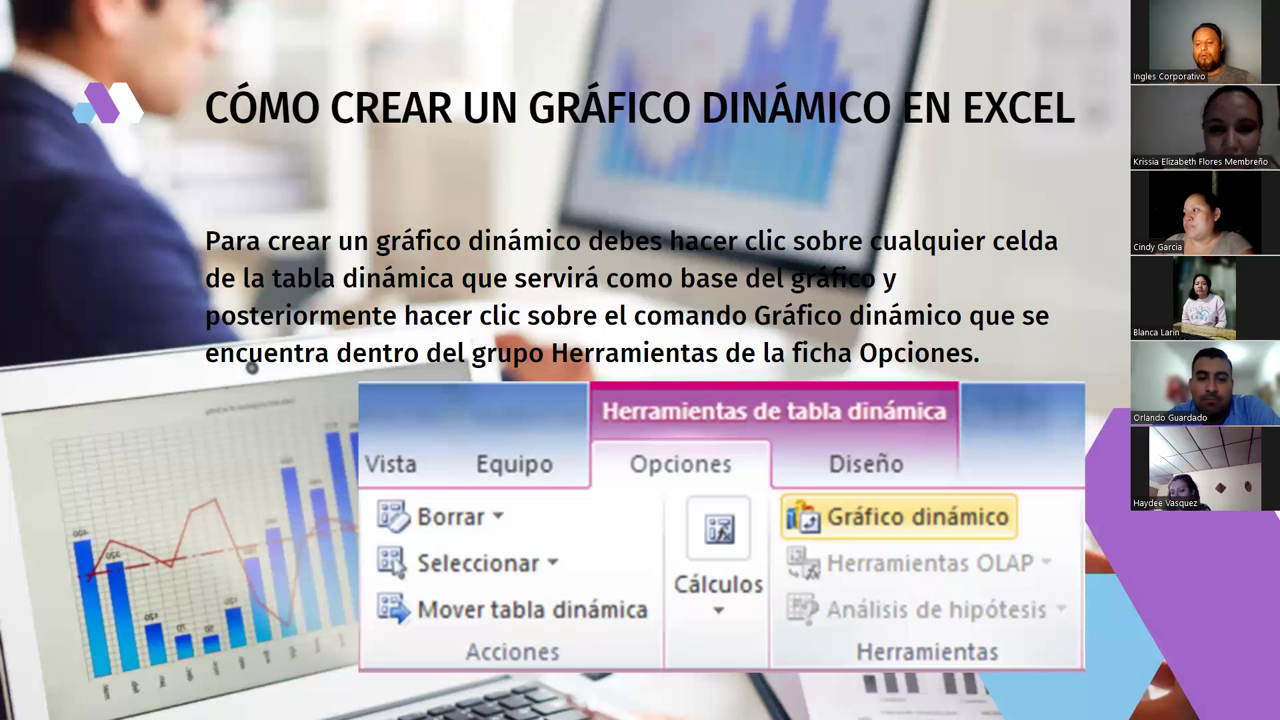
Advance to the slide showing the city-by-console PivotTable with its column PivotChart
key(Right)
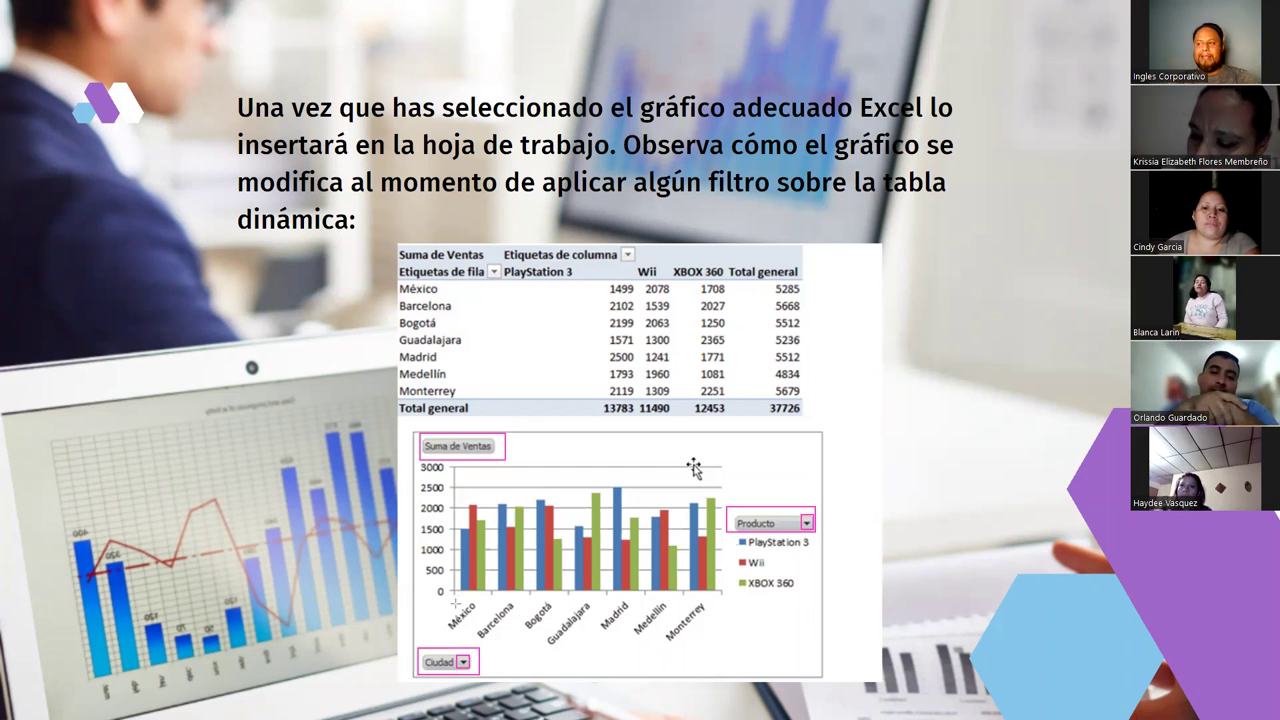
Play the highlight animation and box the whole PivotTable, including totals, with the pen
click(759, 418)
drag(759, 418, 802, 416)
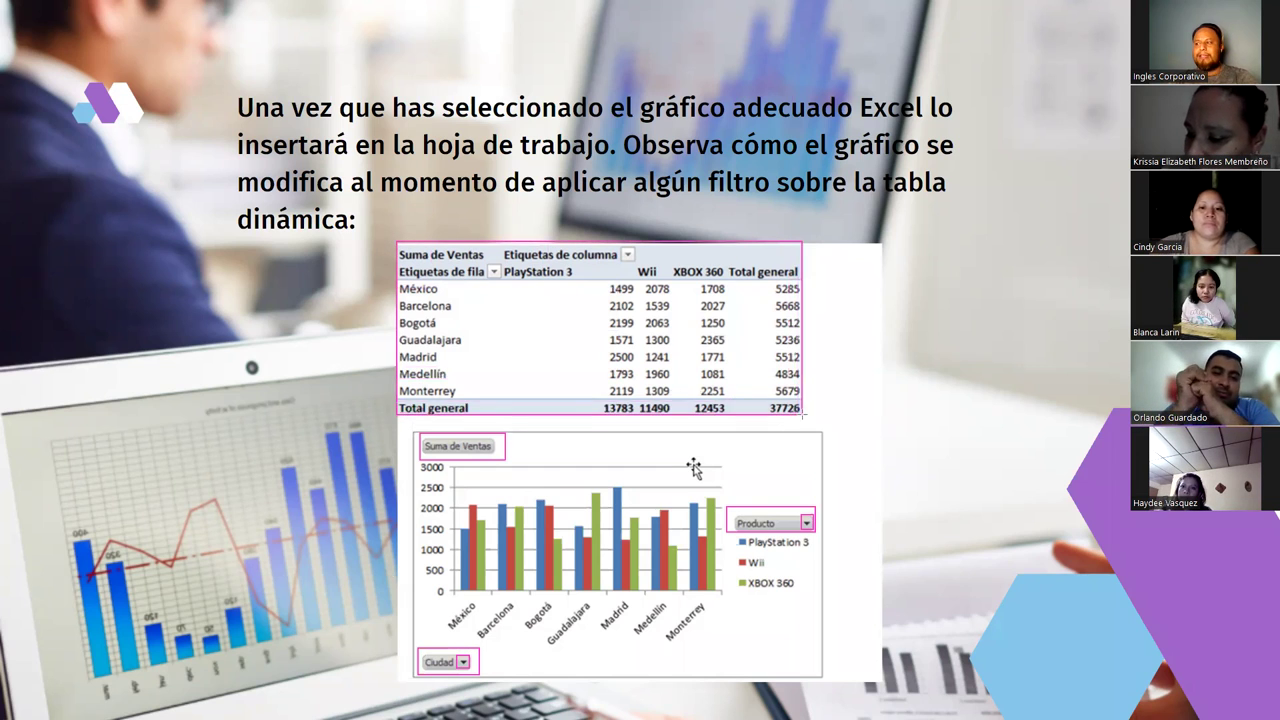
drag(884, 524, 835, 524)
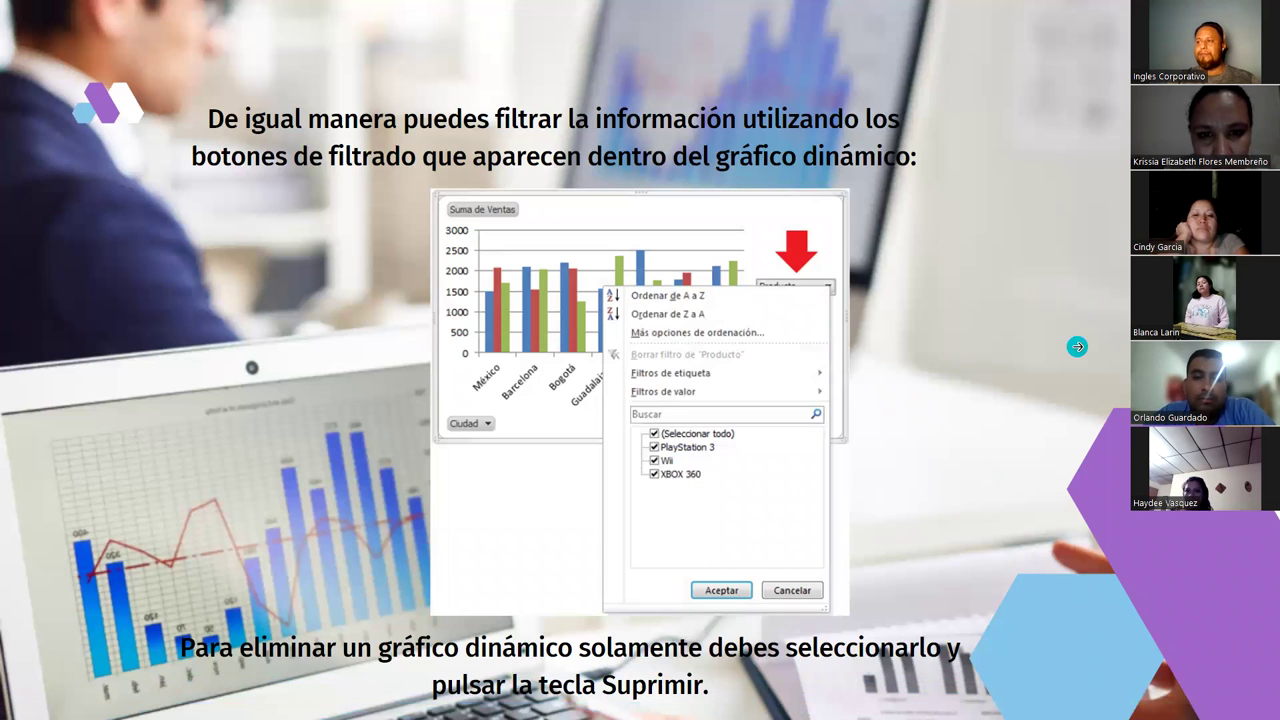
Advance to the DEMOSTRACION slide and leave the slideshow for the Ejercicio 19 workbook
key(Right)
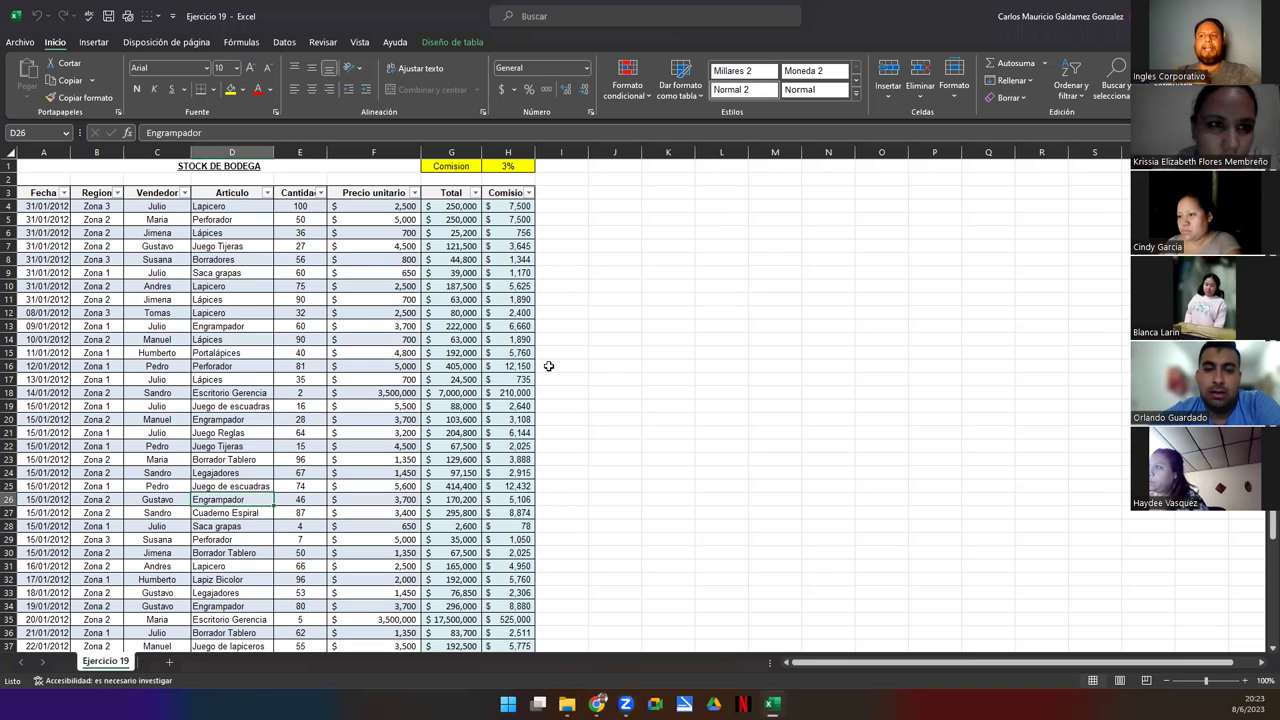
In Diseño de tabla, replace the table name Tabla13 with 'SotckBodega'
click(300, 326)
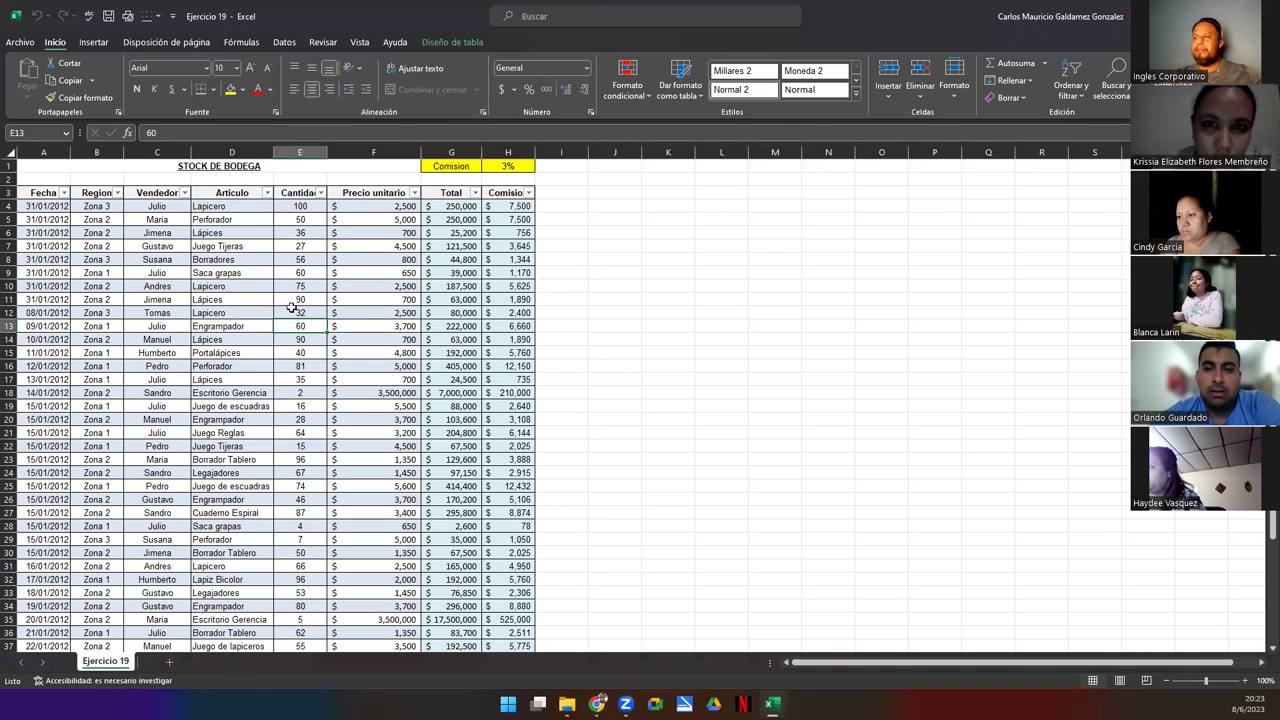
click(454, 42)
click(357, 408)
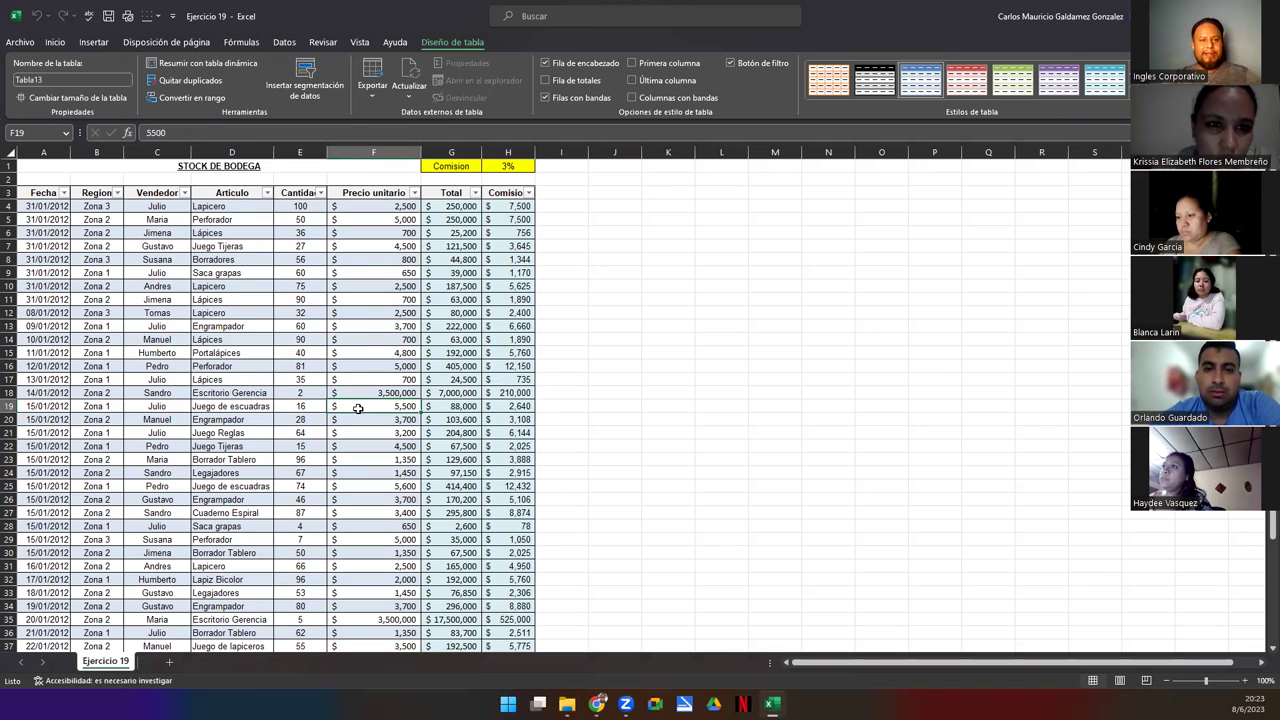
click(62, 79)
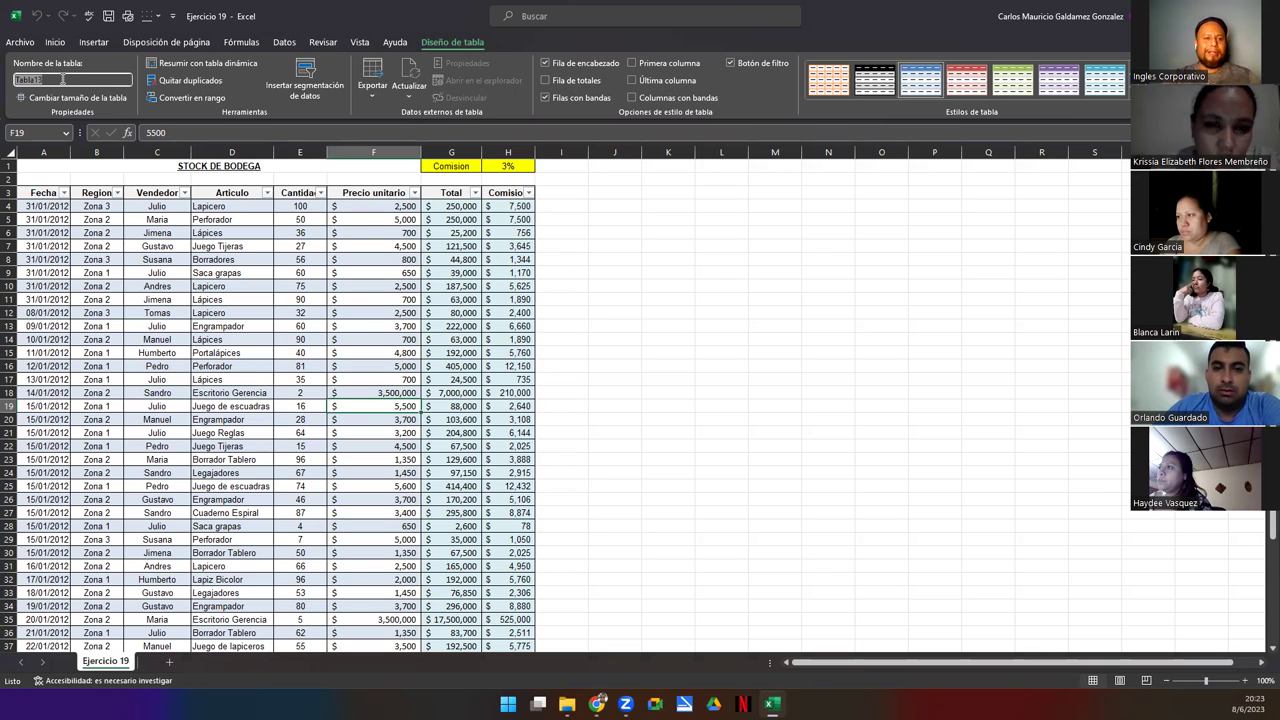
text(Sotck)
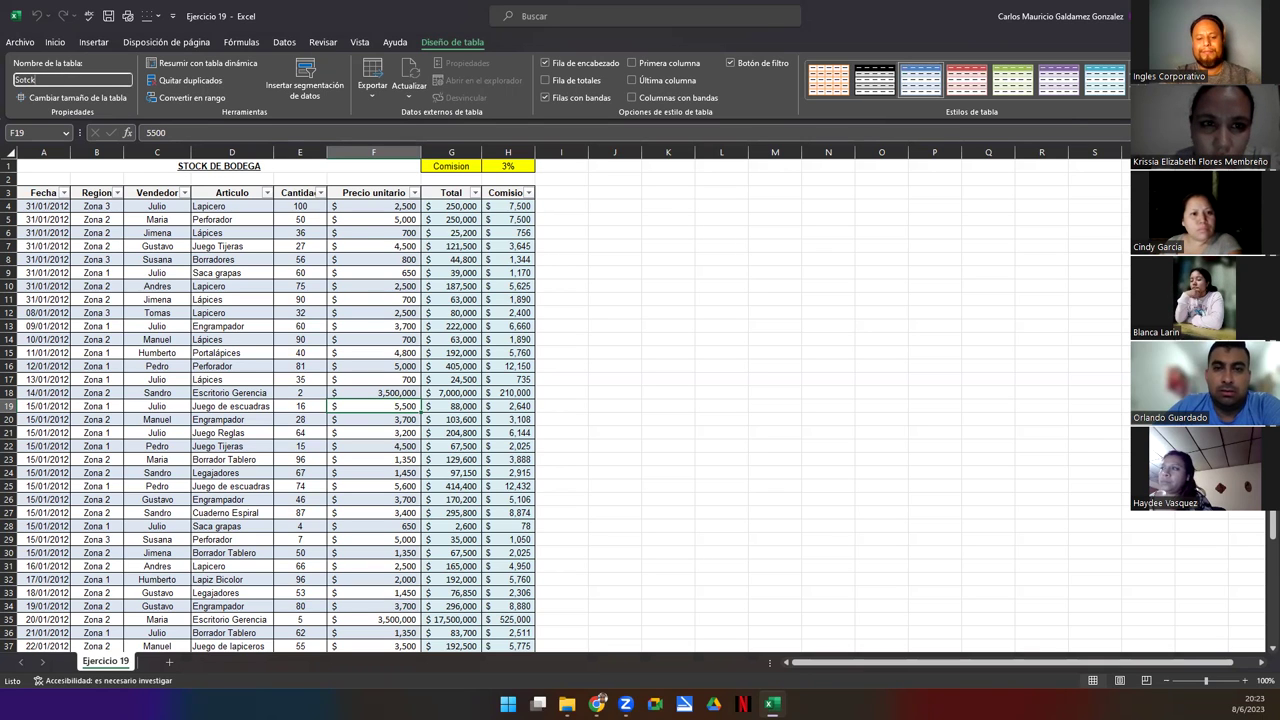
key(Return)
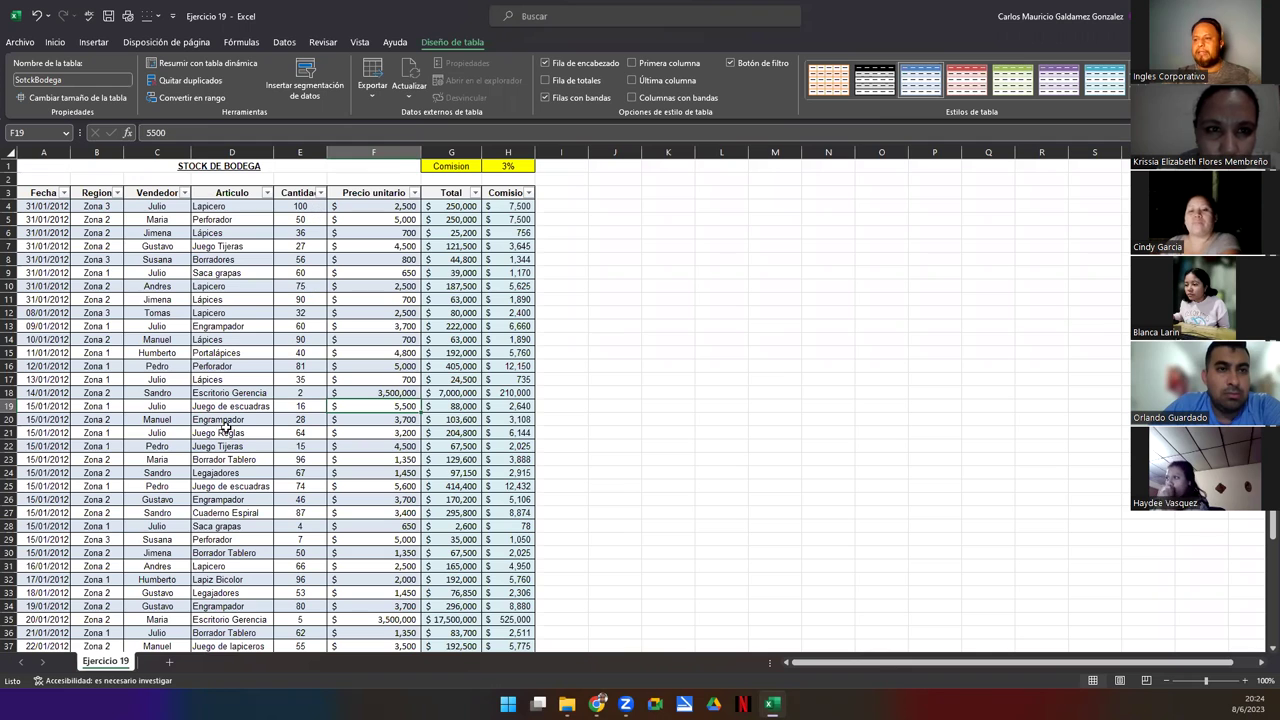
click(225, 431)
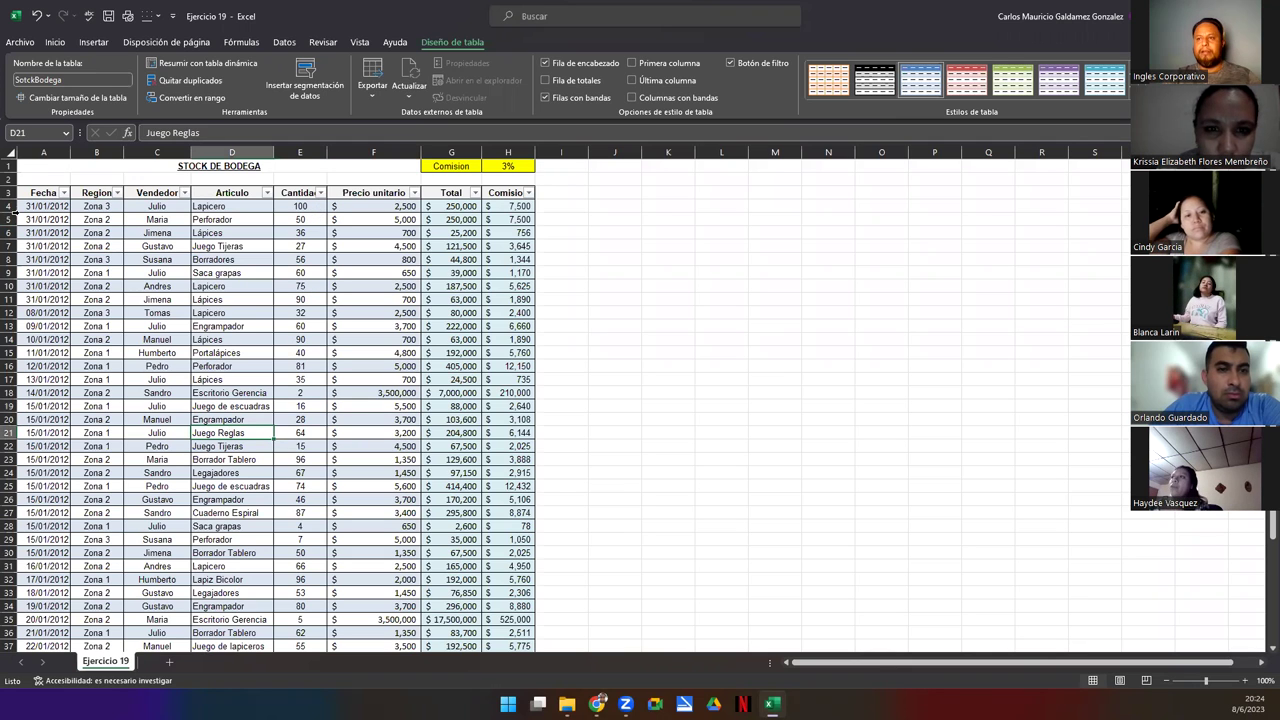
click(45, 205)
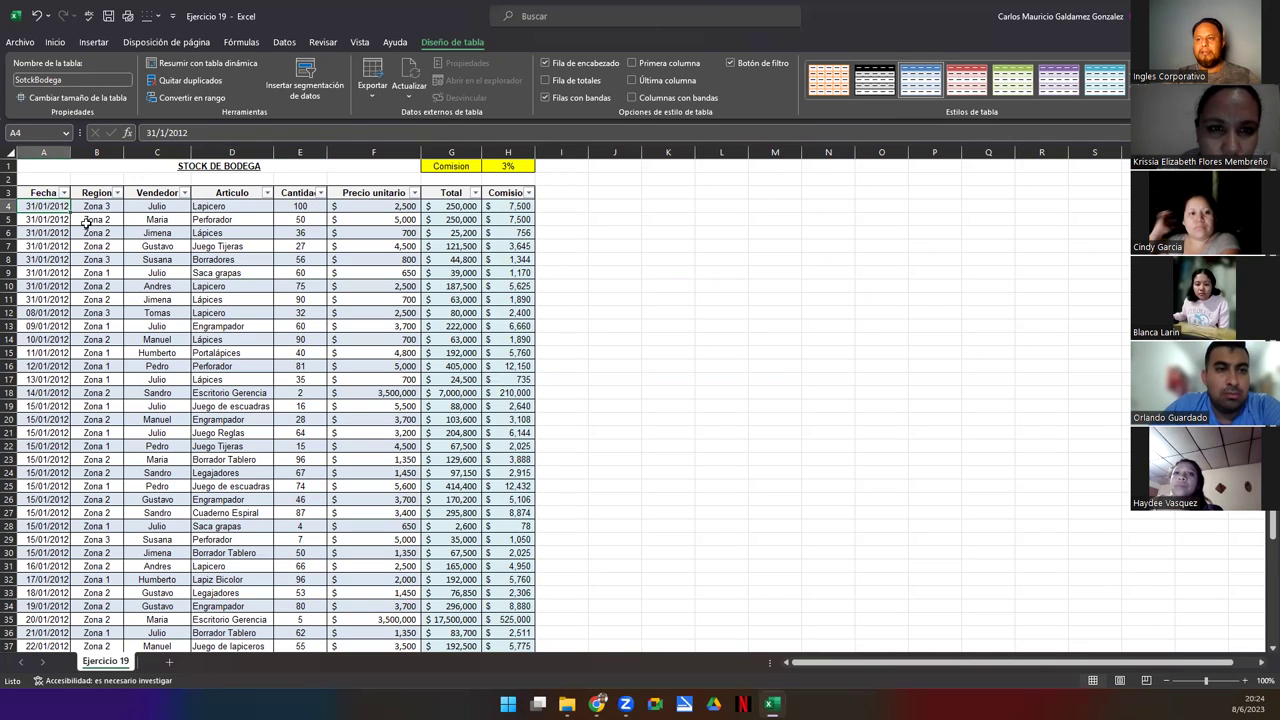
click(155, 208)
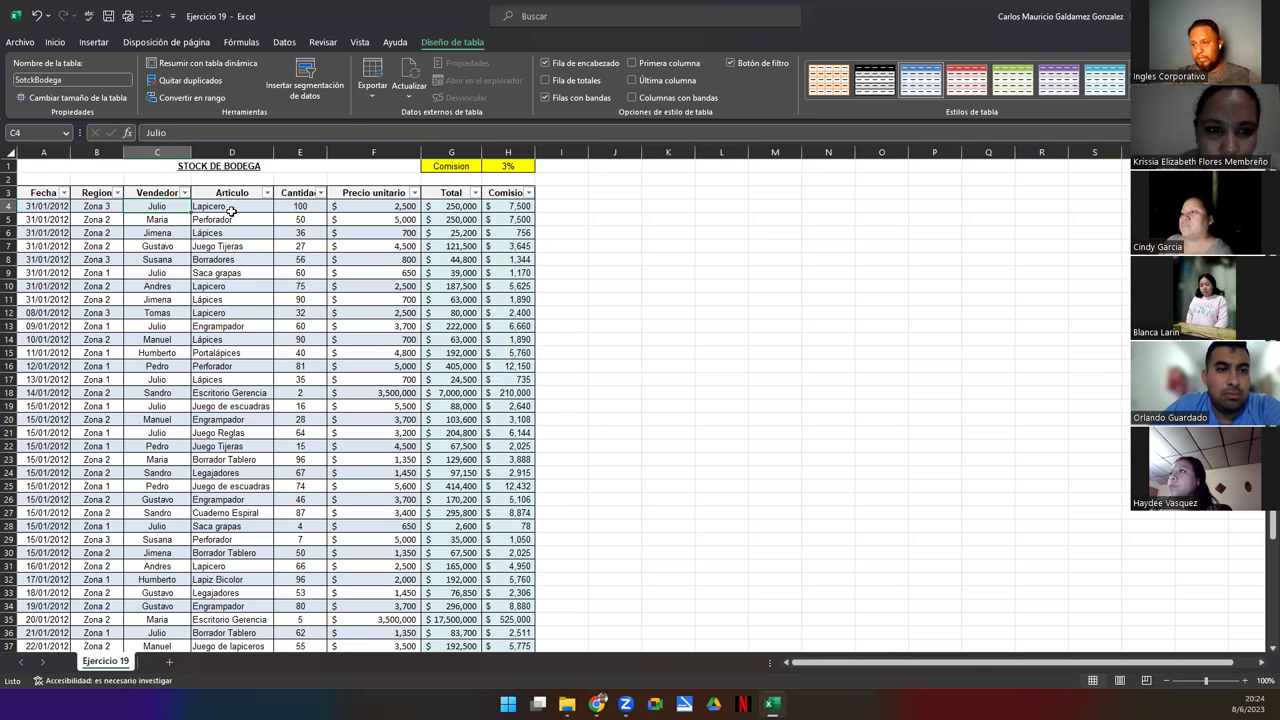
click(233, 207)
click(299, 207)
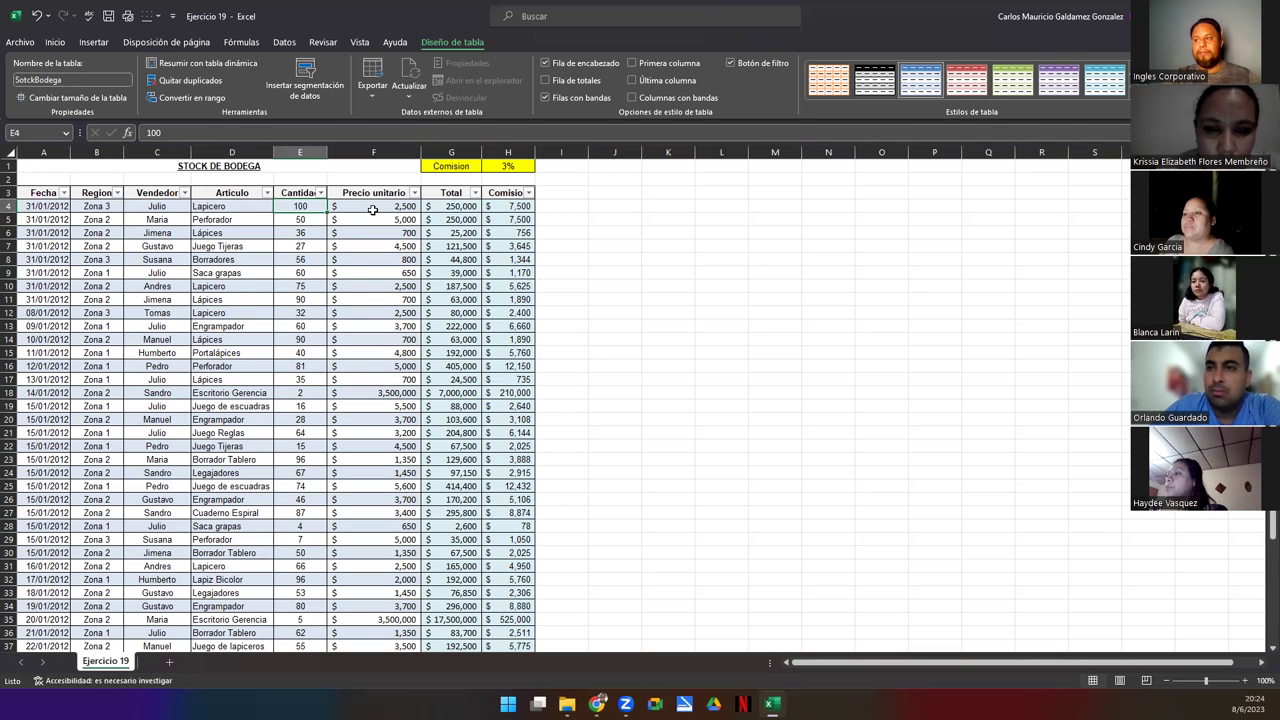
drag(369, 210, 370, 272)
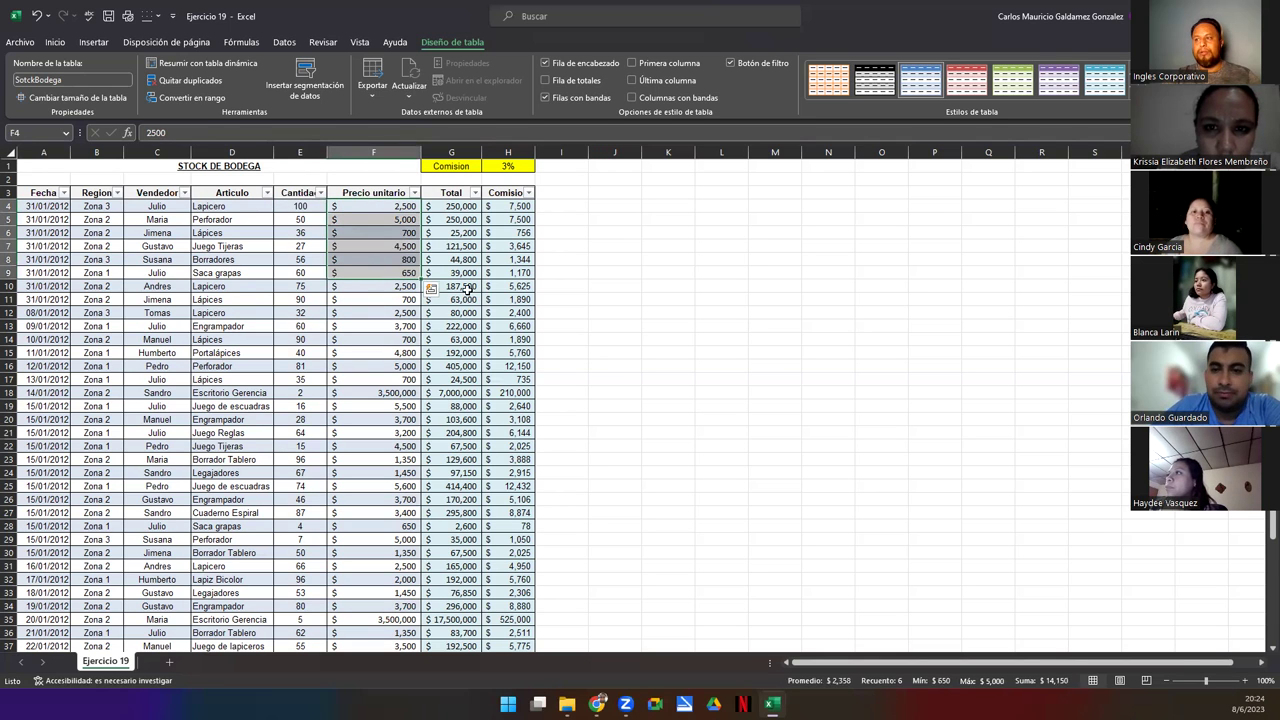
drag(443, 205, 445, 270)
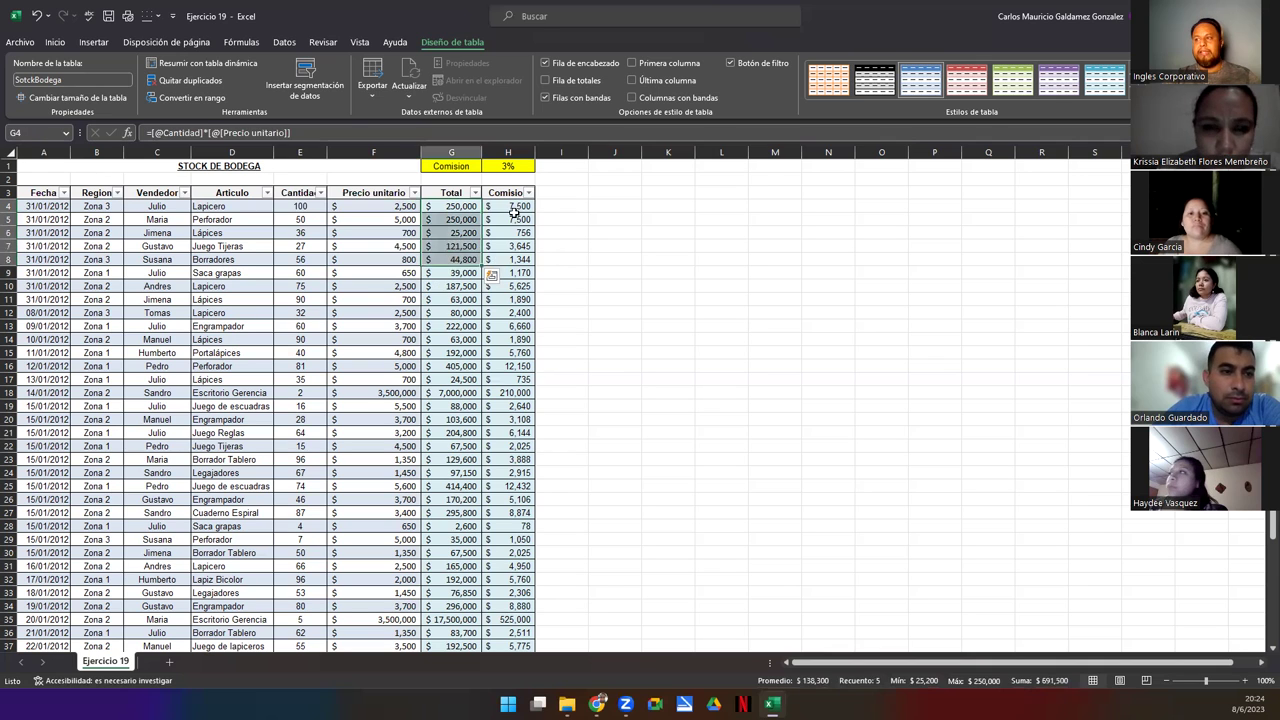
drag(514, 207, 513, 272)
click(372, 298)
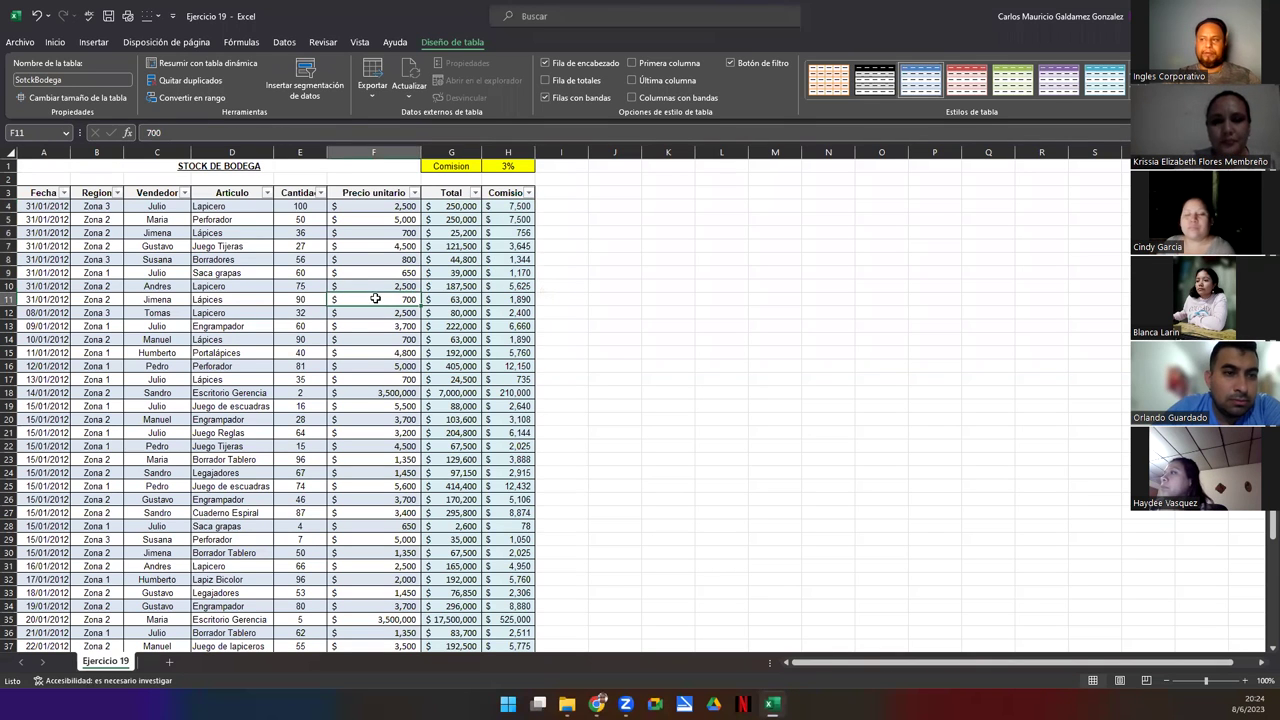
click(494, 167)
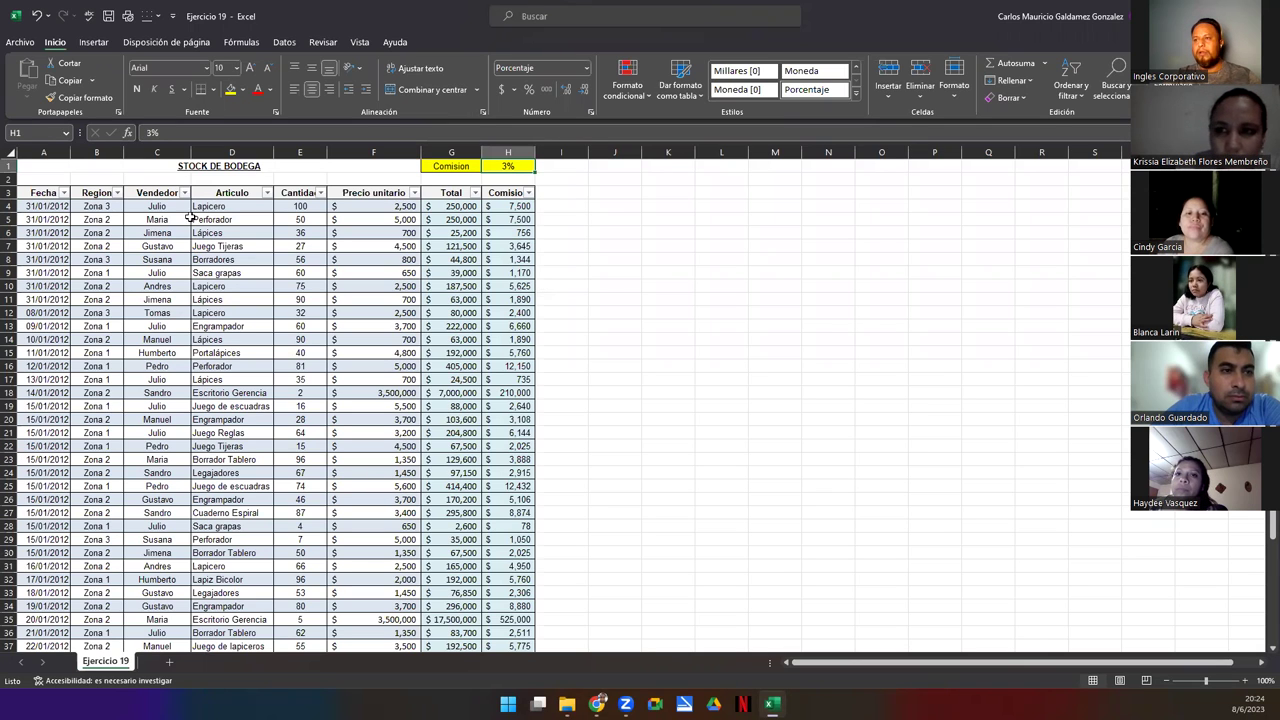
drag(157, 209, 300, 207)
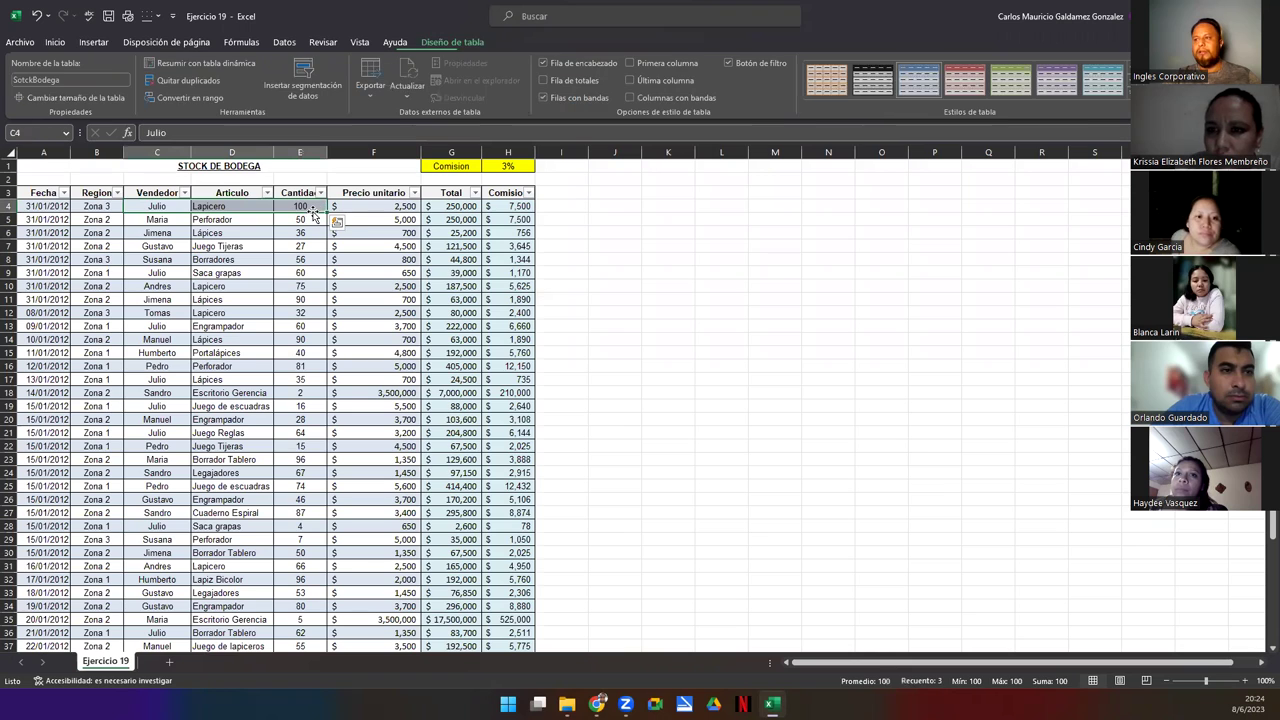
click(300, 206)
click(373, 205)
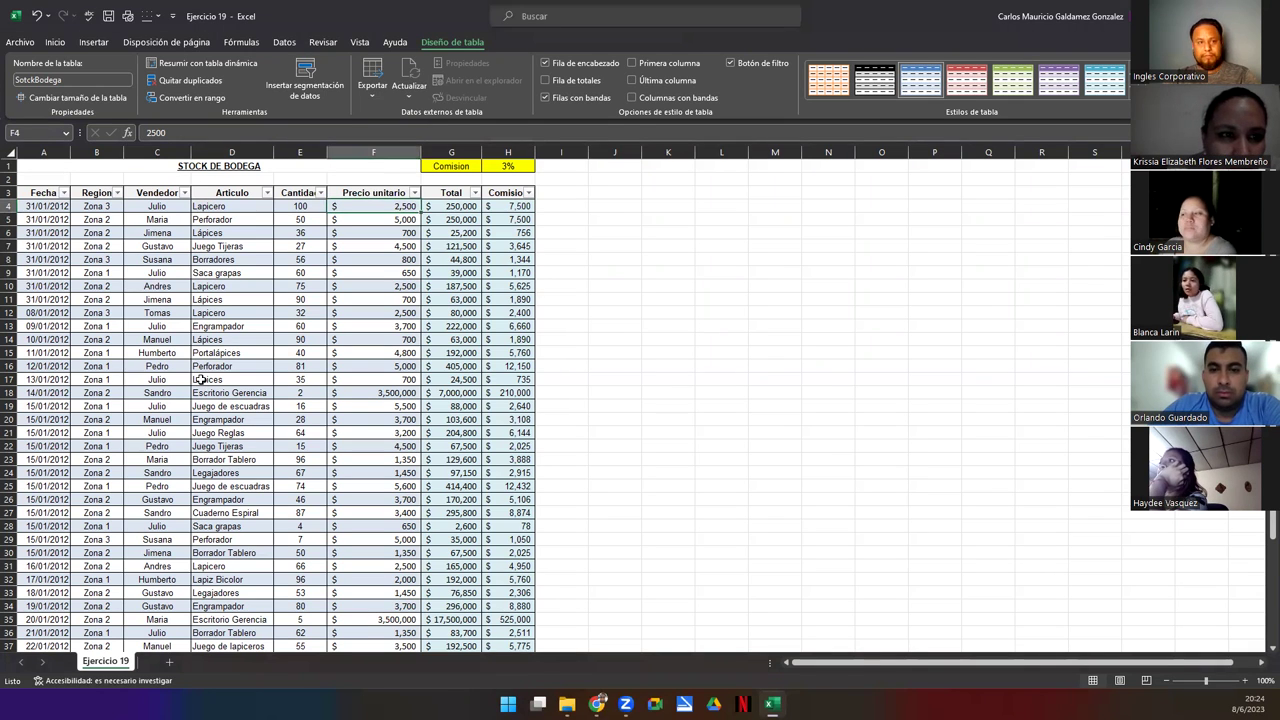
click(201, 379)
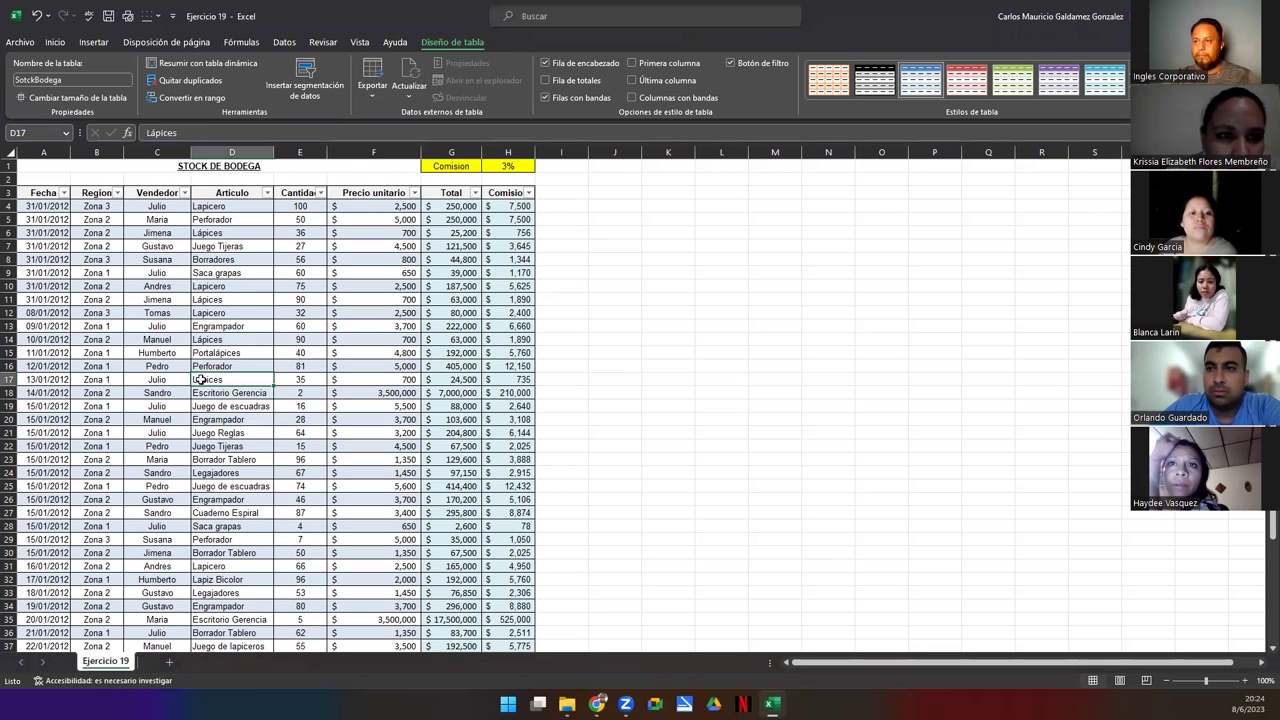
Insert a PivotTable from SotckBodega on the existing sheet 'Ejercicio 19' at cell J4
click(93, 42)
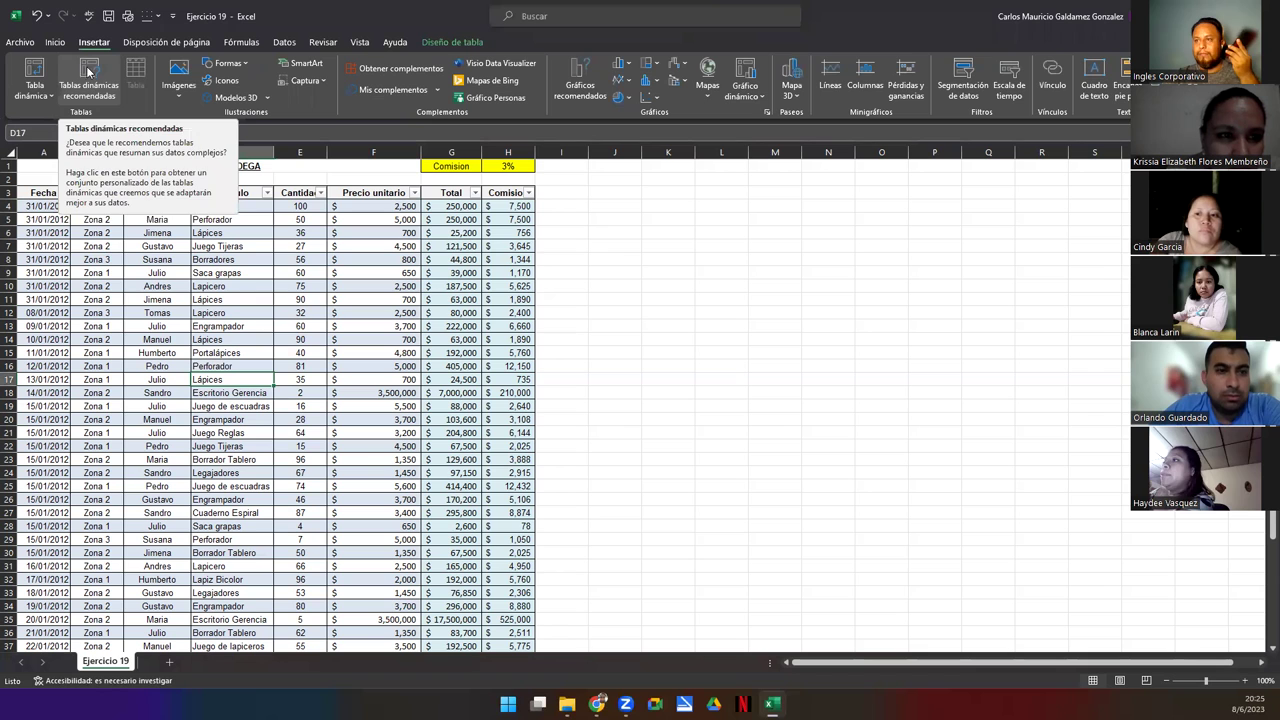
click(31, 74)
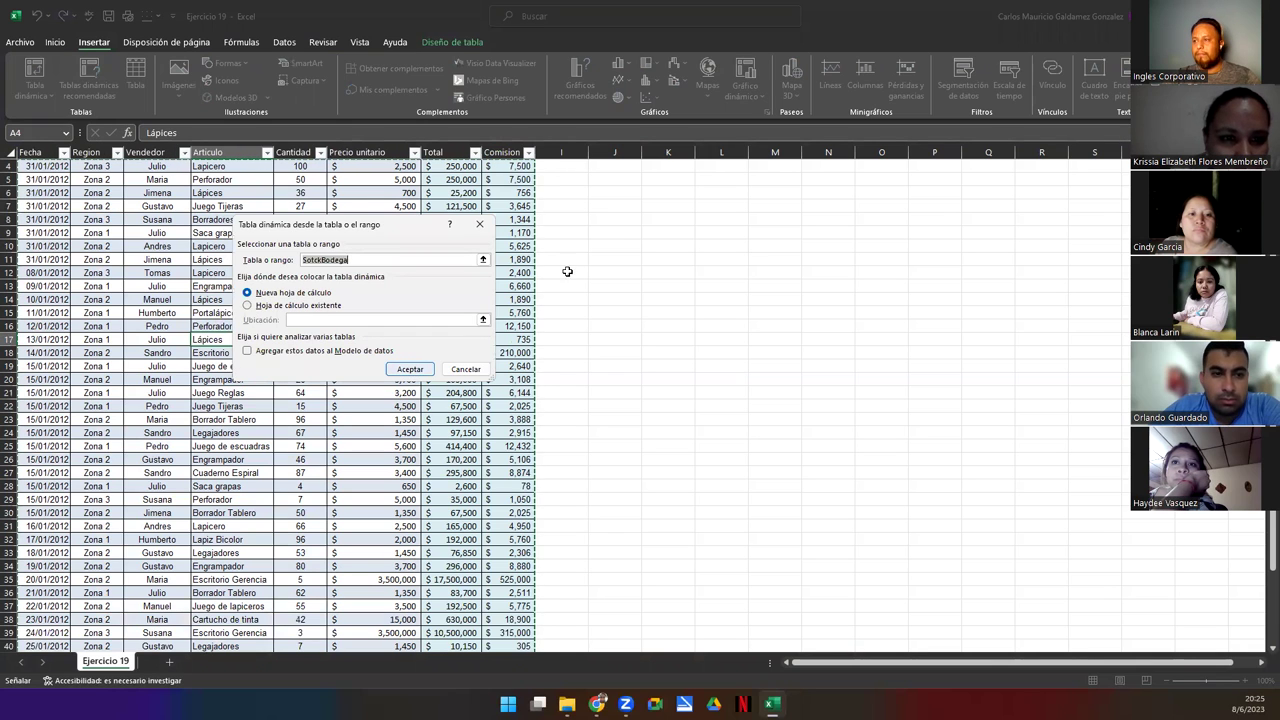
click(256, 306)
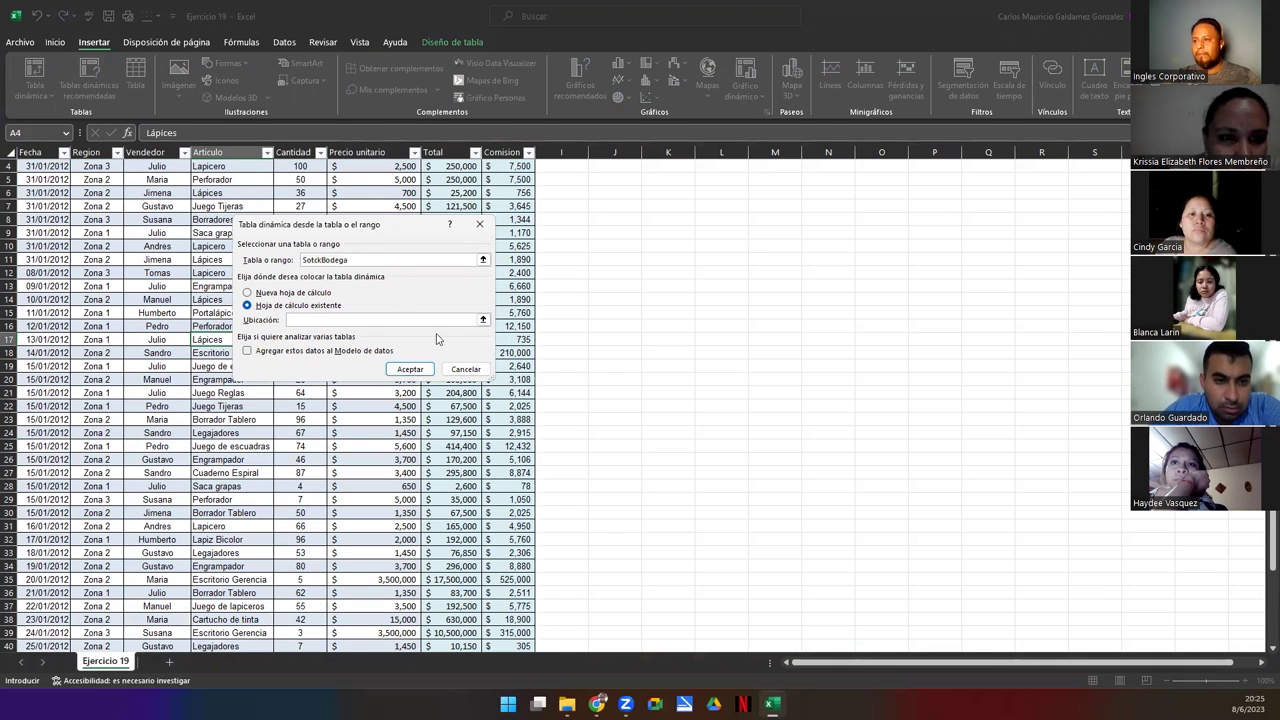
click(483, 319)
scroll(220, 383, down, 10)
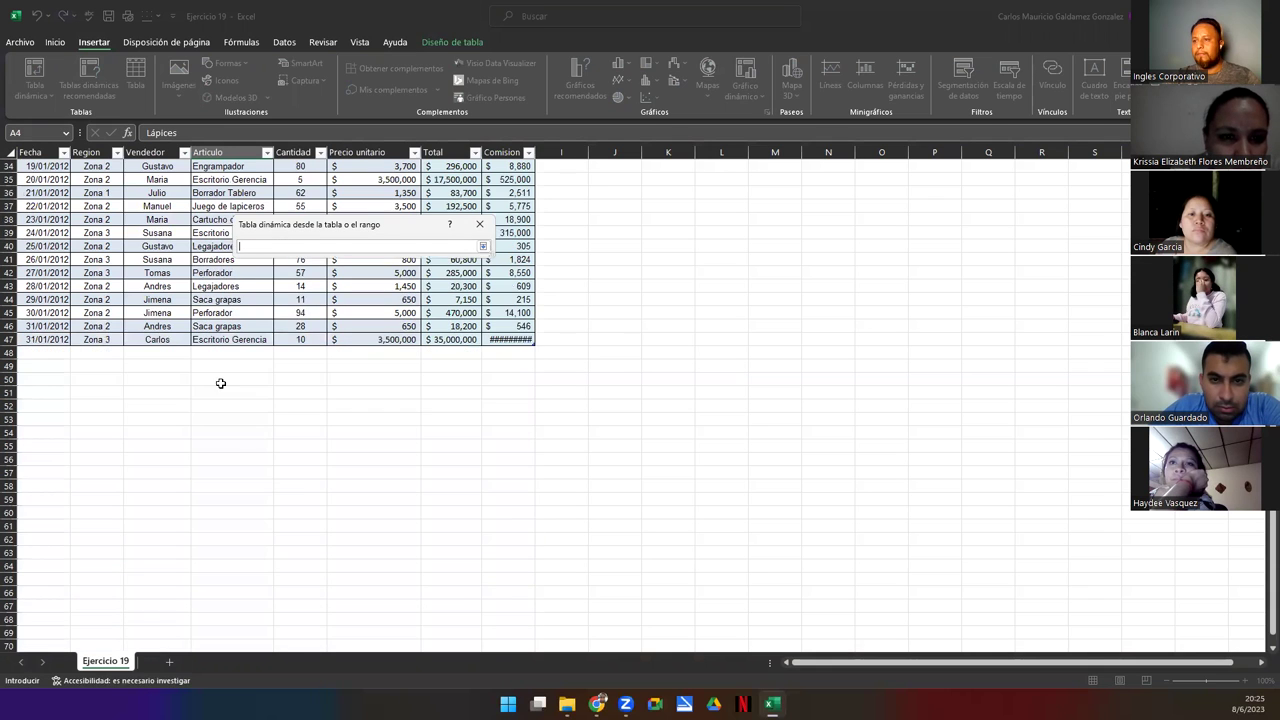
scroll(220, 383, up, 10)
click(604, 208)
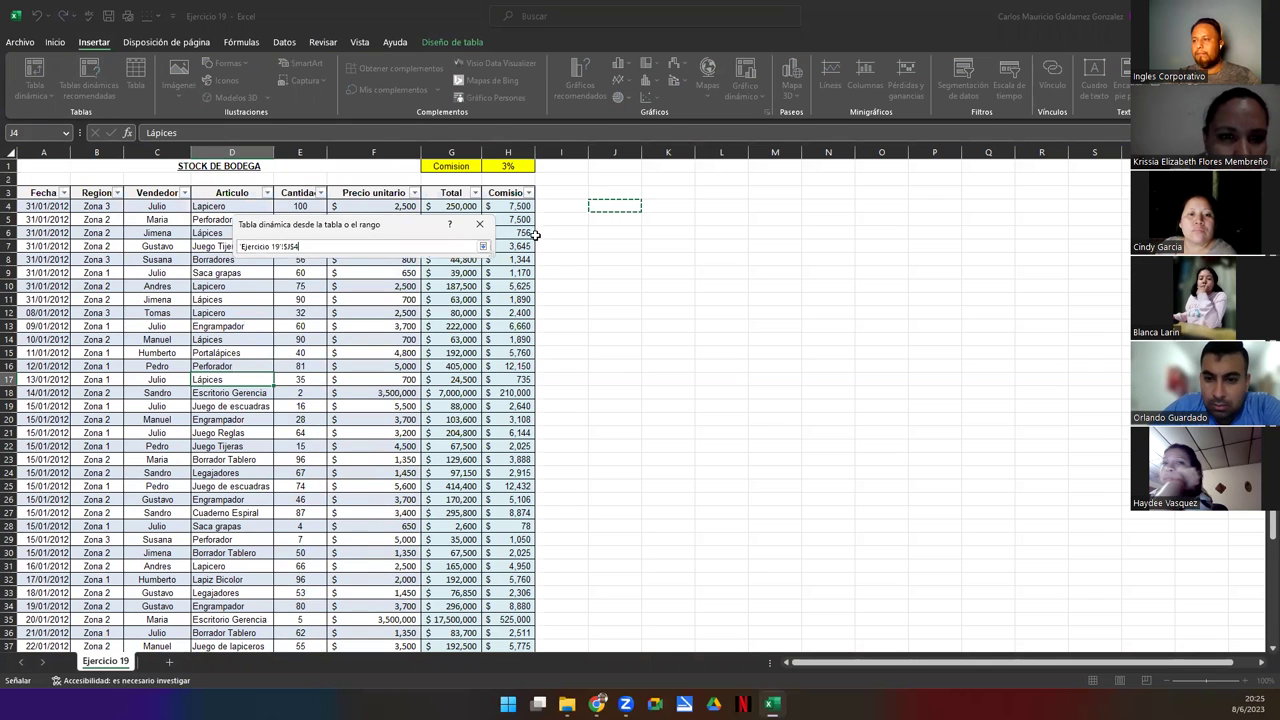
click(483, 246)
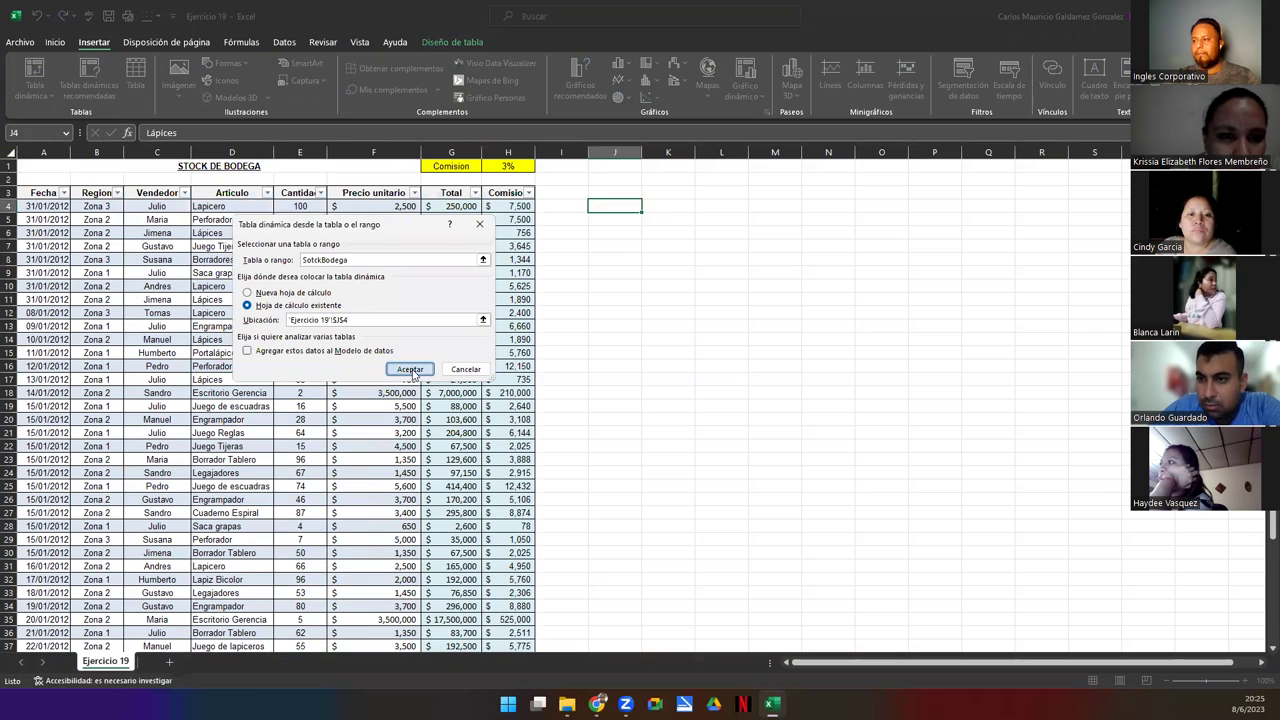
click(410, 369)
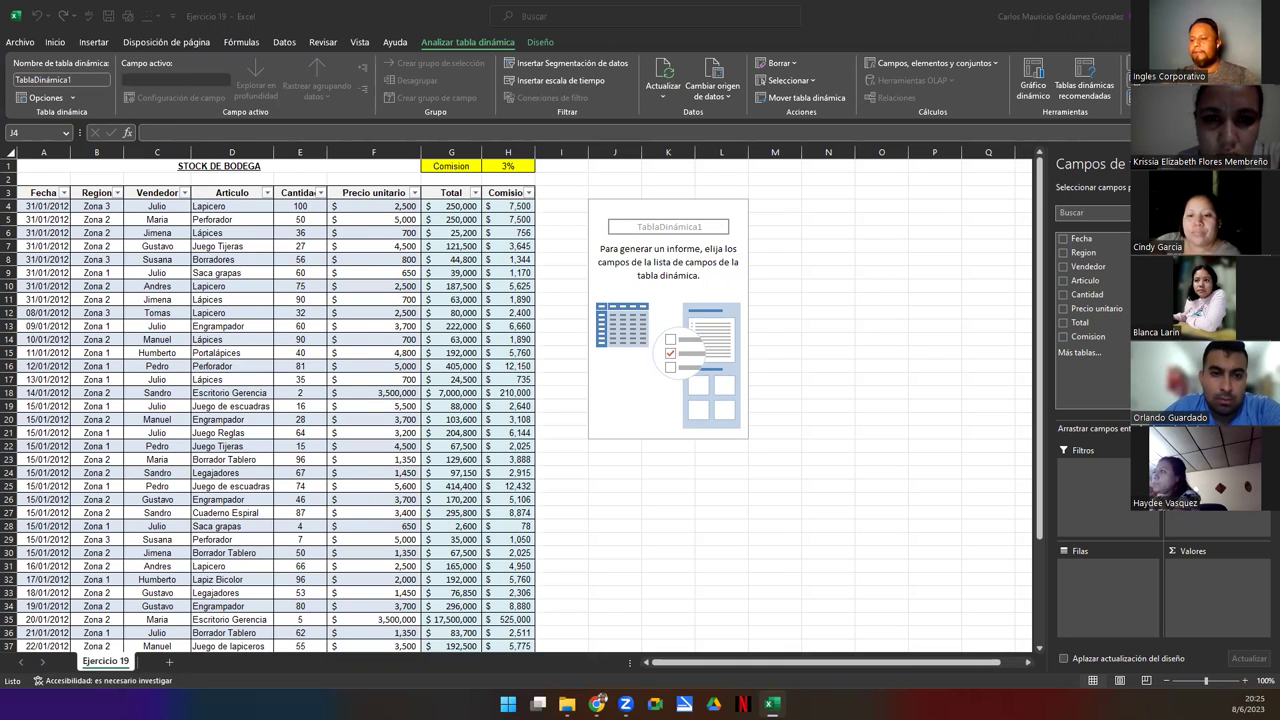
From J4, place Artículo in the PivotTable's Filas and Vendedor in Columnas
click(594, 210)
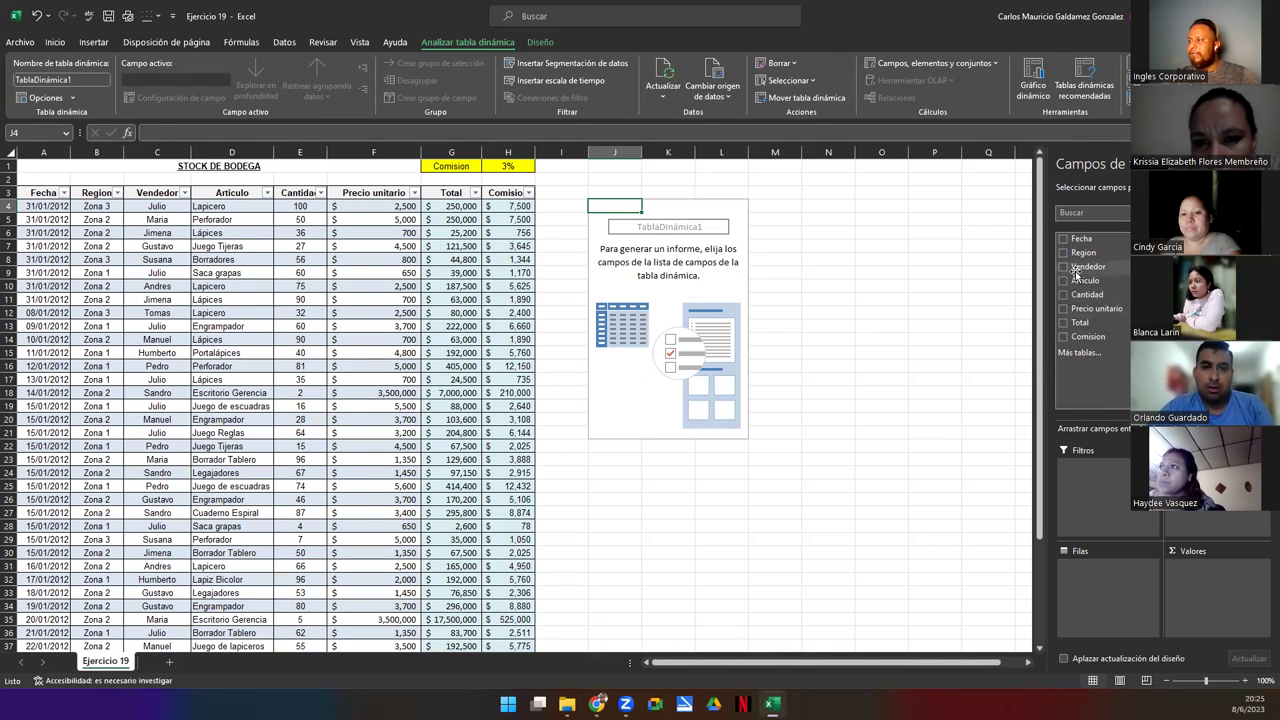
drag(1077, 268, 1082, 580)
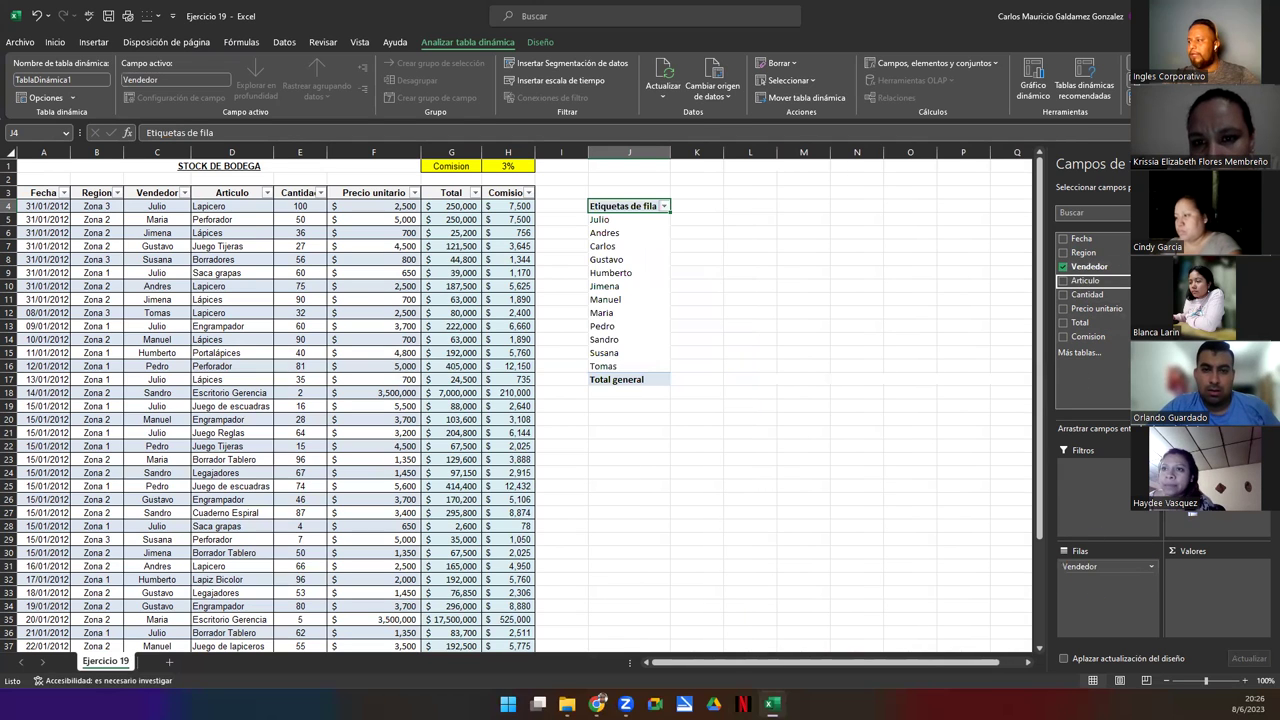
drag(1085, 280, 1200, 475)
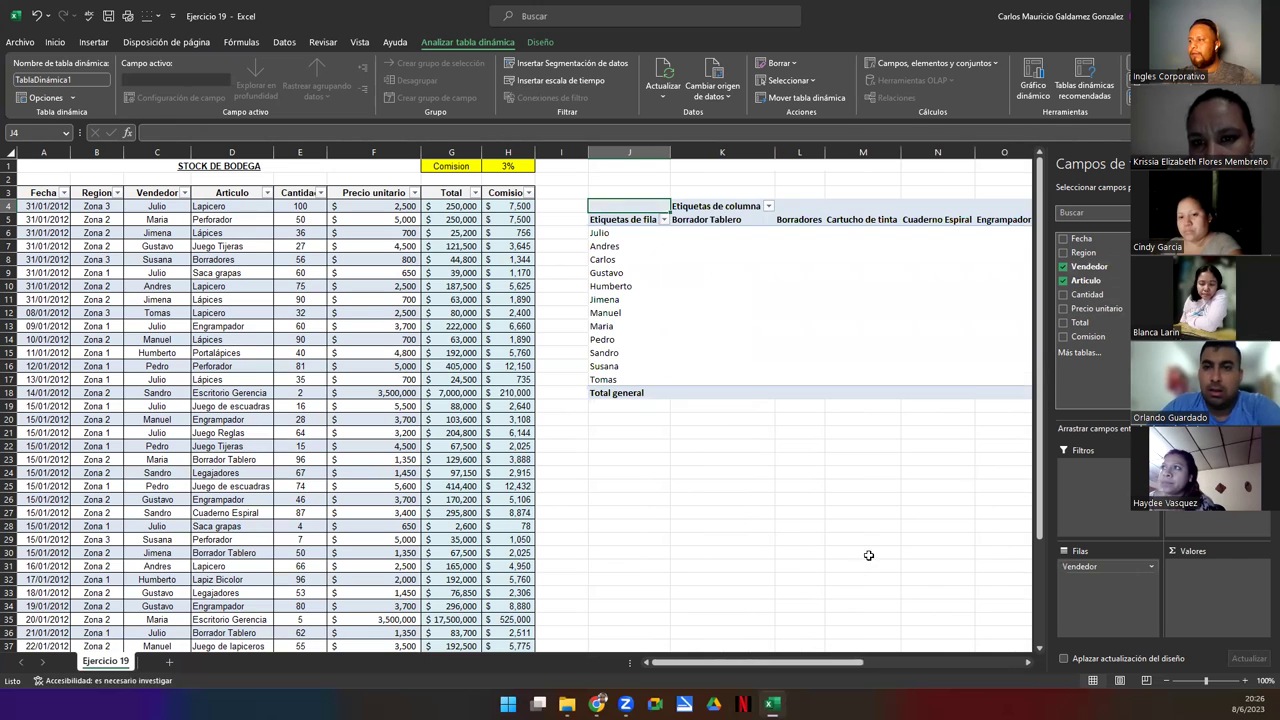
drag(753, 664, 657, 663)
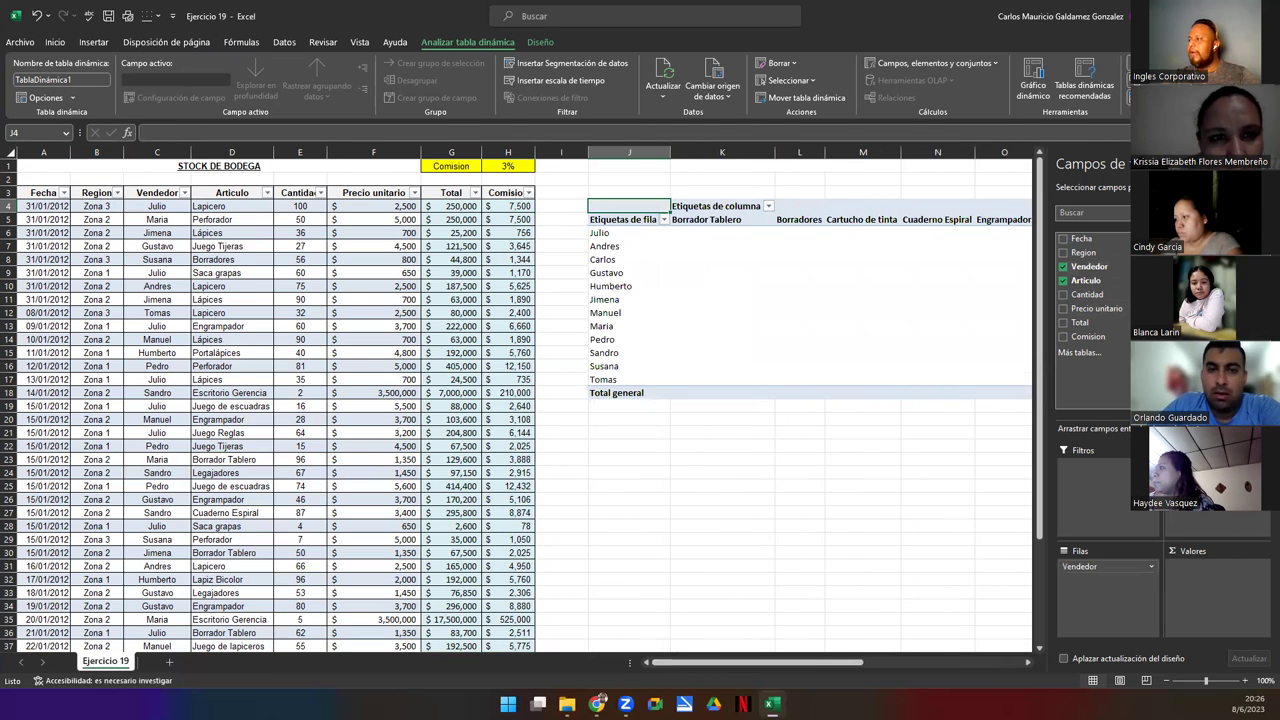
mouse_move(1200, 475)
mouse_down()
mouse_move(1090, 582)
mouse_move(1195, 480)
mouse_up()
drag(885, 663, 953, 667)
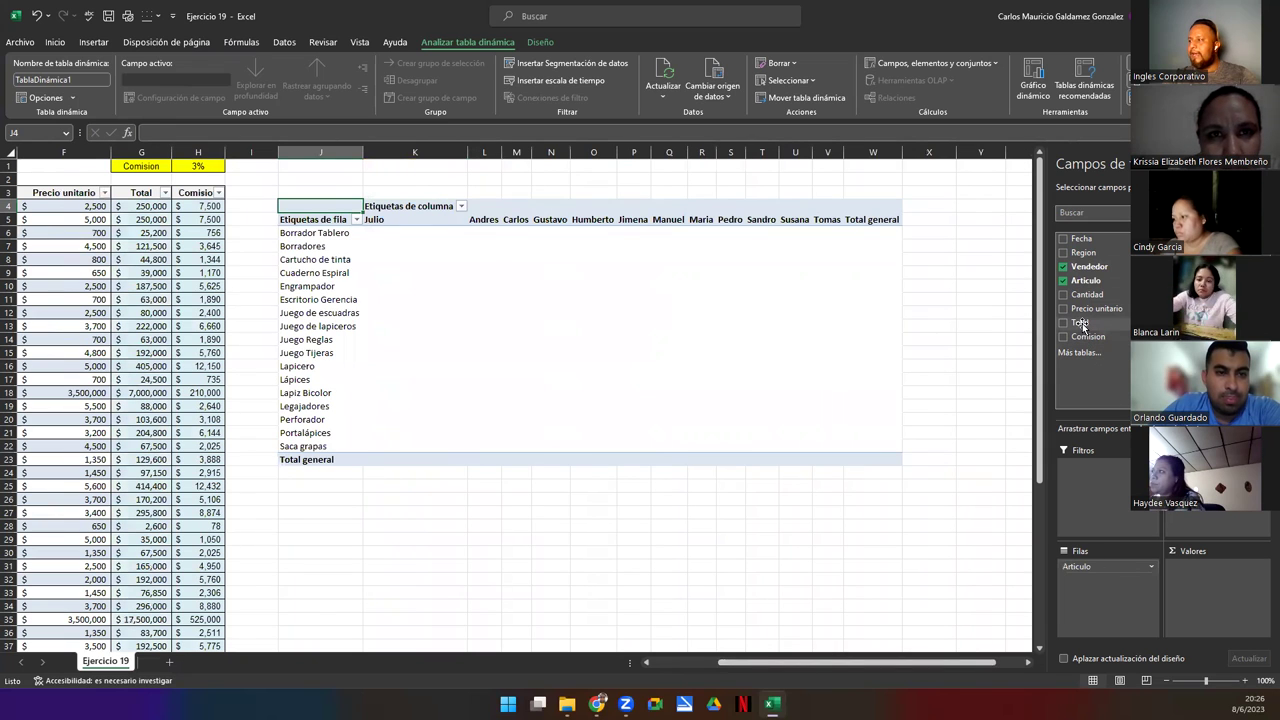
Add Total as Suma de Total in Valores and format the value cells as dollar accounting
drag(1080, 322, 1204, 577)
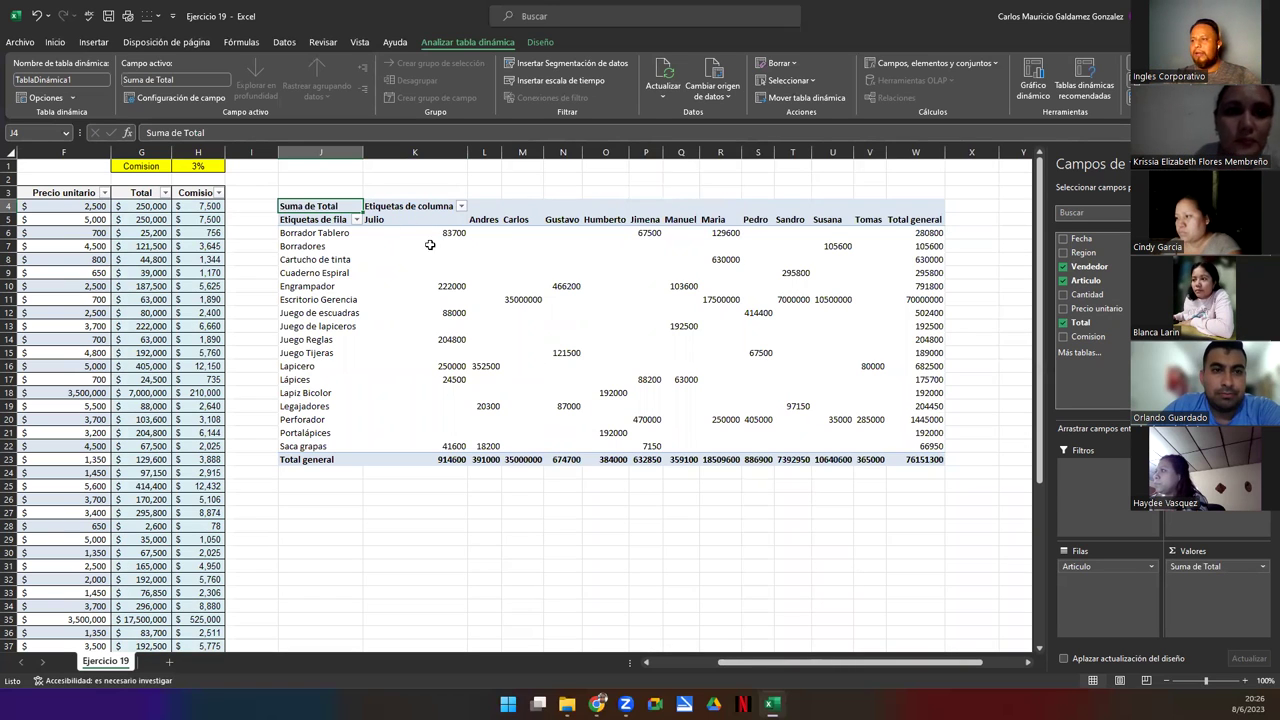
mouse_move(424, 234)
mouse_down()
mouse_move(801, 393)
mouse_move(910, 462)
mouse_up()
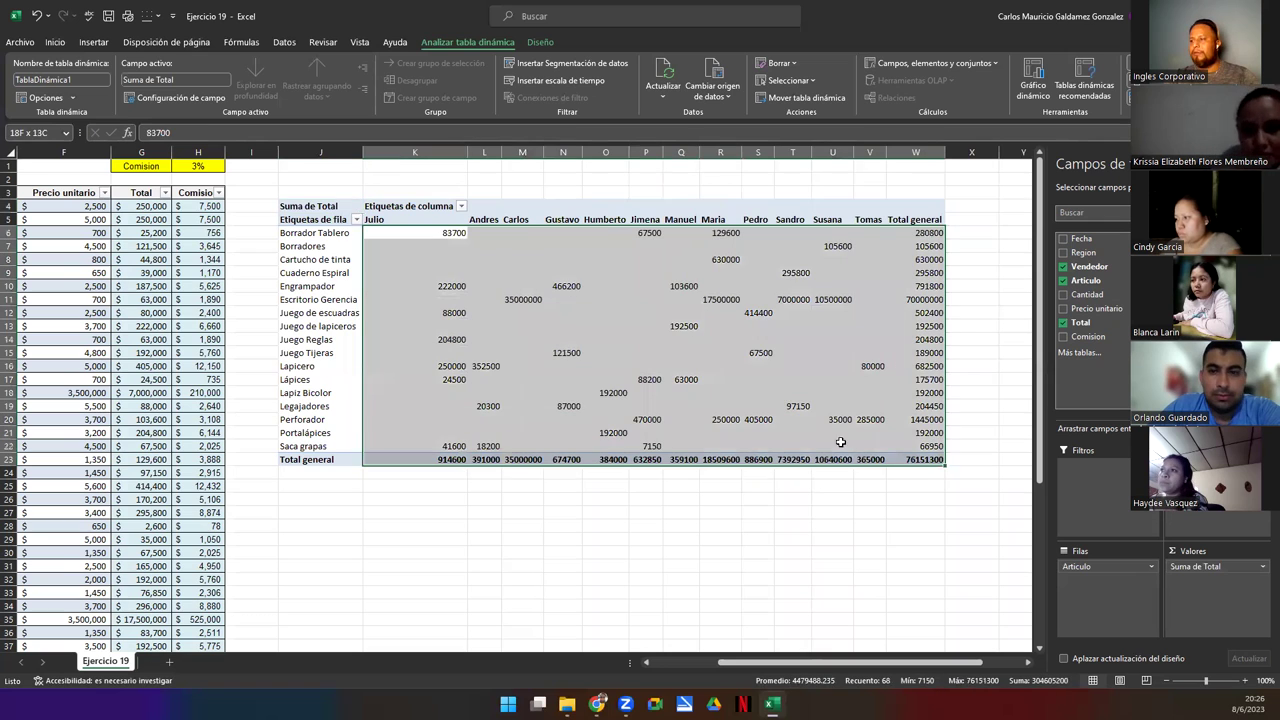
click(55, 42)
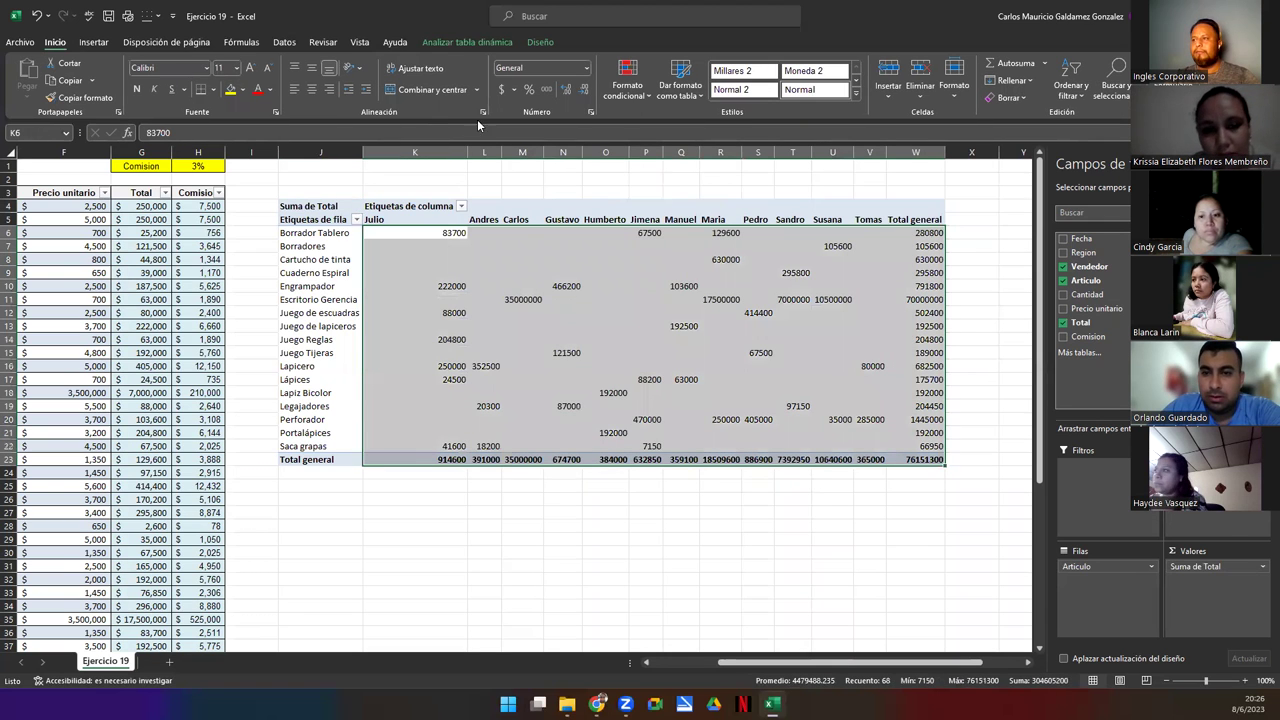
click(500, 90)
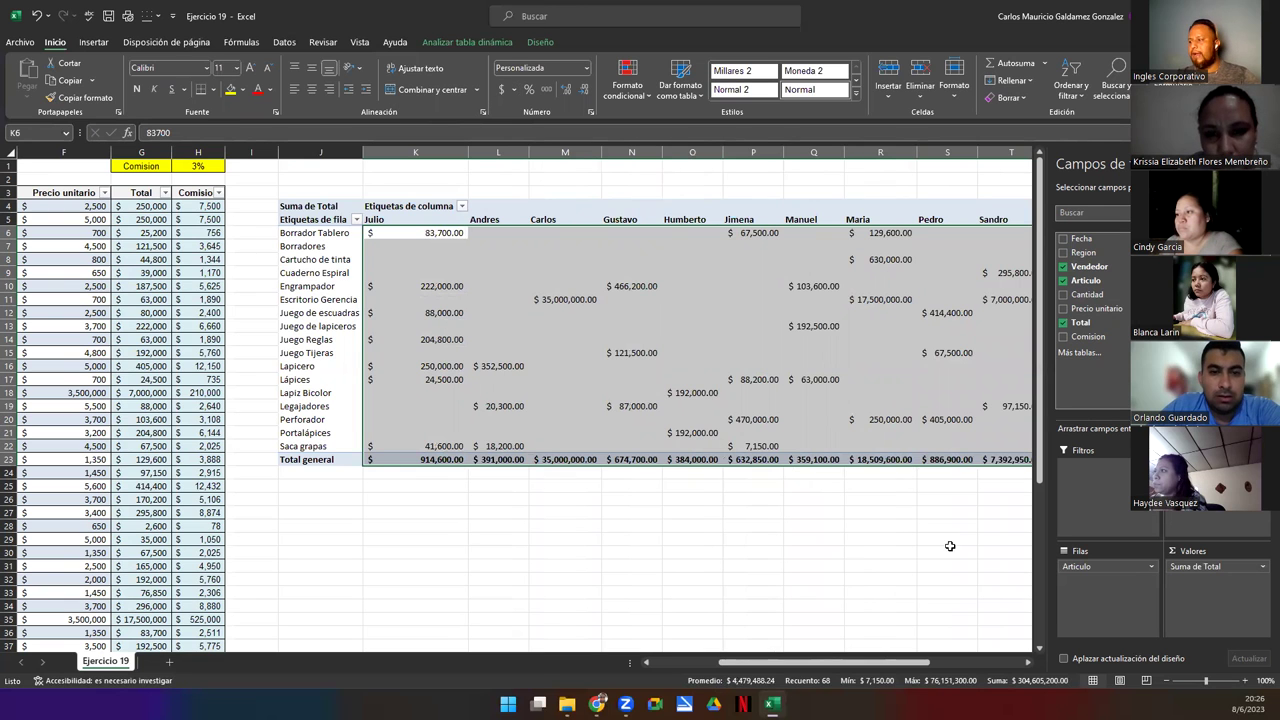
click(1029, 666)
click(1029, 666)
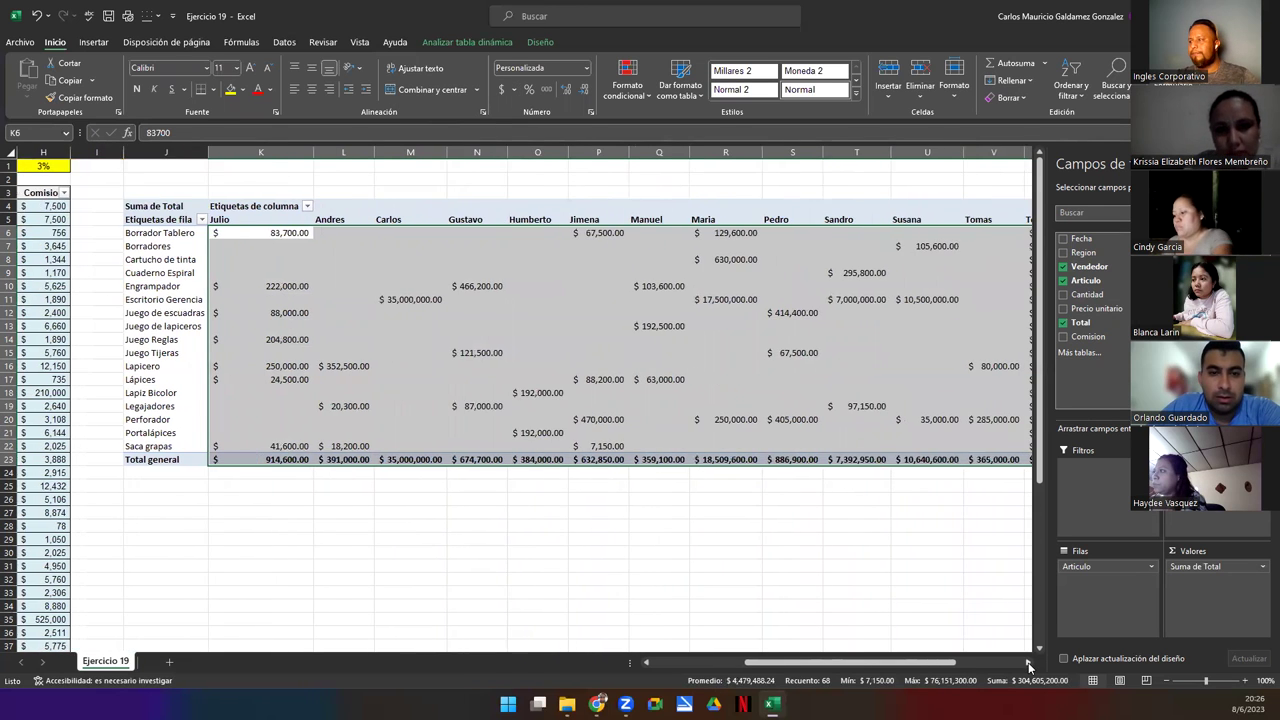
click(1029, 666)
click(1029, 666)
drag(870, 663, 860, 665)
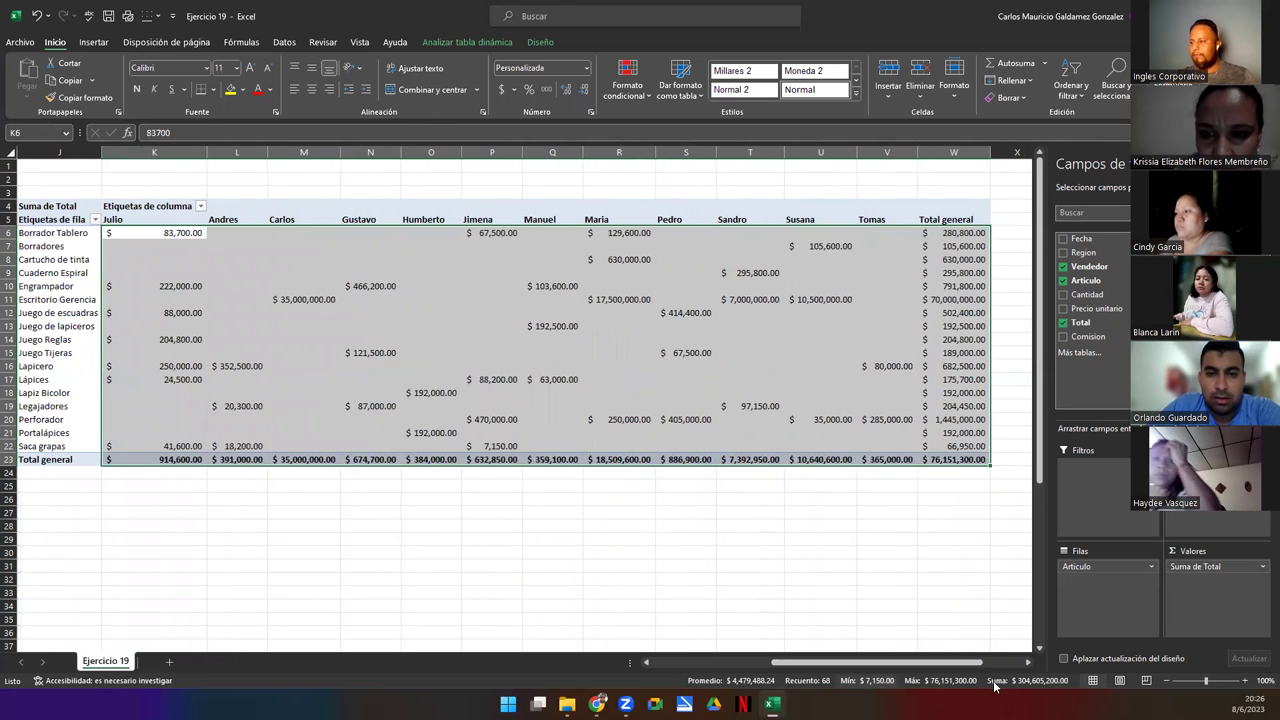
click(1029, 663)
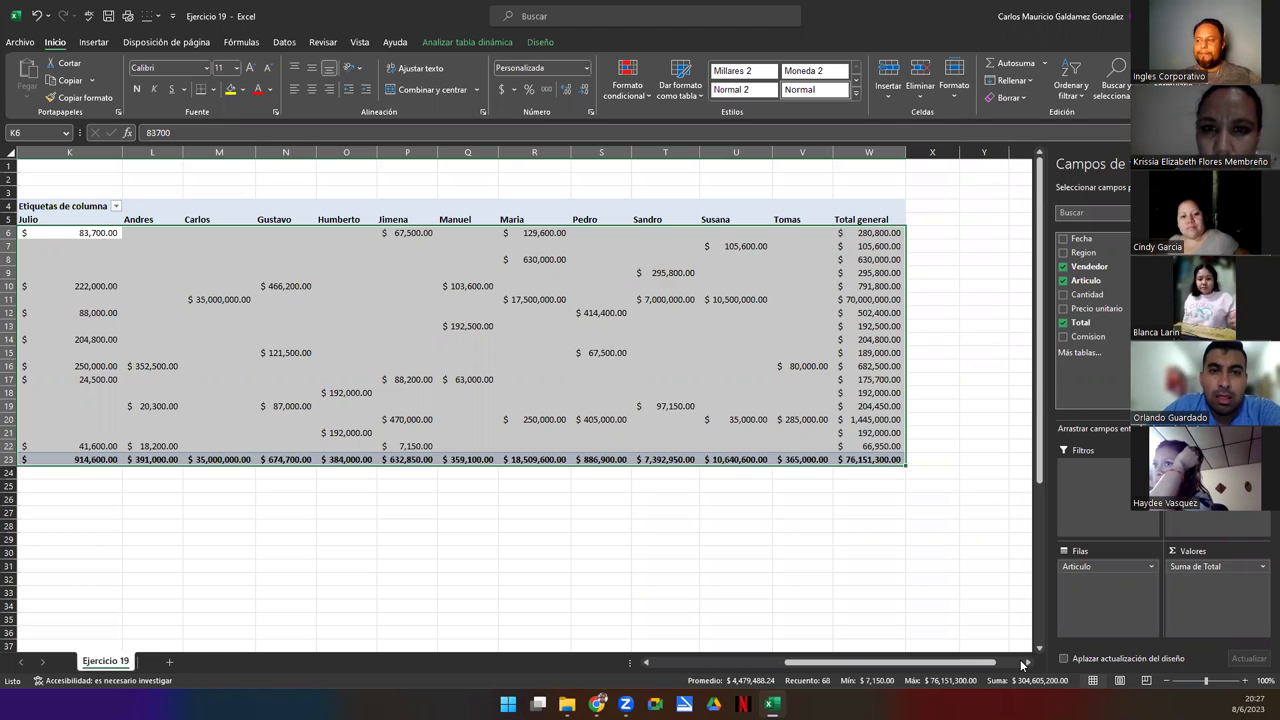
click(646, 665)
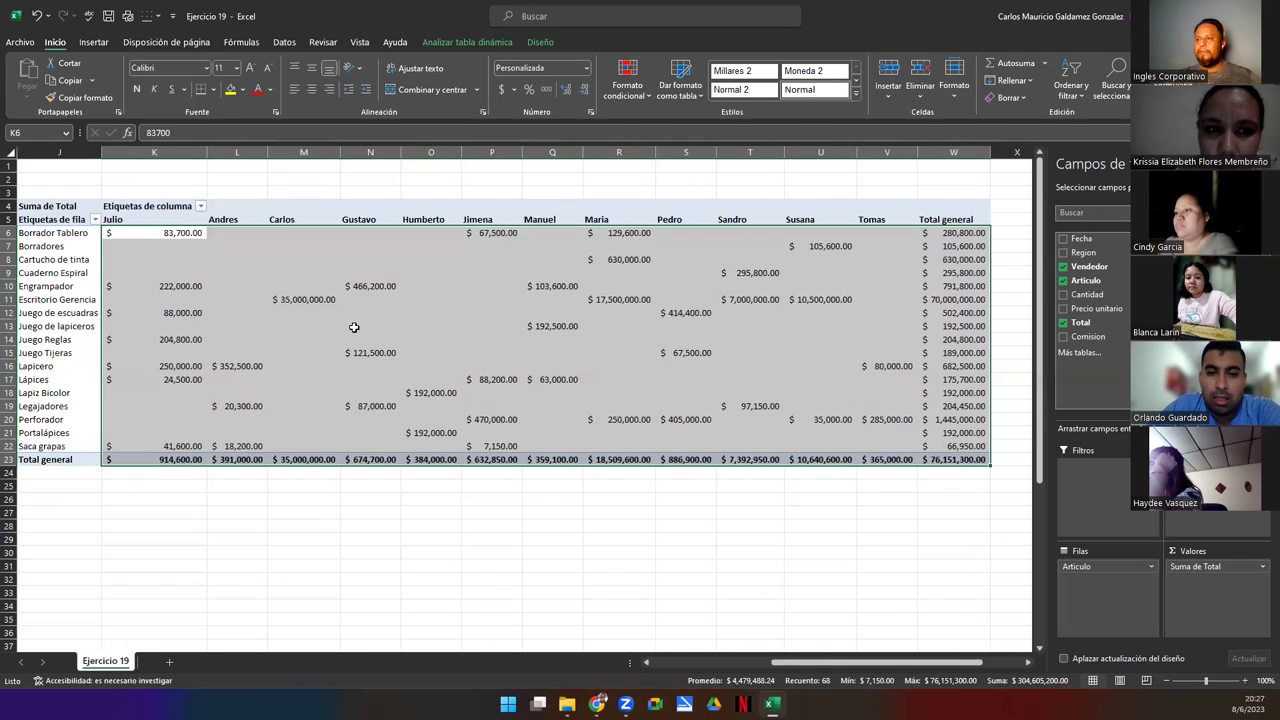
click(347, 314)
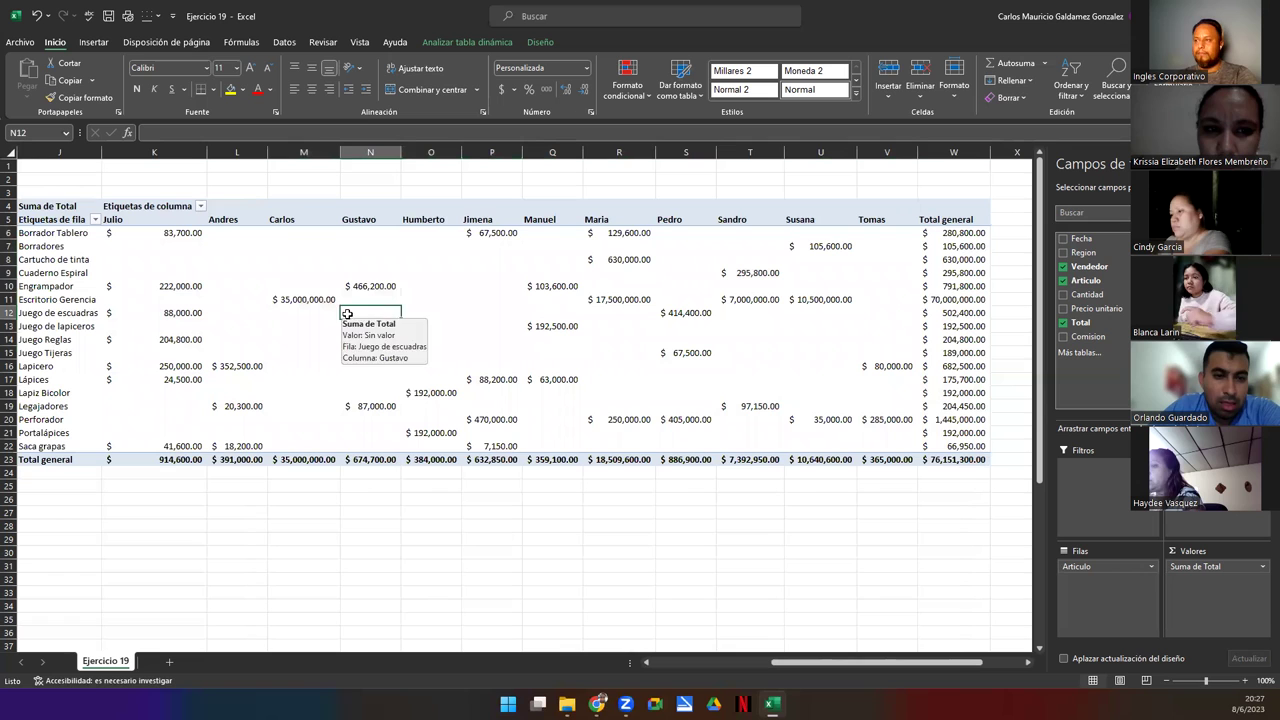
Apply a blue Medium style from the PivotTable Styles gallery on the Design tab
click(545, 45)
click(740, 94)
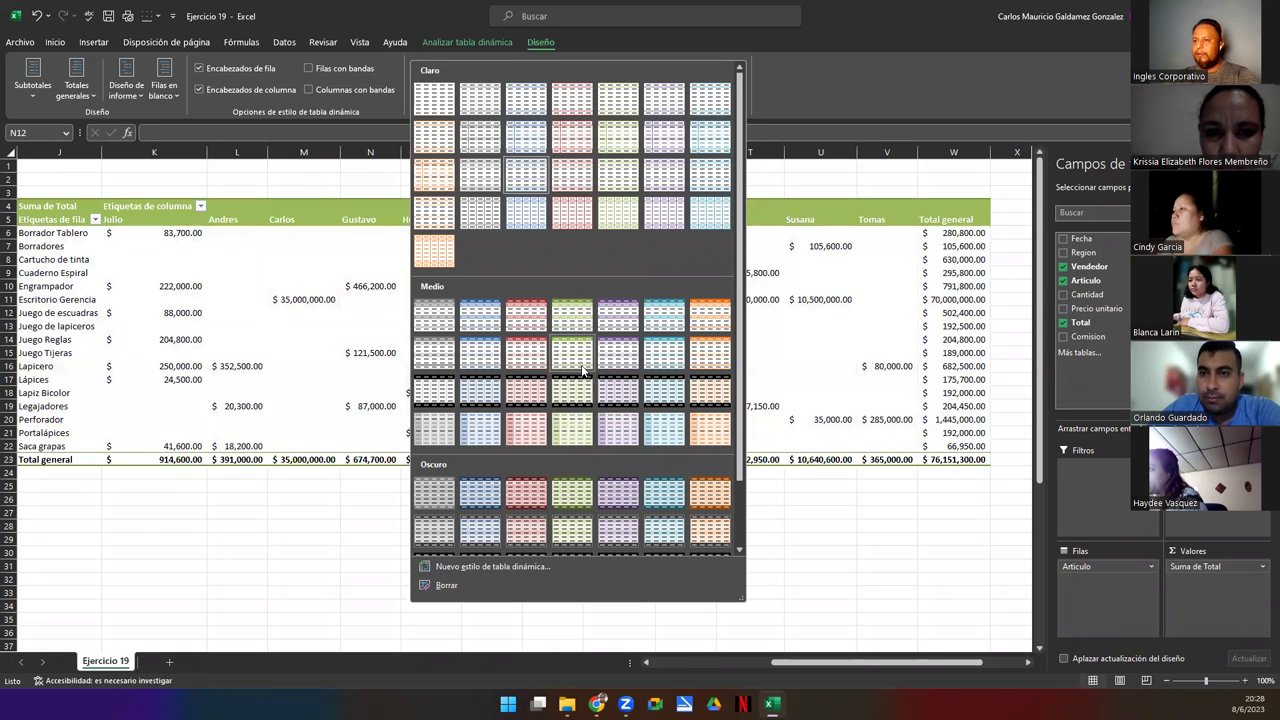
click(656, 368)
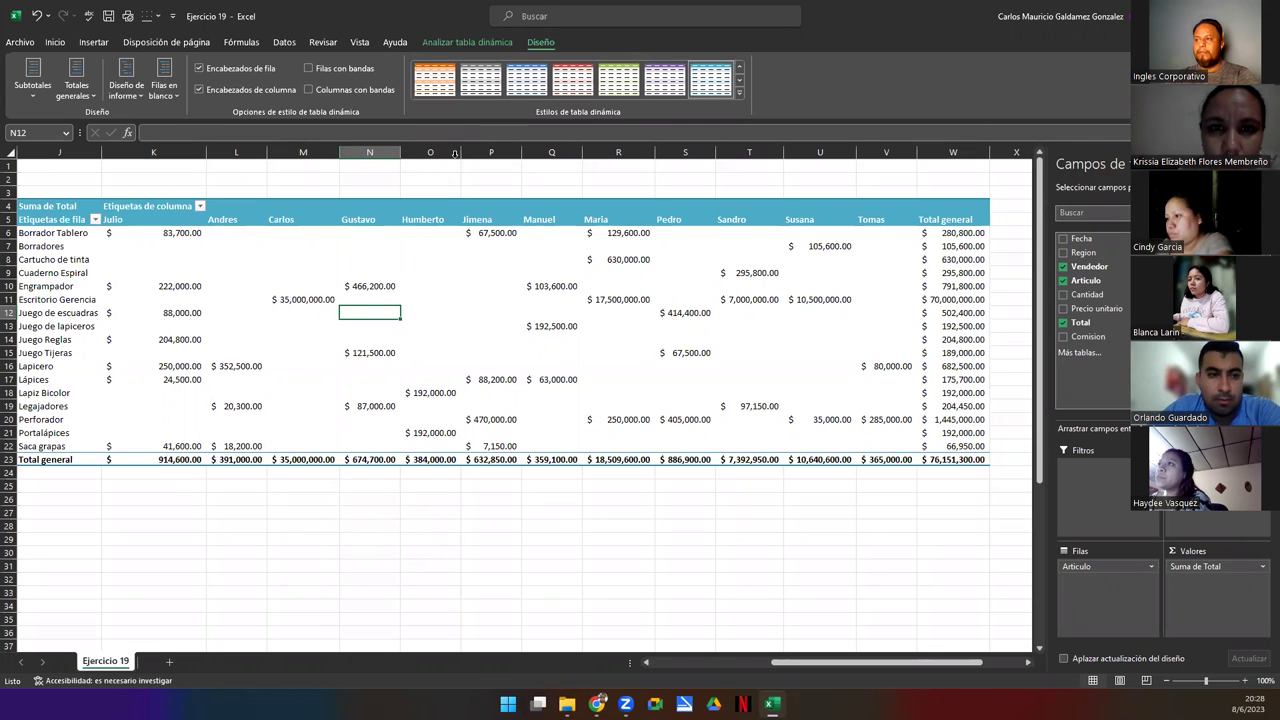
drag(520, 152, 517, 154)
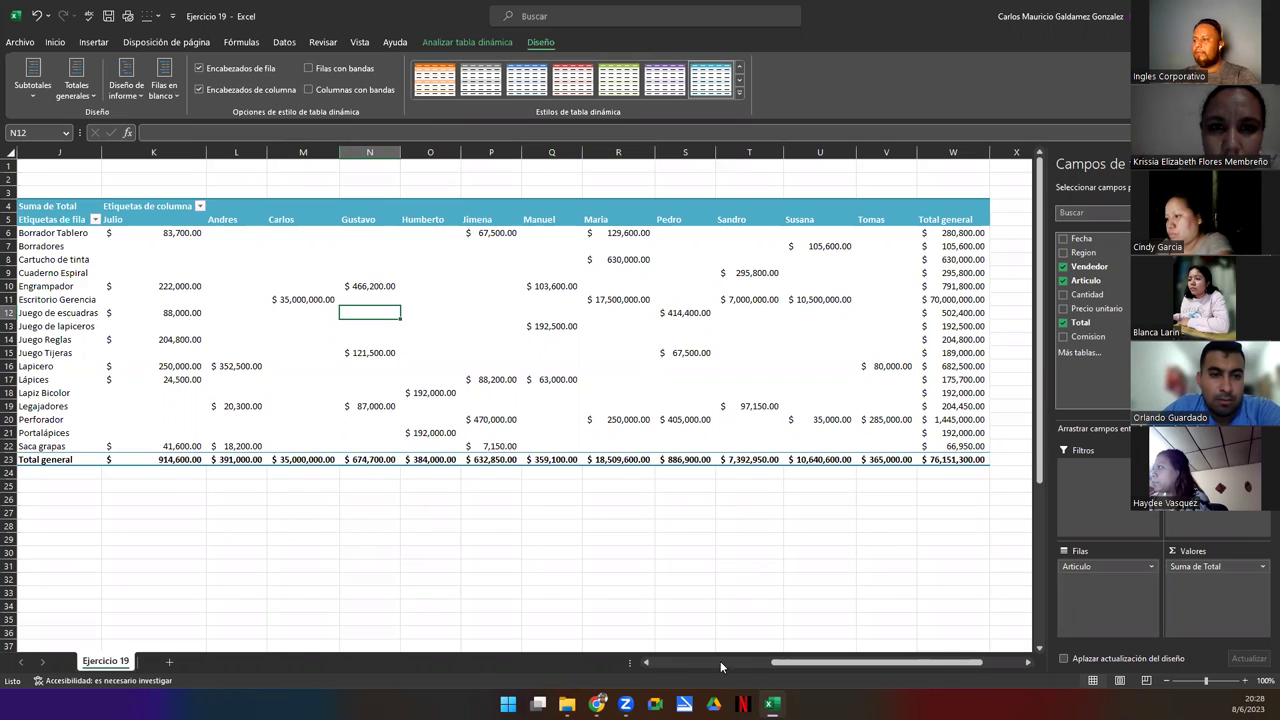
click(647, 662)
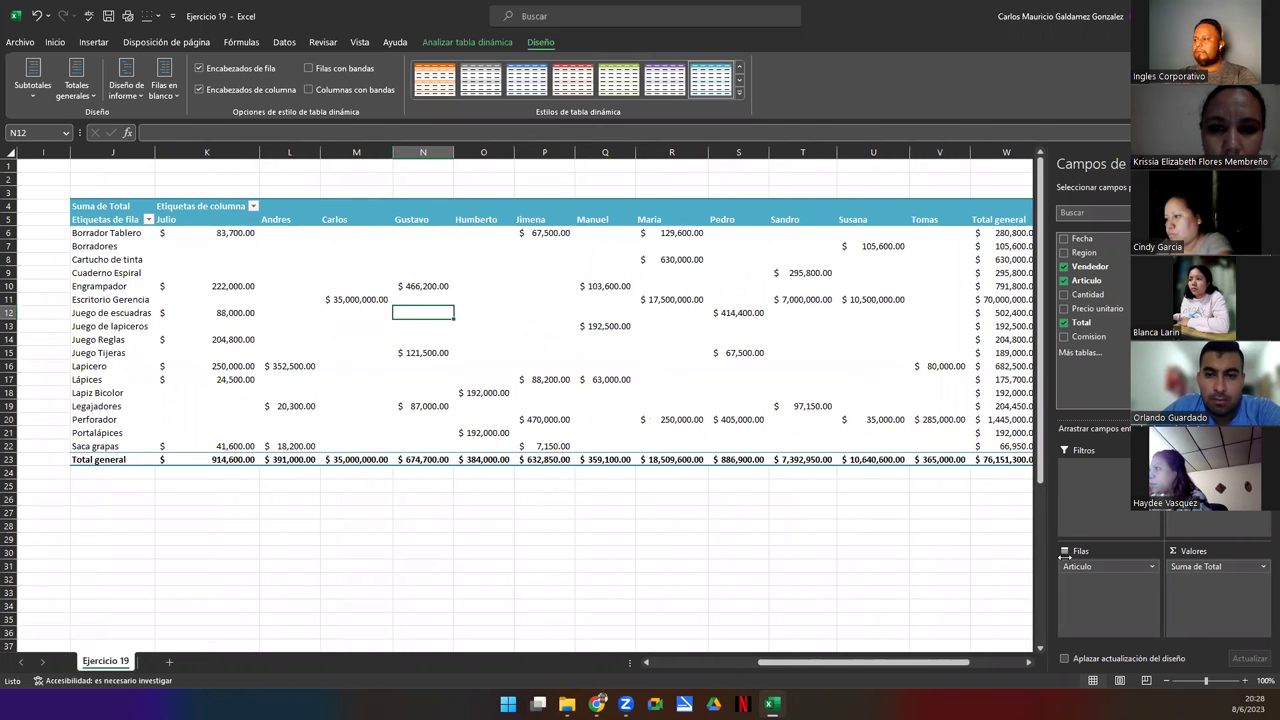
Toggle off Lista de campos under Analizar tabla dinámica, then select M11 (35,000,000)
drag(1044, 554, 1066, 554)
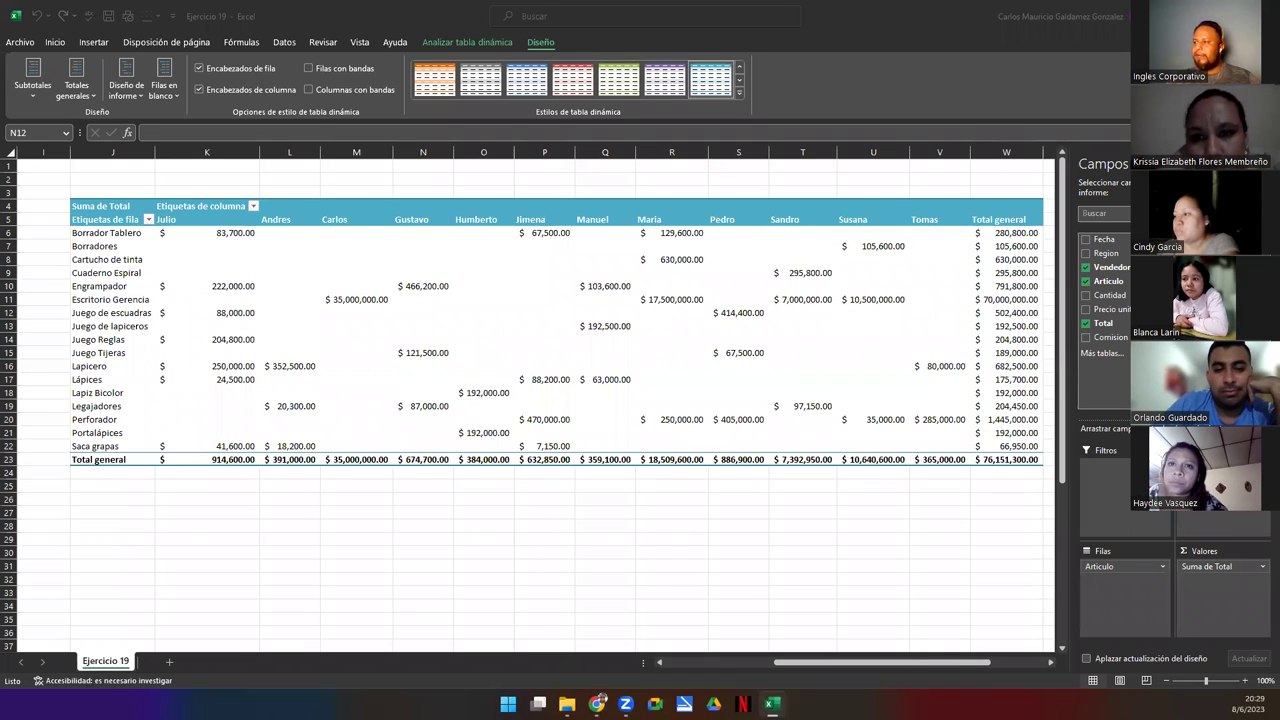
key(alt+Tab)
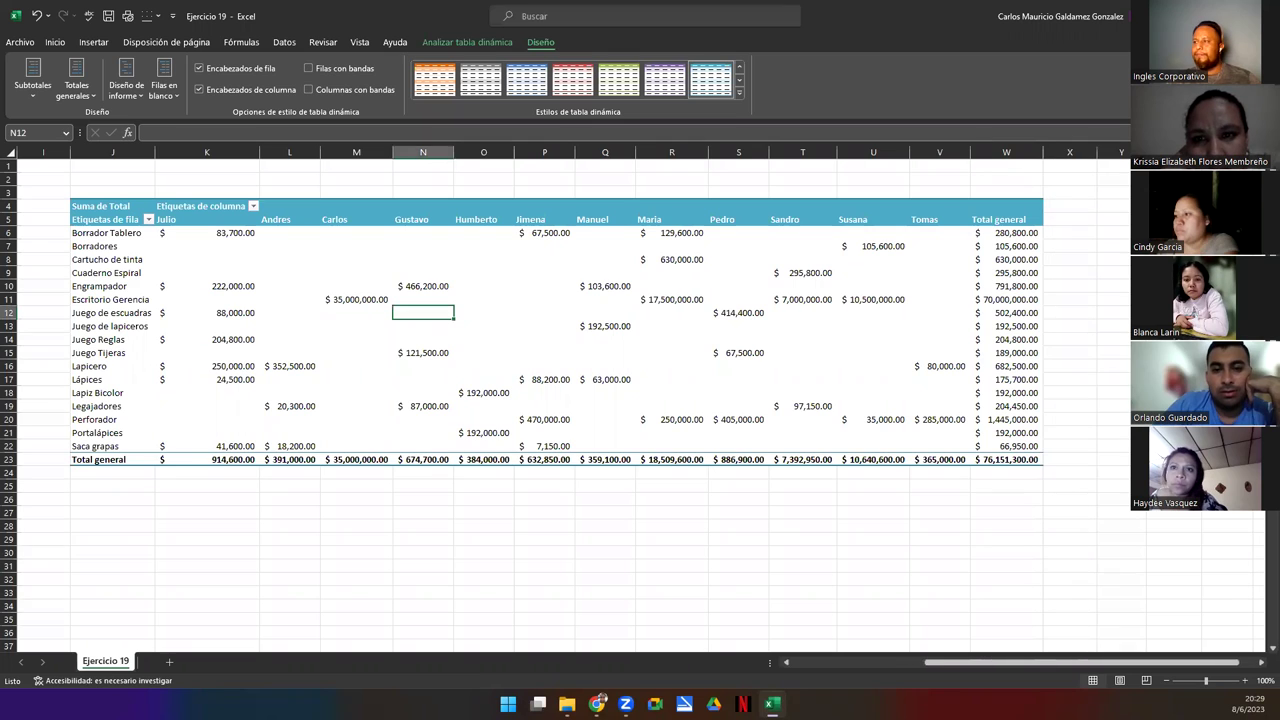
click(484, 506)
click(483, 566)
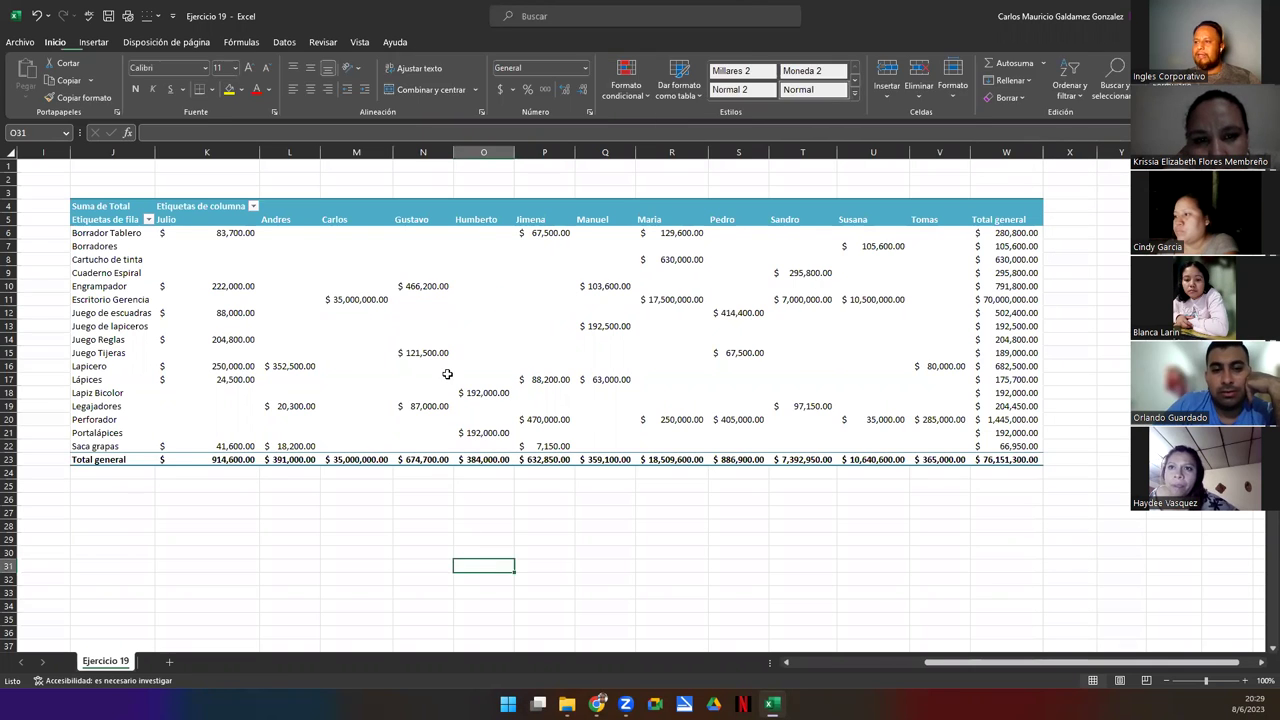
click(449, 377)
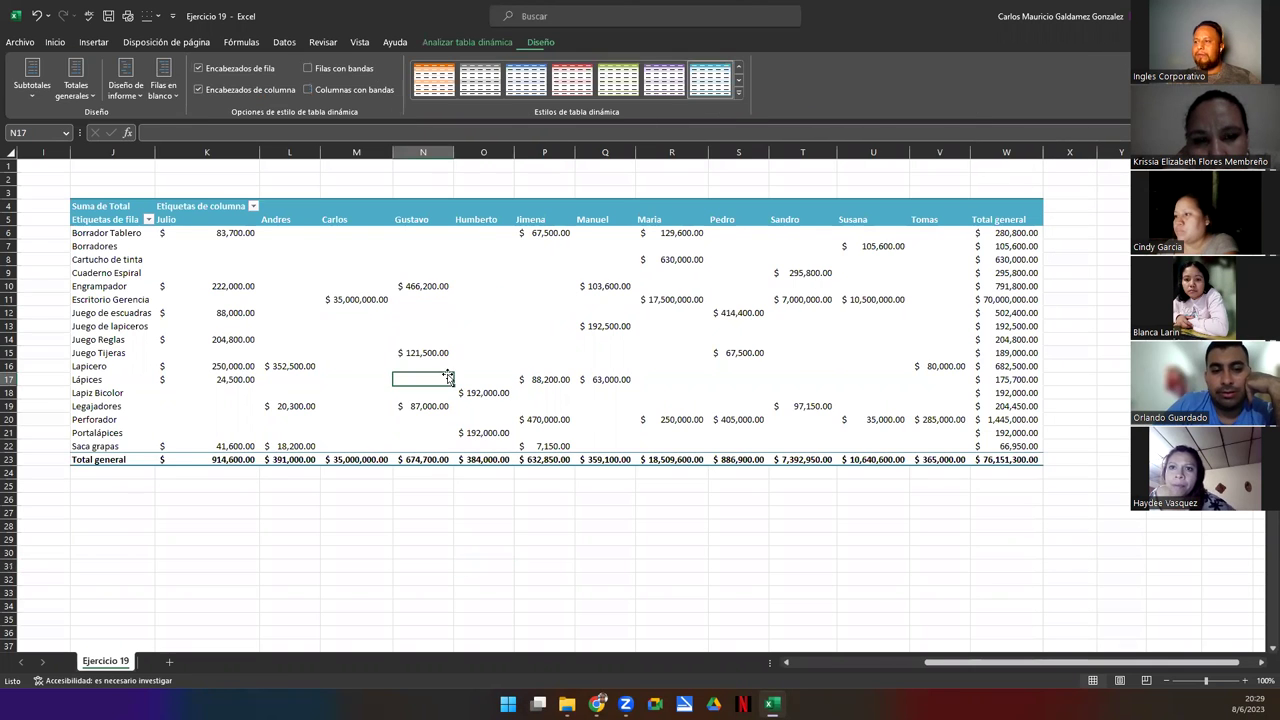
click(462, 43)
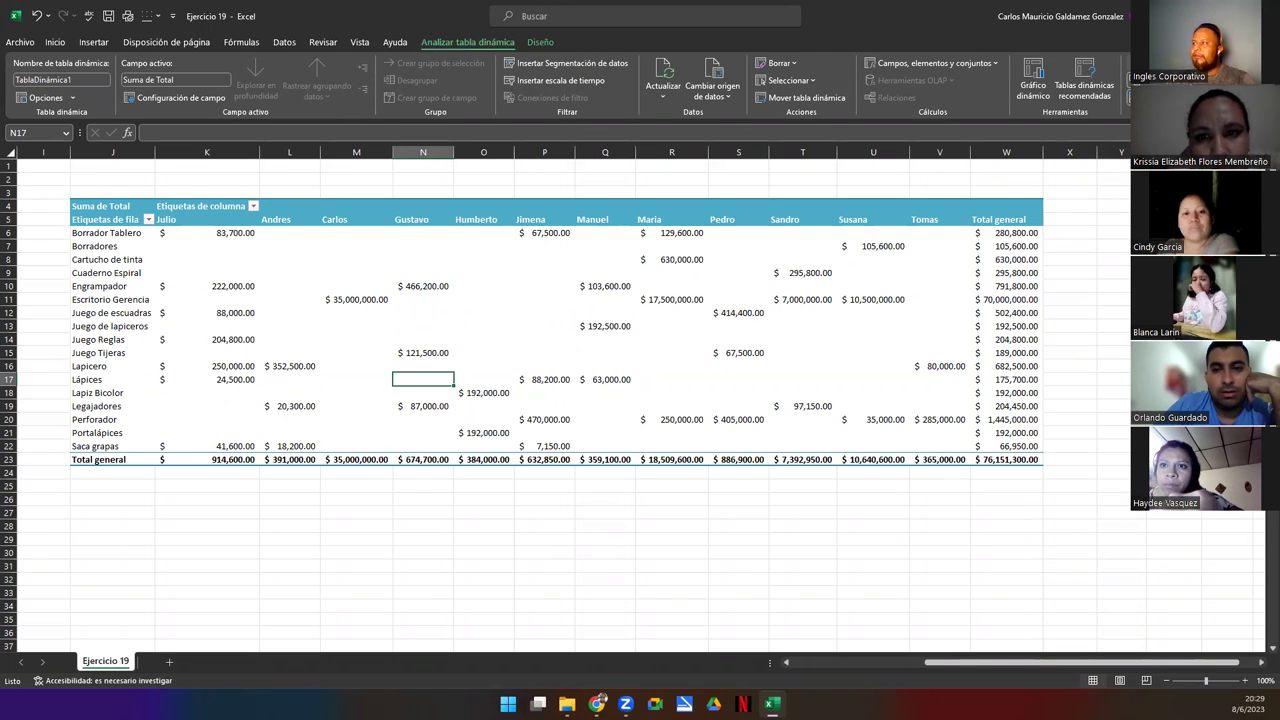
click(1160, 85)
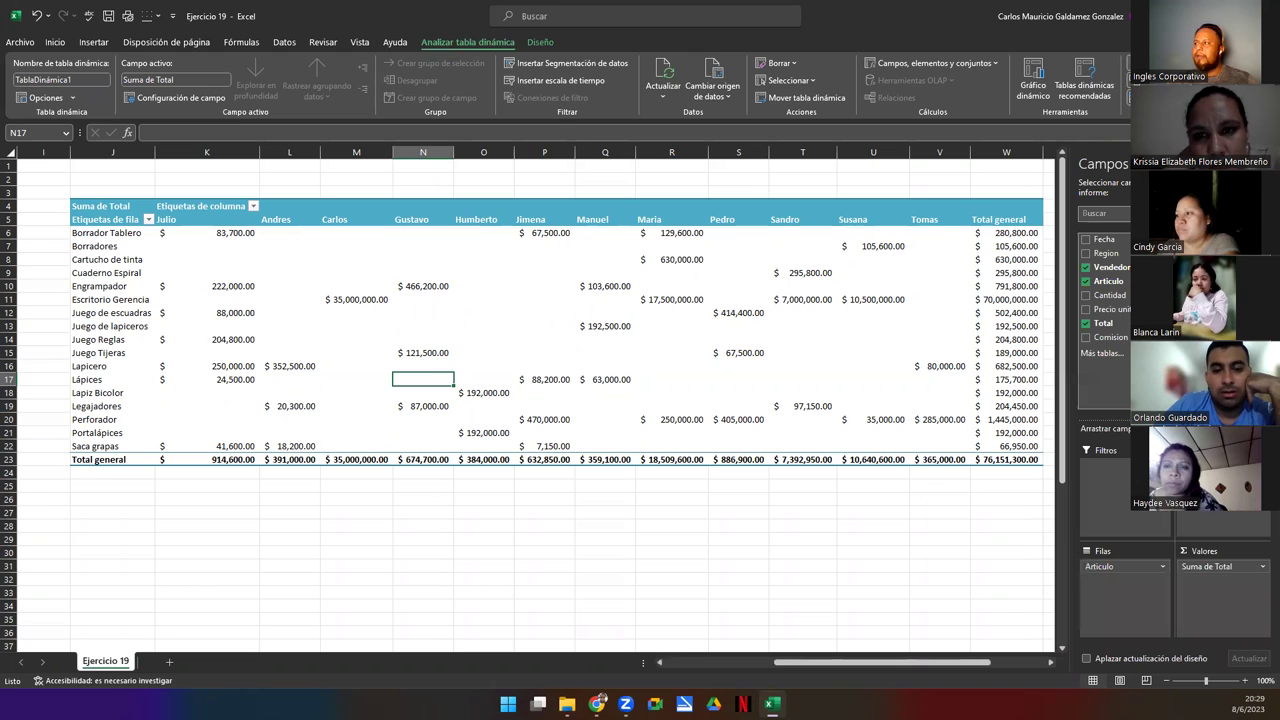
click(1160, 85)
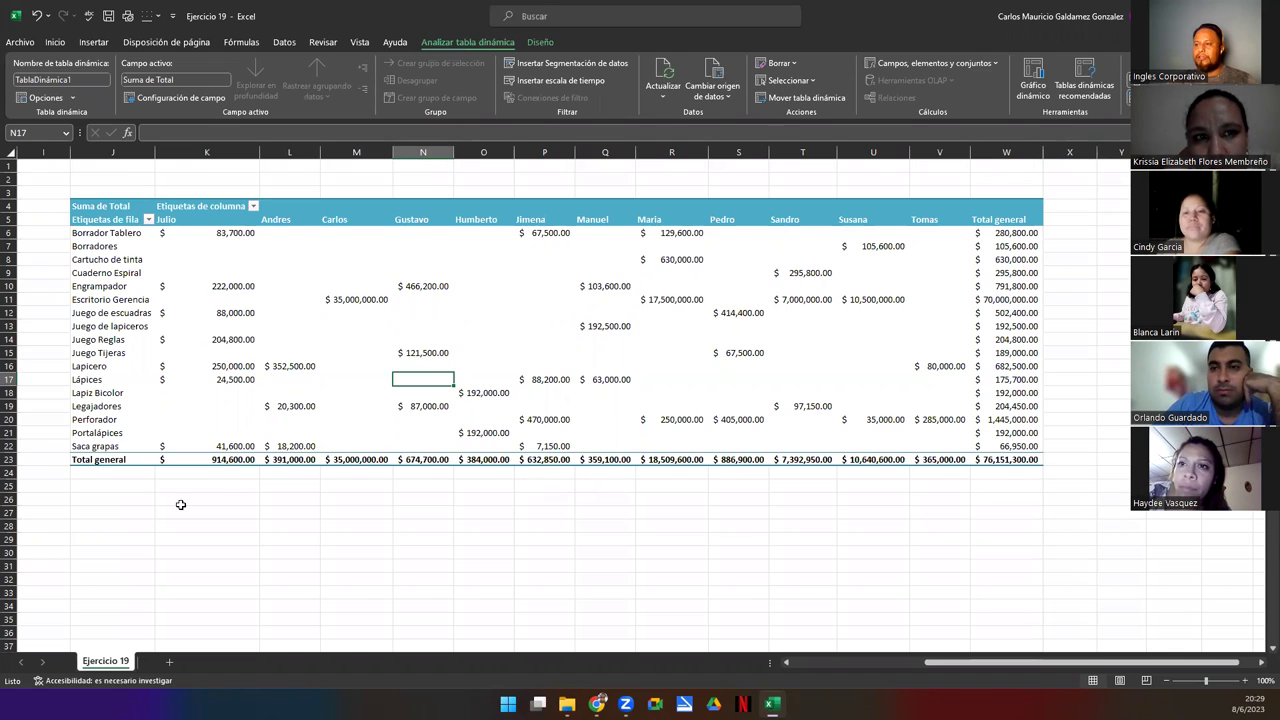
click(384, 298)
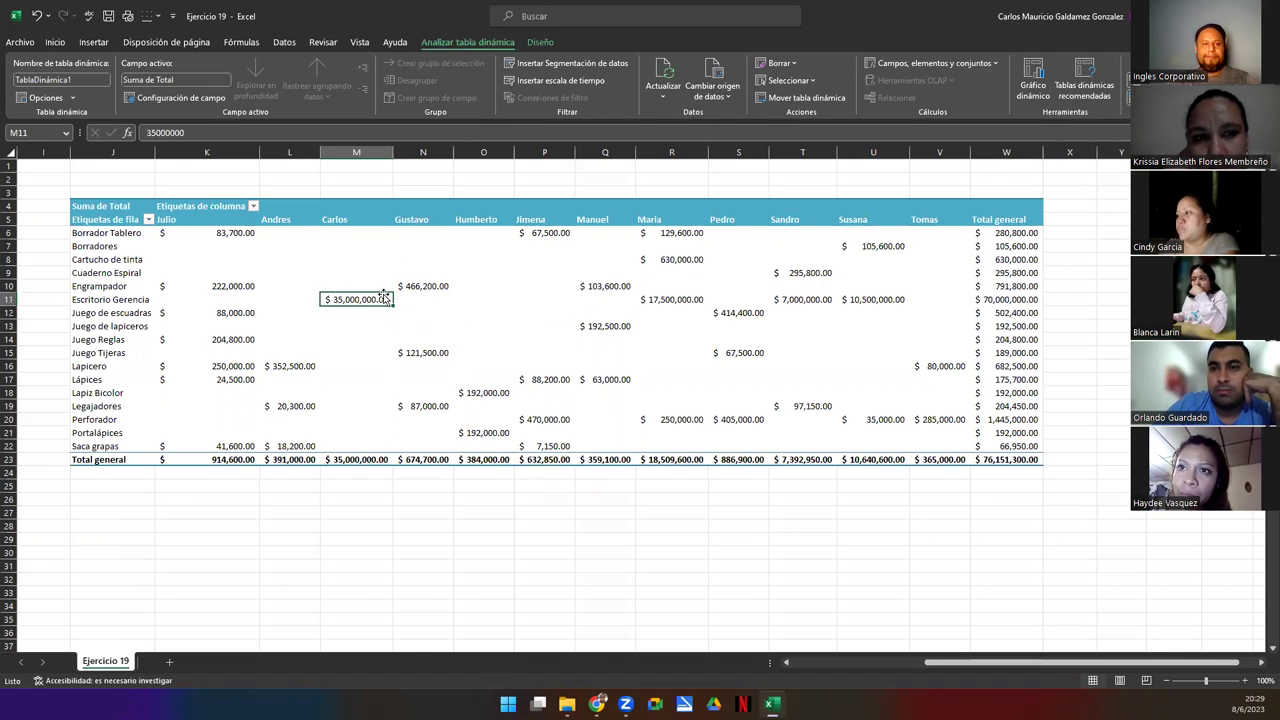
Start a PivotChart from the Insert tab and preview the column and line chart types
click(88, 43)
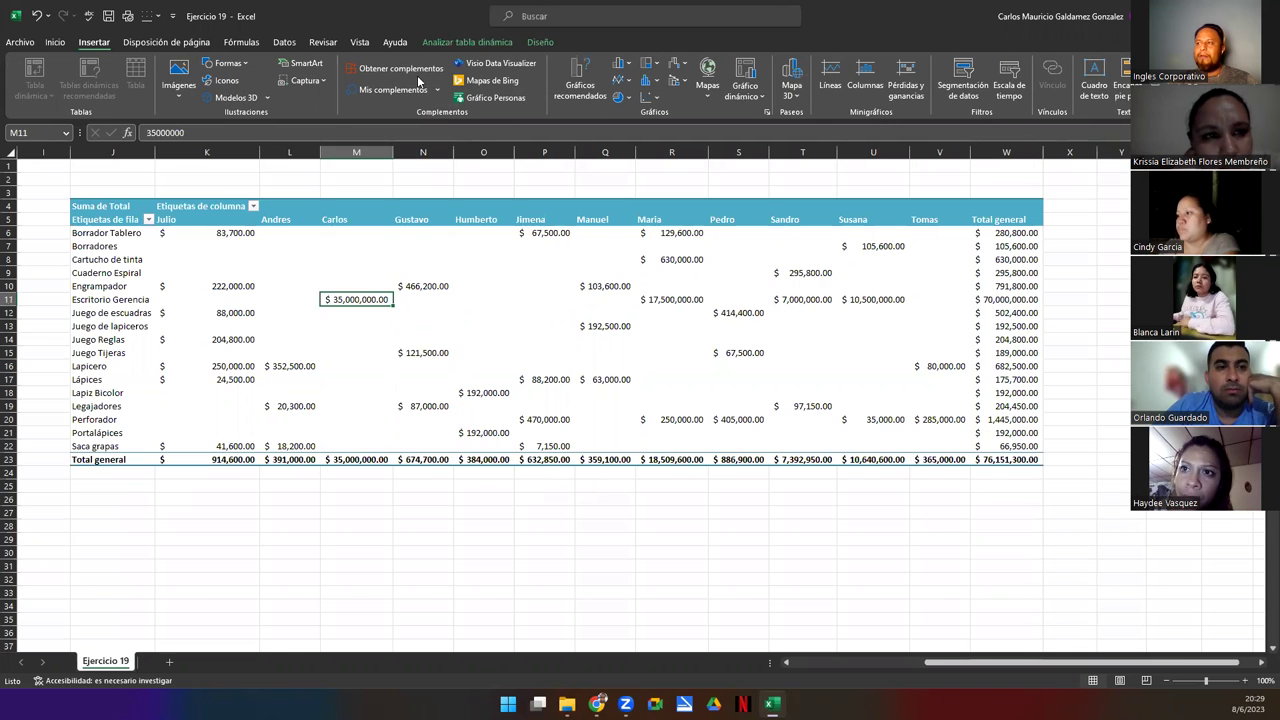
click(745, 70)
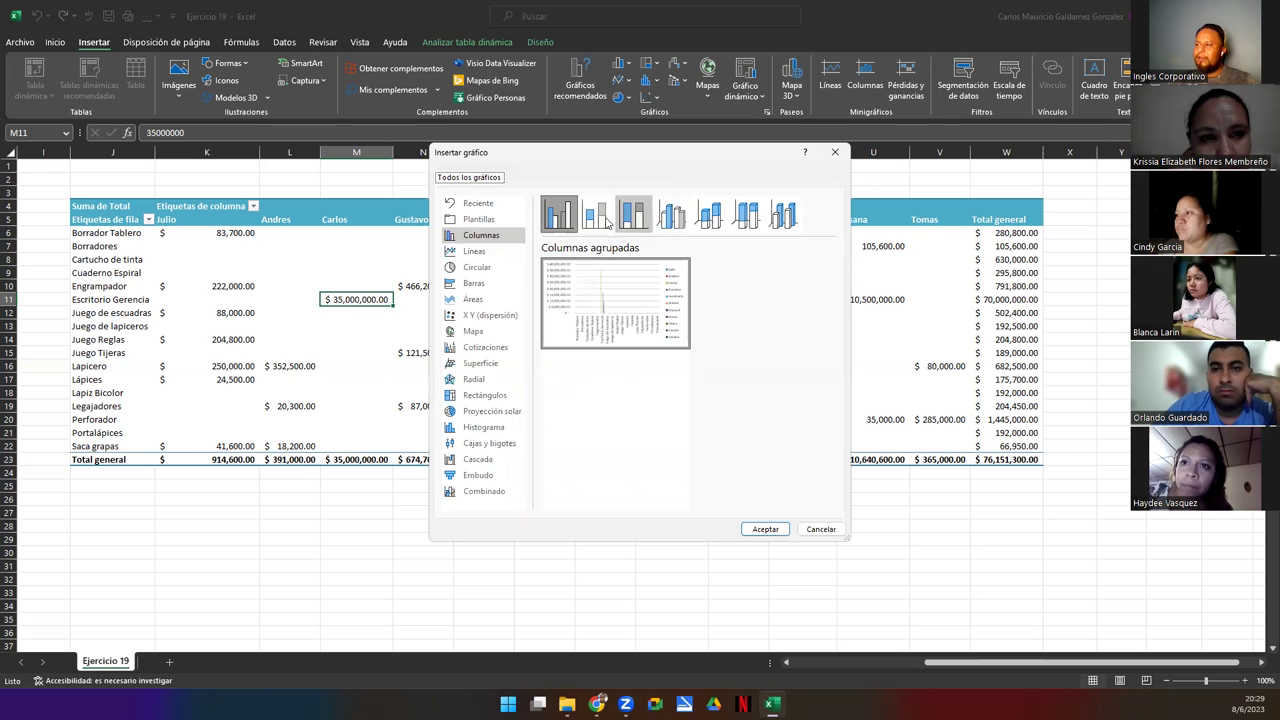
click(678, 218)
click(704, 225)
click(557, 218)
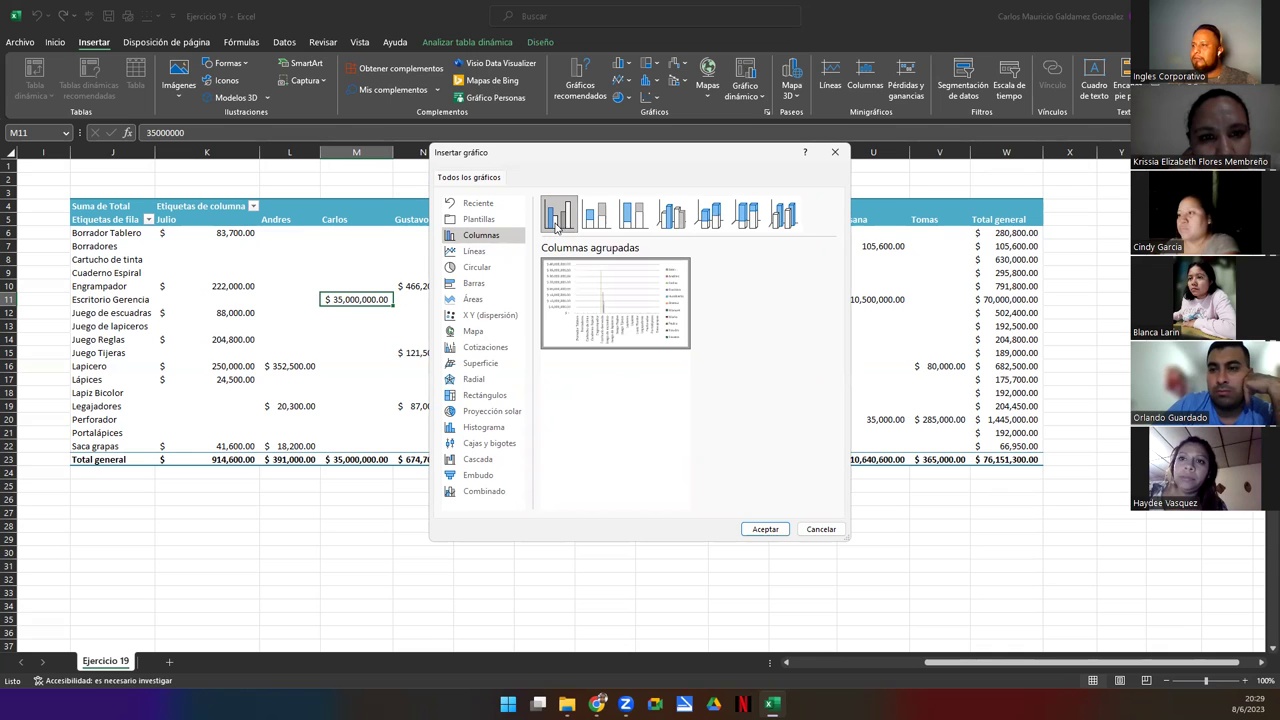
click(512, 251)
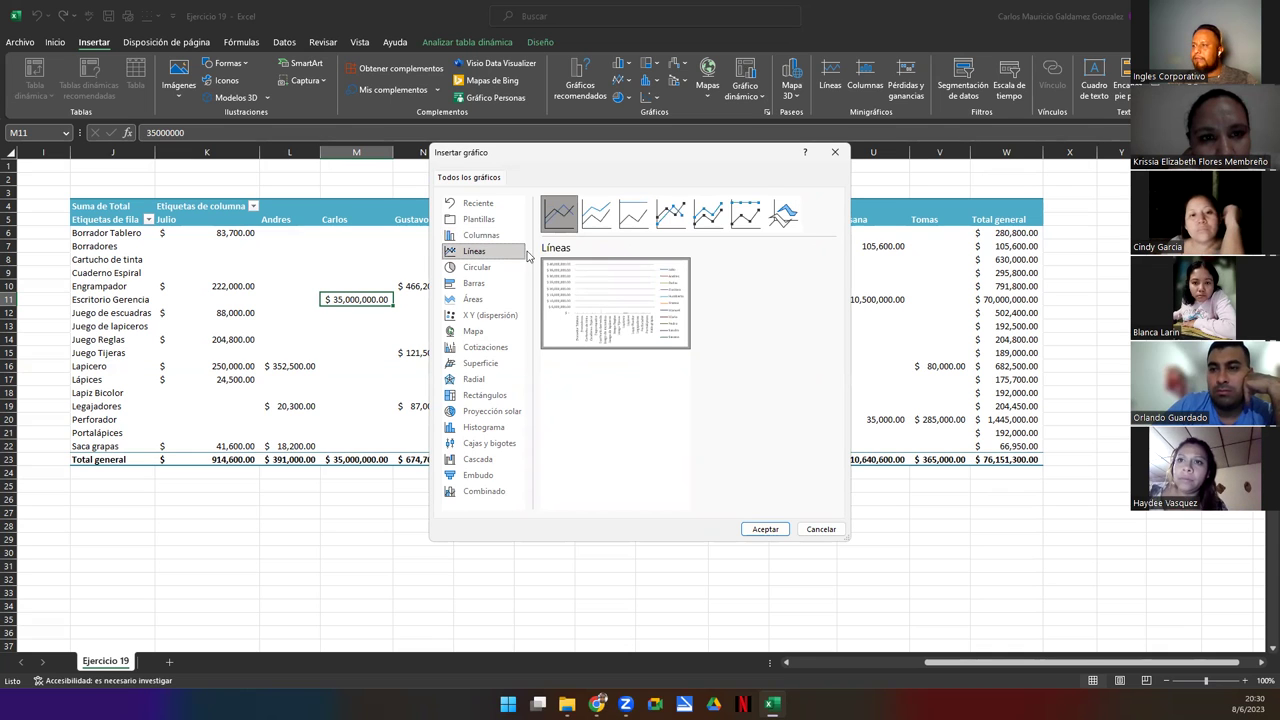
click(596, 213)
click(633, 213)
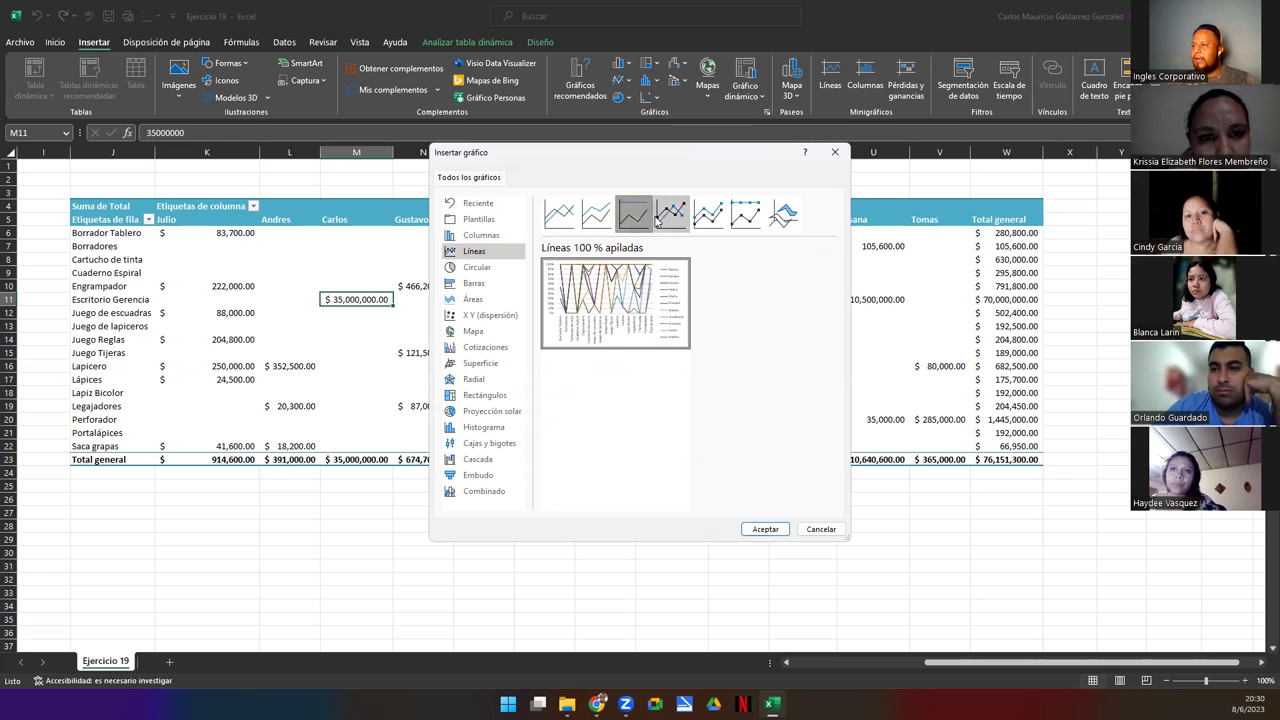
click(662, 220)
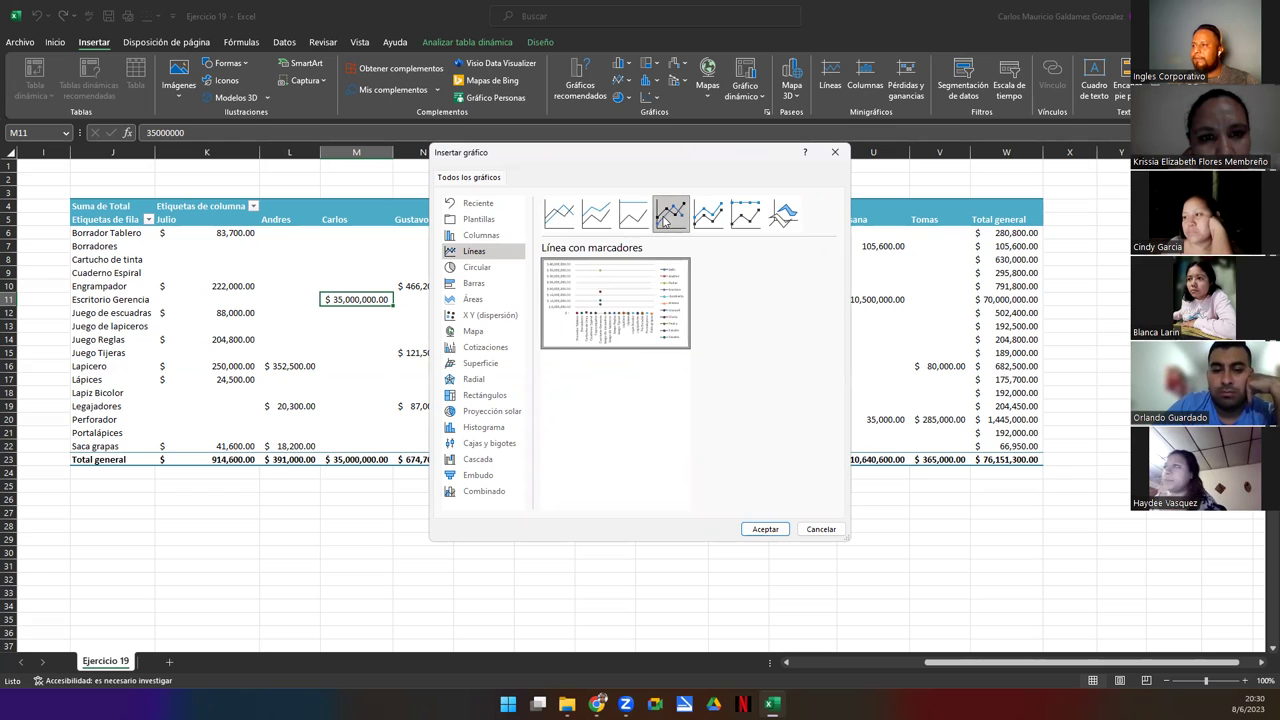
click(481, 235)
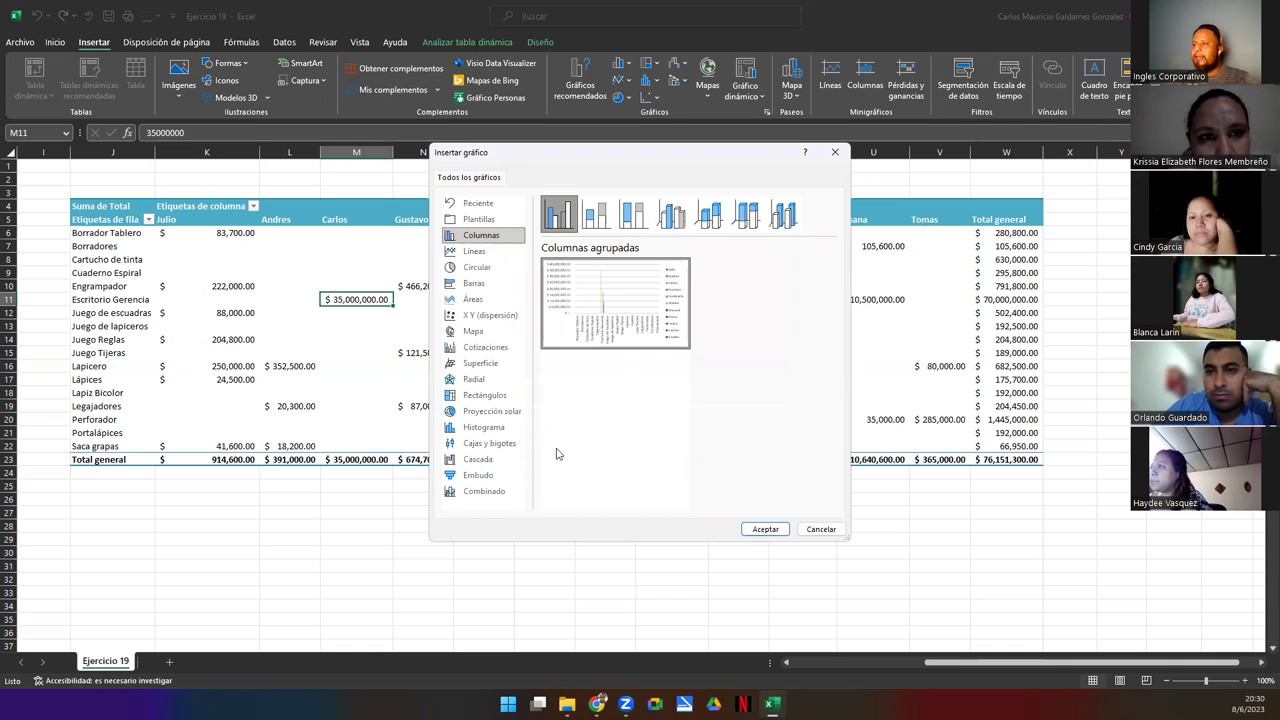
Choose the Barras category's Barra 3D agrupada subtype and insert the PivotChart
click(470, 268)
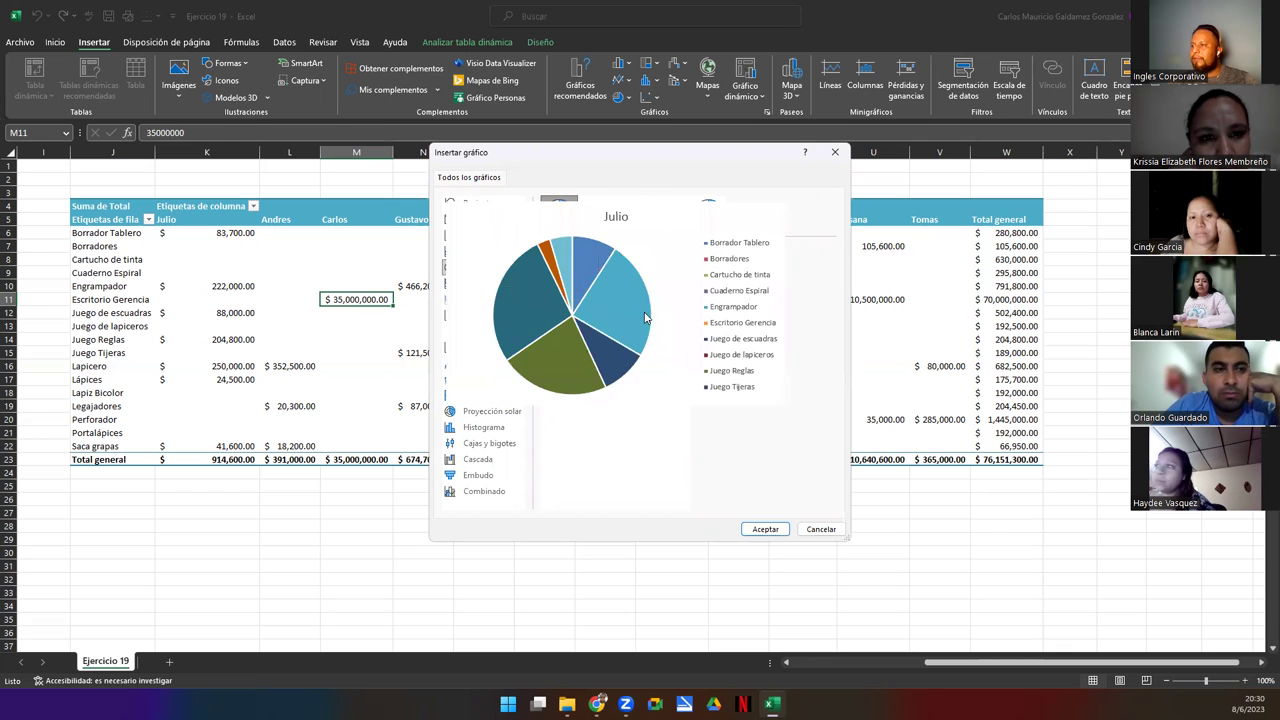
click(470, 284)
mouse_move(559, 213)
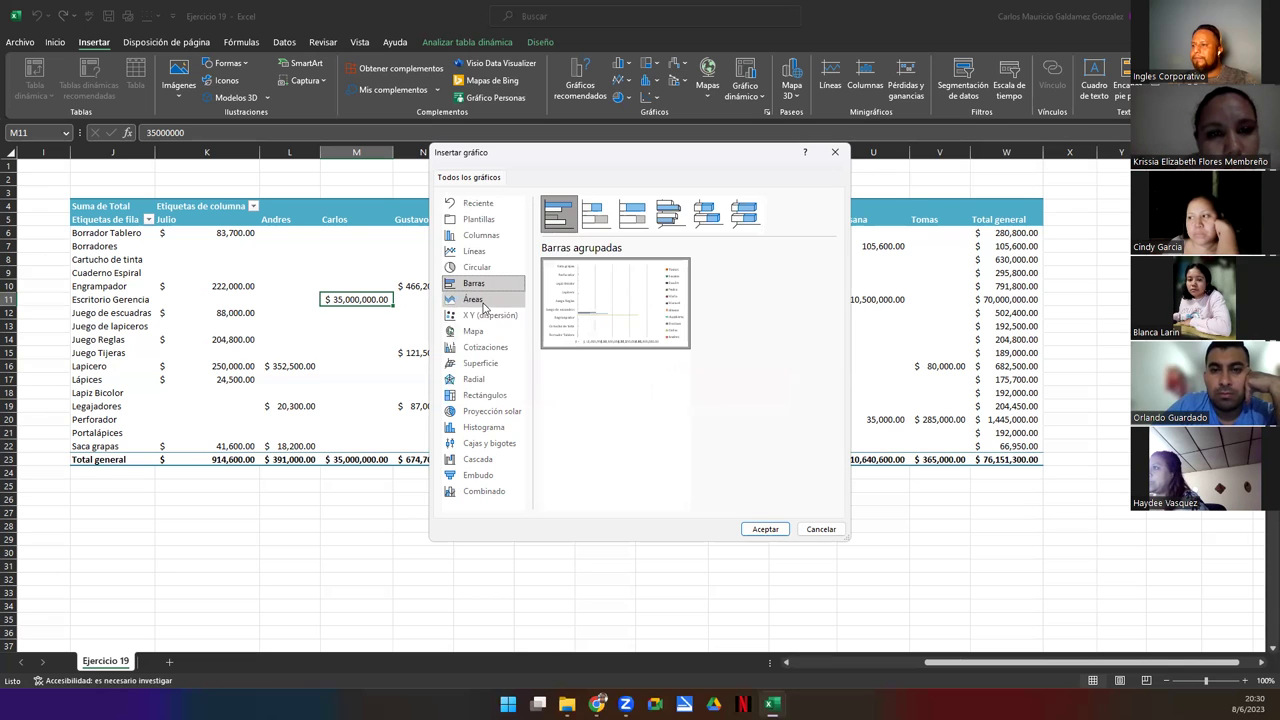
click(482, 302)
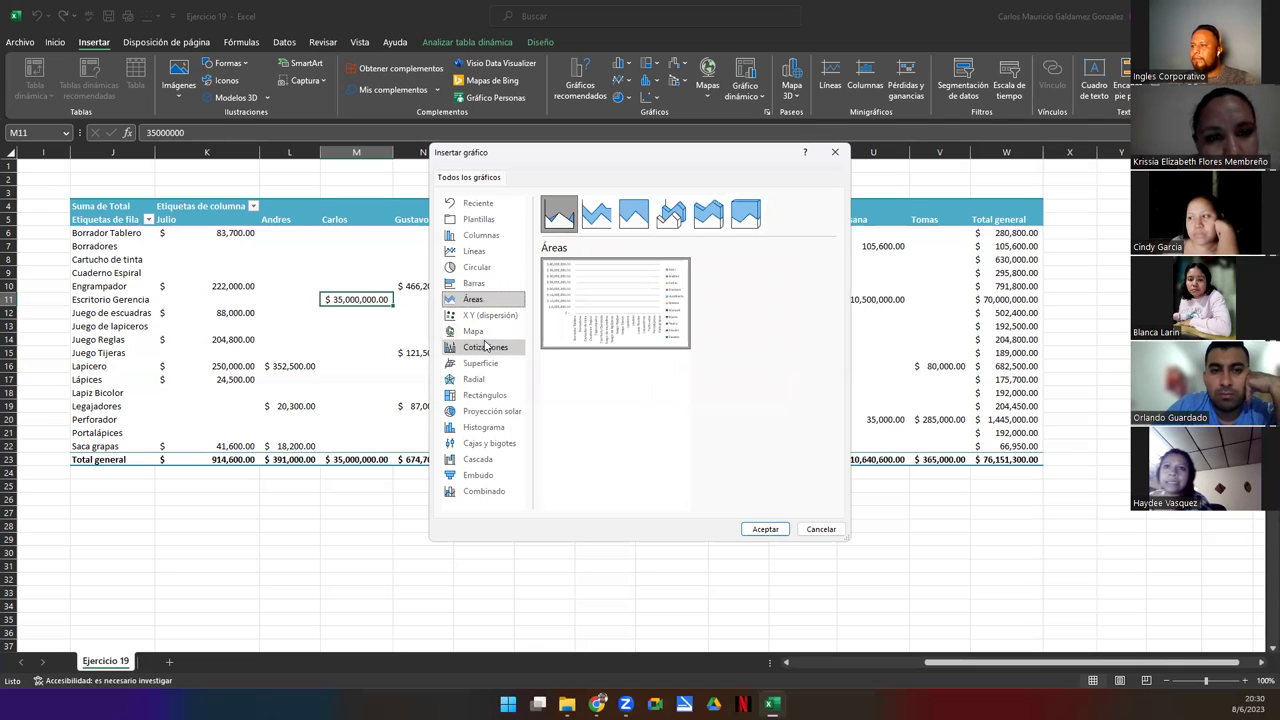
click(478, 285)
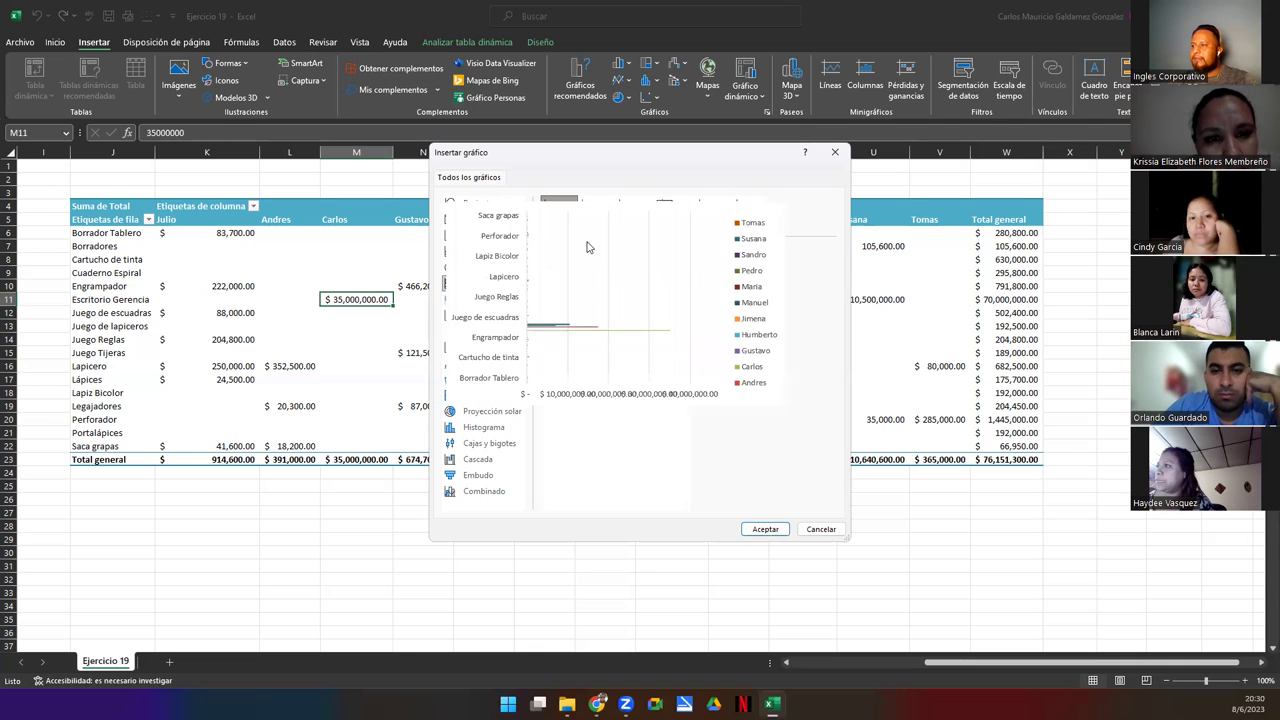
click(672, 216)
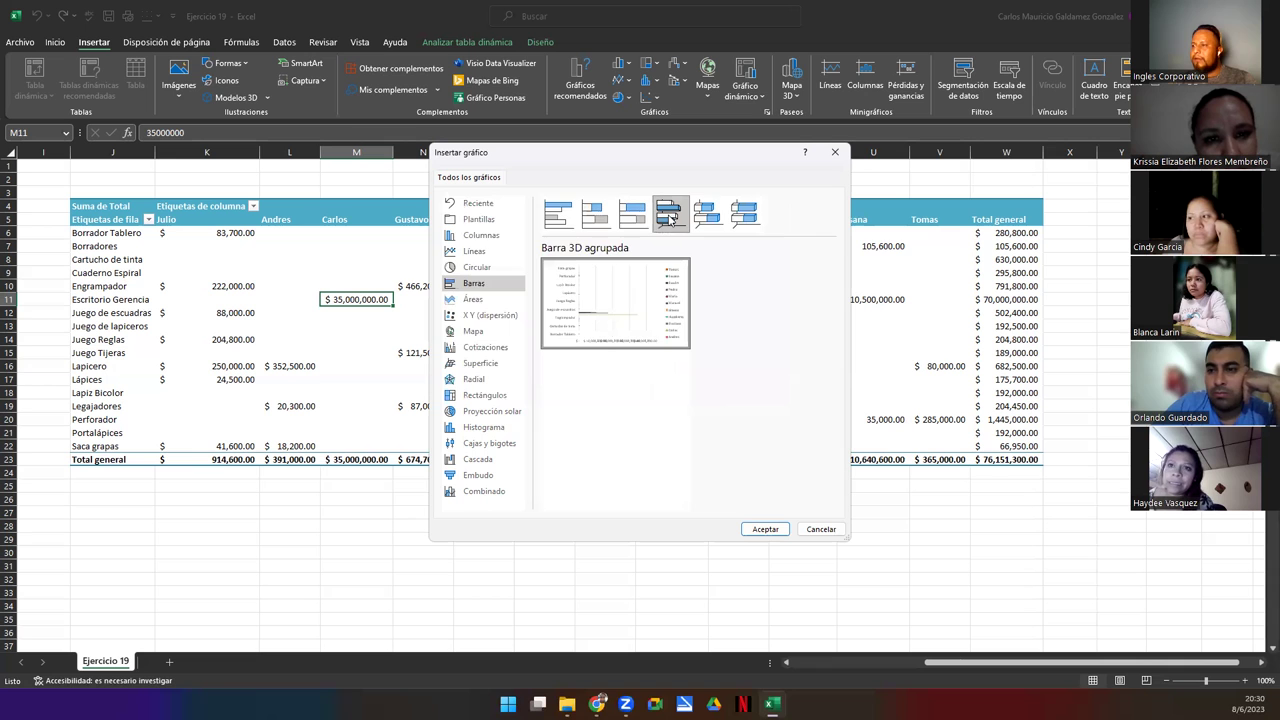
click(763, 529)
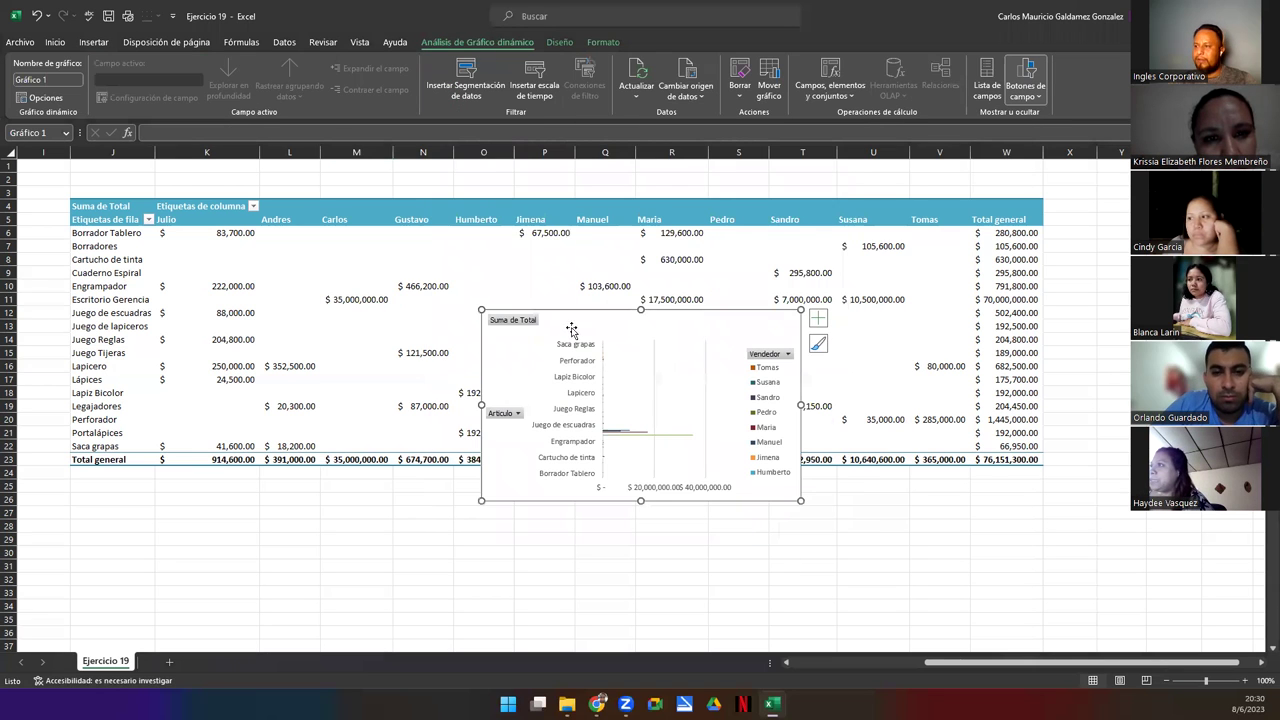
Move the PivotChart up over the pivot table and drag a corner to enlarge it
drag(571, 330, 676, 462)
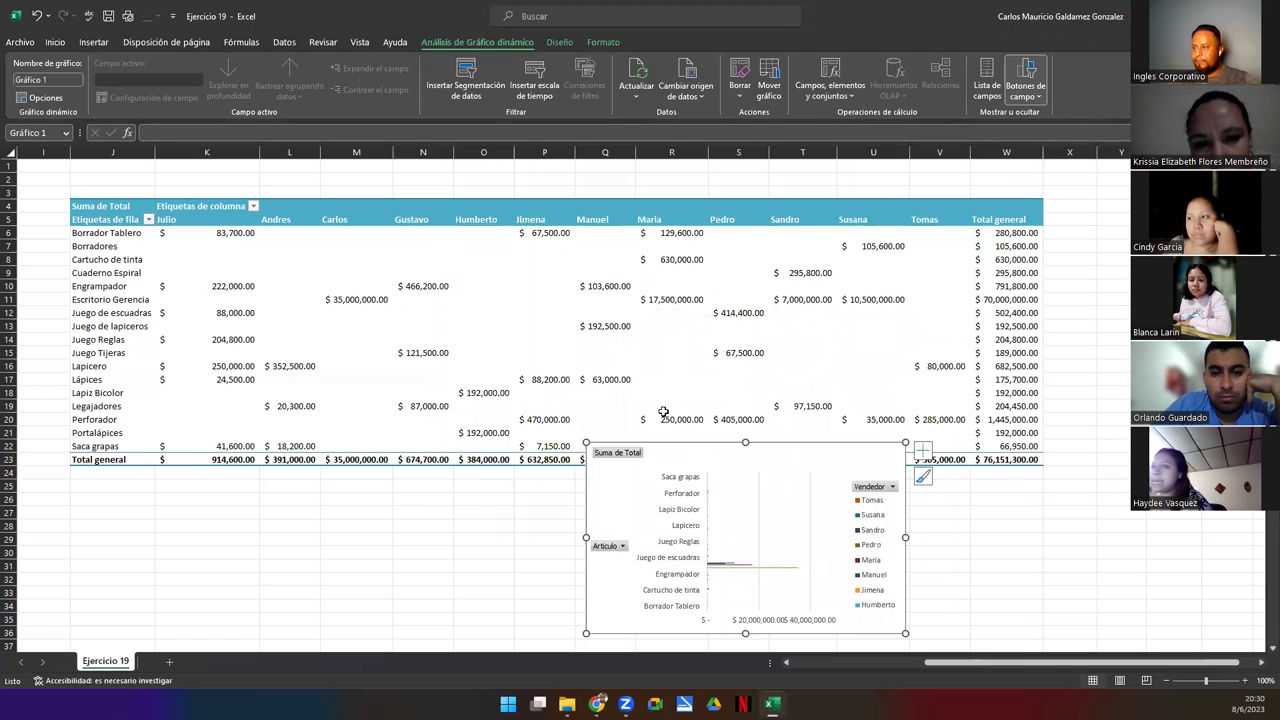
scroll(1261, 648, down, 1)
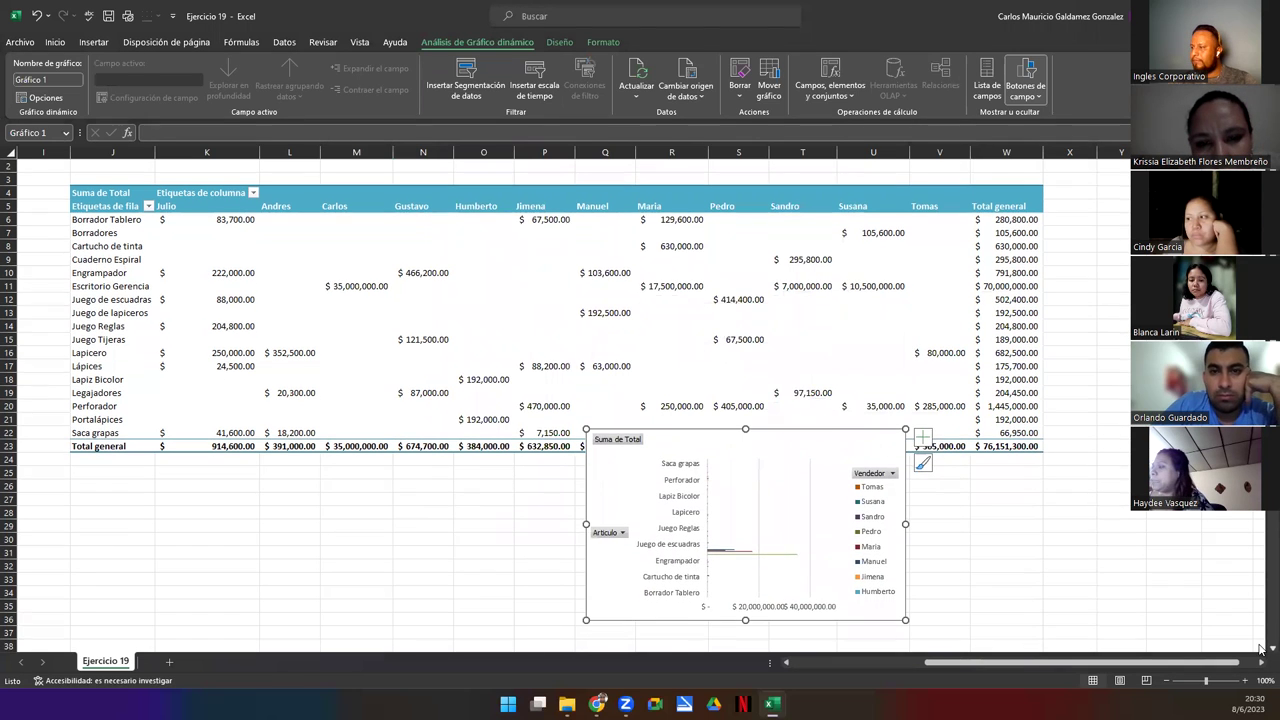
drag(740, 462, 875, 475)
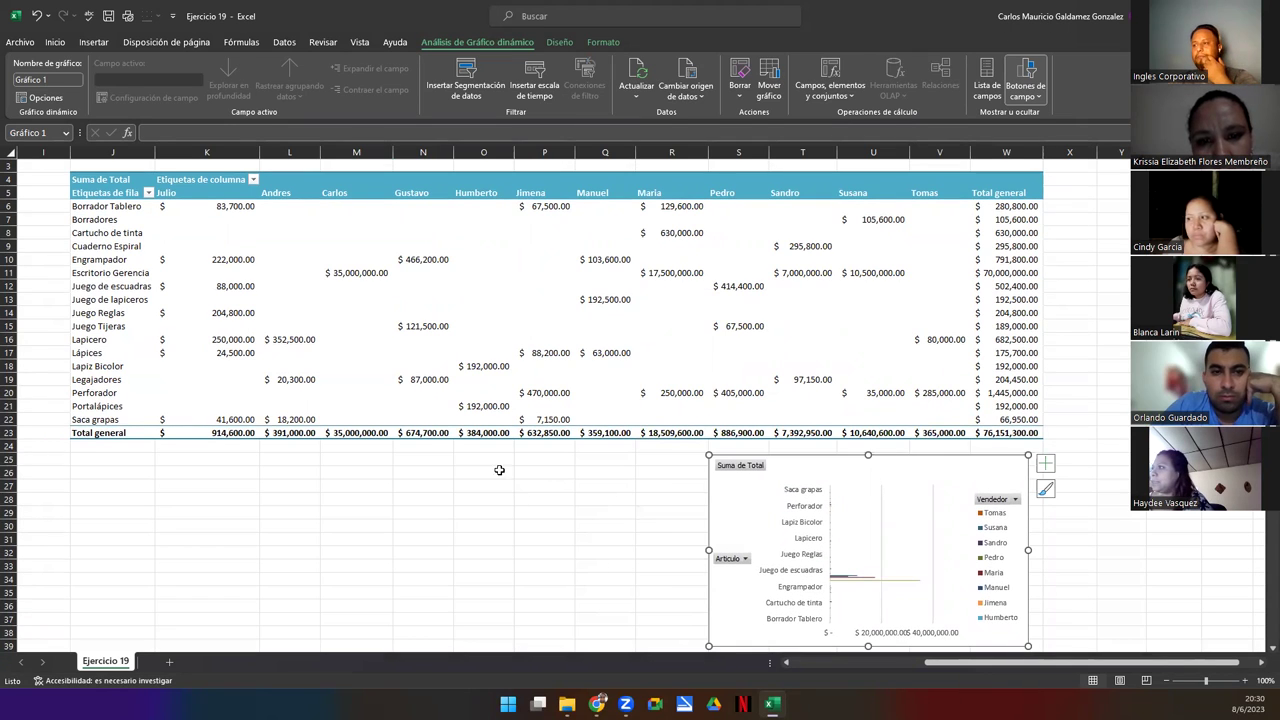
mouse_move(484, 419)
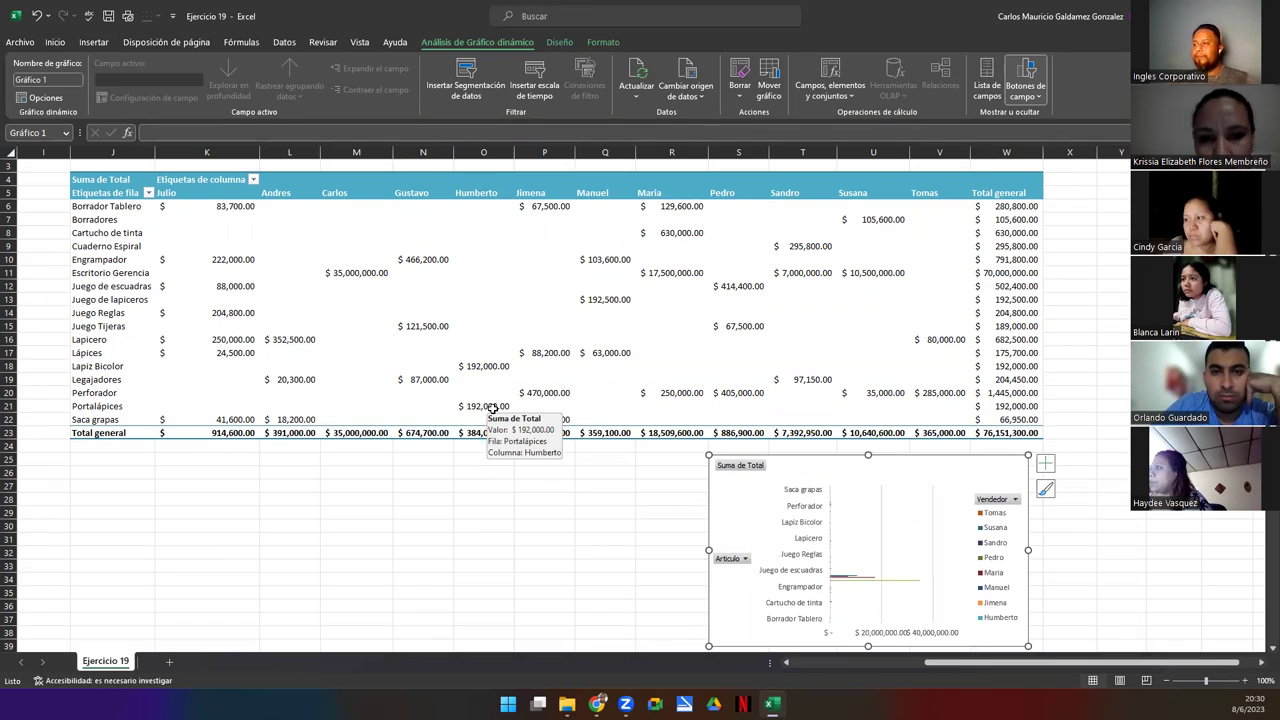
drag(884, 465, 687, 194)
drag(834, 377, 1171, 562)
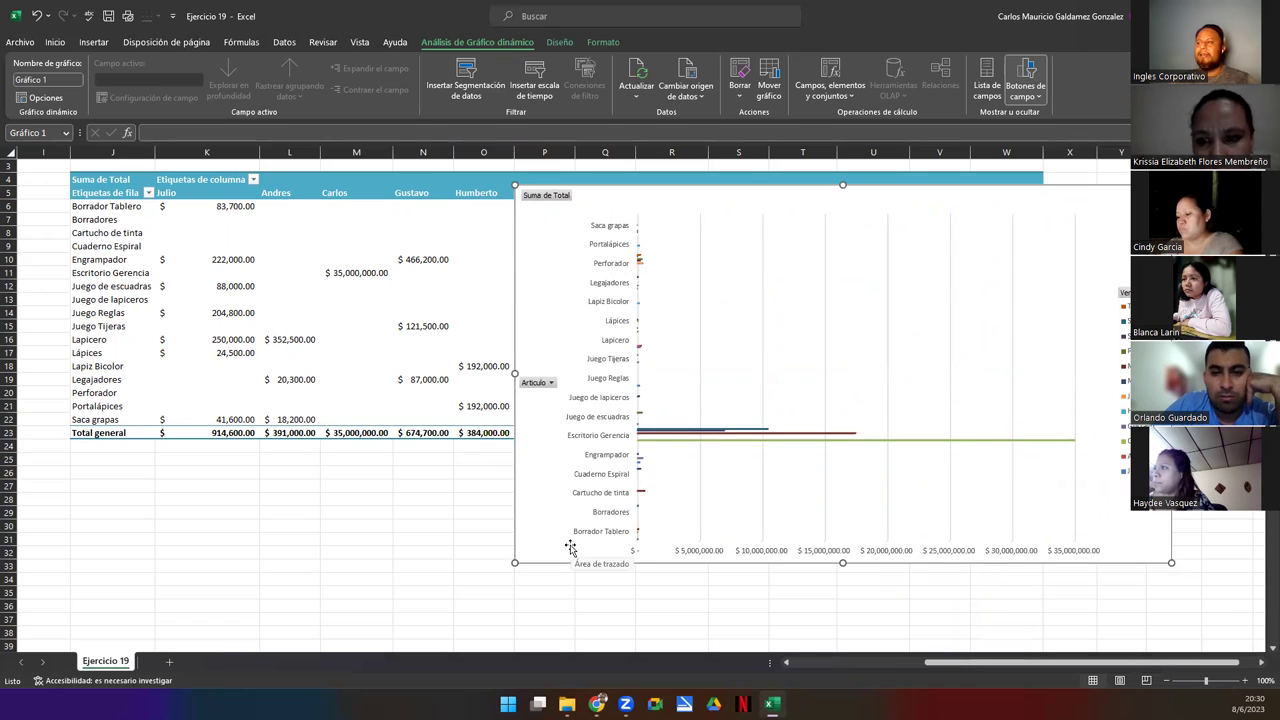
Reposition the chart beside the article list; open and close the Vendedor field button unchanged
drag(633, 205, 602, 351)
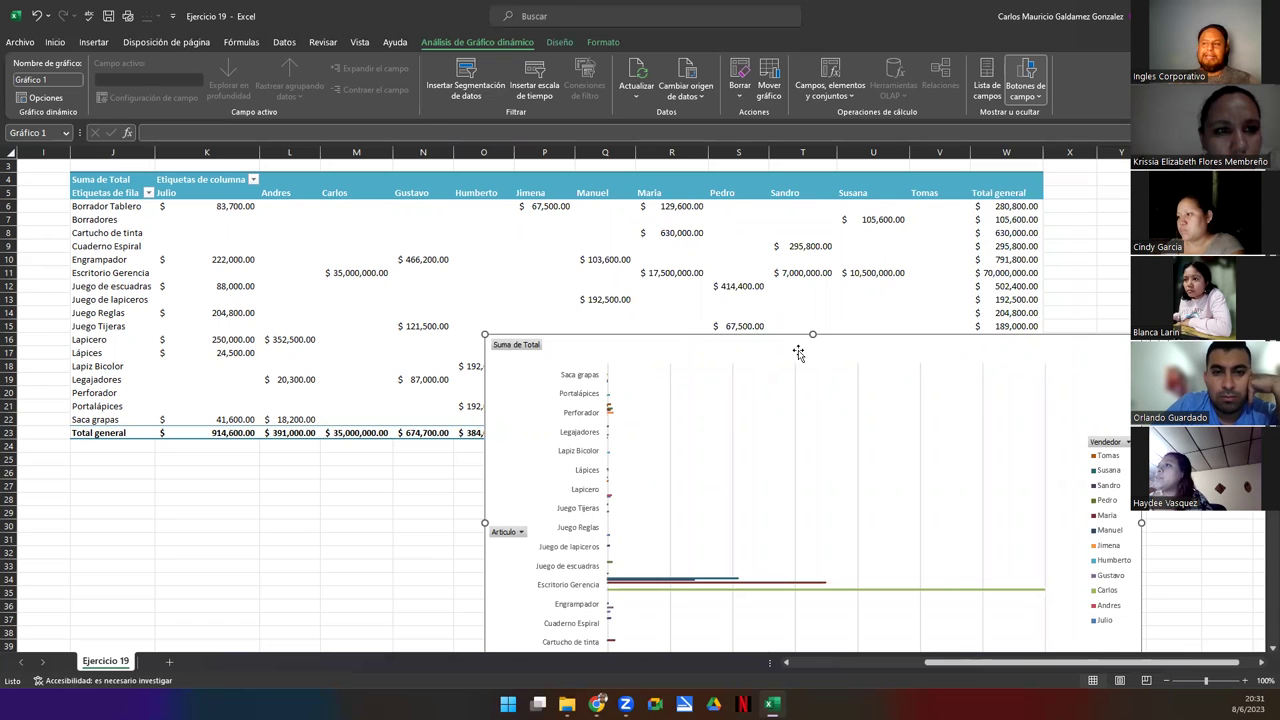
drag(757, 358, 729, 232)
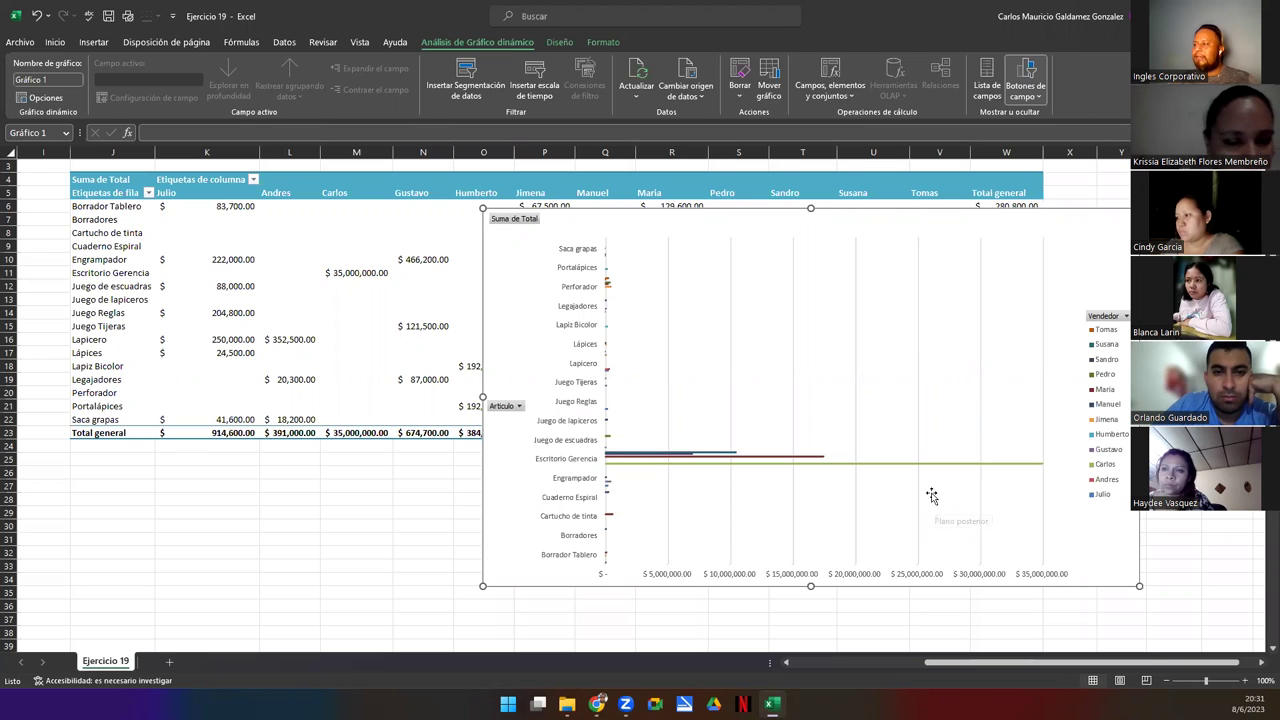
click(1116, 317)
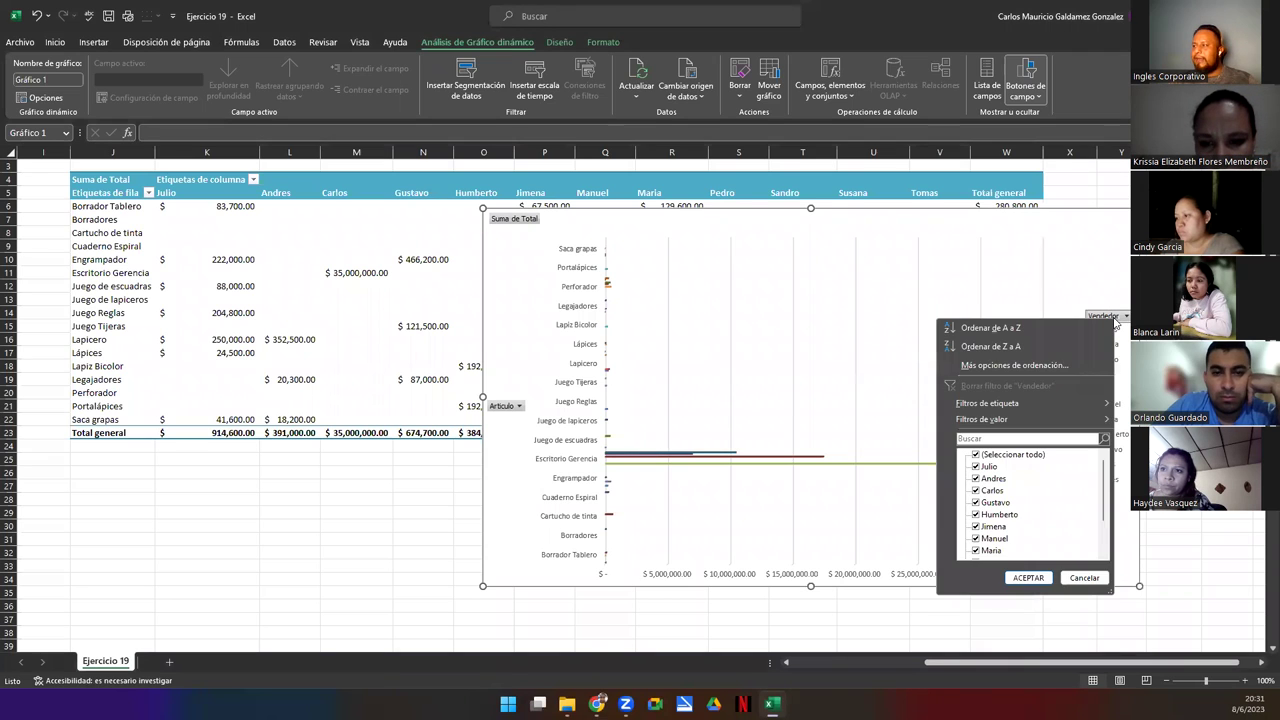
click(1105, 267)
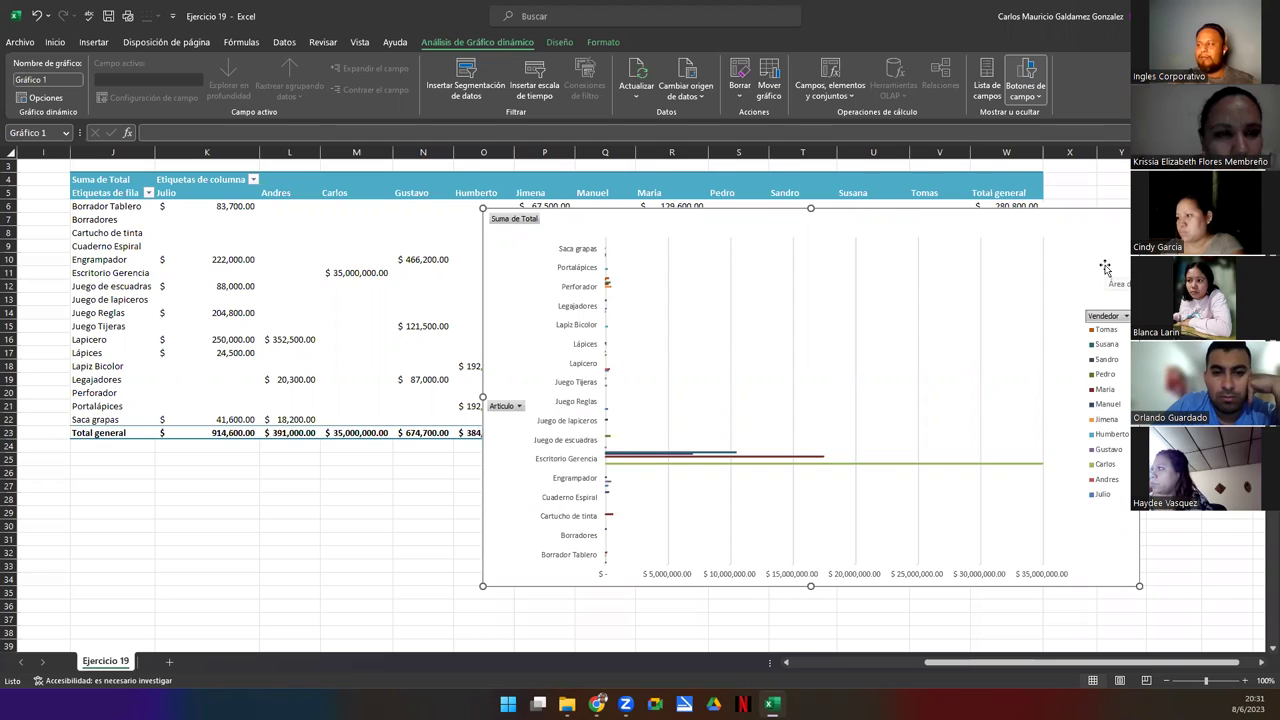
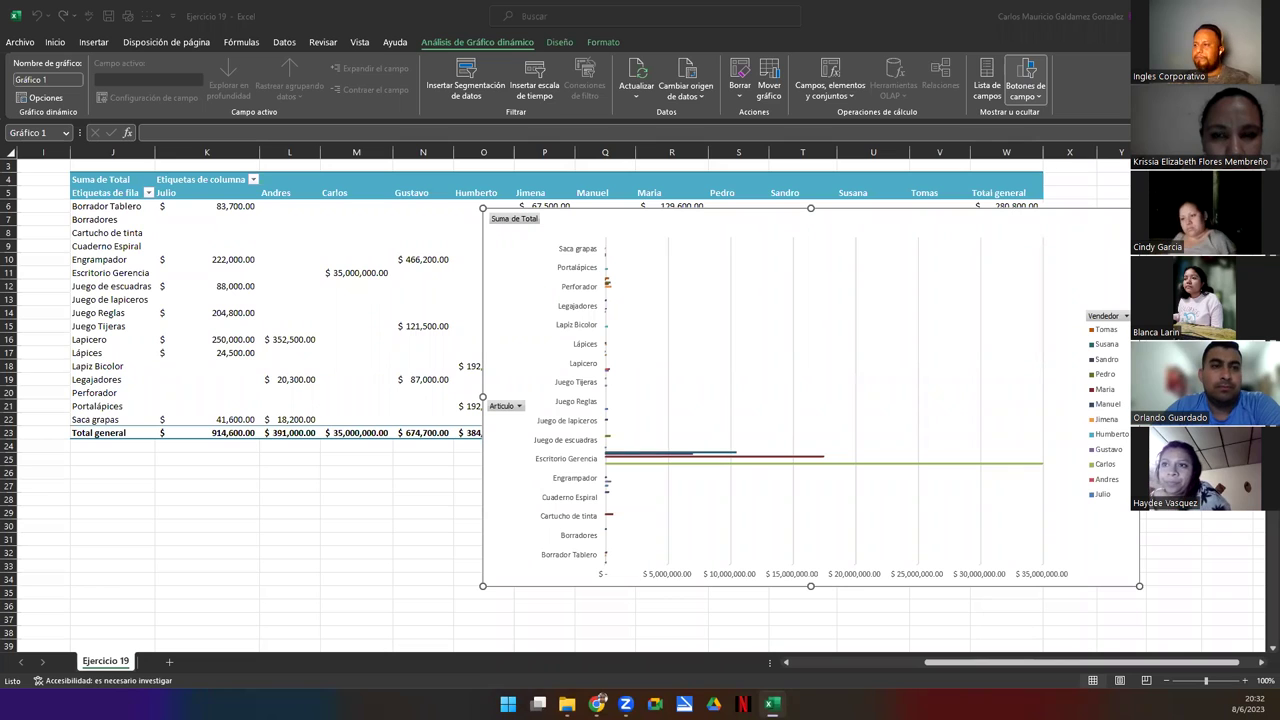
Shrink the pivot chart from its top-left corner and move it down-left, off the pivot table
click(488, 211)
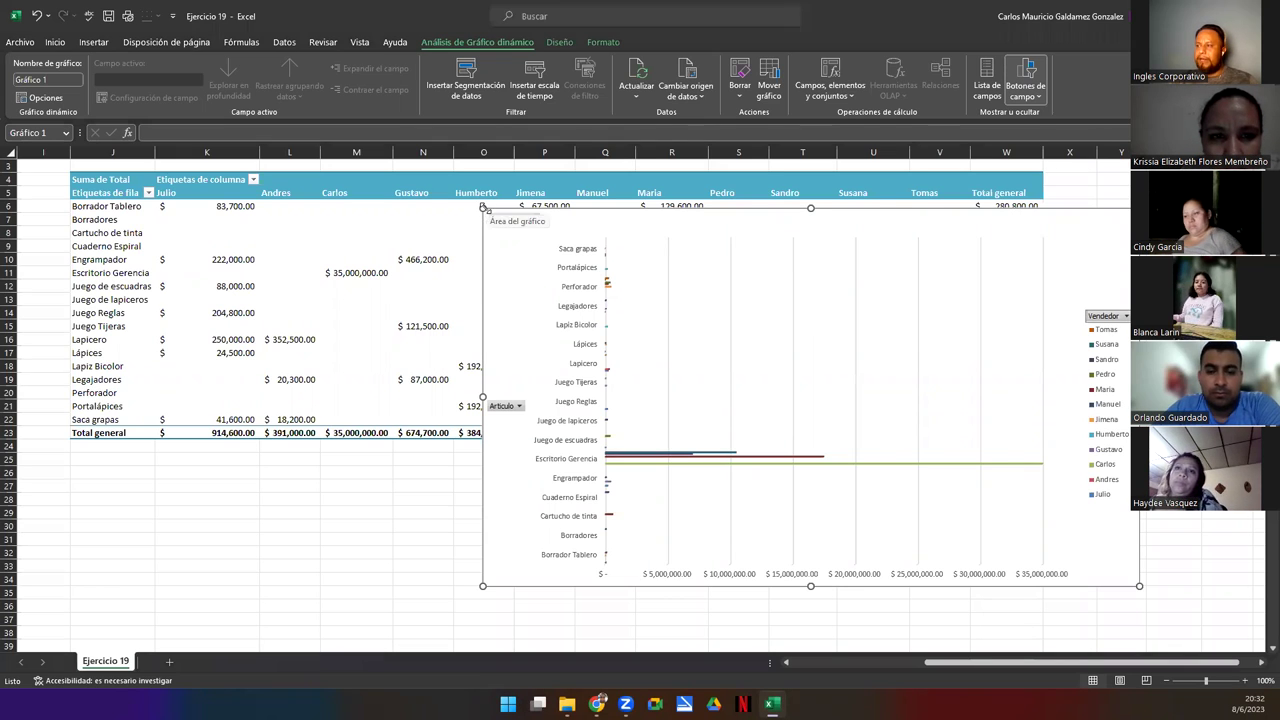
drag(484, 209, 720, 338)
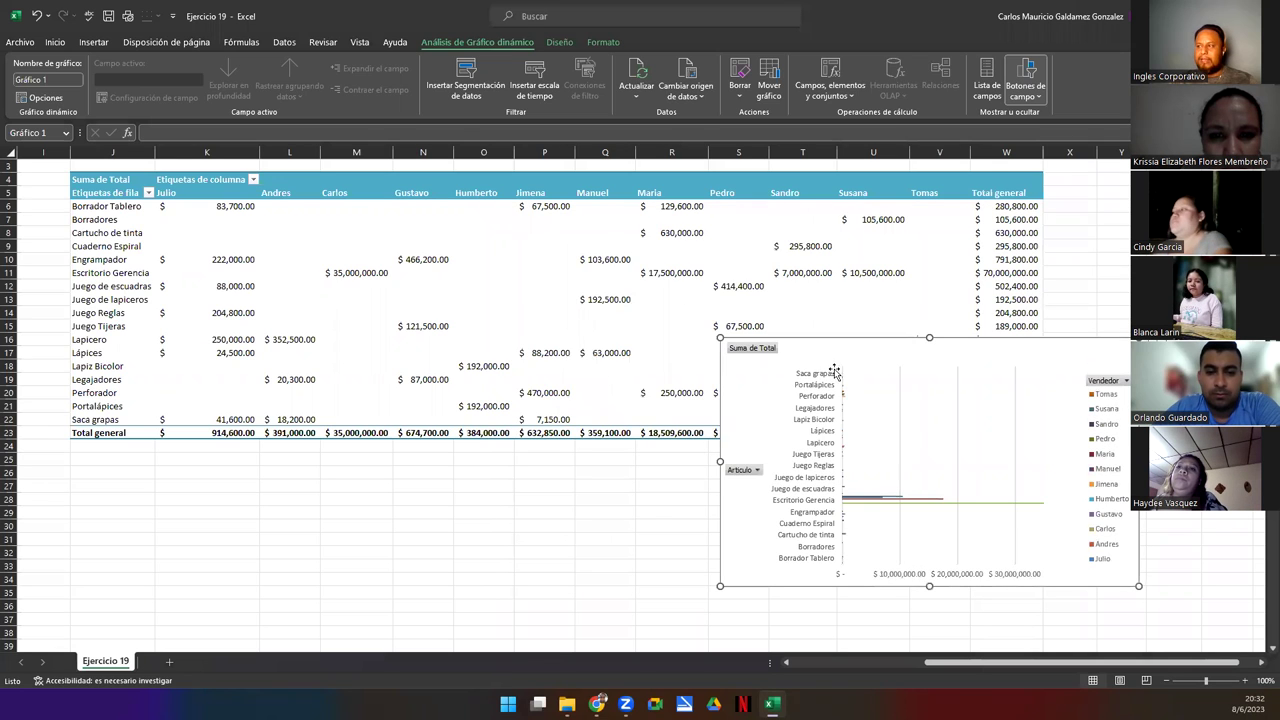
drag(815, 350, 735, 396)
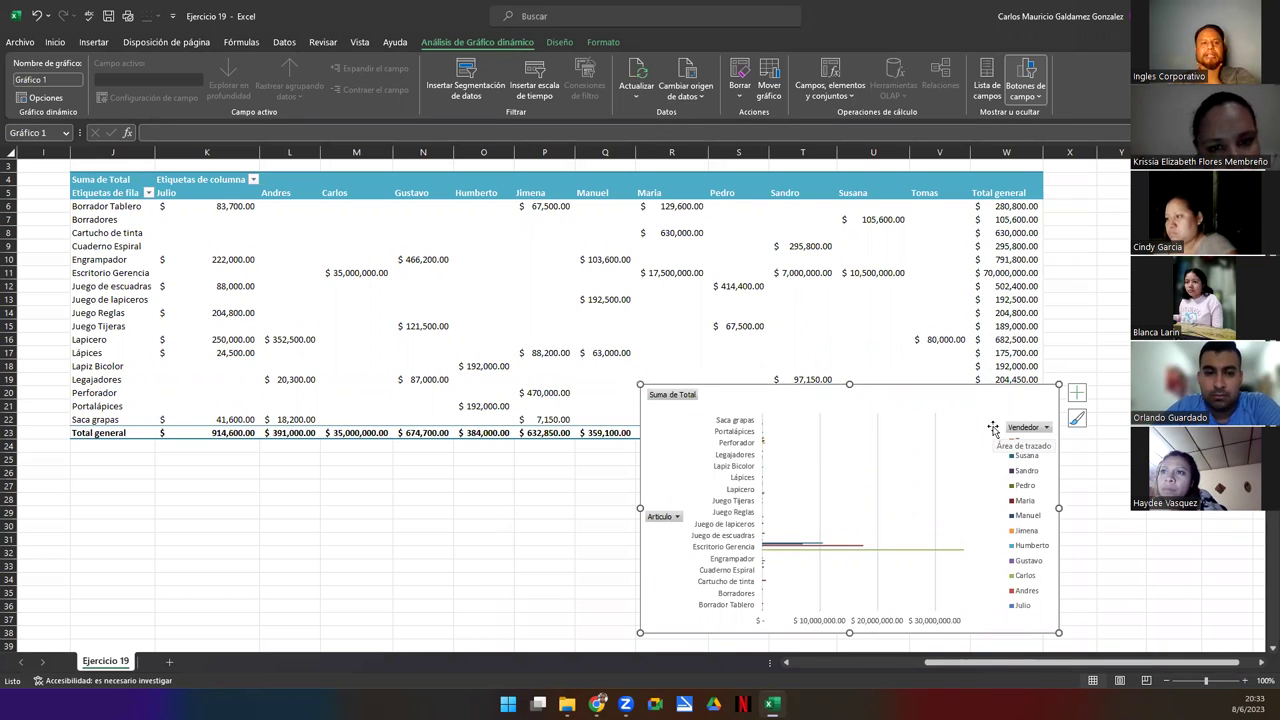
Filter the Vendedor field to only Julio, Andres and Carlos
click(1045, 428)
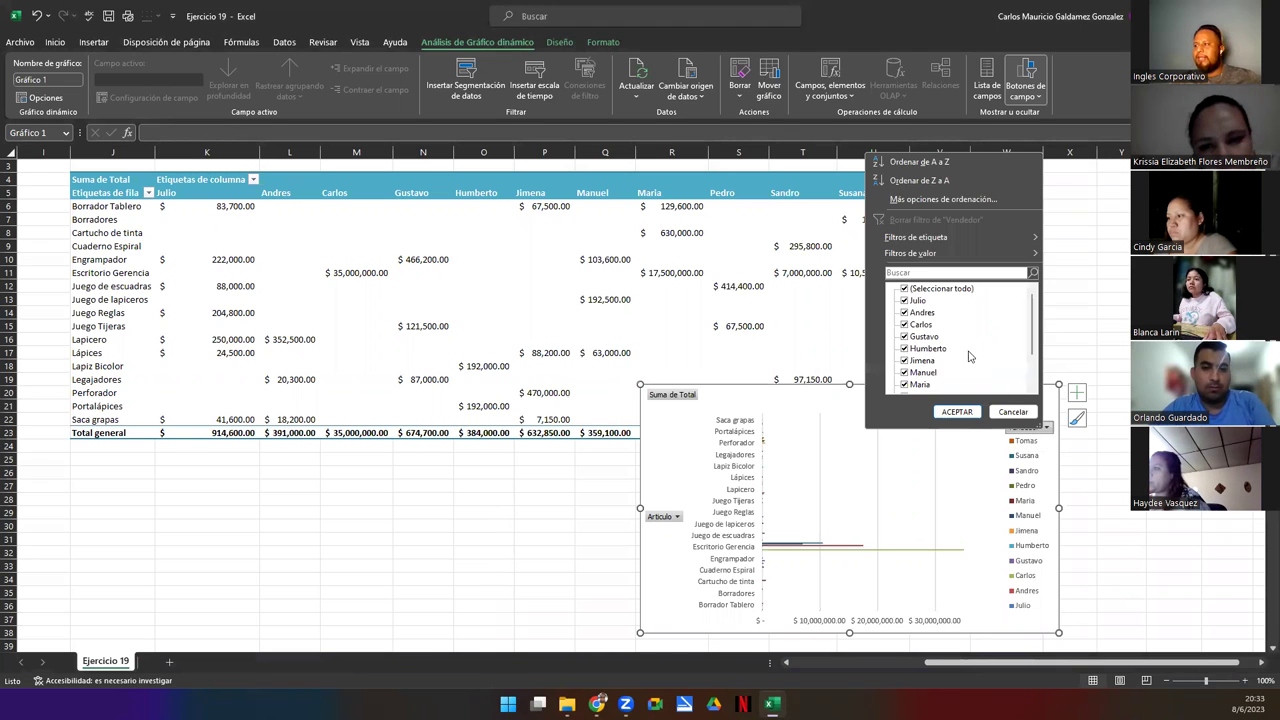
click(904, 289)
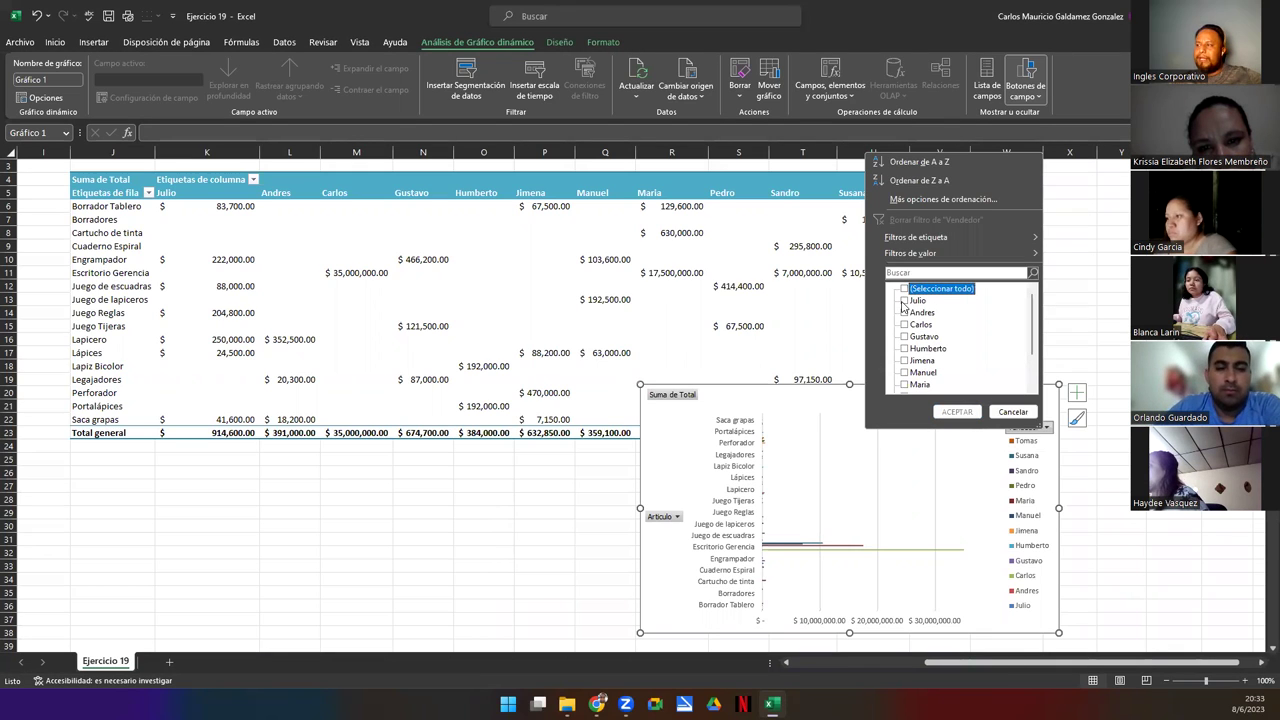
click(904, 301)
click(904, 313)
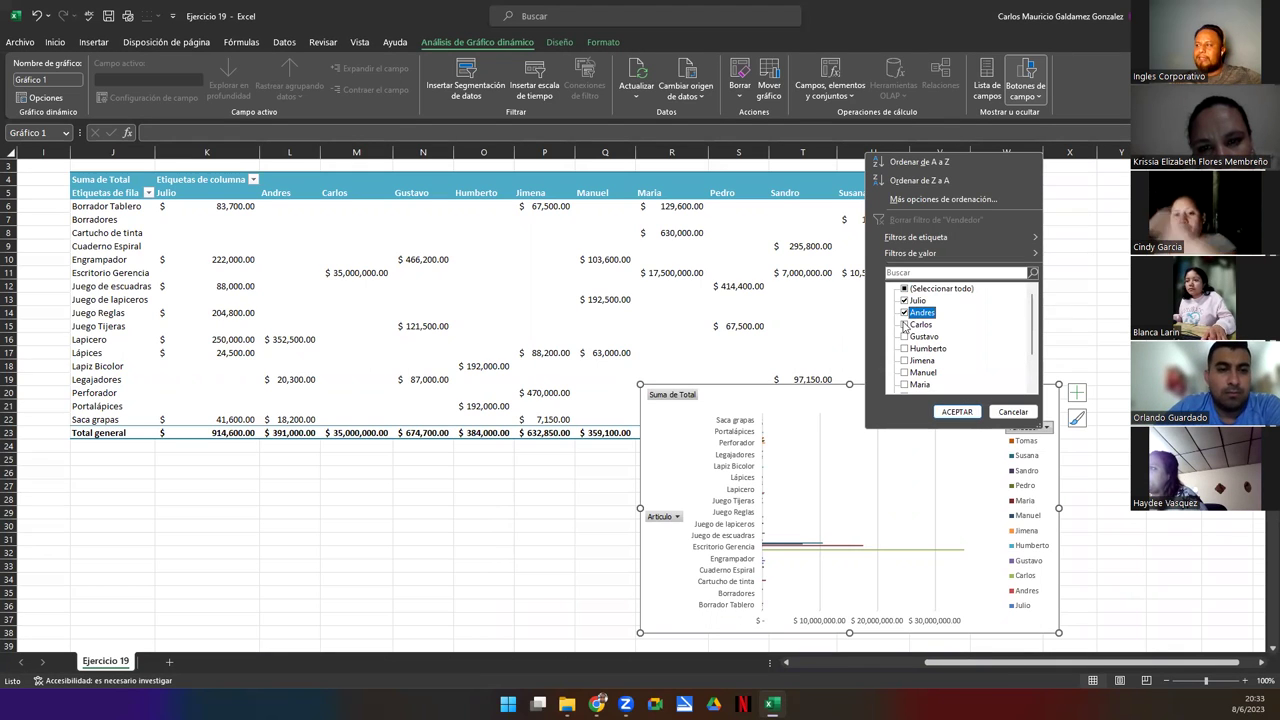
click(904, 325)
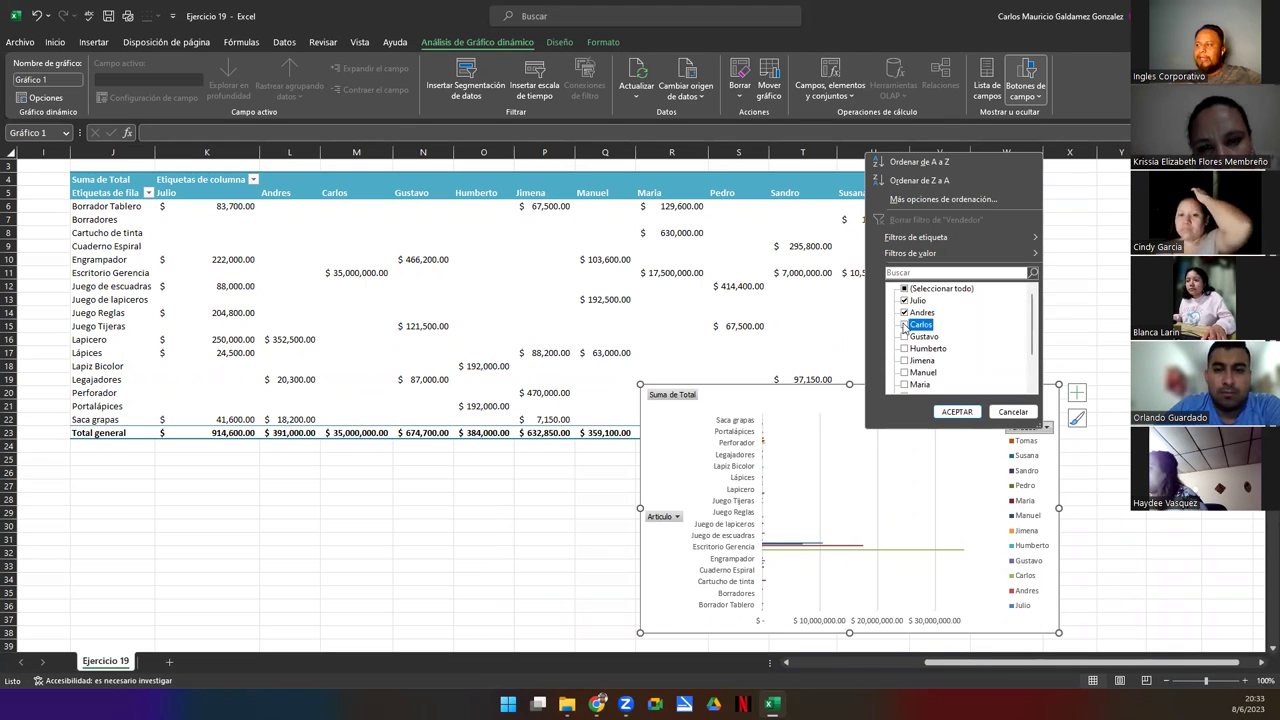
click(955, 416)
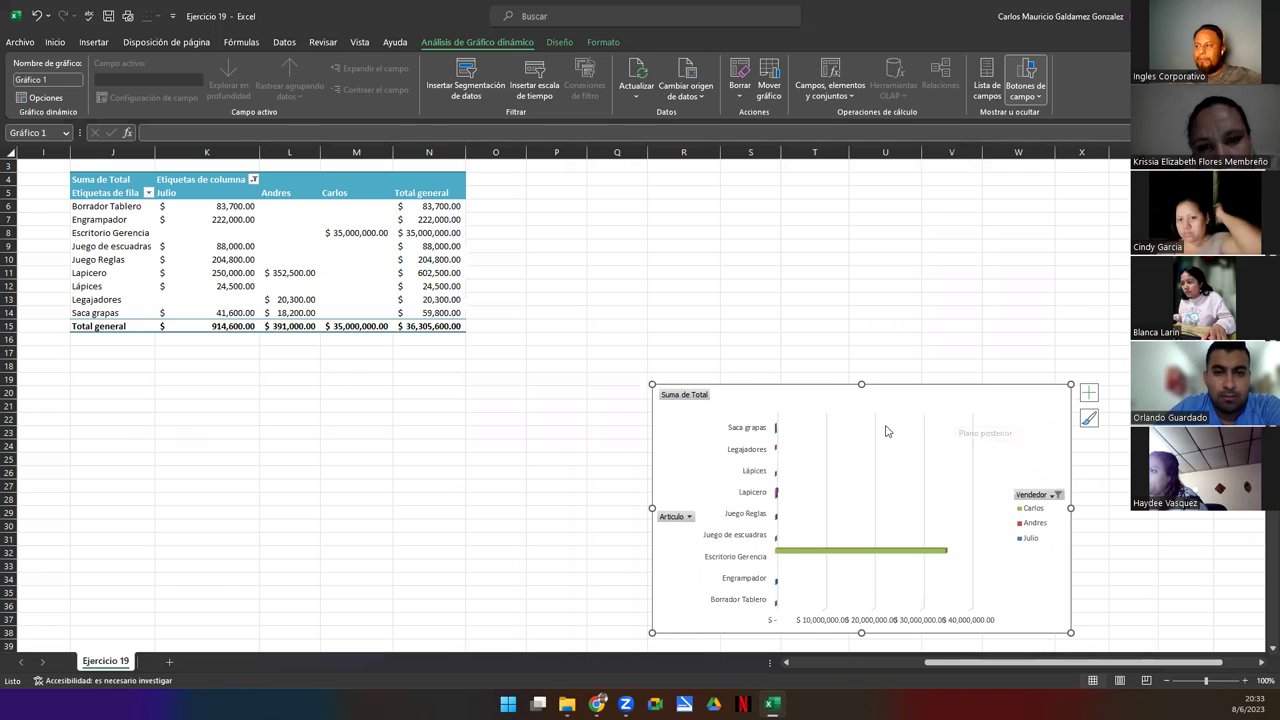
Move the chart below the pivot table and add Gustavo and Humberto to the seller filter
drag(885, 431, 453, 415)
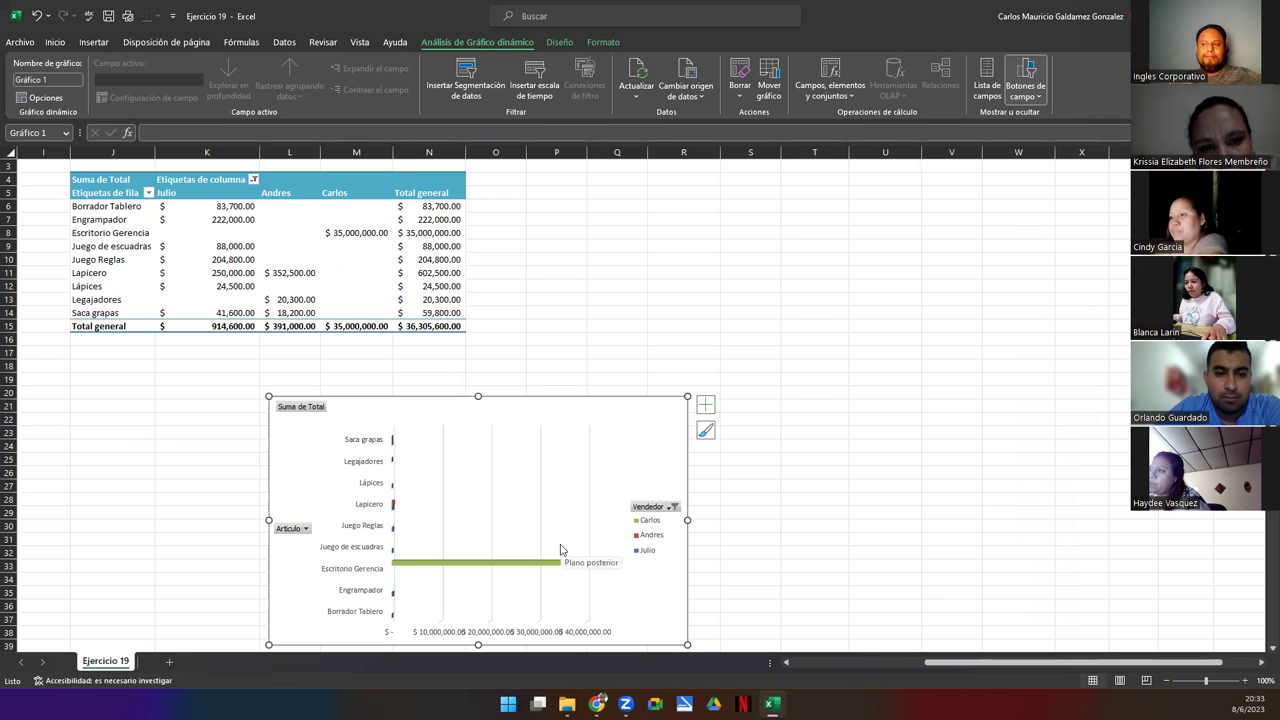
click(671, 508)
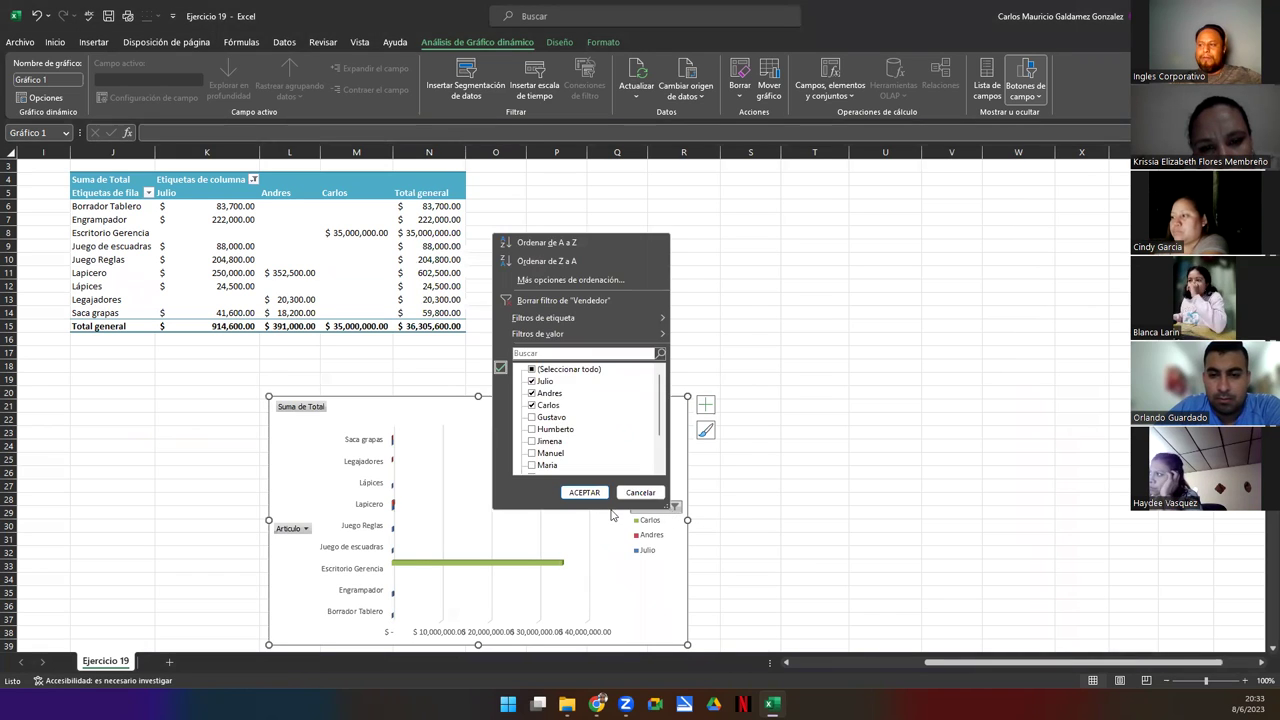
click(532, 417)
click(532, 429)
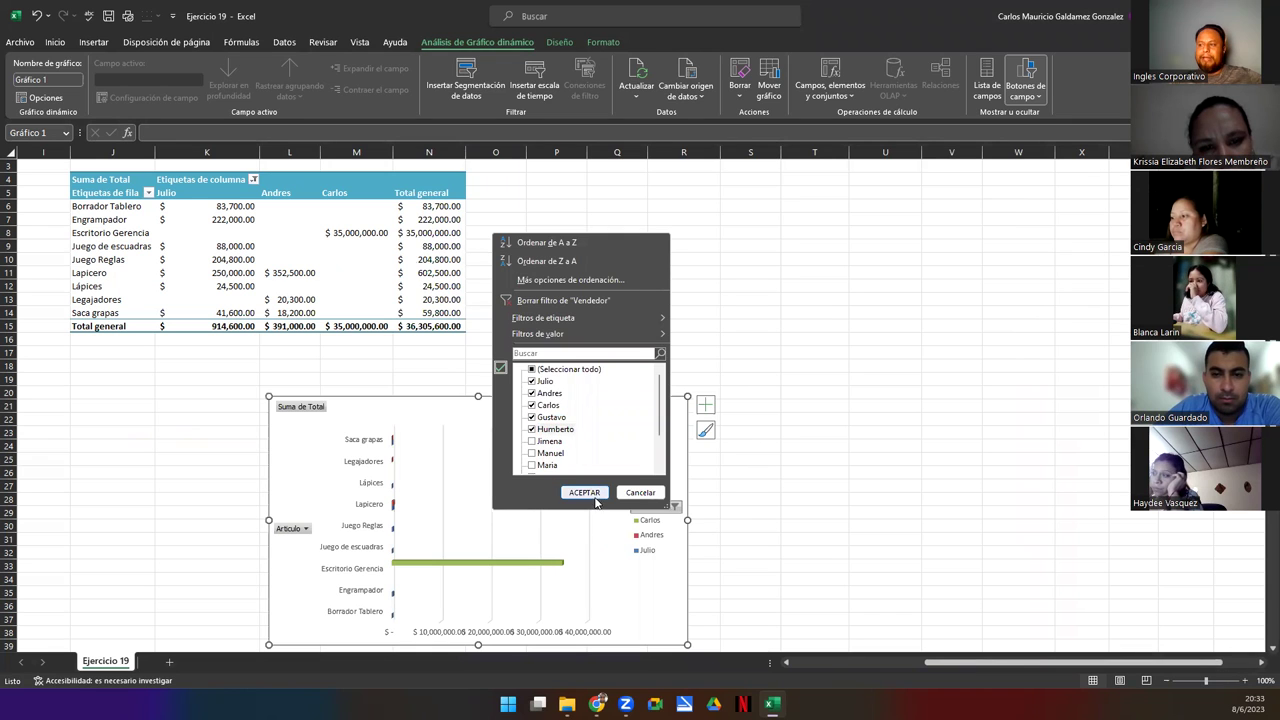
click(584, 492)
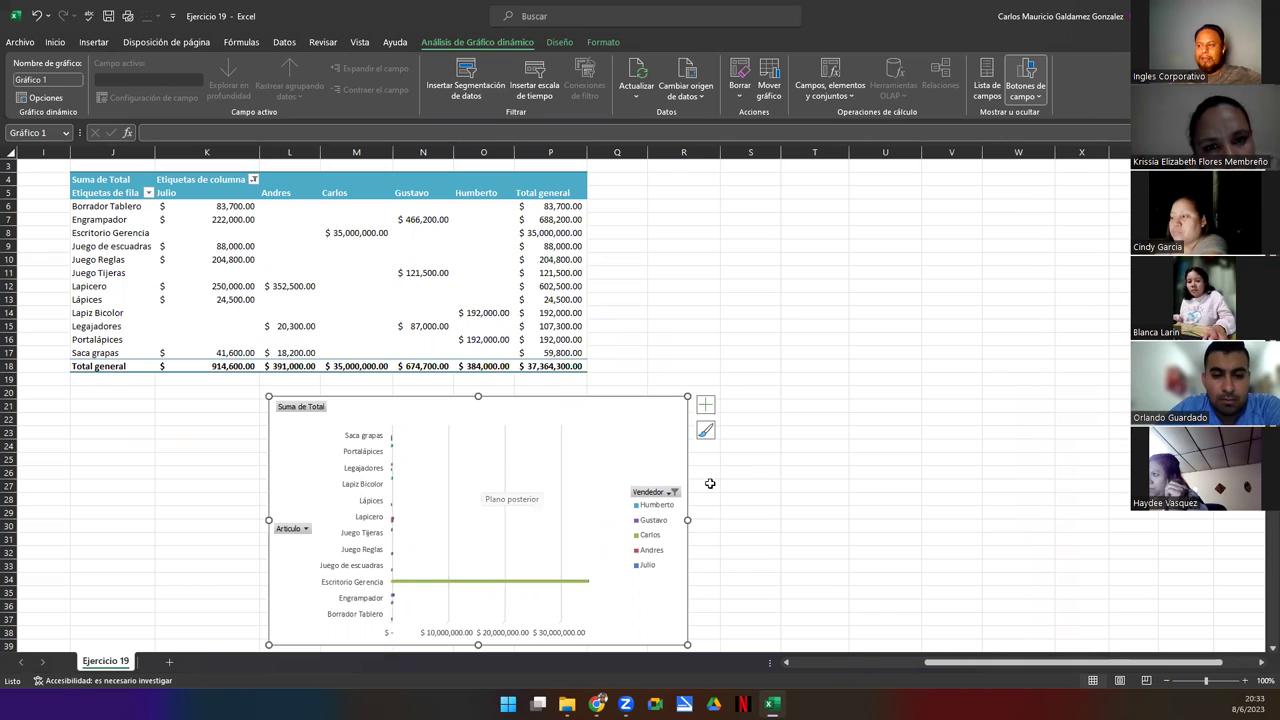
Clear the Artículo filter and tick Escritorio Gerencia and Juego de escuadras
click(306, 536)
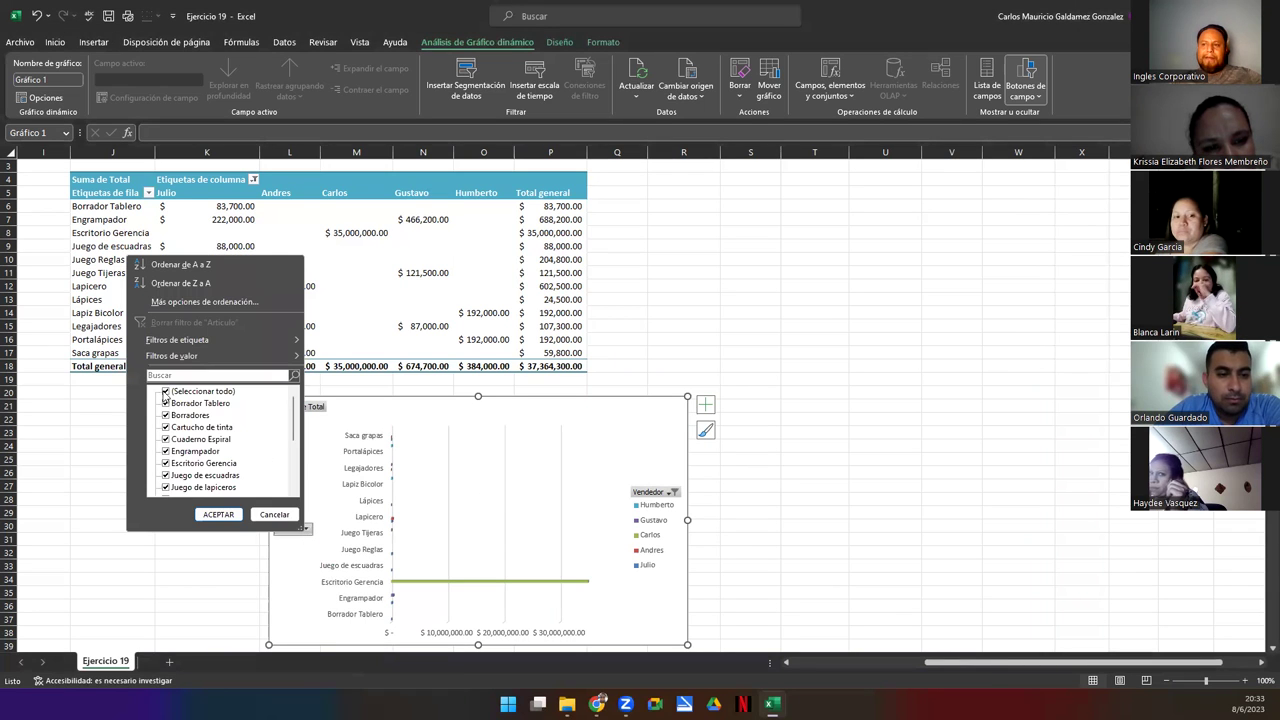
click(166, 392)
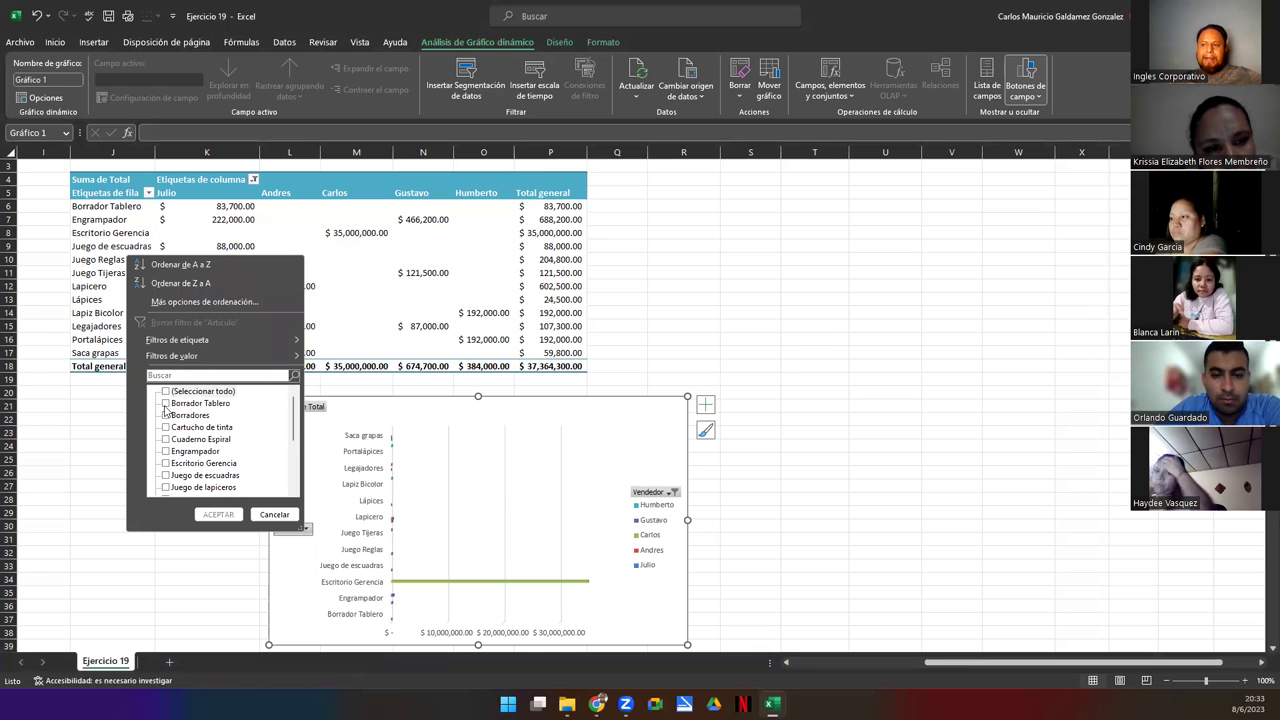
scroll(173, 462, down, 3)
scroll(173, 462, down, 1)
scroll(170, 463, up, 4)
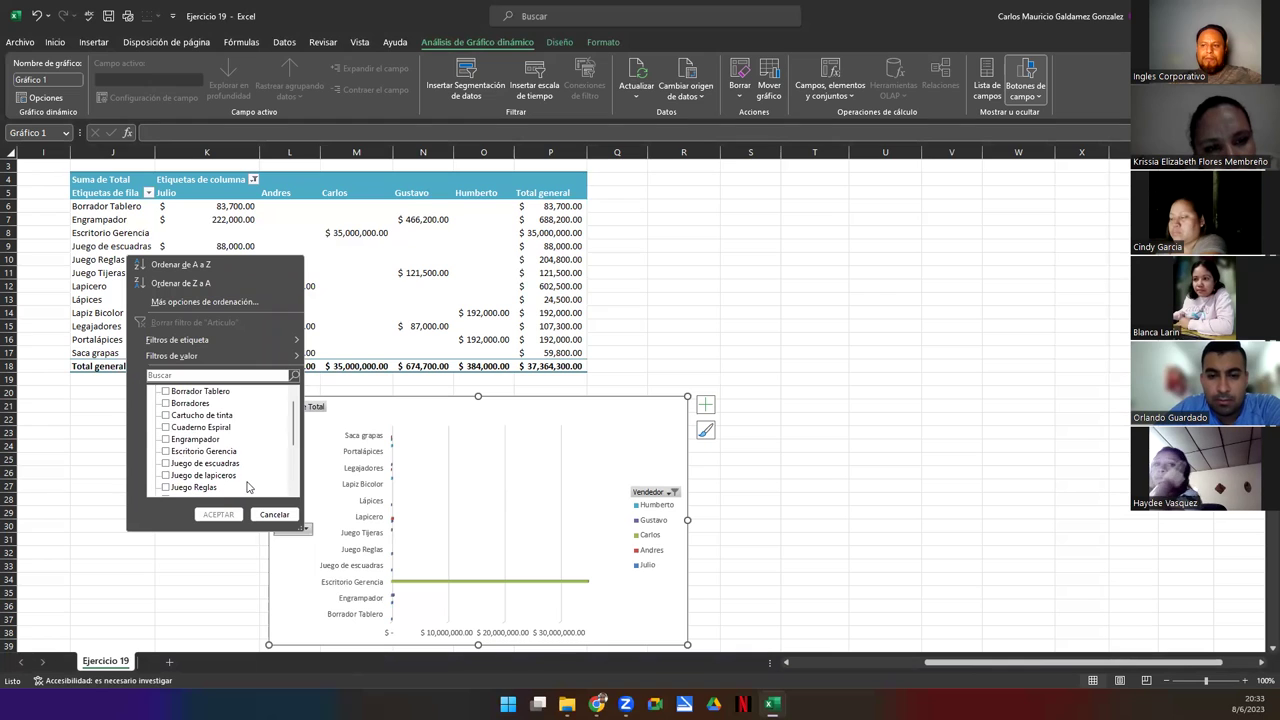
click(165, 451)
click(165, 463)
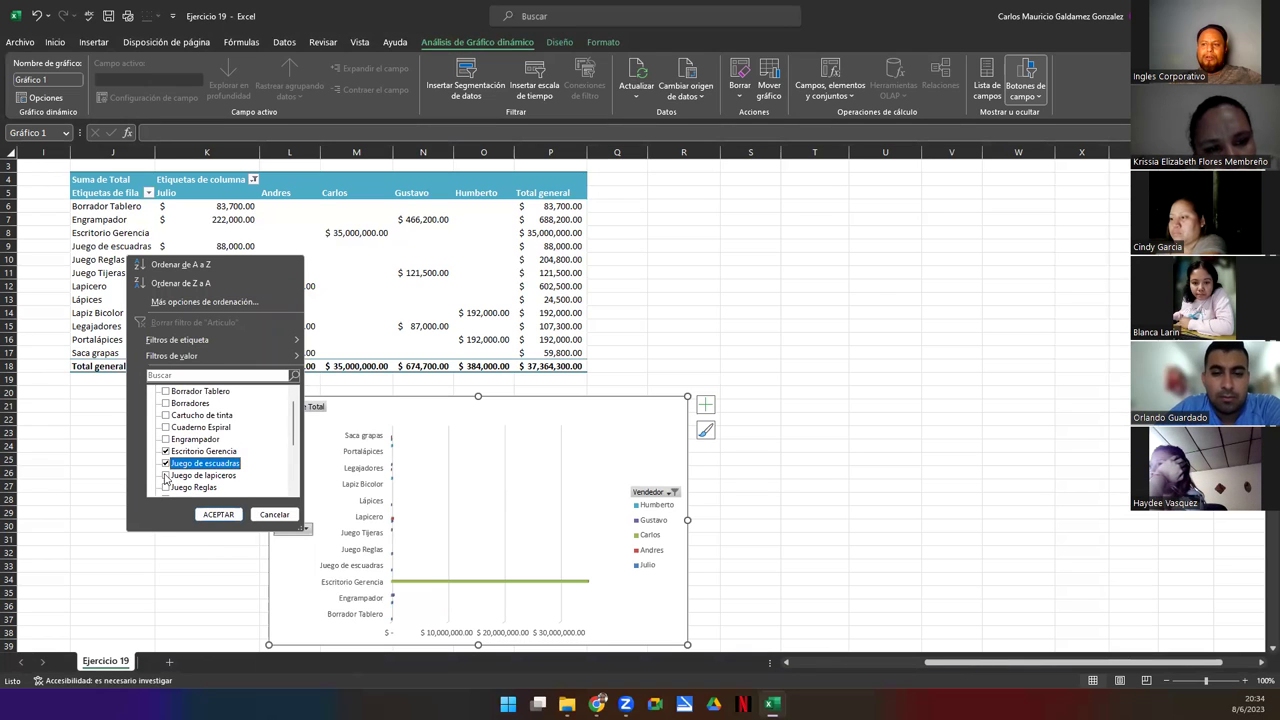
click(165, 475)
click(165, 451)
click(165, 439)
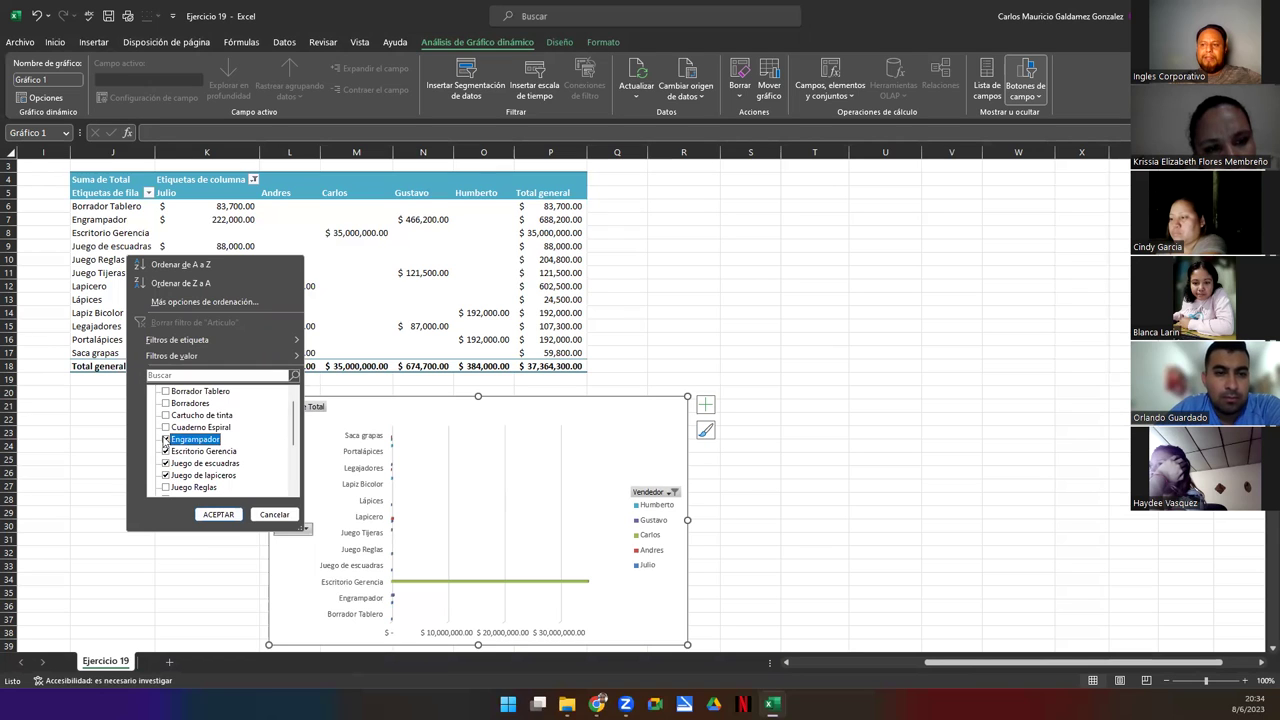
Add Legajadores, Juego Tijeras and Juego Reglas to the article filter and apply it
scroll(176, 490, down, 3)
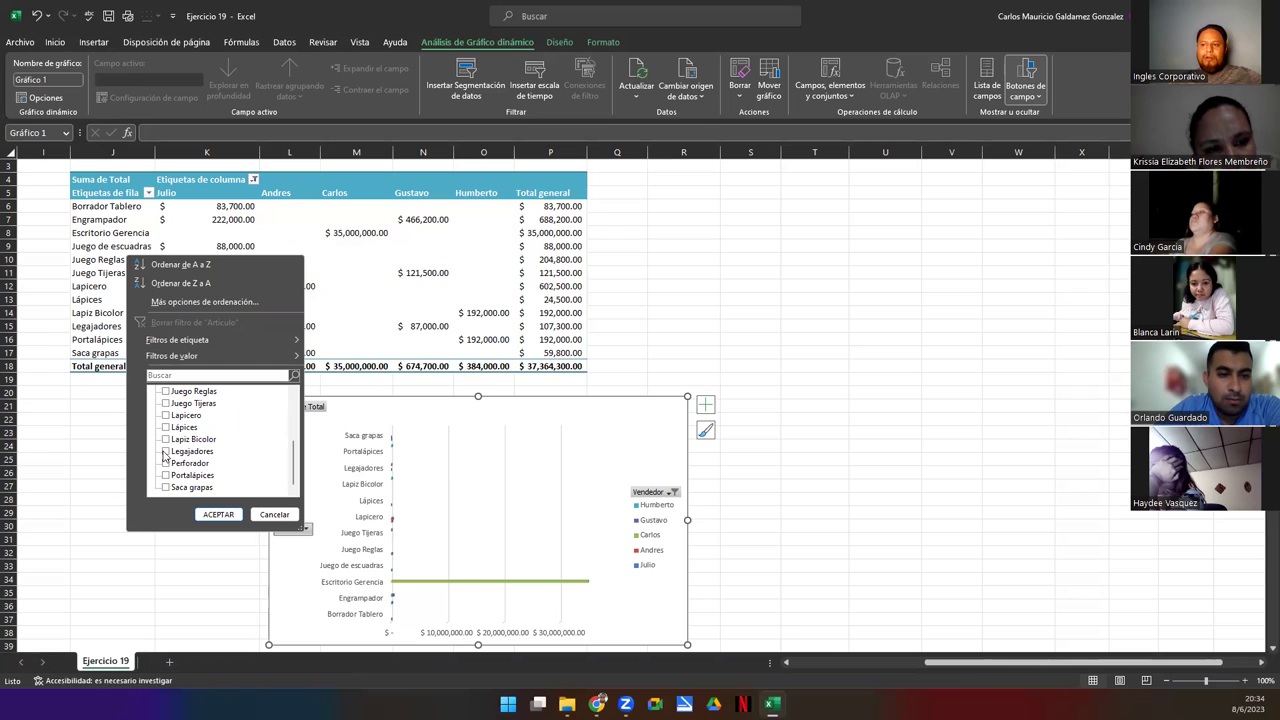
click(165, 451)
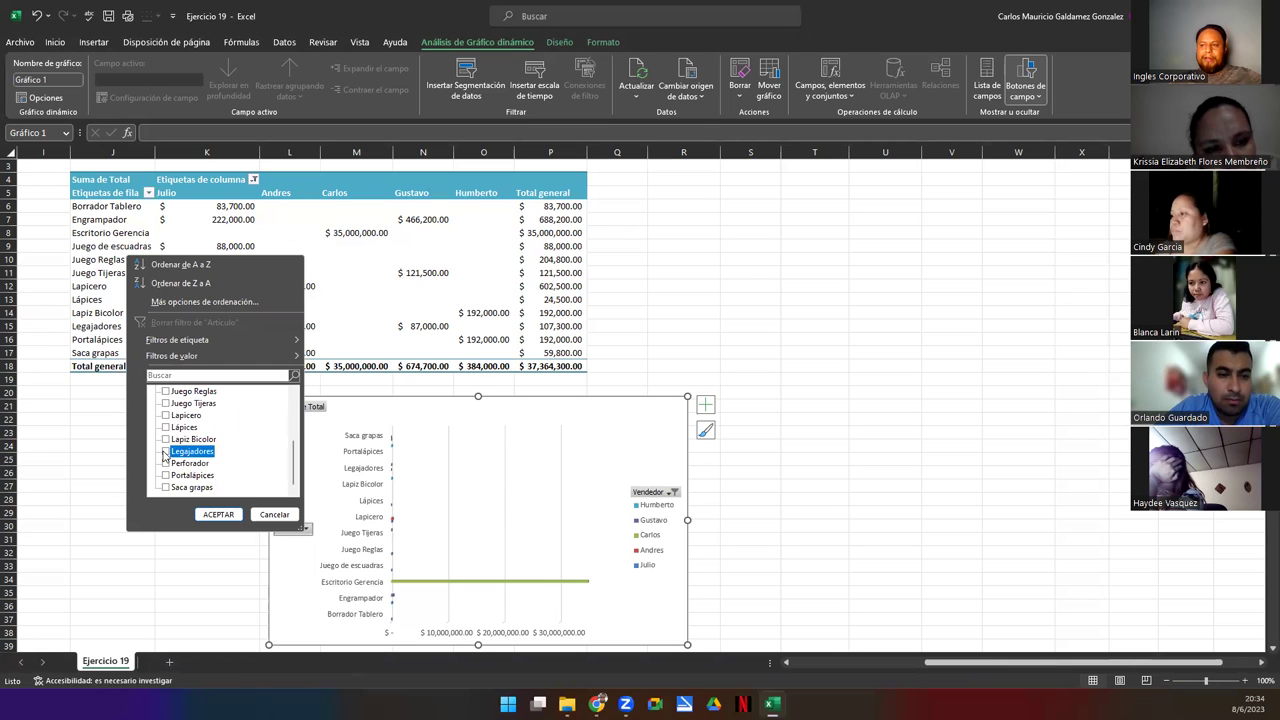
click(165, 403)
click(165, 391)
click(222, 516)
click(220, 515)
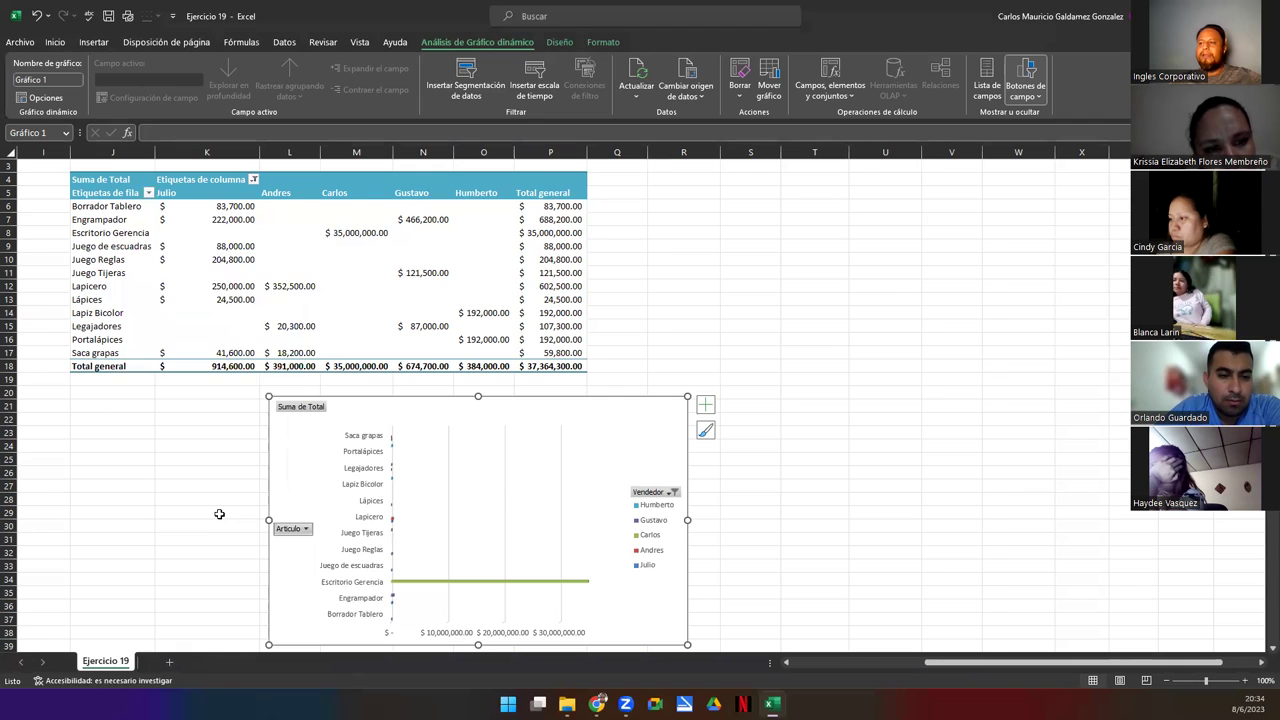
Re-select every seller in the Vendedor filter with (Seleccionar todo)
click(678, 499)
click(540, 361)
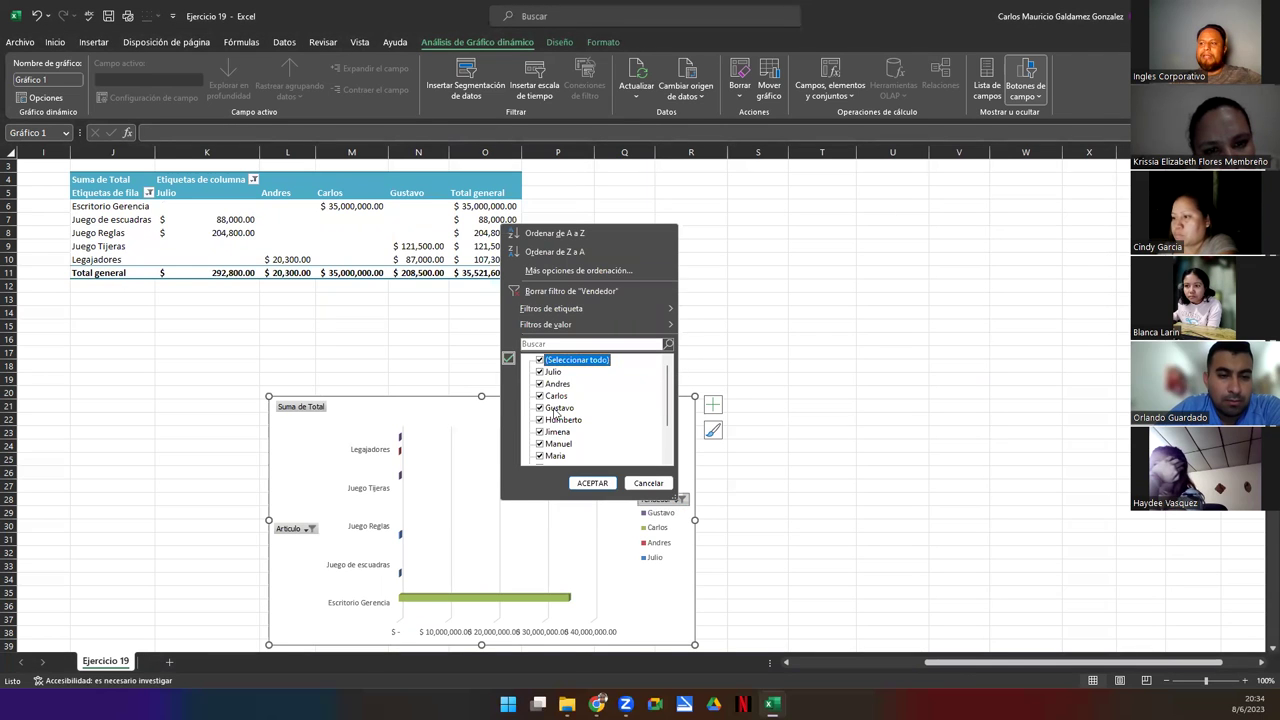
click(591, 483)
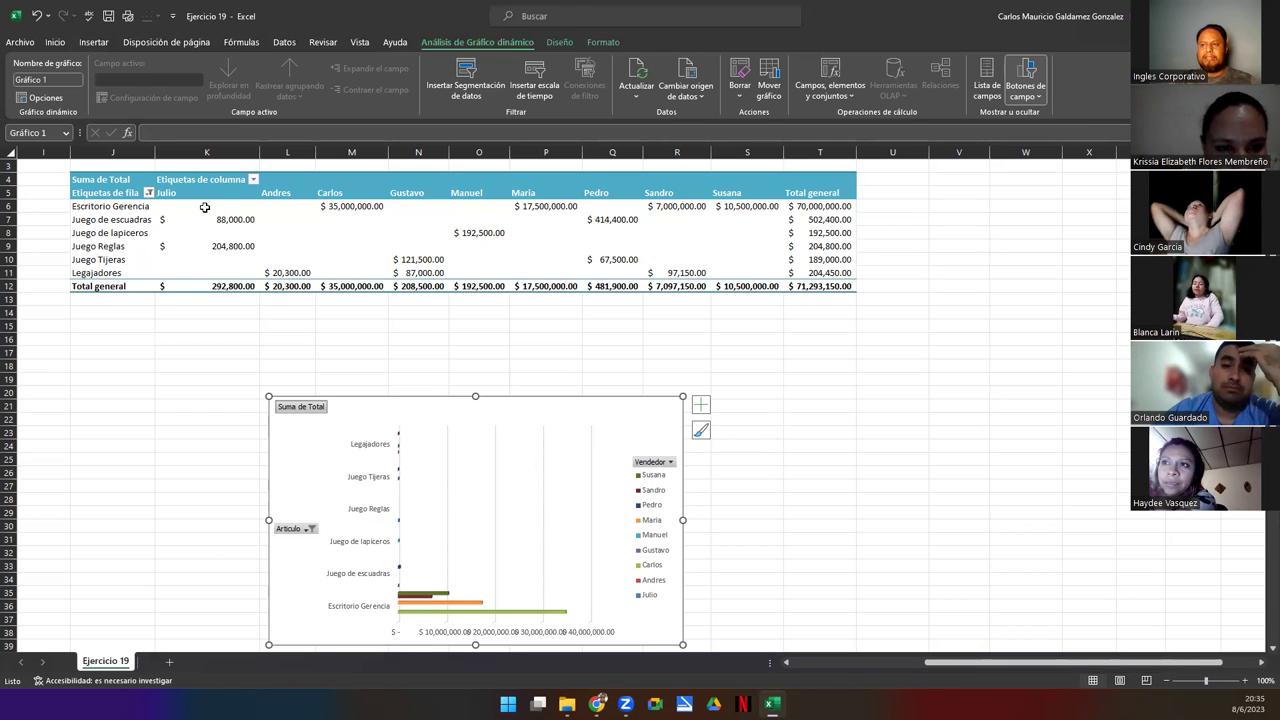
Select the sellers' amounts in the pivot table, then return to a single cell
drag(203, 209, 482, 273)
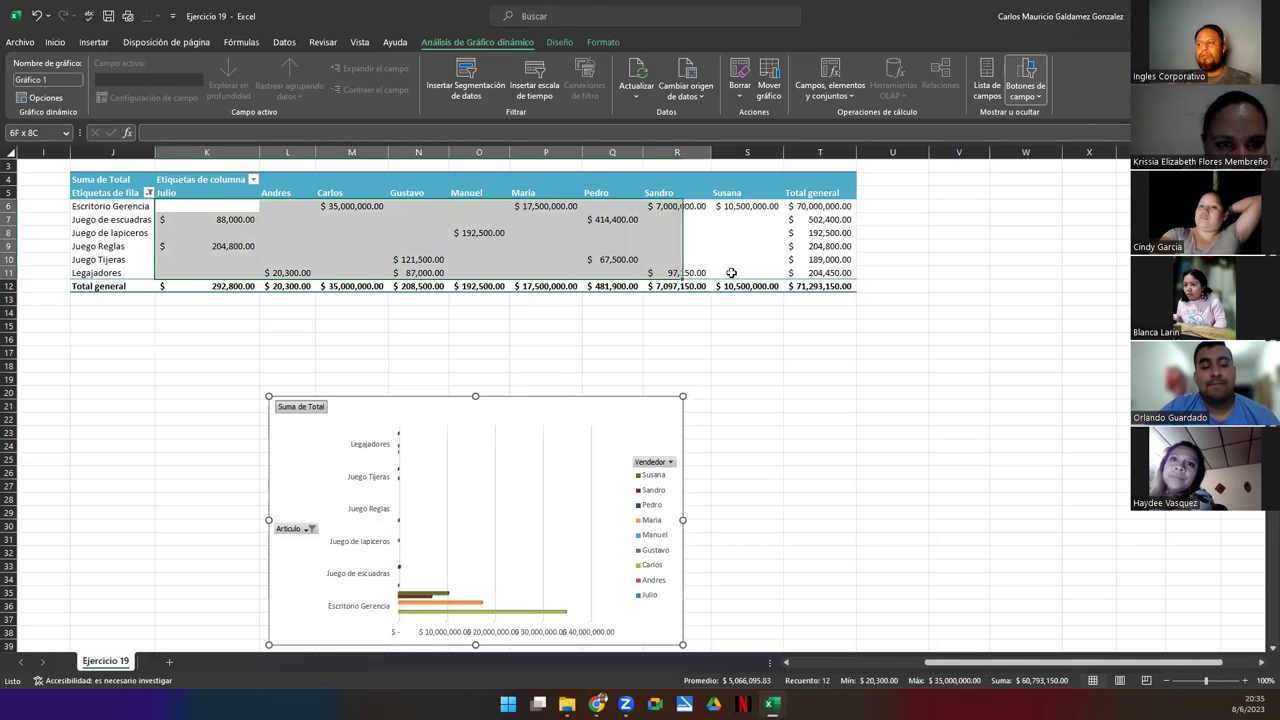
mouse_move(482, 273)
mouse_down()
mouse_move(706, 218)
mouse_move(187, 270)
mouse_up()
click(187, 270)
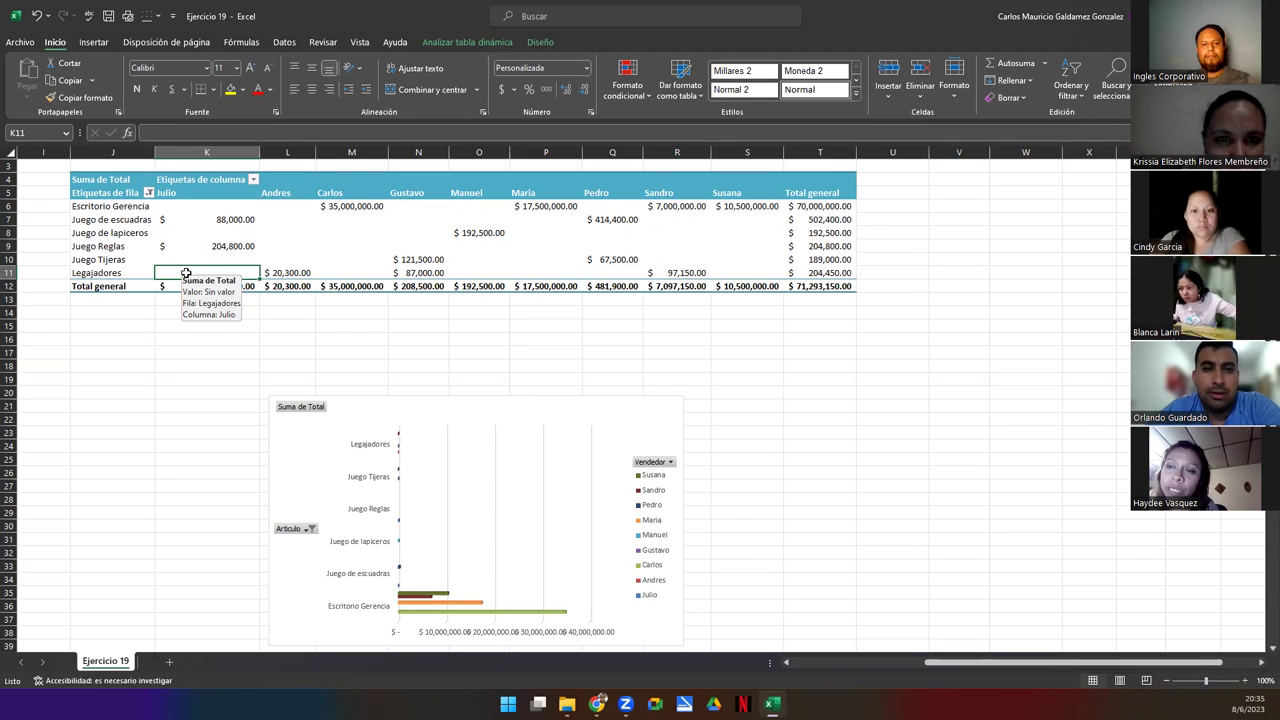
Change the pivot chart type to Columnas > Columnas agrupadas
click(364, 416)
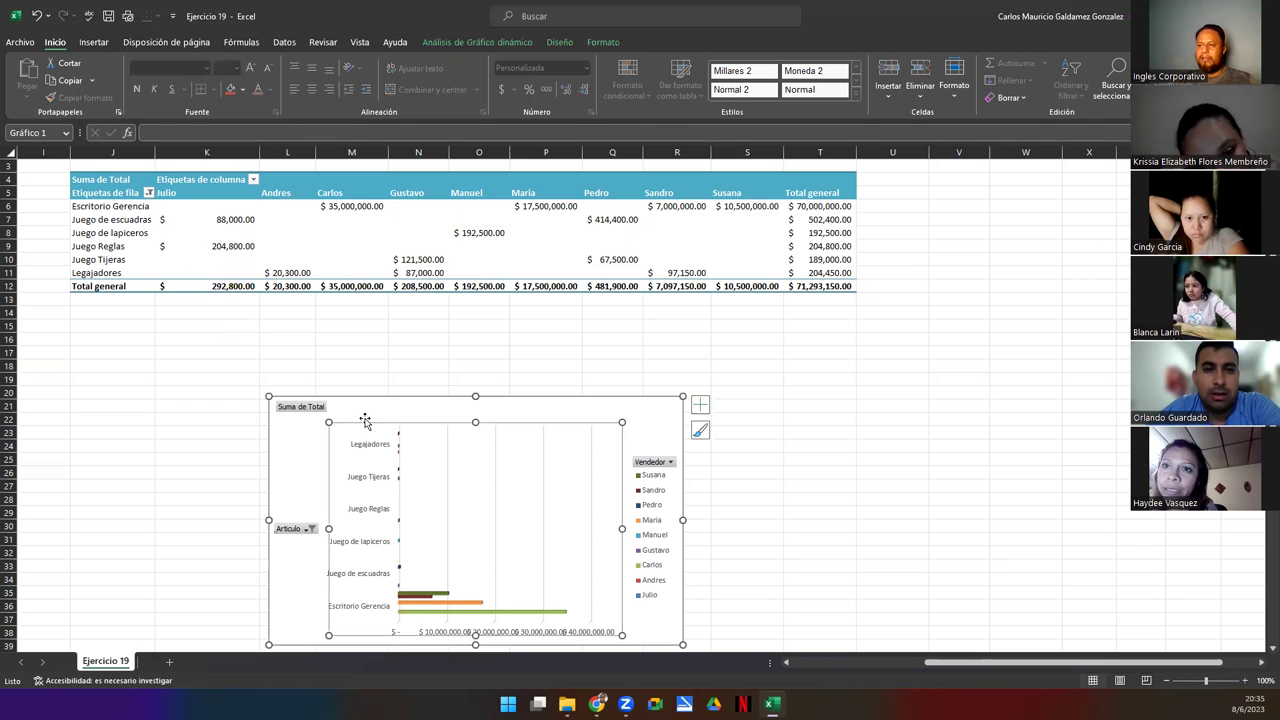
click(553, 43)
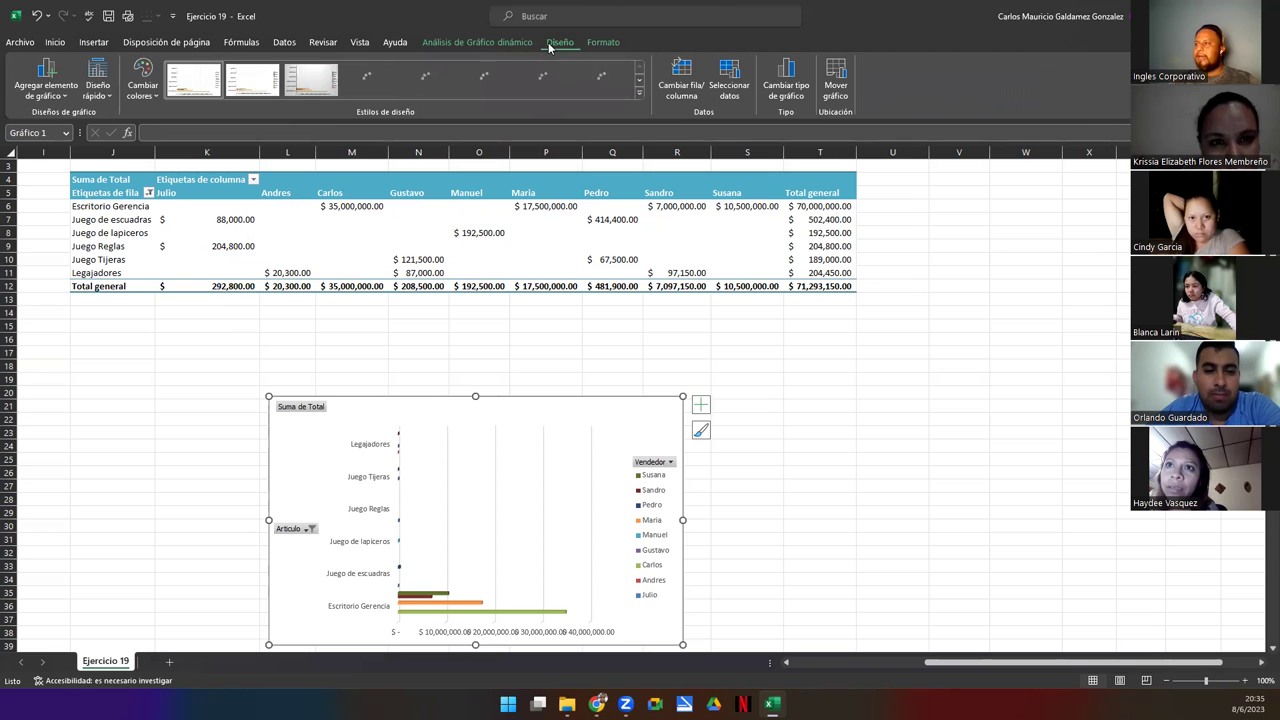
click(794, 102)
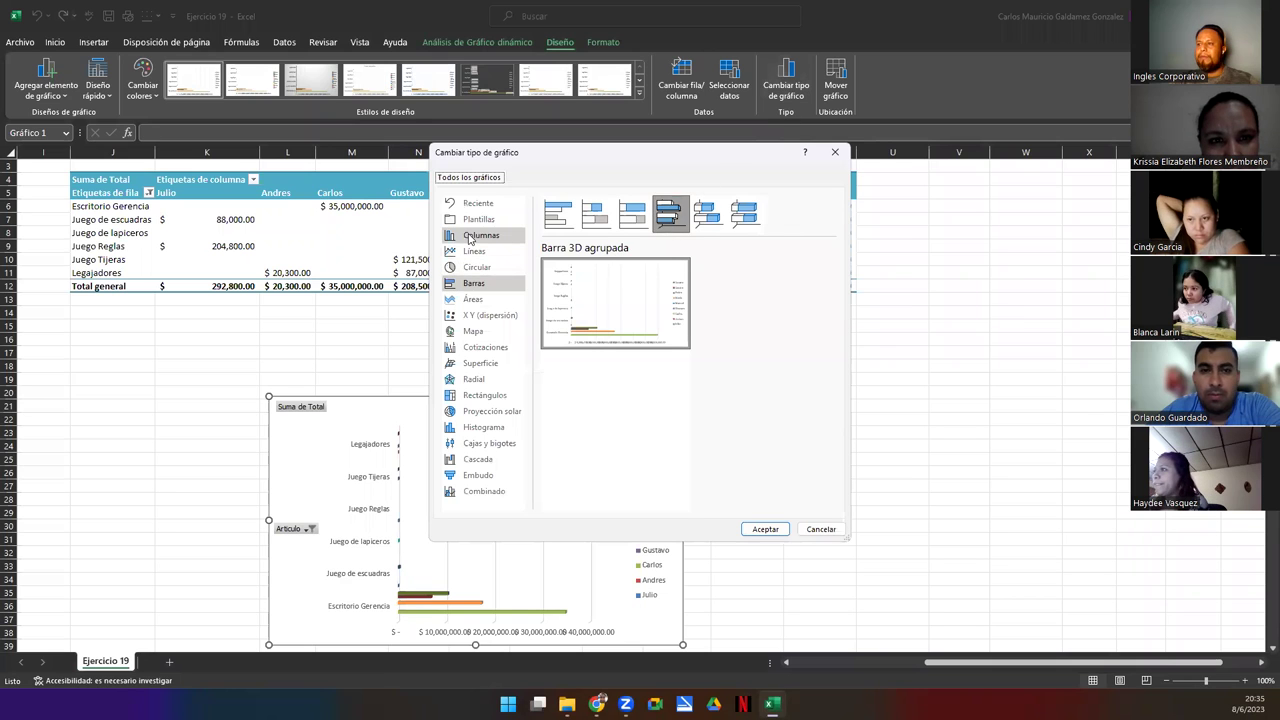
click(481, 235)
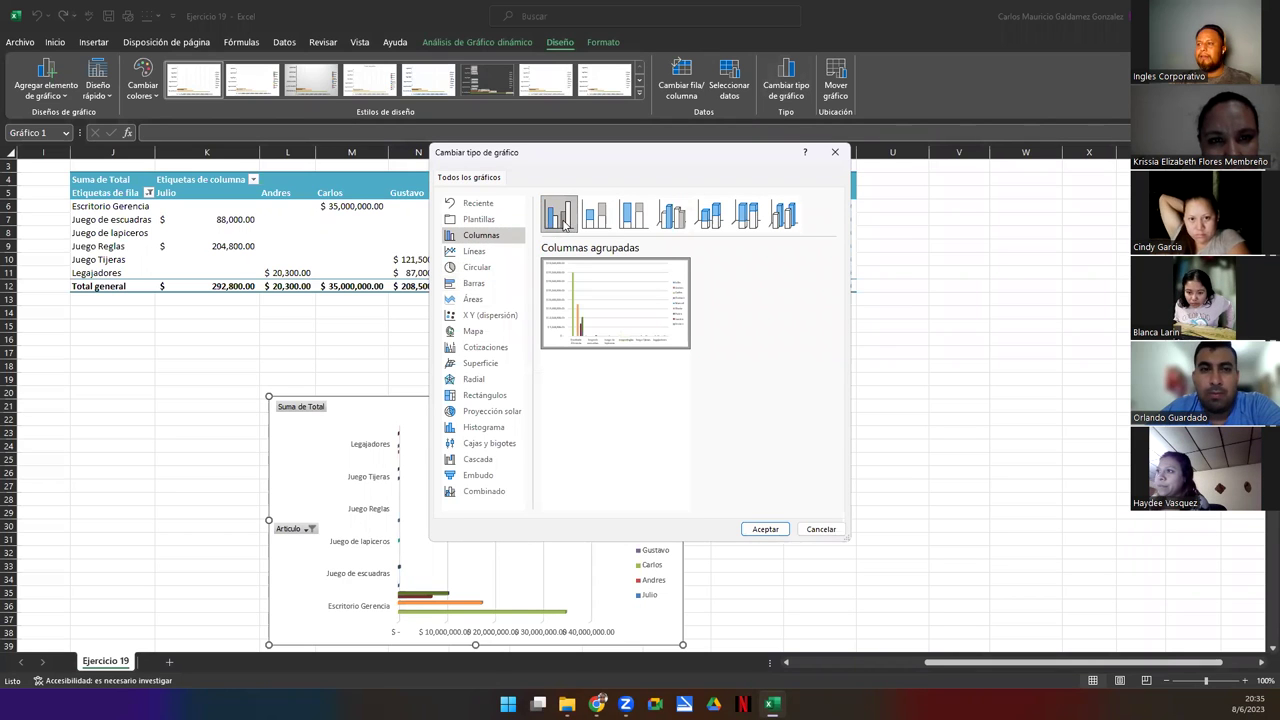
click(763, 528)
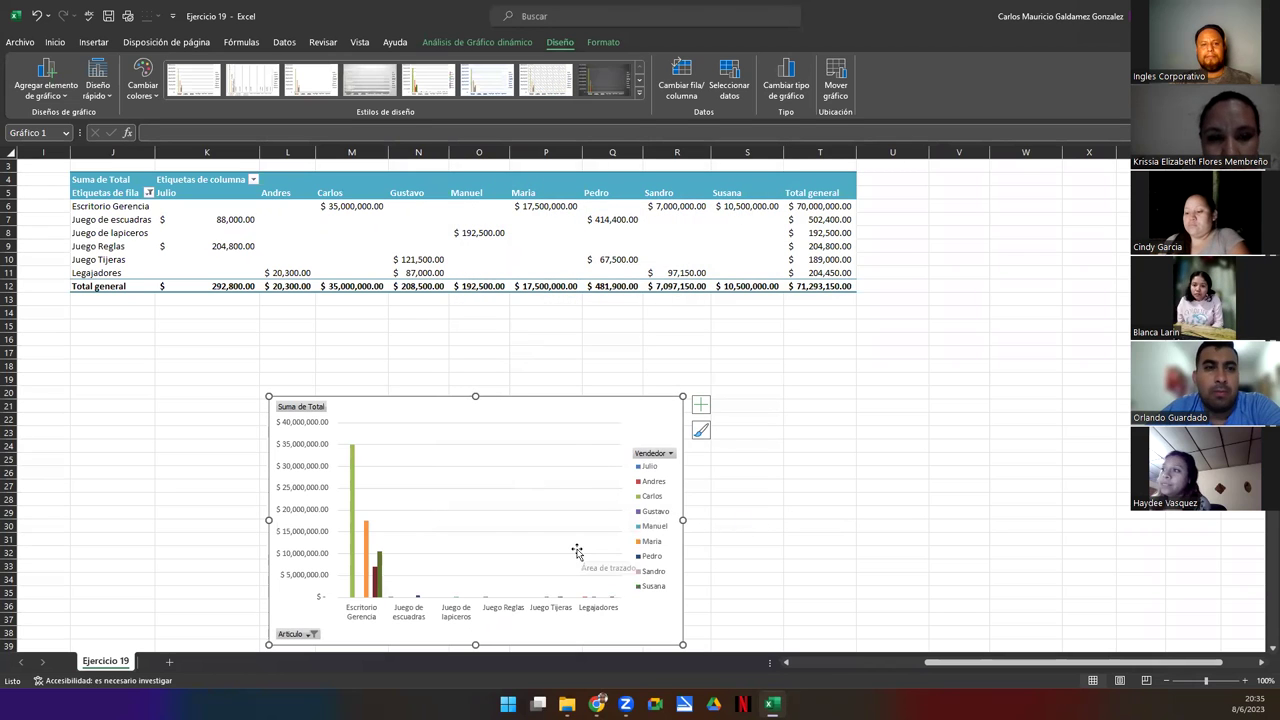
Try several chart styles and settle on the dark style with hollow bars and value labels
click(622, 80)
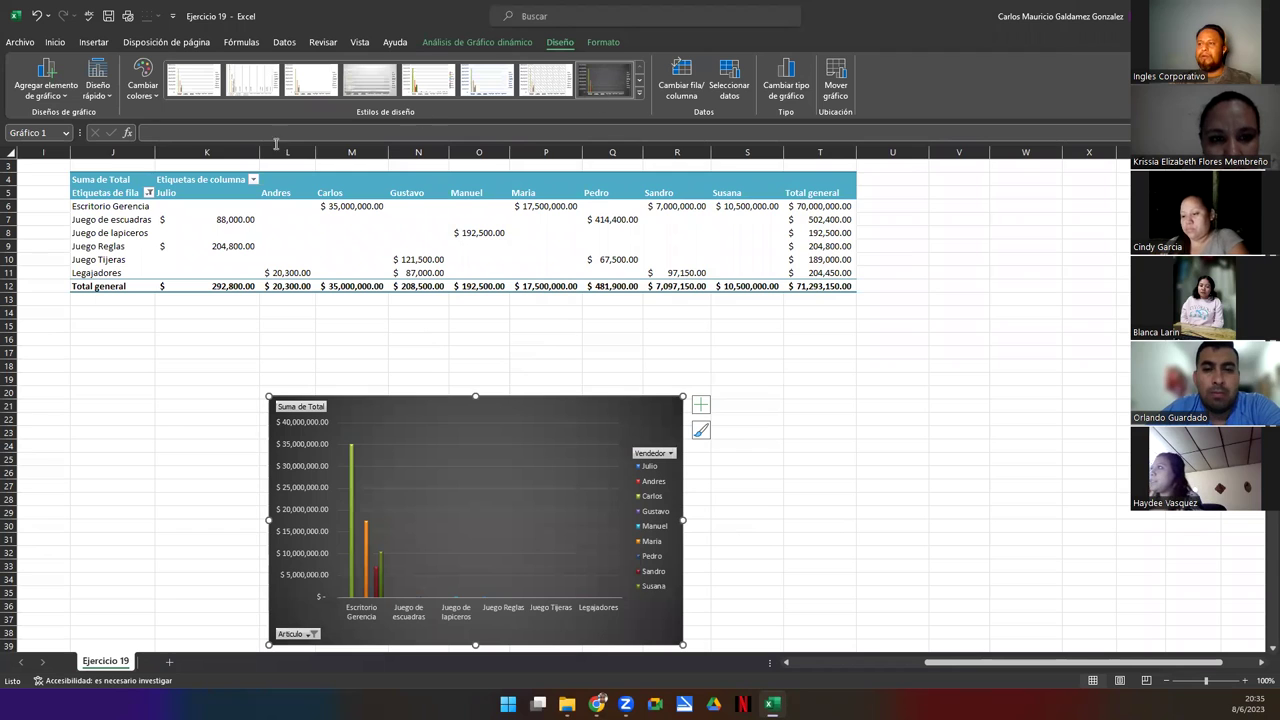
click(190, 85)
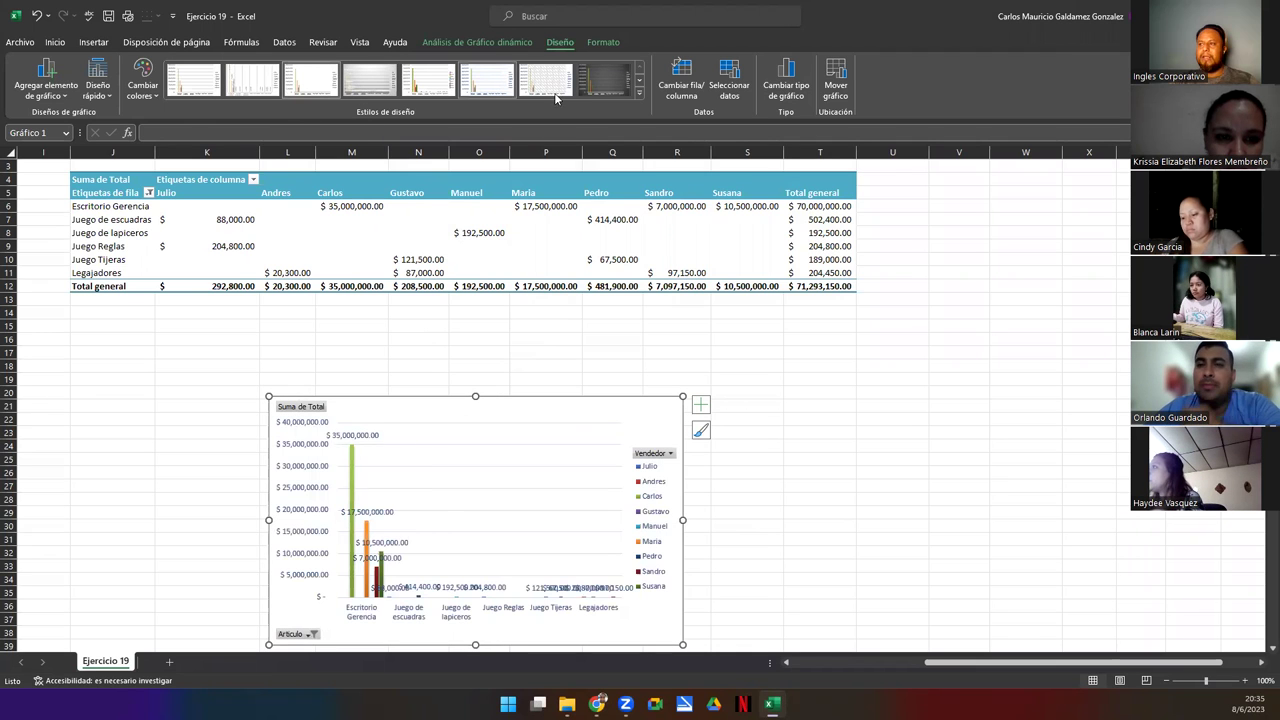
click(605, 85)
click(639, 91)
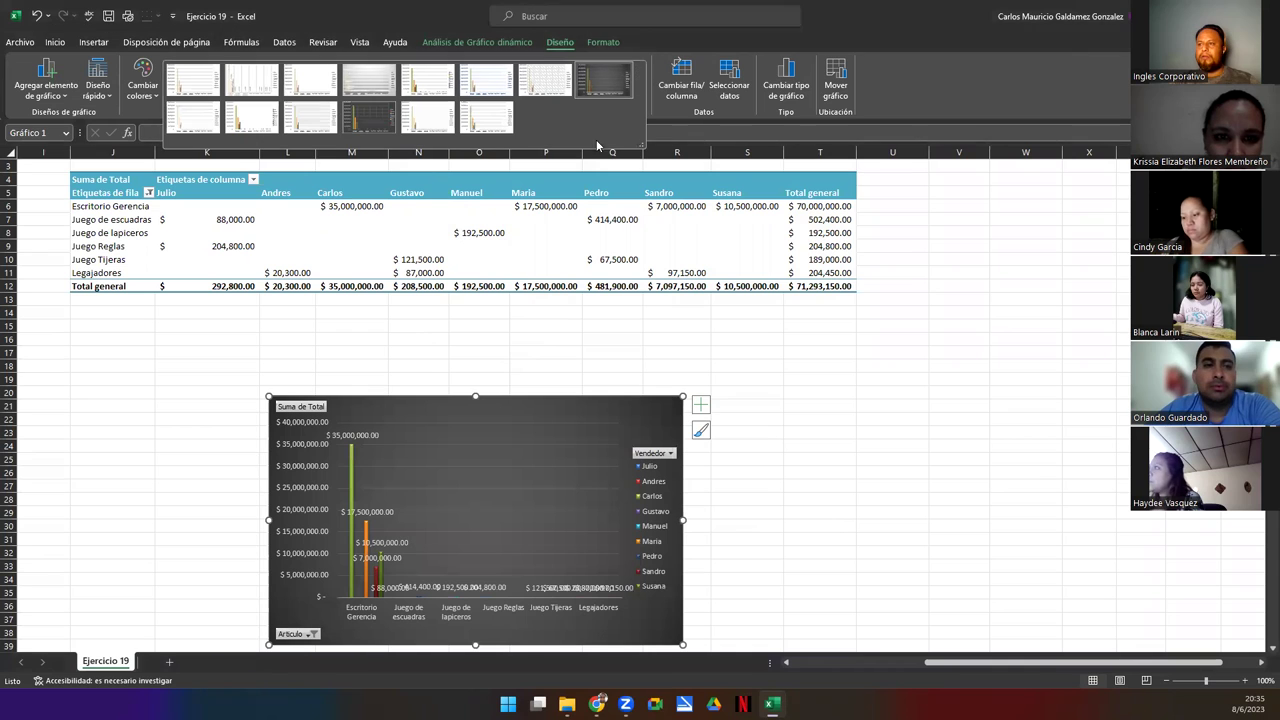
click(363, 122)
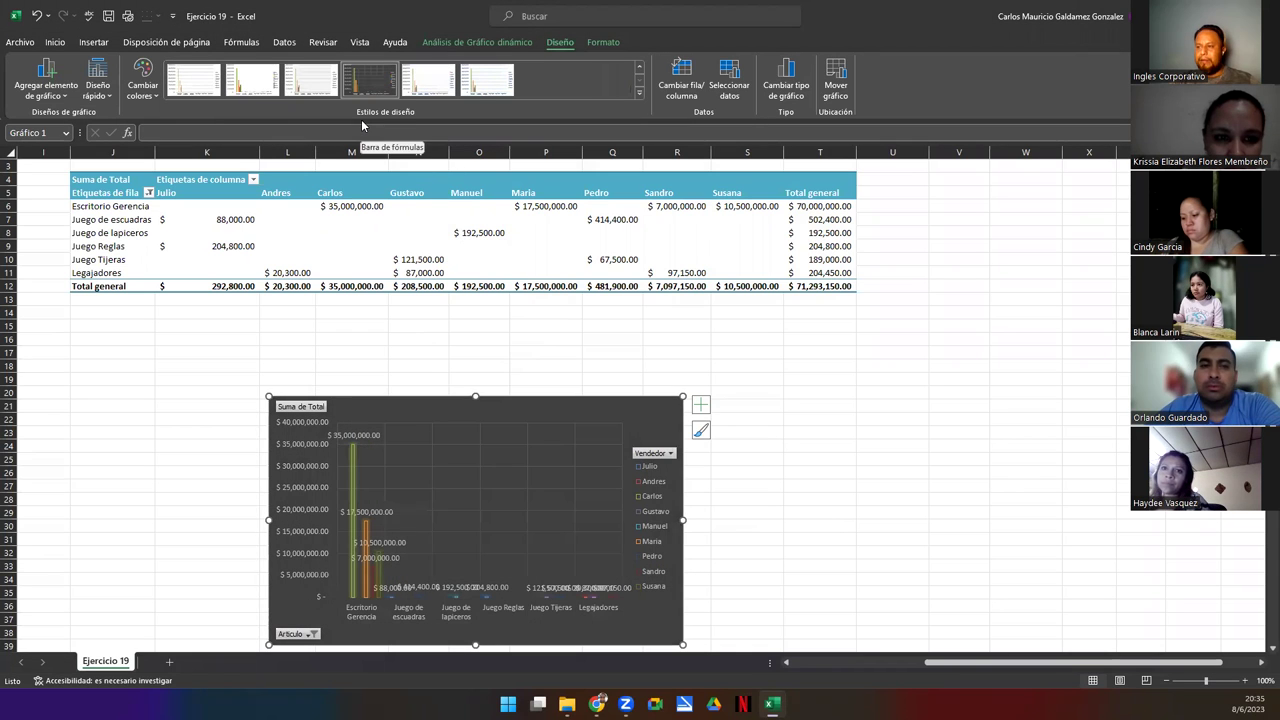
Switch to the dark solid-bar style and set Etiquetas de datos to Ninguna
click(637, 70)
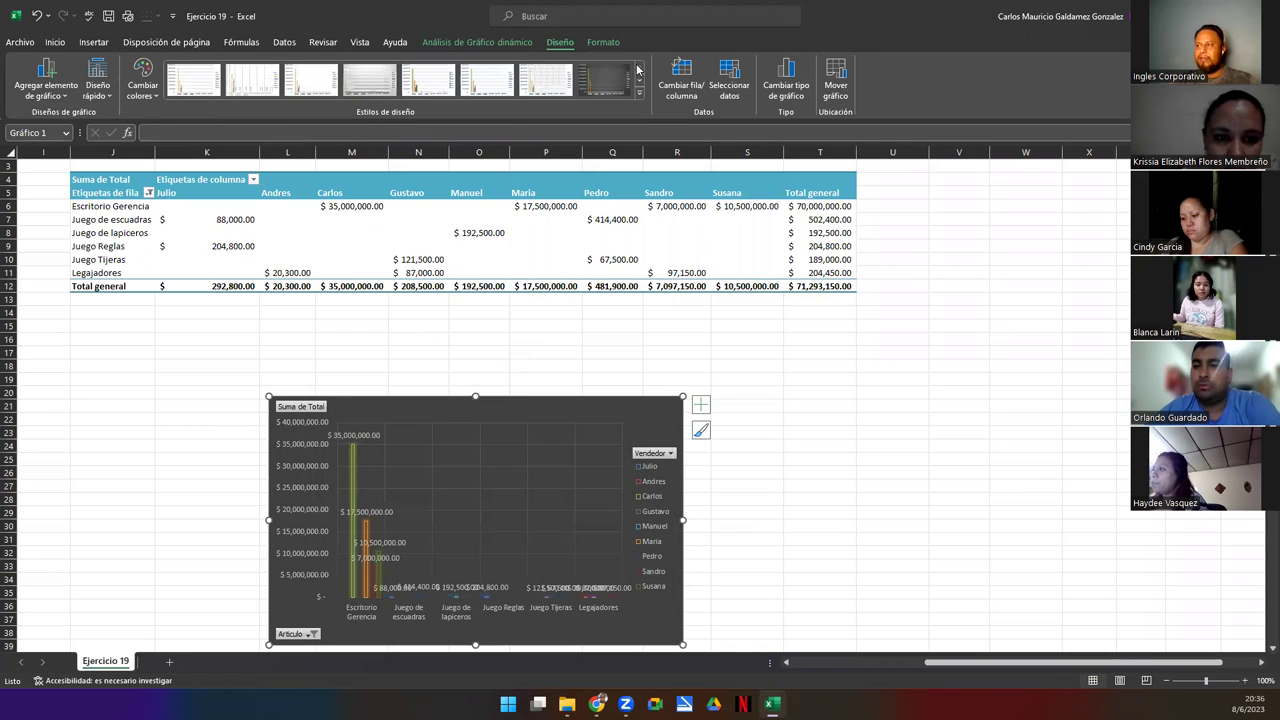
click(601, 88)
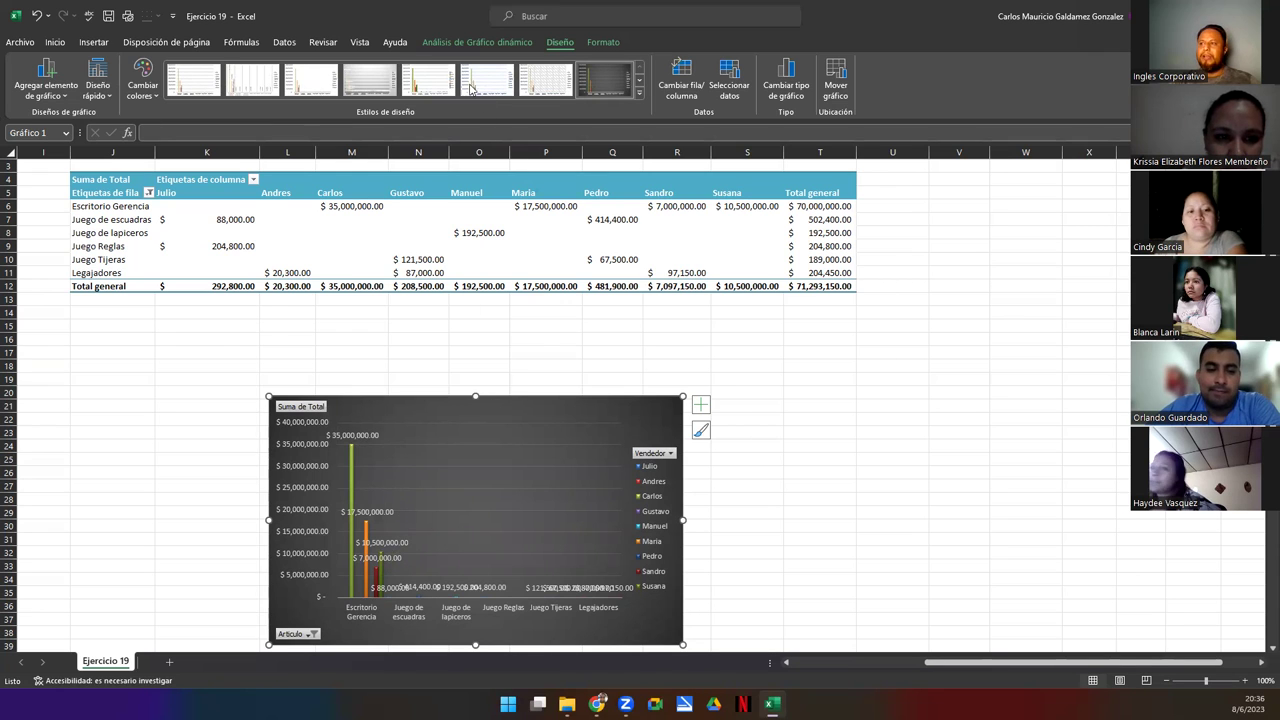
click(65, 97)
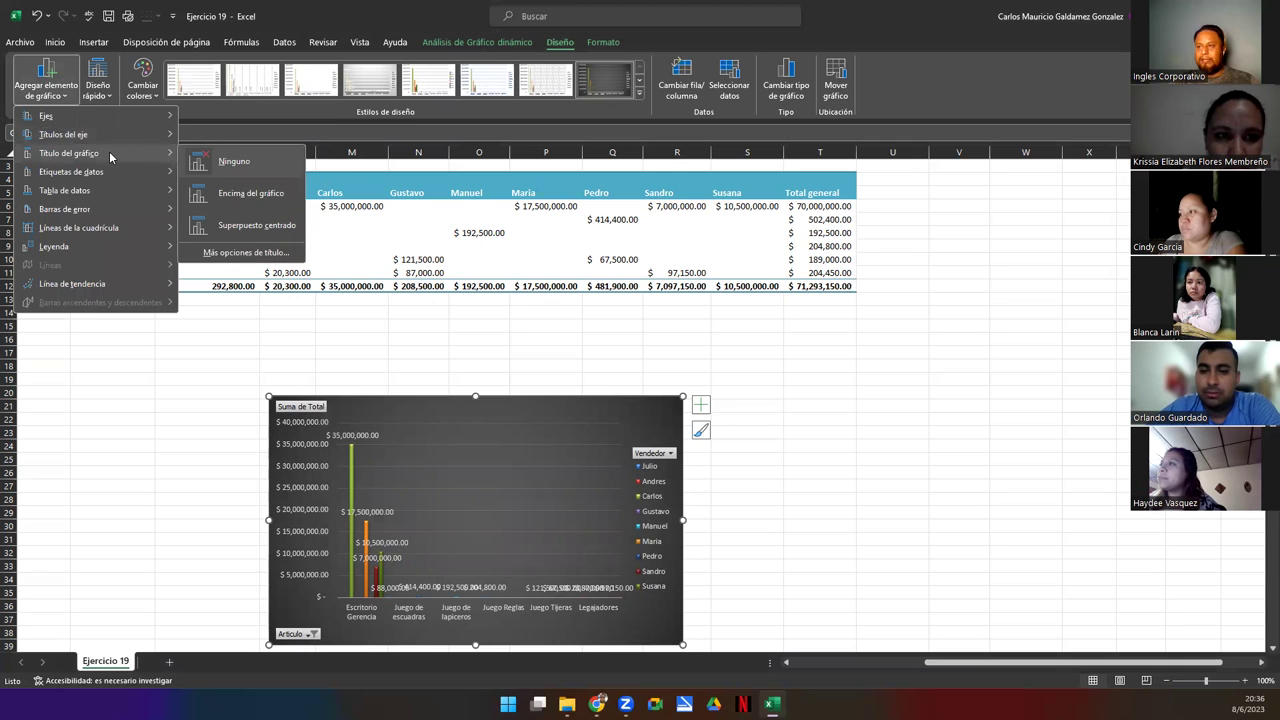
mouse_move(71, 172)
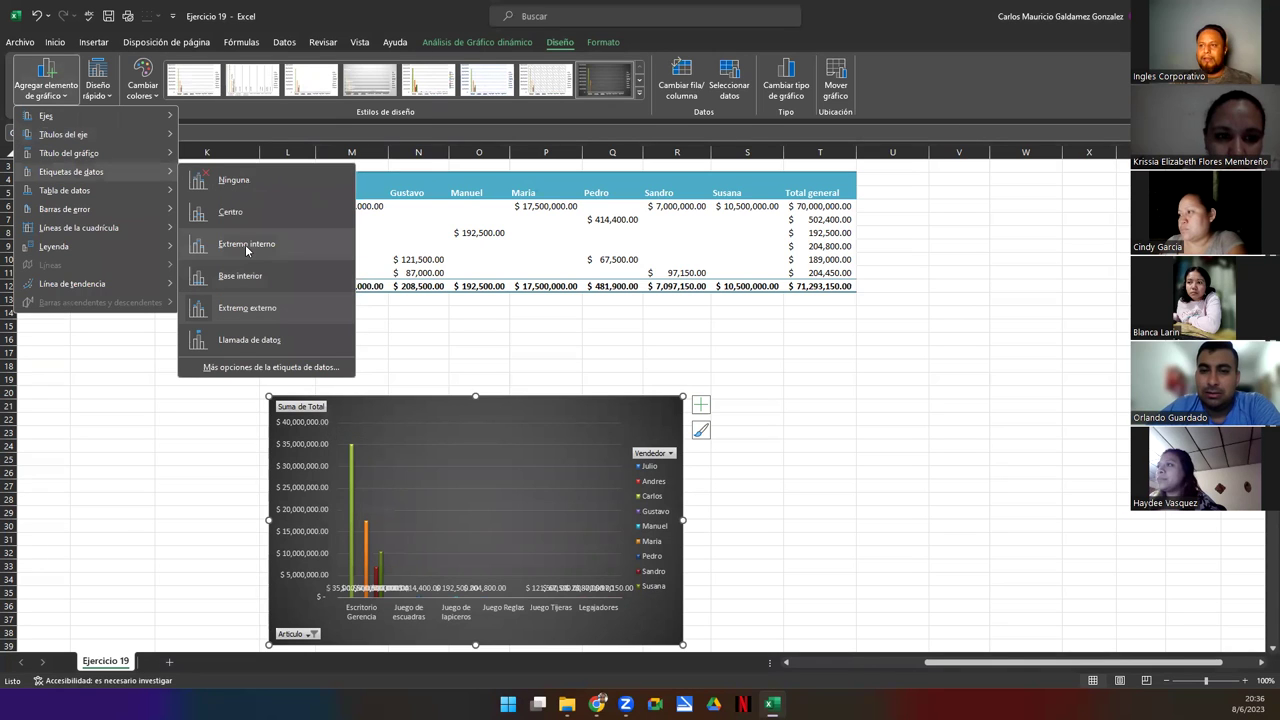
click(240, 181)
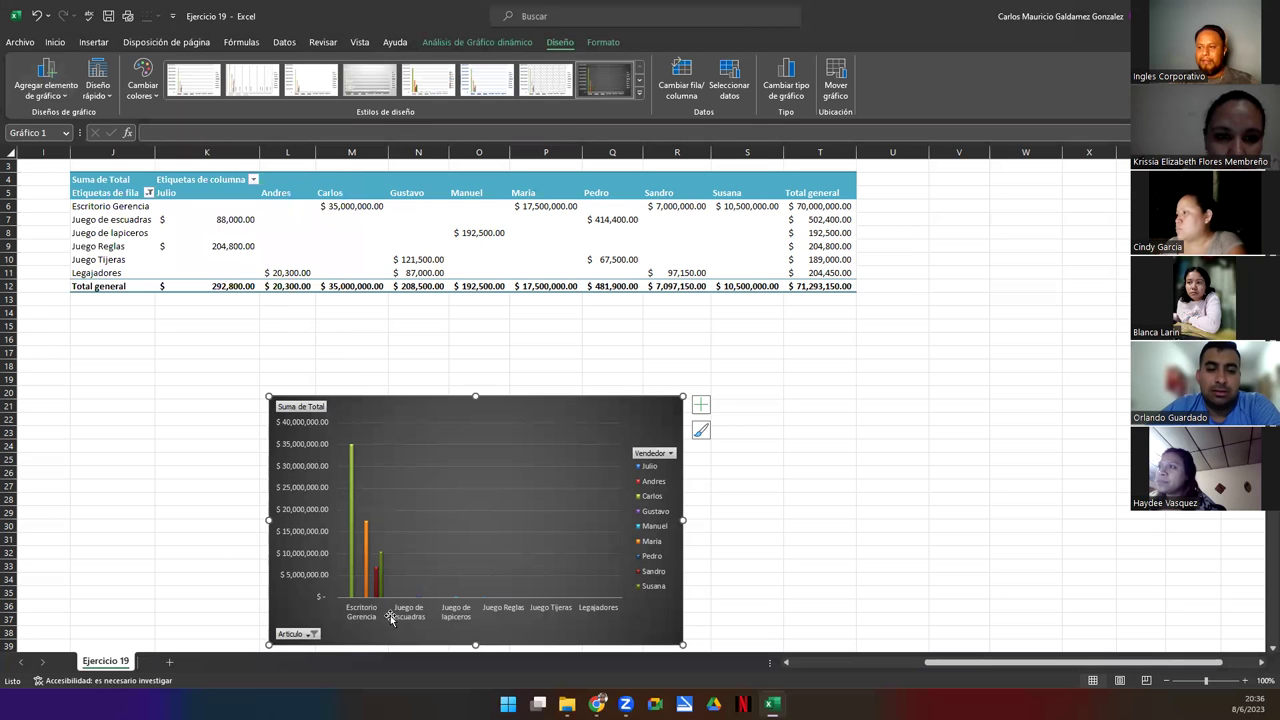
Tick (Seleccionar todo) in the Artículo filter, then shrink the chart and place it below the table
drag(517, 409, 517, 197)
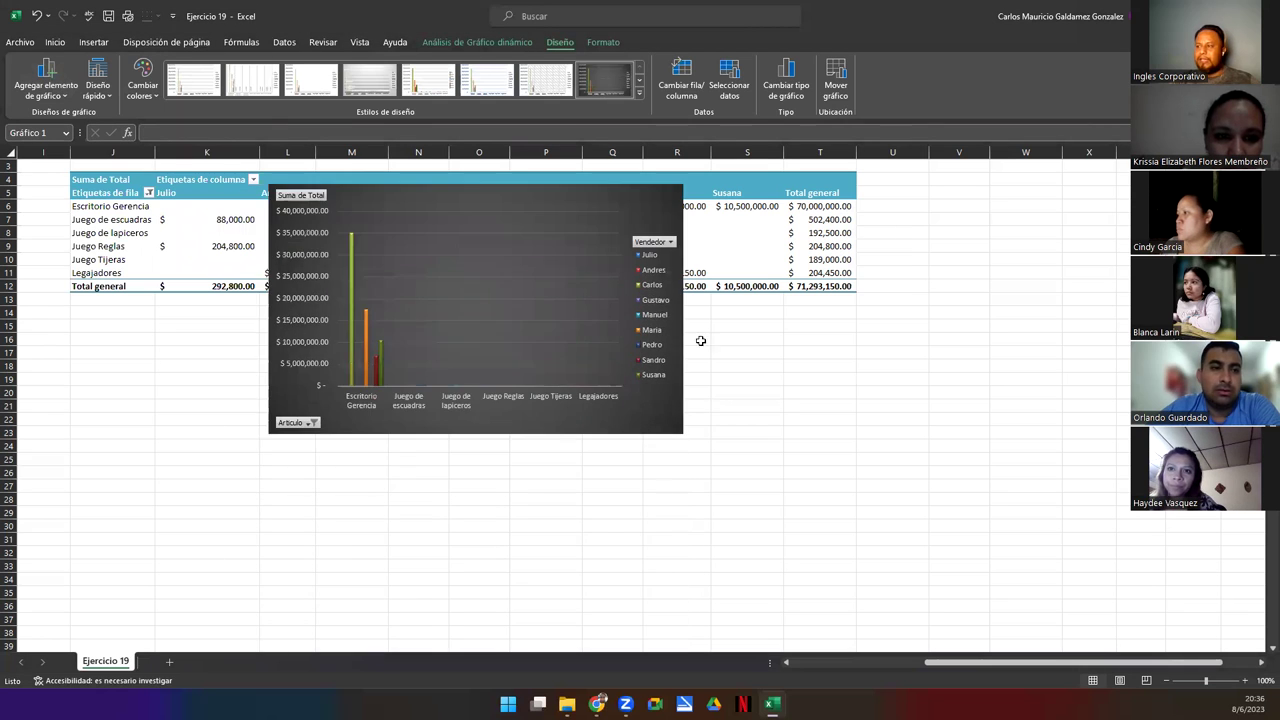
drag(680, 432, 1003, 630)
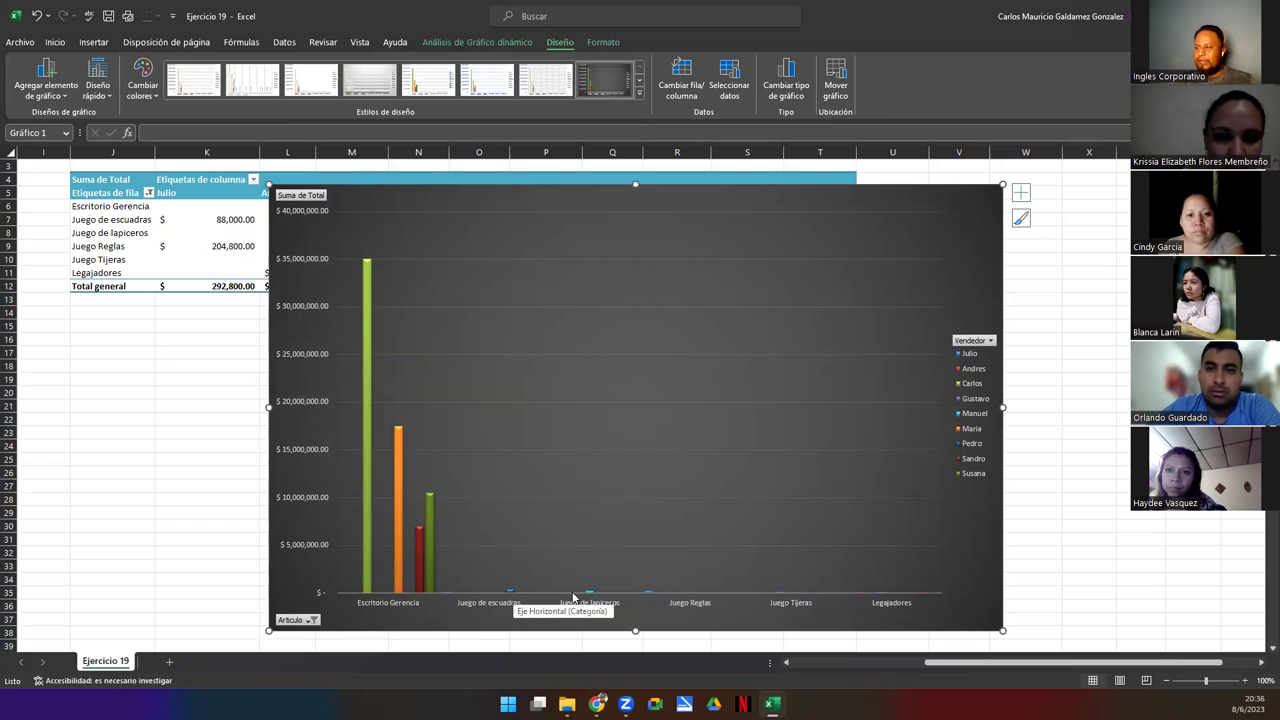
click(313, 620)
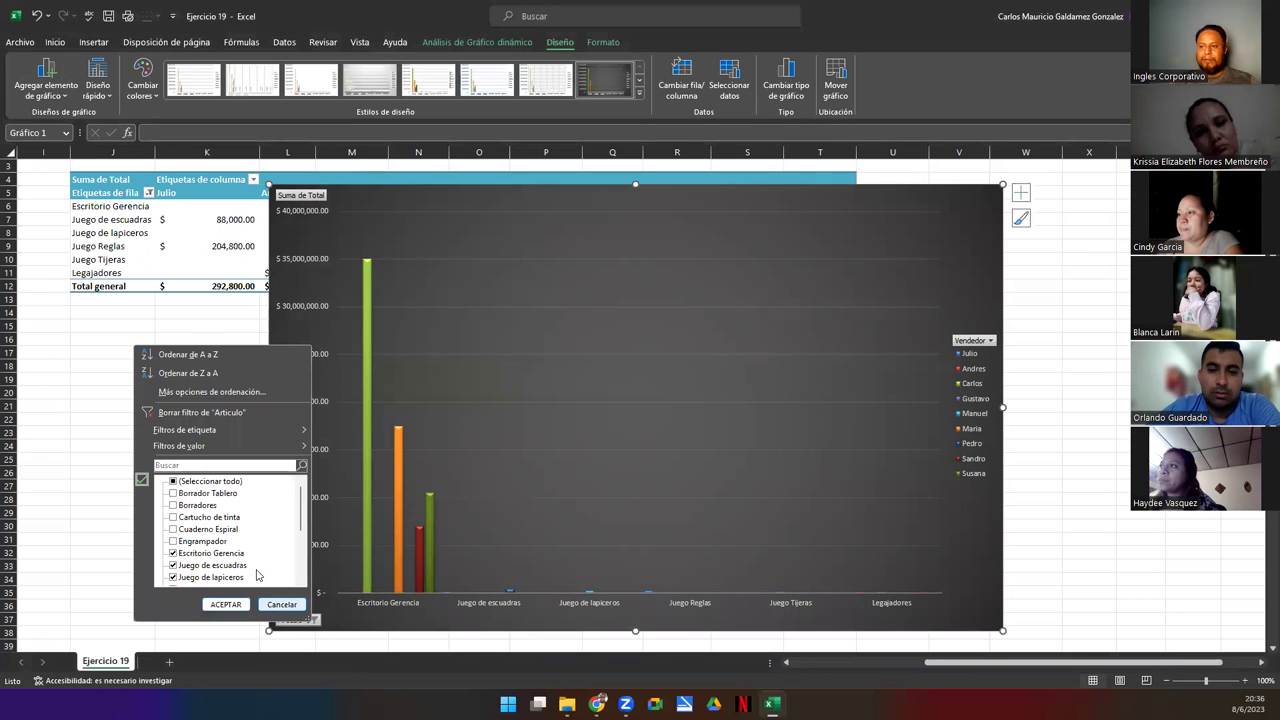
click(172, 481)
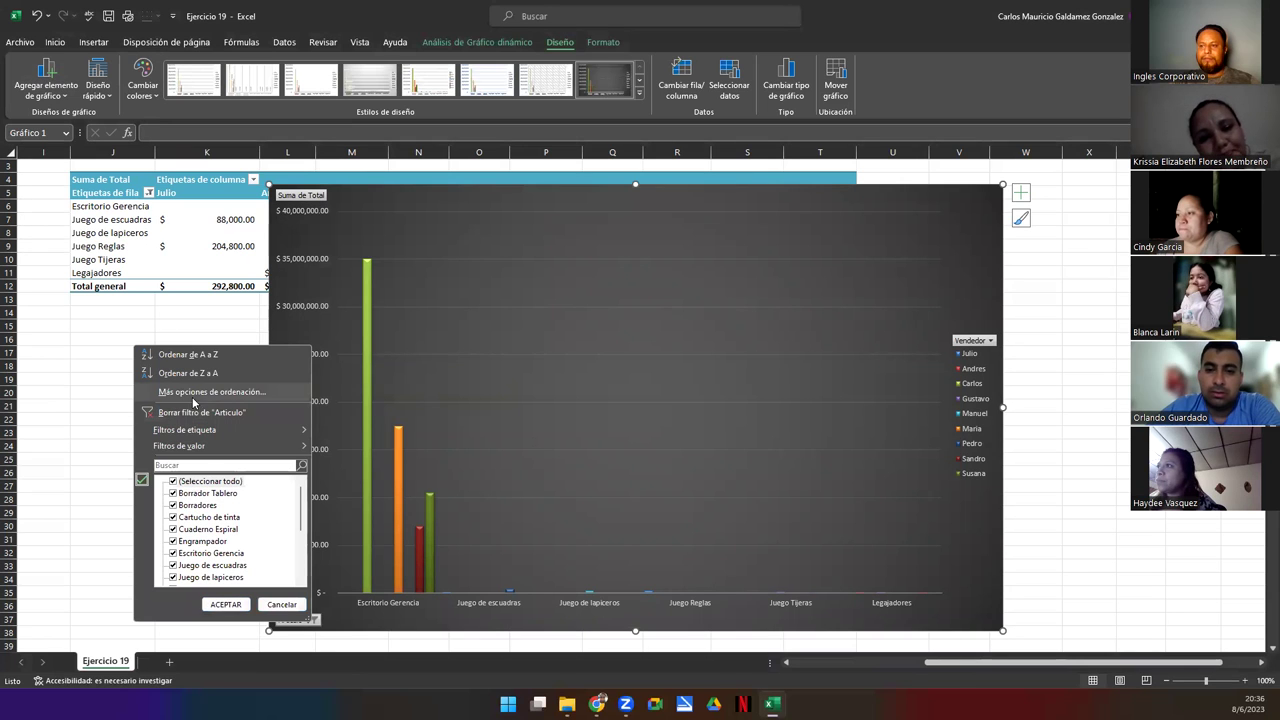
click(225, 604)
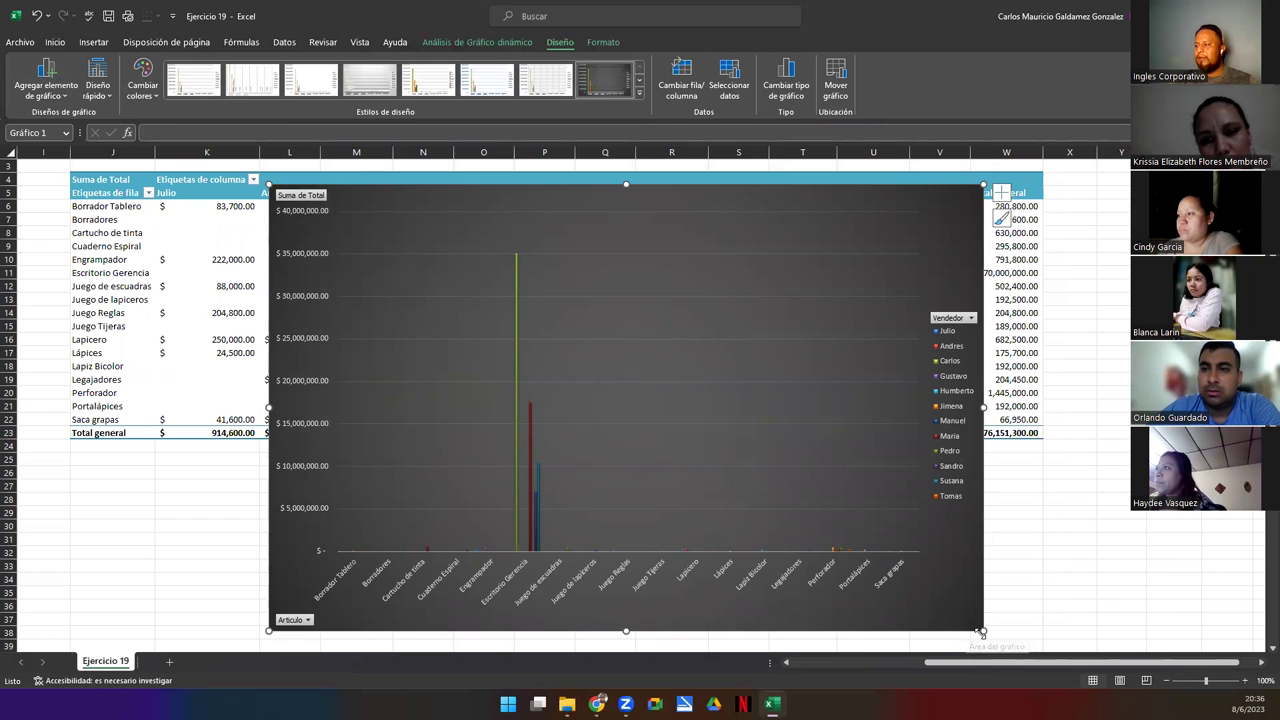
drag(983, 630, 693, 501)
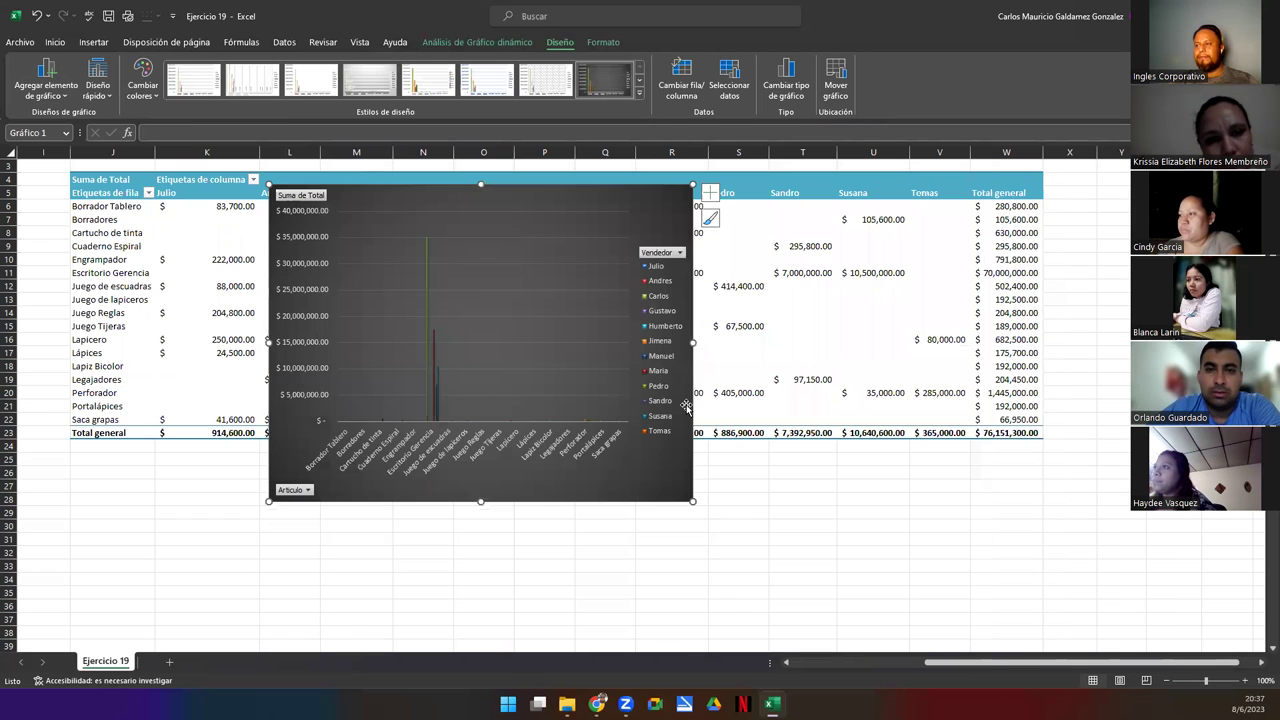
drag(542, 233, 351, 464)
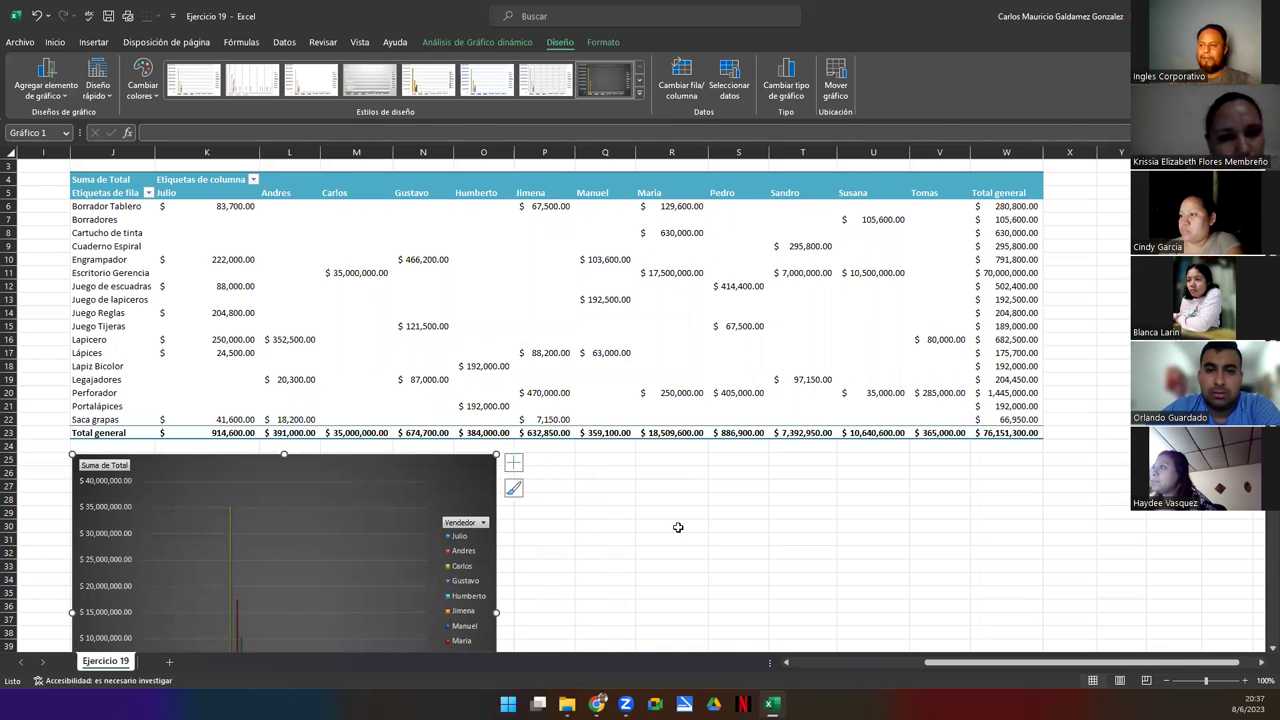
scroll(643, 542, down, 5)
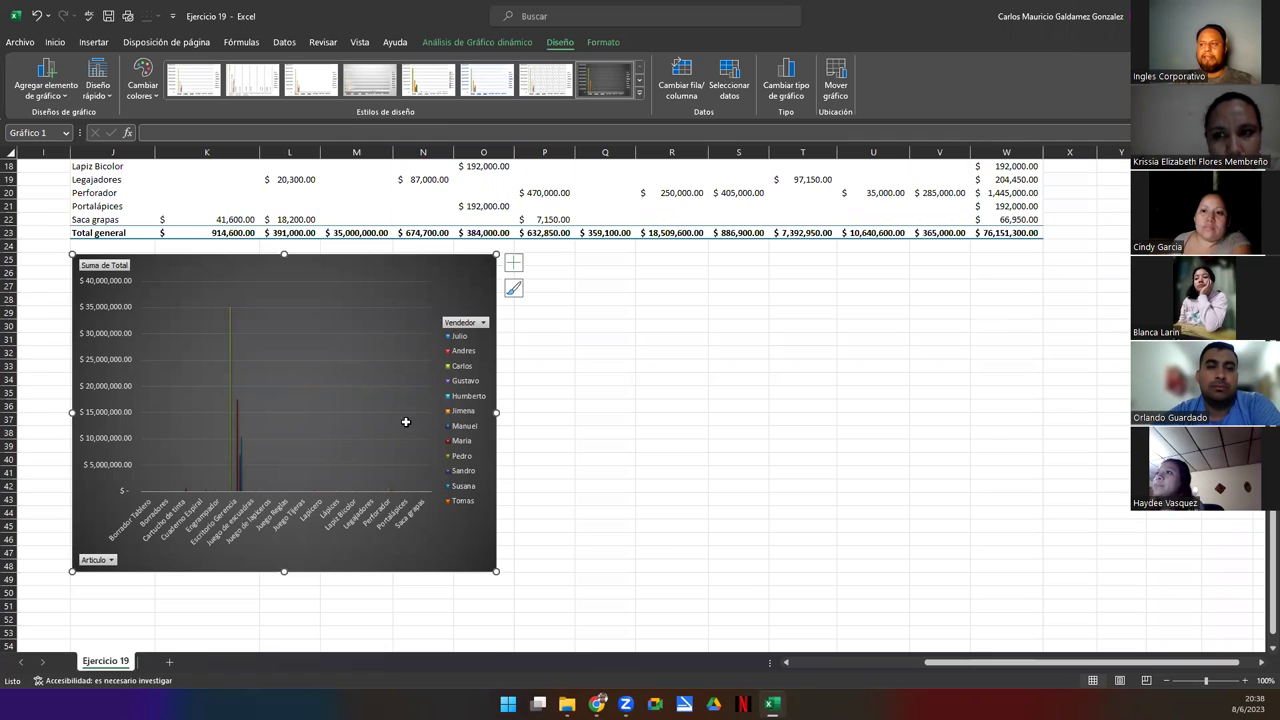
scroll(405, 422, up, 5)
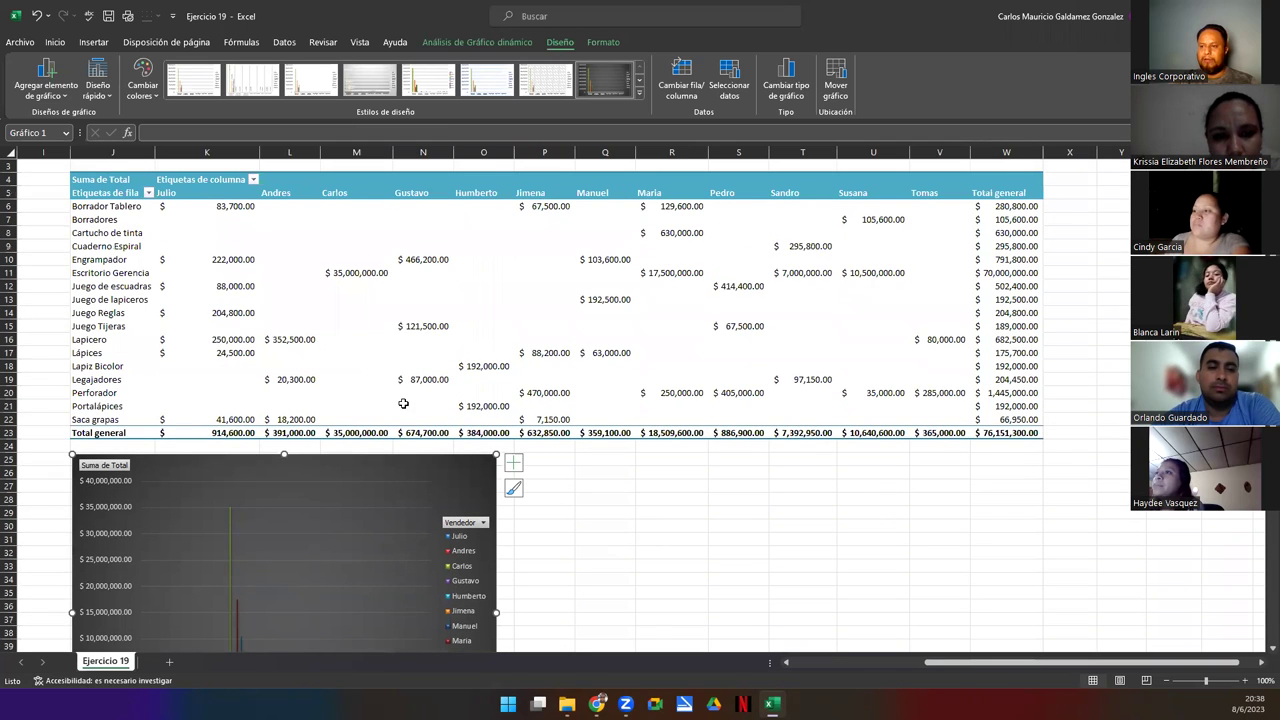
scroll(403, 403, down, 5)
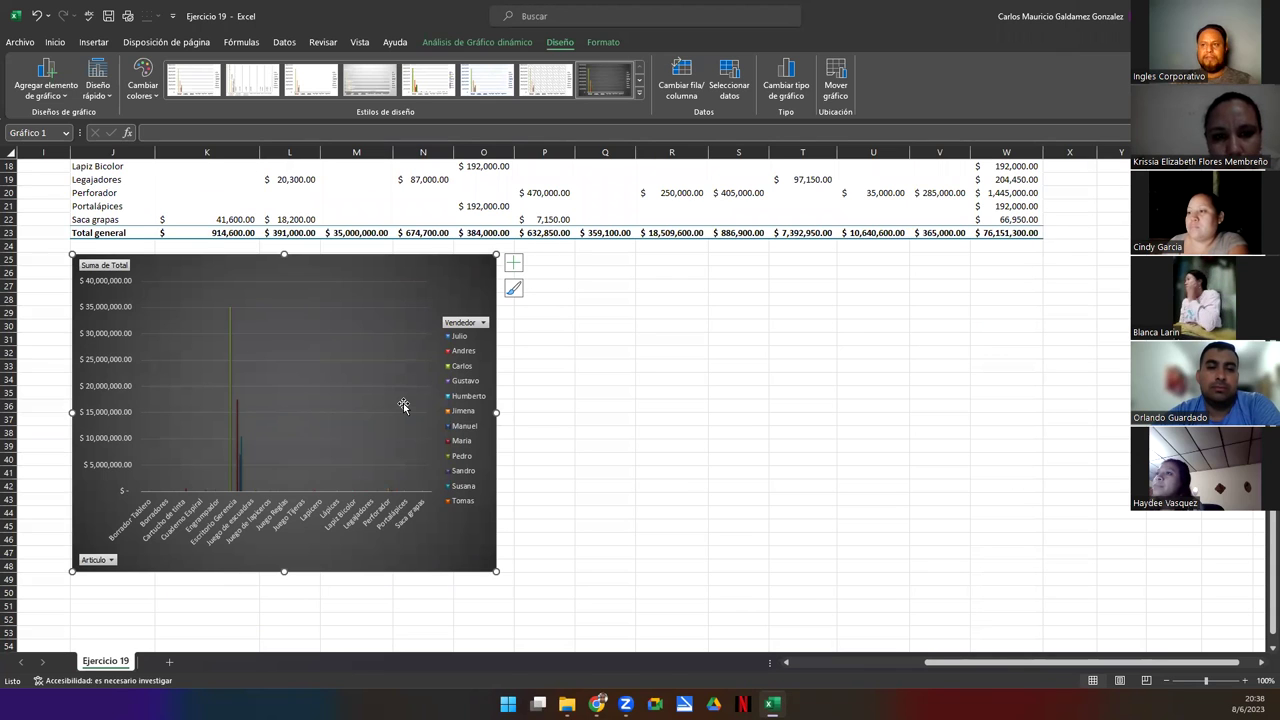
Preview the Cambiar colores palettes but keep the chart's original colours
click(160, 92)
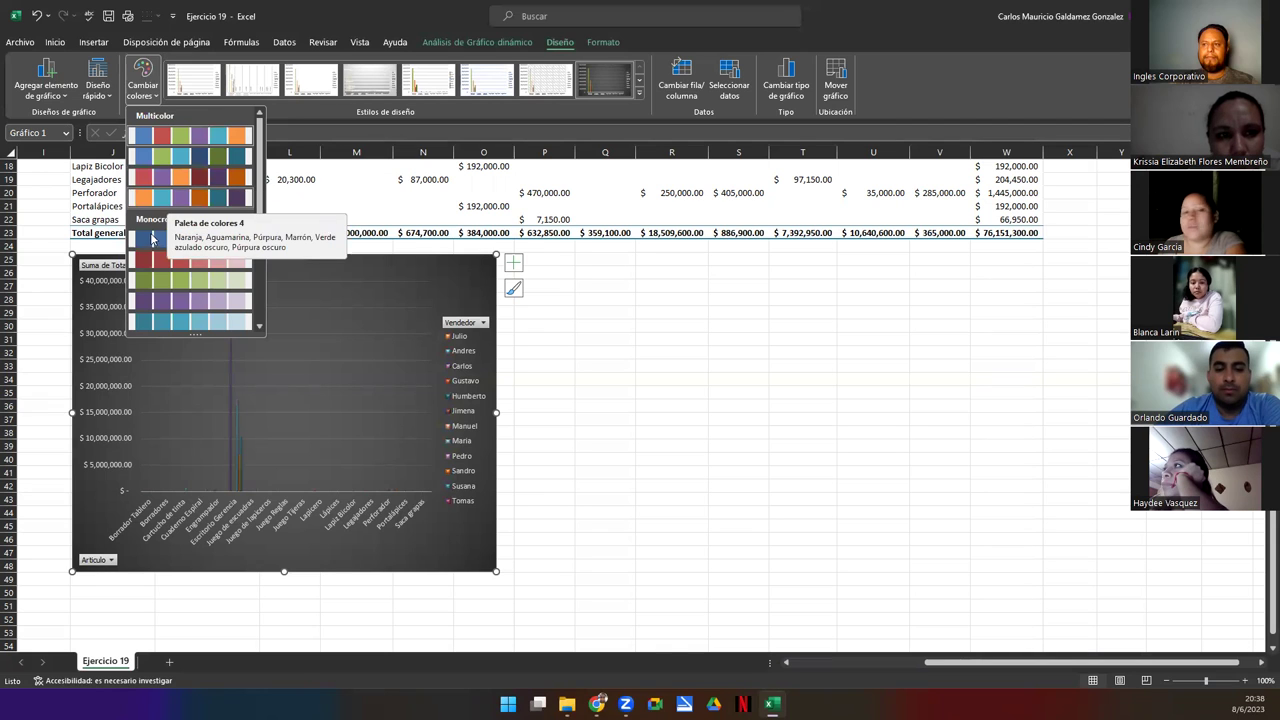
click(138, 93)
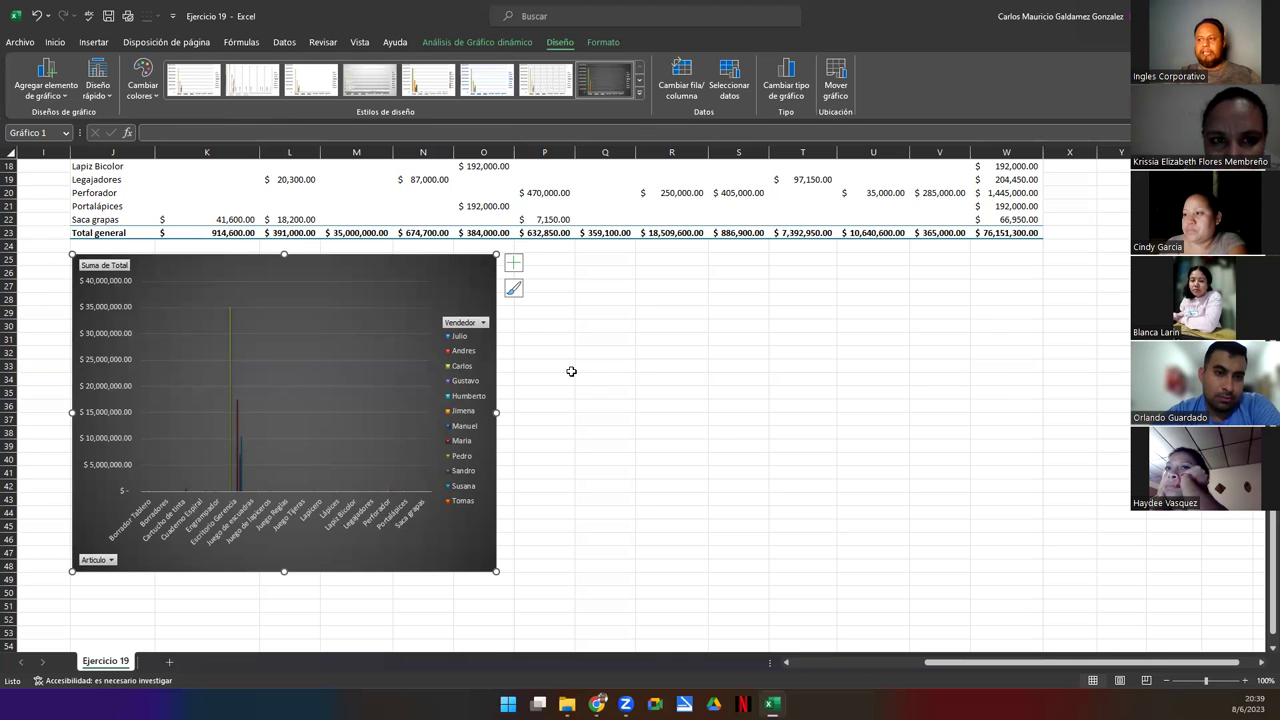
scroll(571, 371, up, 6)
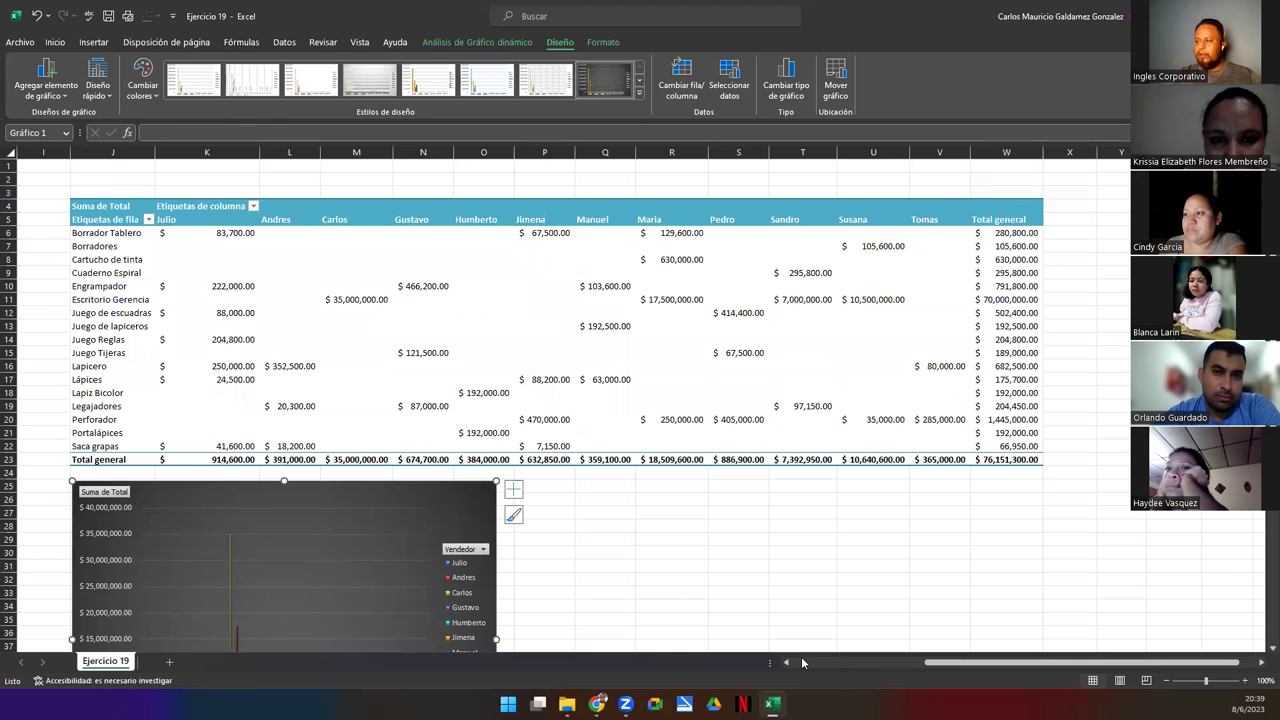
click(801, 658)
Close the Ejercicio 19 workbook, saving its changes
scroll(310, 390, down, 2)
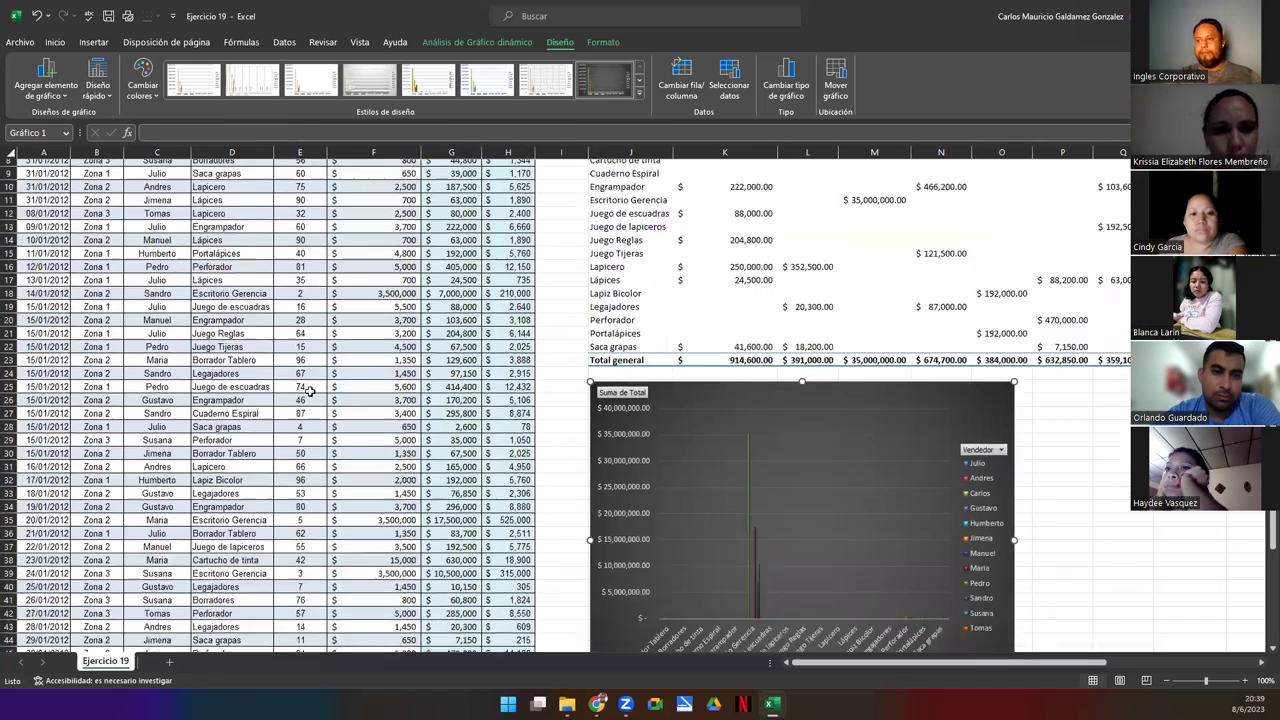
scroll(310, 390, down, 2)
scroll(366, 380, up, 4)
scroll(343, 300, up, 1)
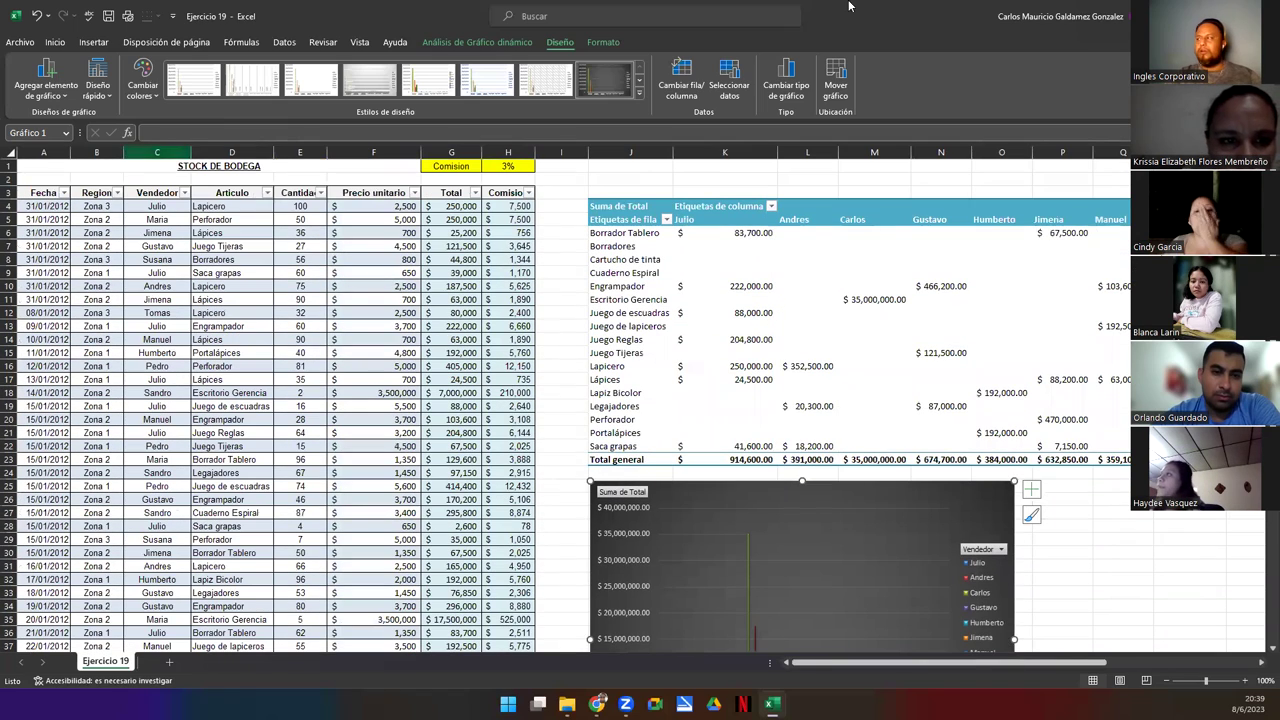
key(alt+F4)
click(666, 376)
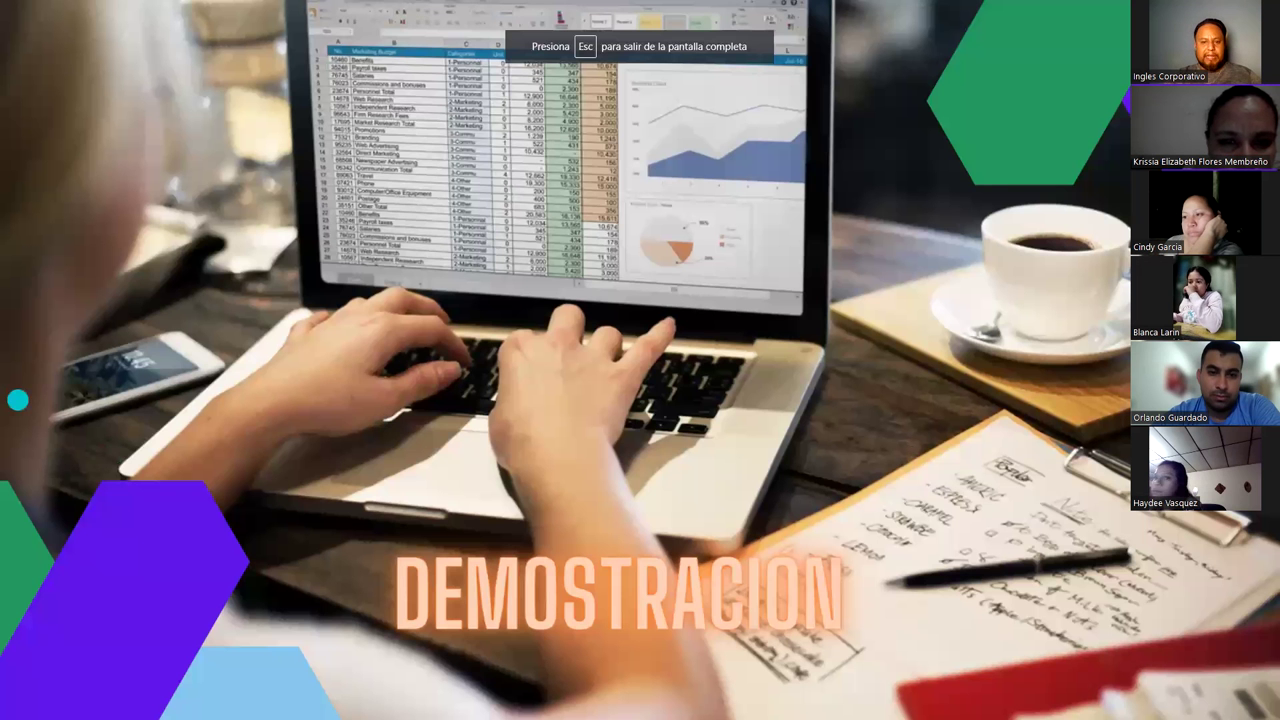
Open Ejercicio 17-Tarea from the Ejercicios folder in Excel
key(alt+Tab)
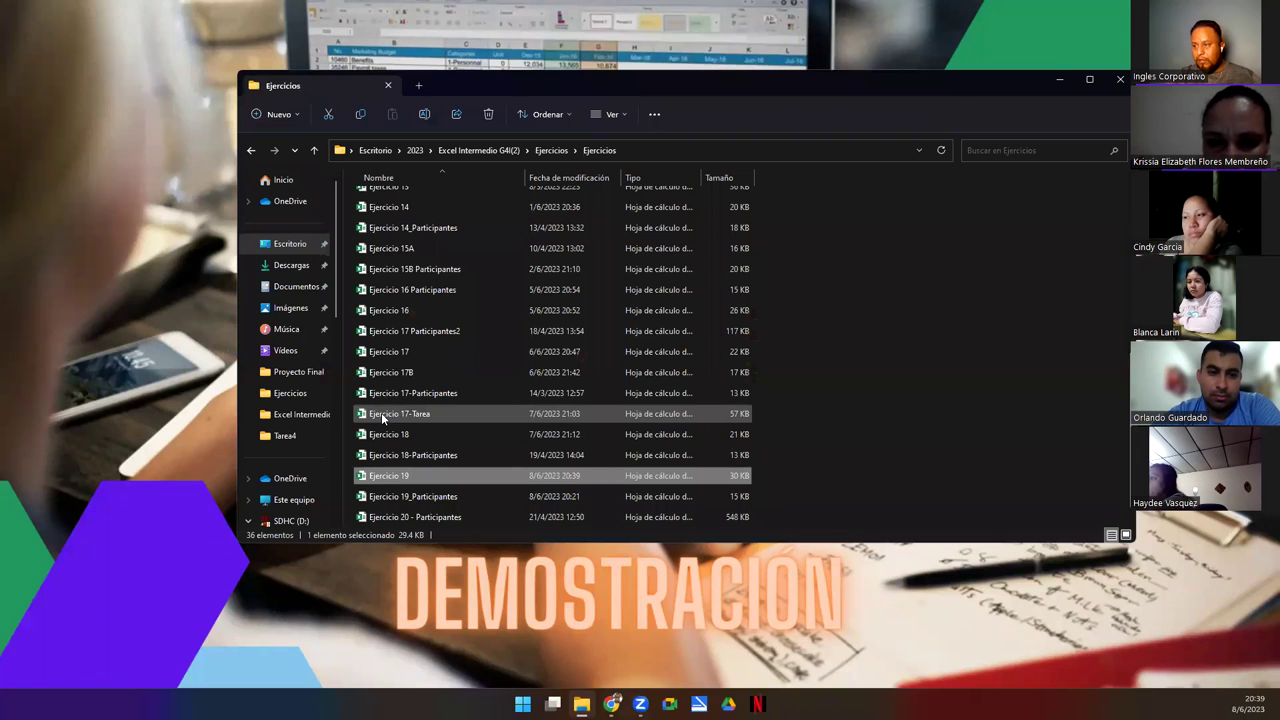
double_click(381, 416)
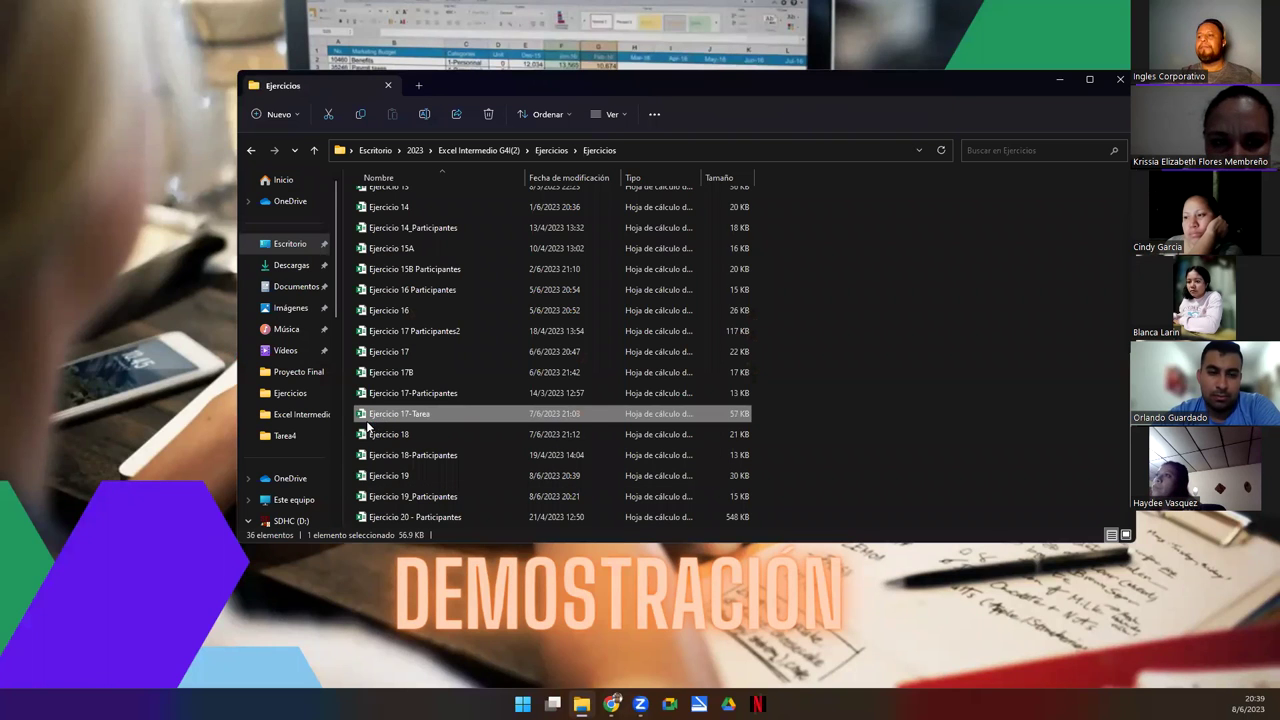
click(1058, 83)
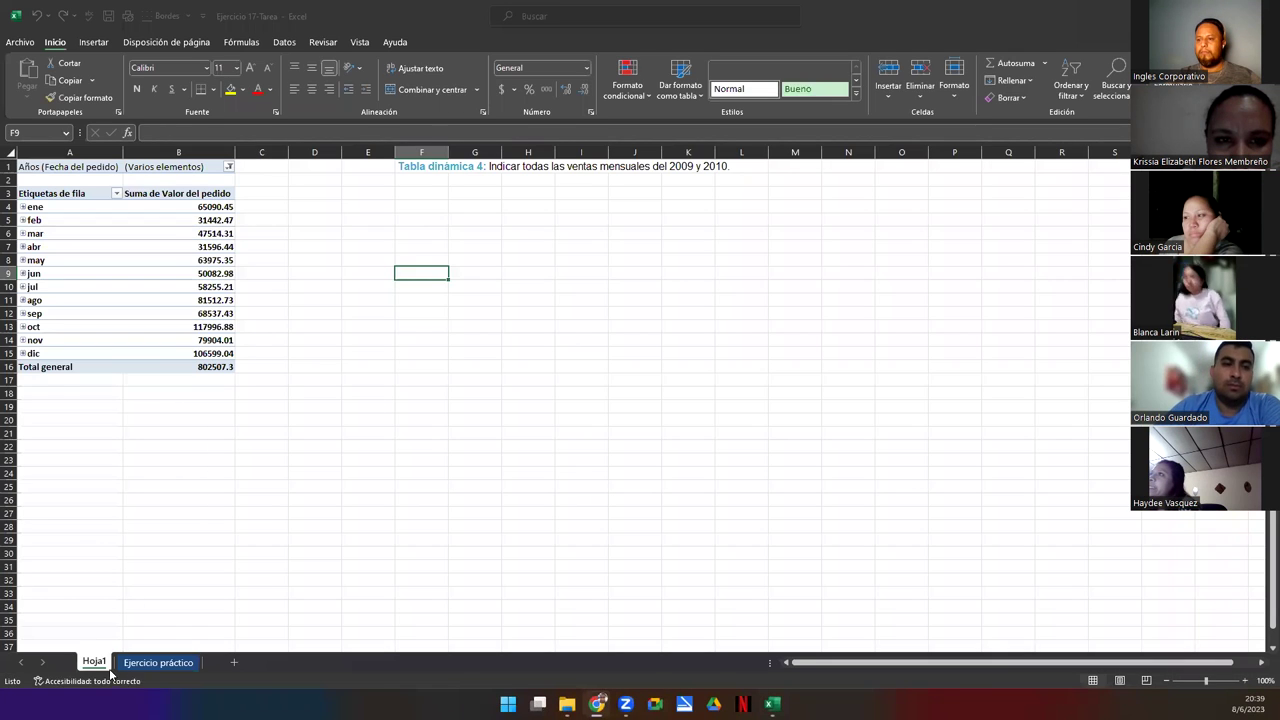
Review the Tabla dinámica 1 and 3 instructions on the Ejercicio práctico sheet
click(140, 662)
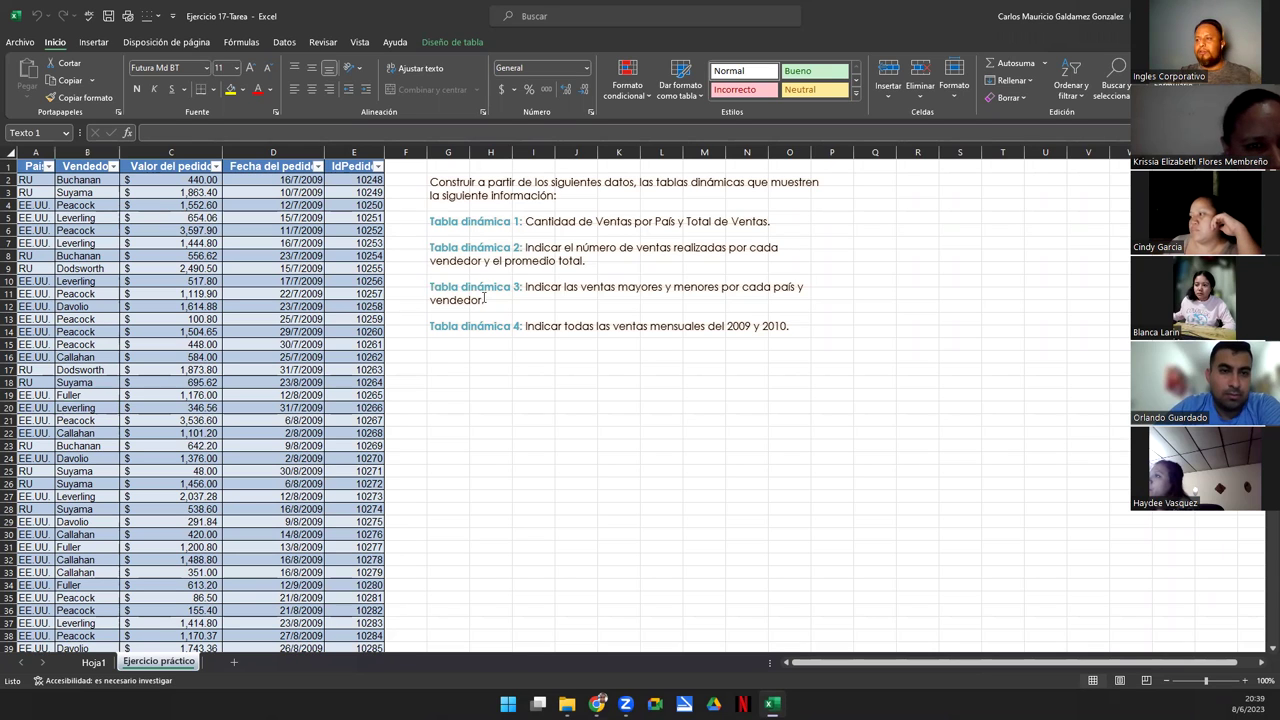
drag(432, 288, 498, 305)
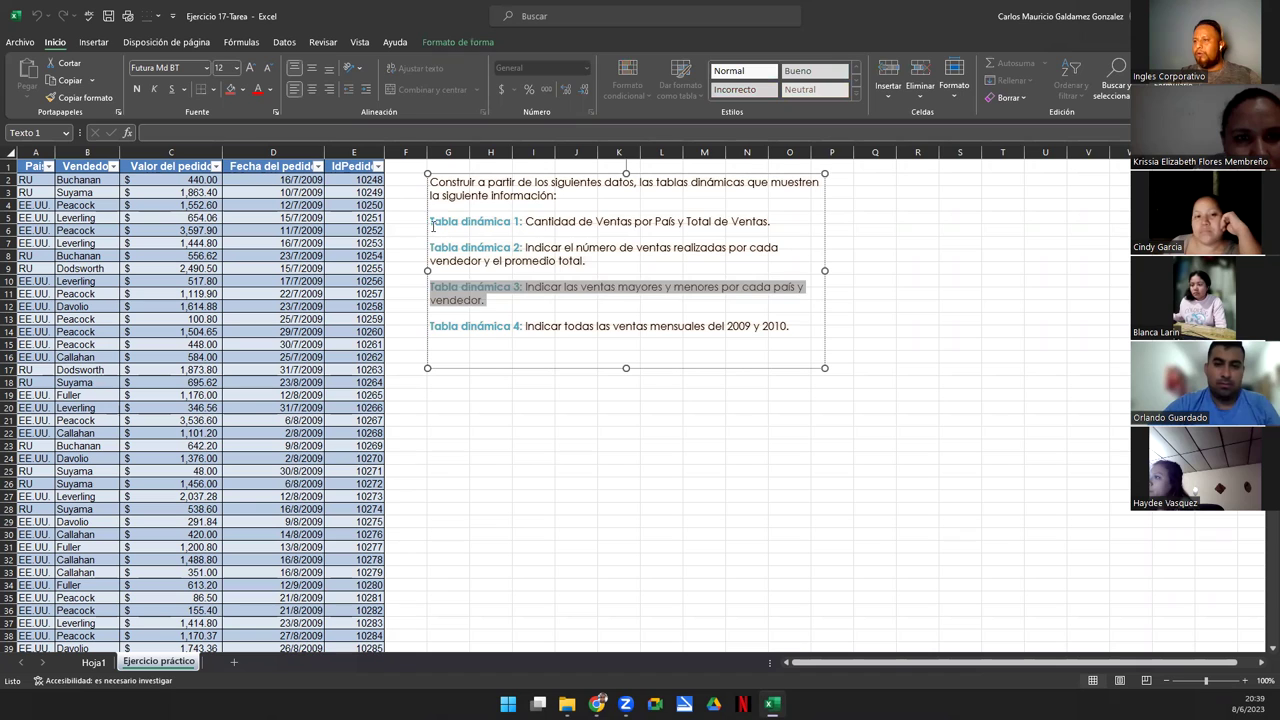
drag(431, 222, 765, 223)
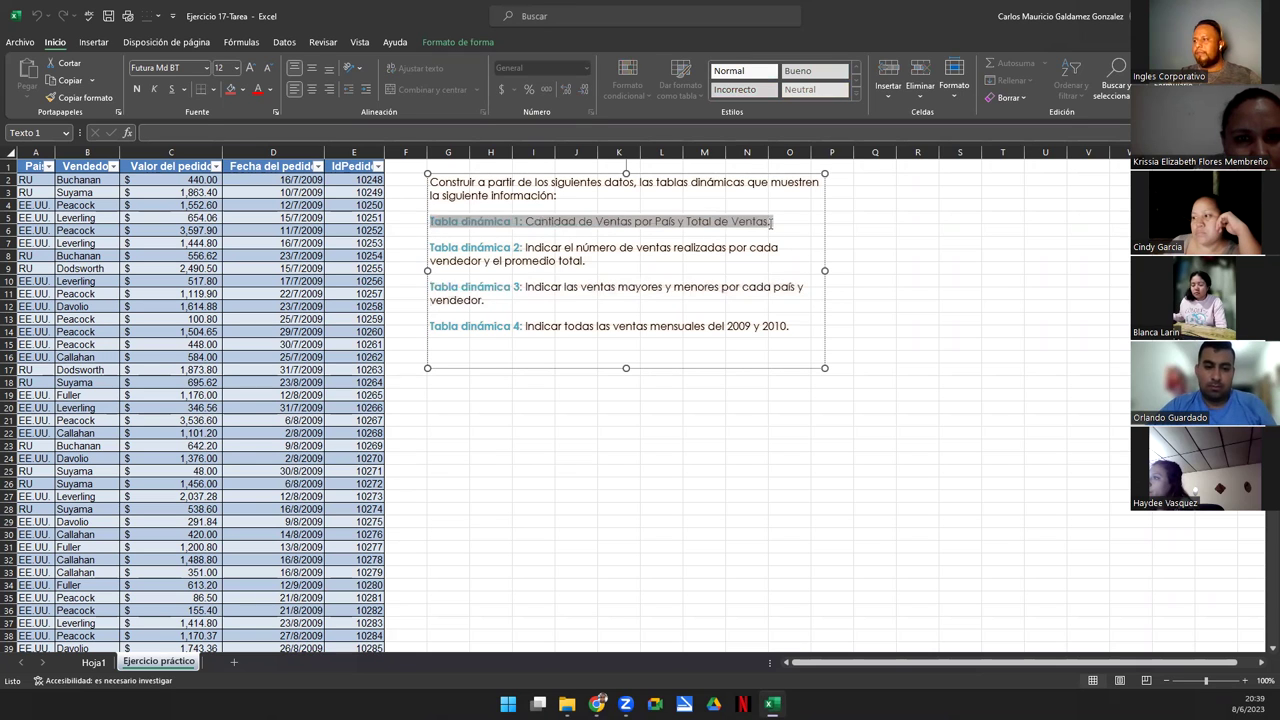
click(154, 359)
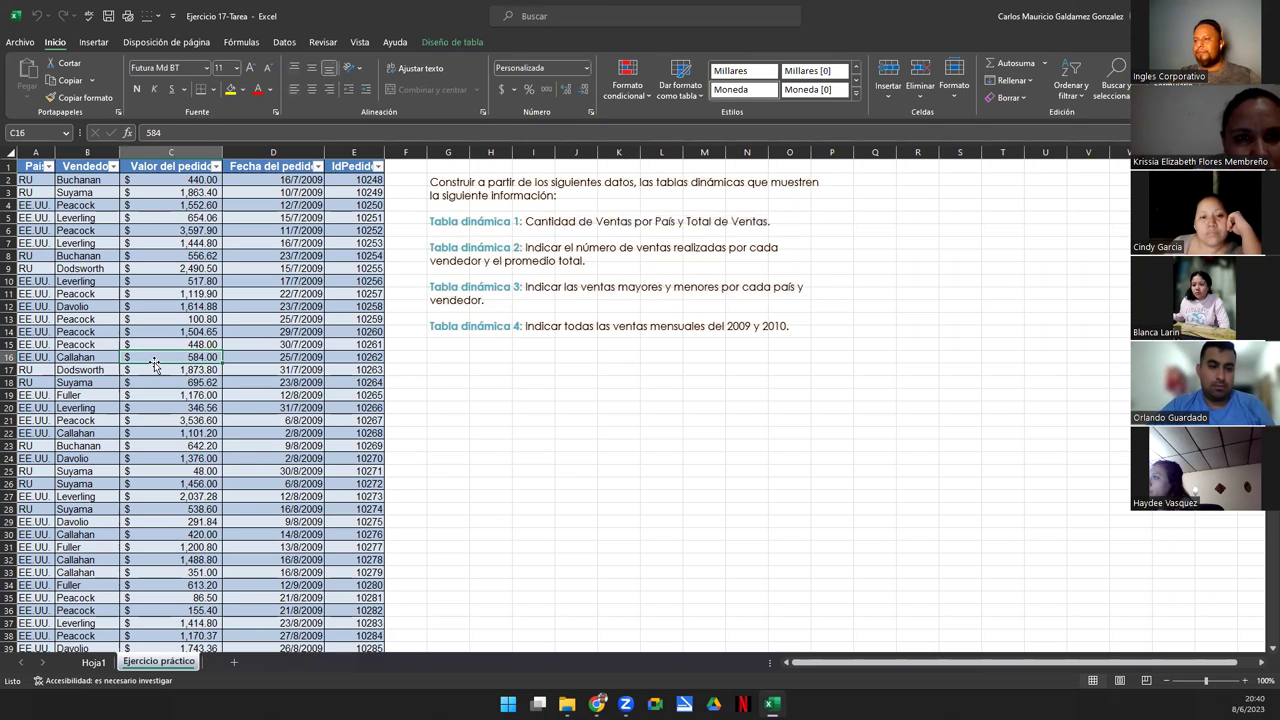
Delete the old Hoja1 pivot sheet, then select a cell in the orders table
click(93, 662)
right_click(101, 666)
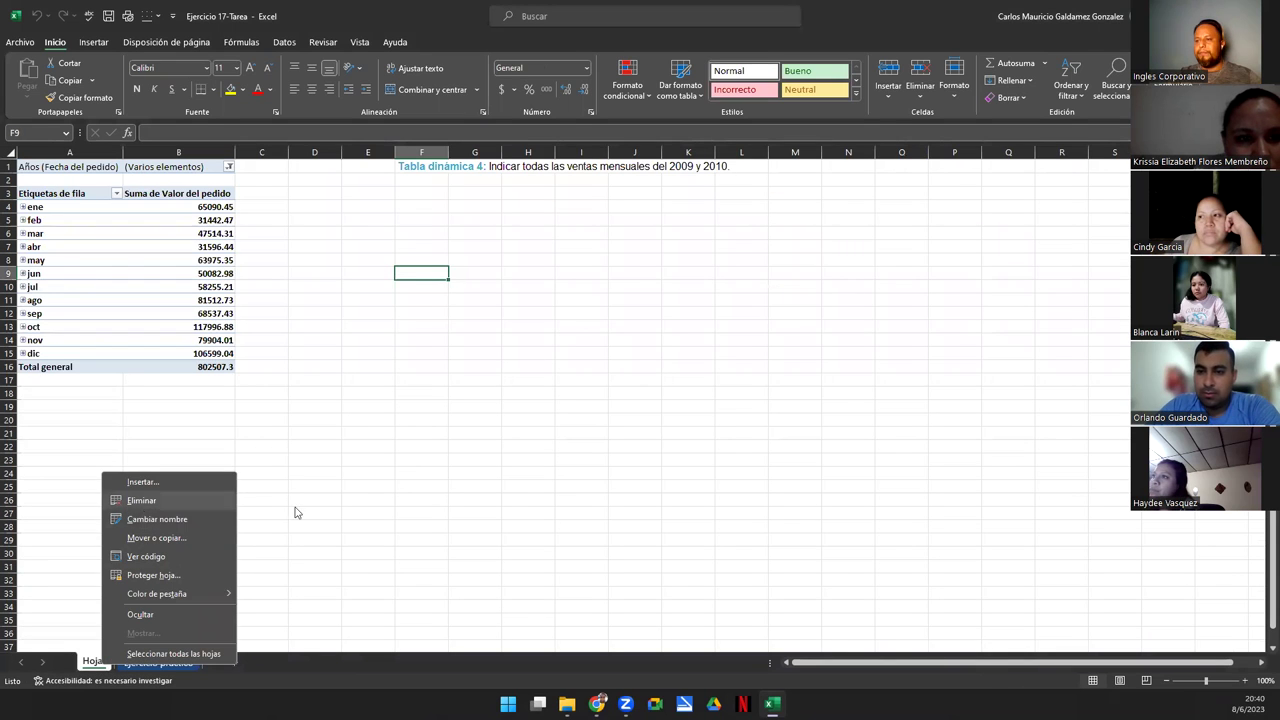
key(Return)
key(Return)
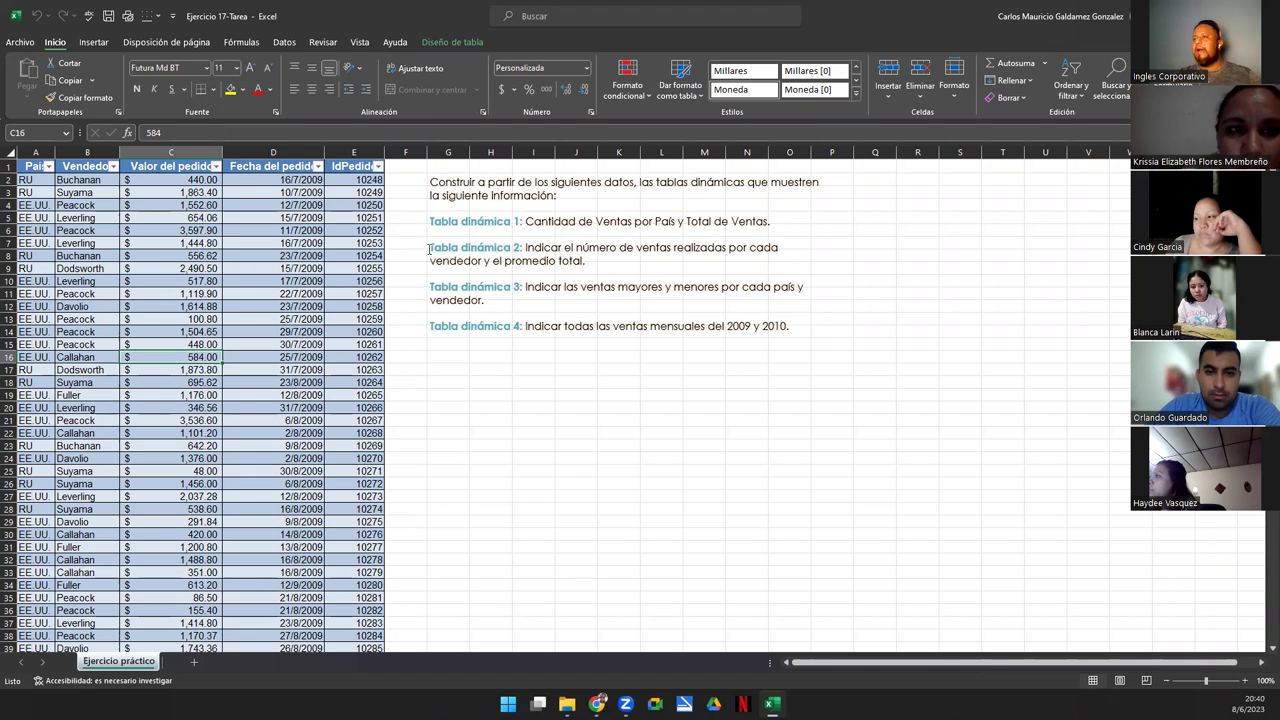
drag(432, 250, 586, 261)
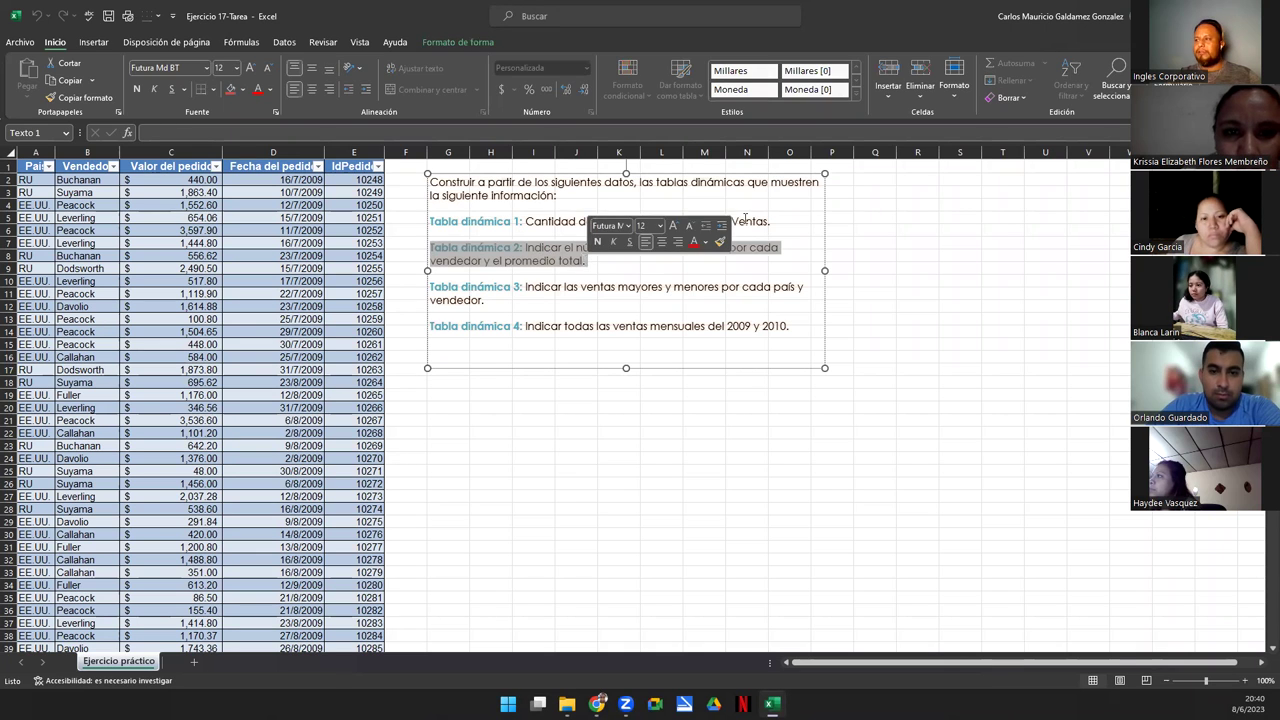
click(699, 222)
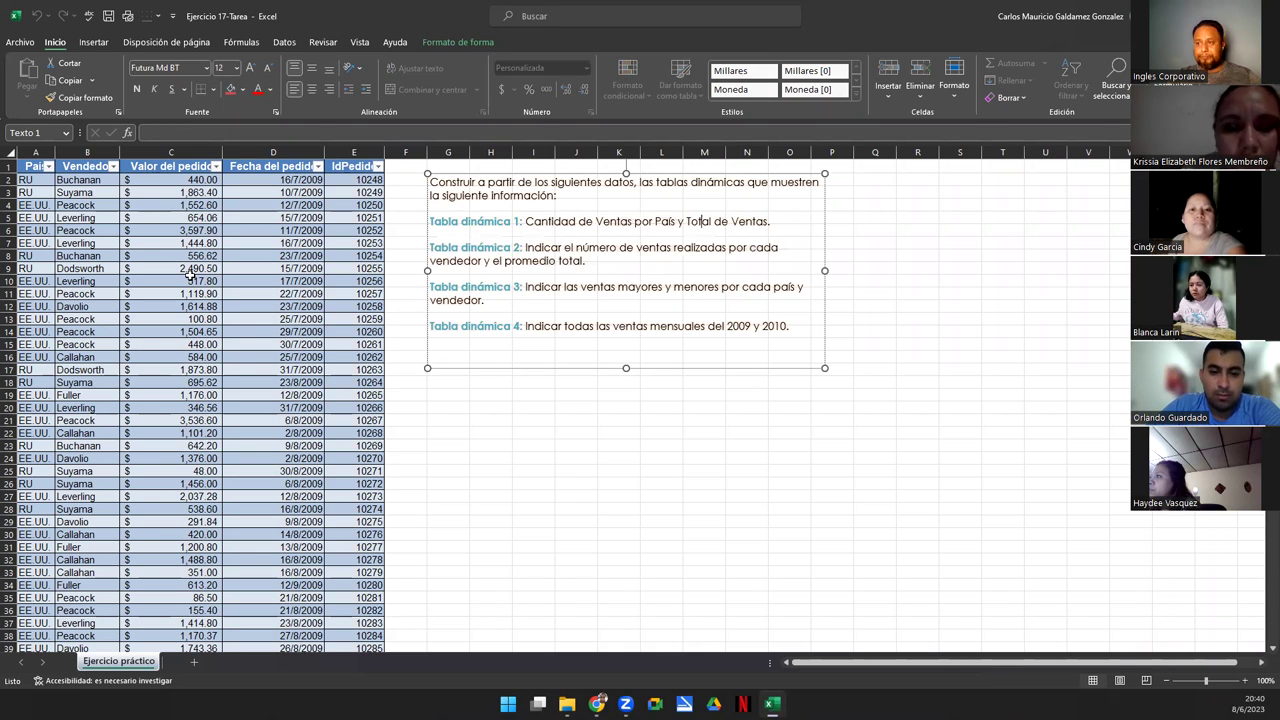
click(190, 278)
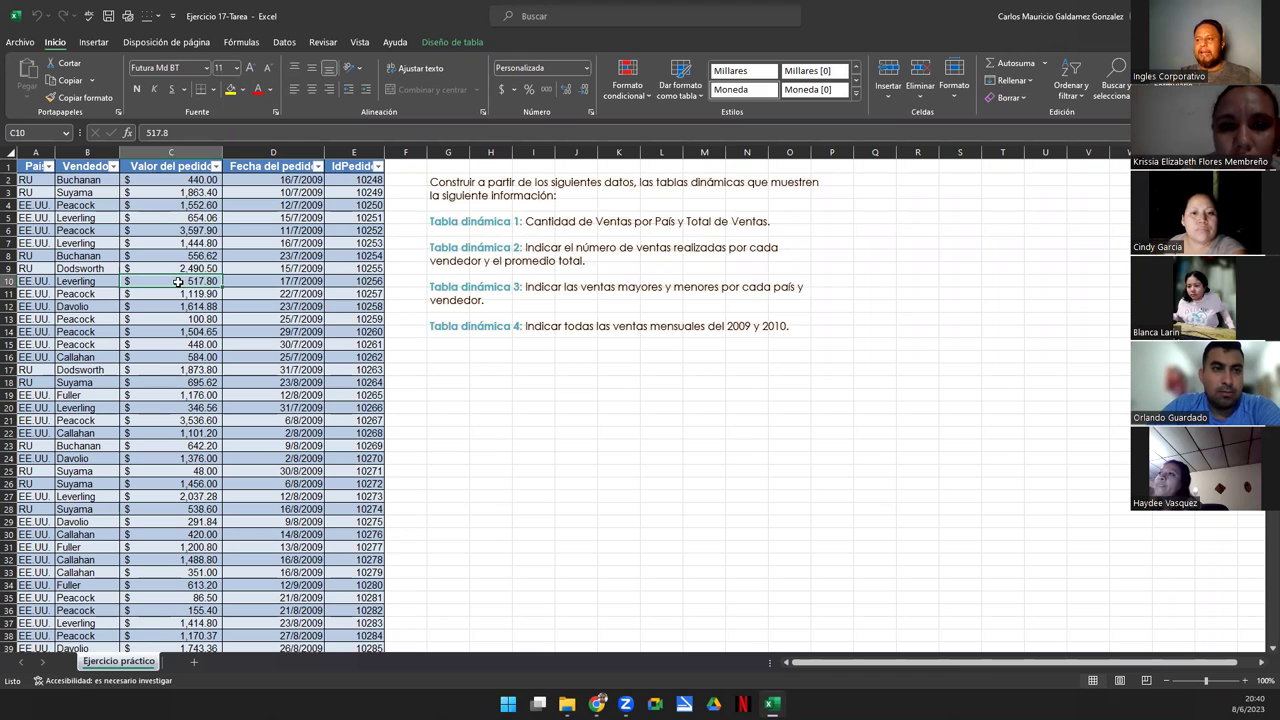
Insert a pivot table from Tabla1 on a new worksheet (Nueva hoja de cálculo)
click(90, 44)
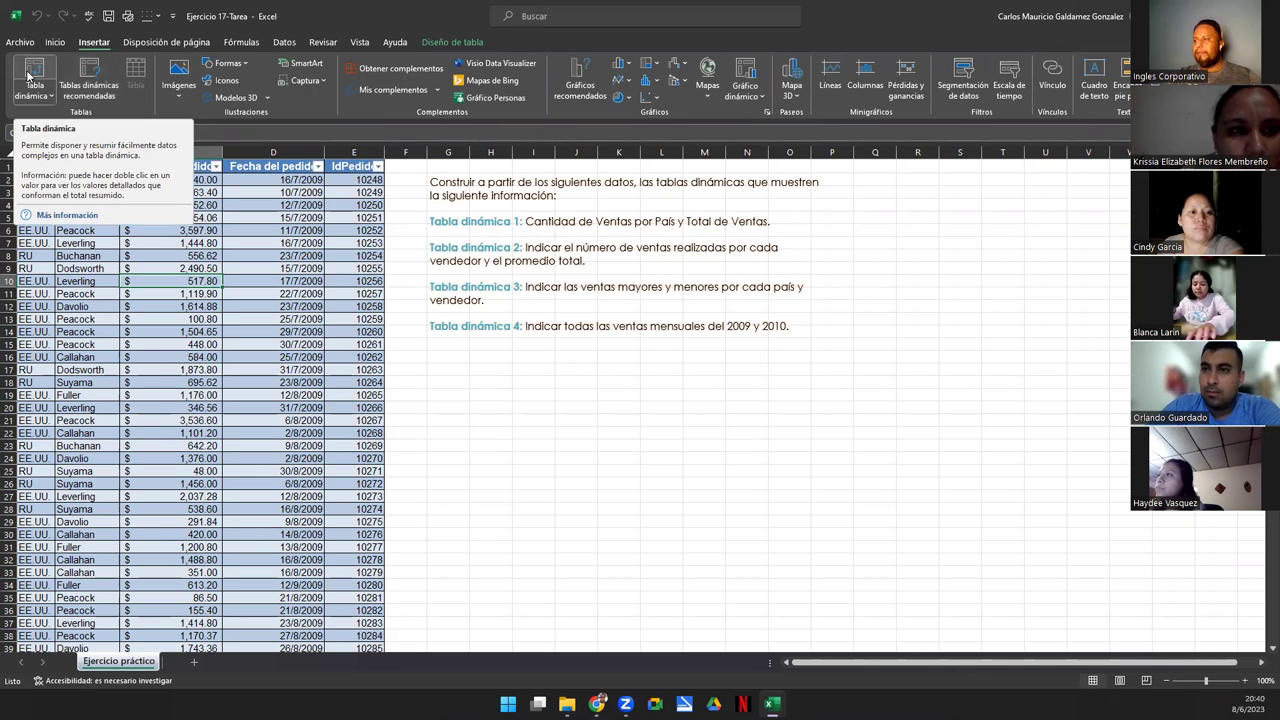
click(28, 75)
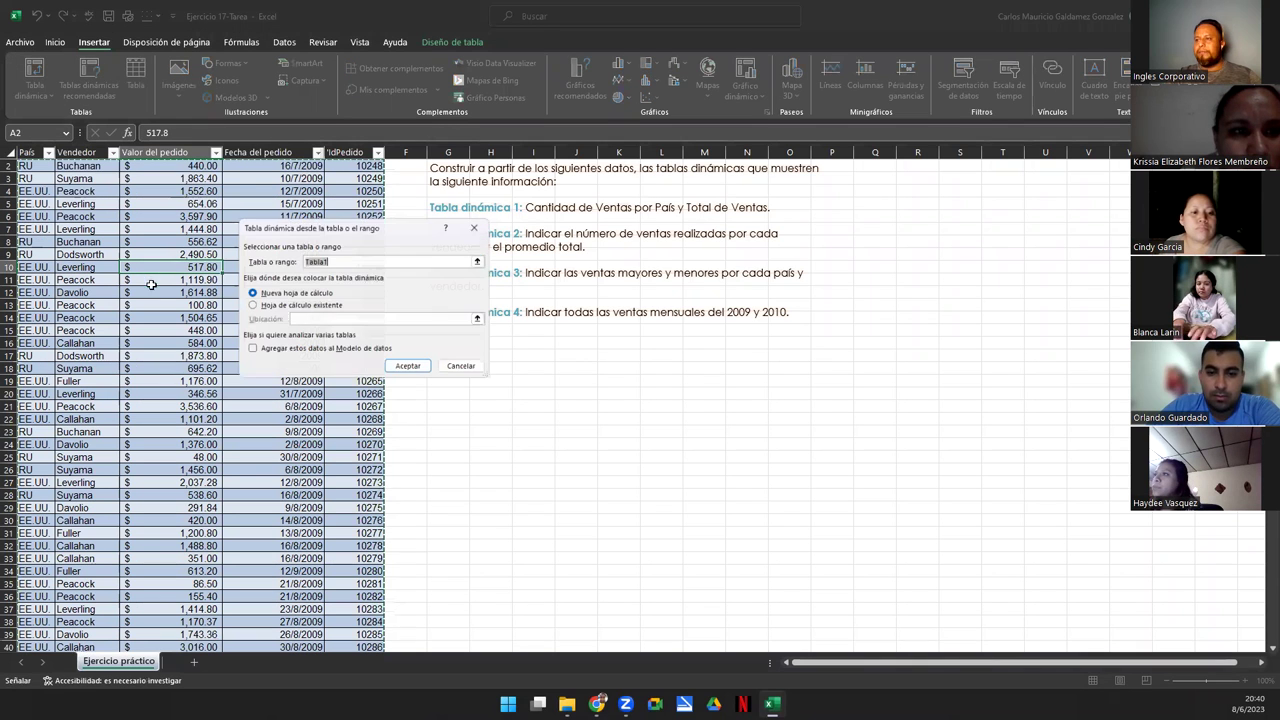
click(410, 369)
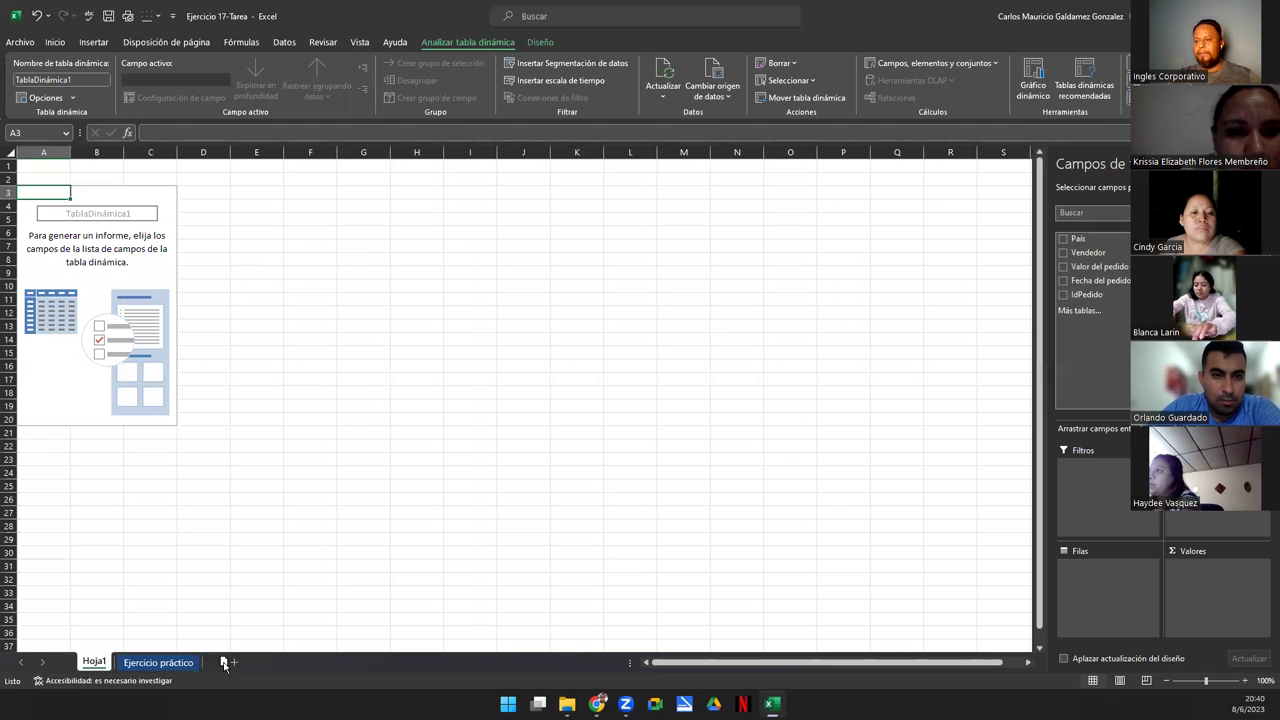
Move Hoja1 after Ejercicio práctico and paste the Tabla dinámica 2 instruction into D1
drag(224, 664, 226, 666)
click(118, 662)
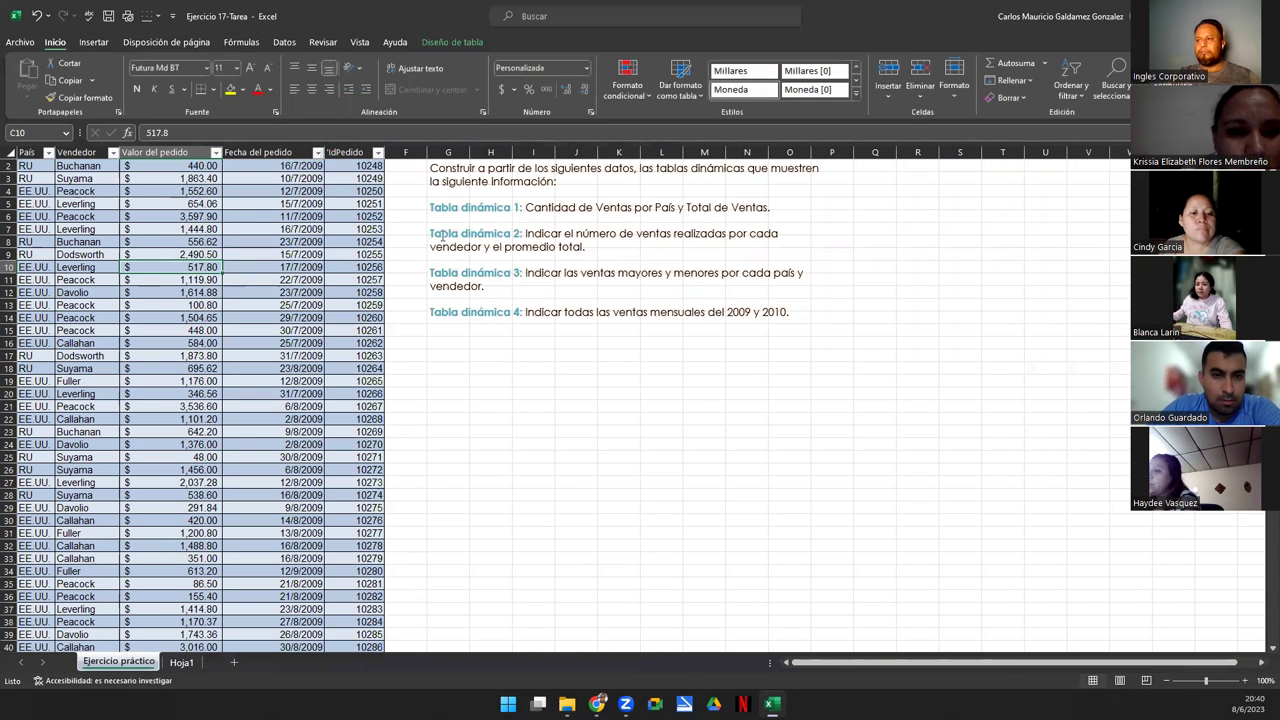
drag(432, 233, 586, 247)
key(ctrl+c)
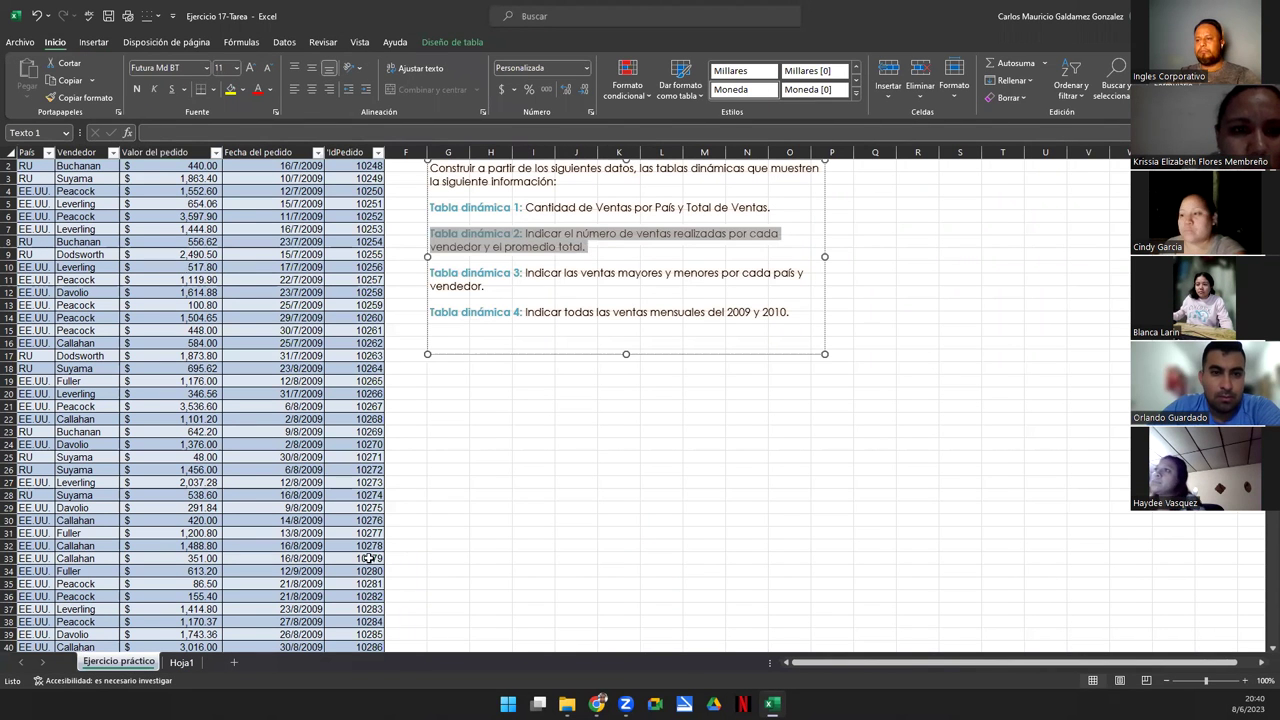
click(181, 662)
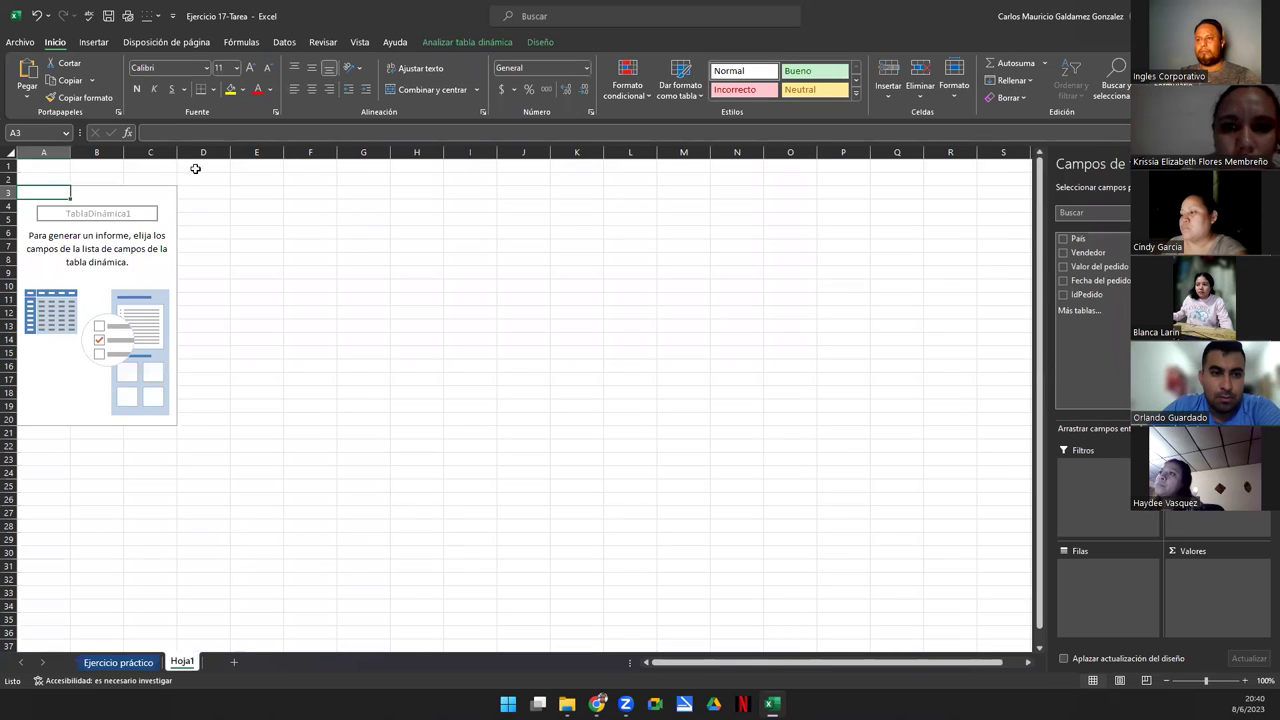
click(195, 169)
key(ctrl+v)
click(134, 276)
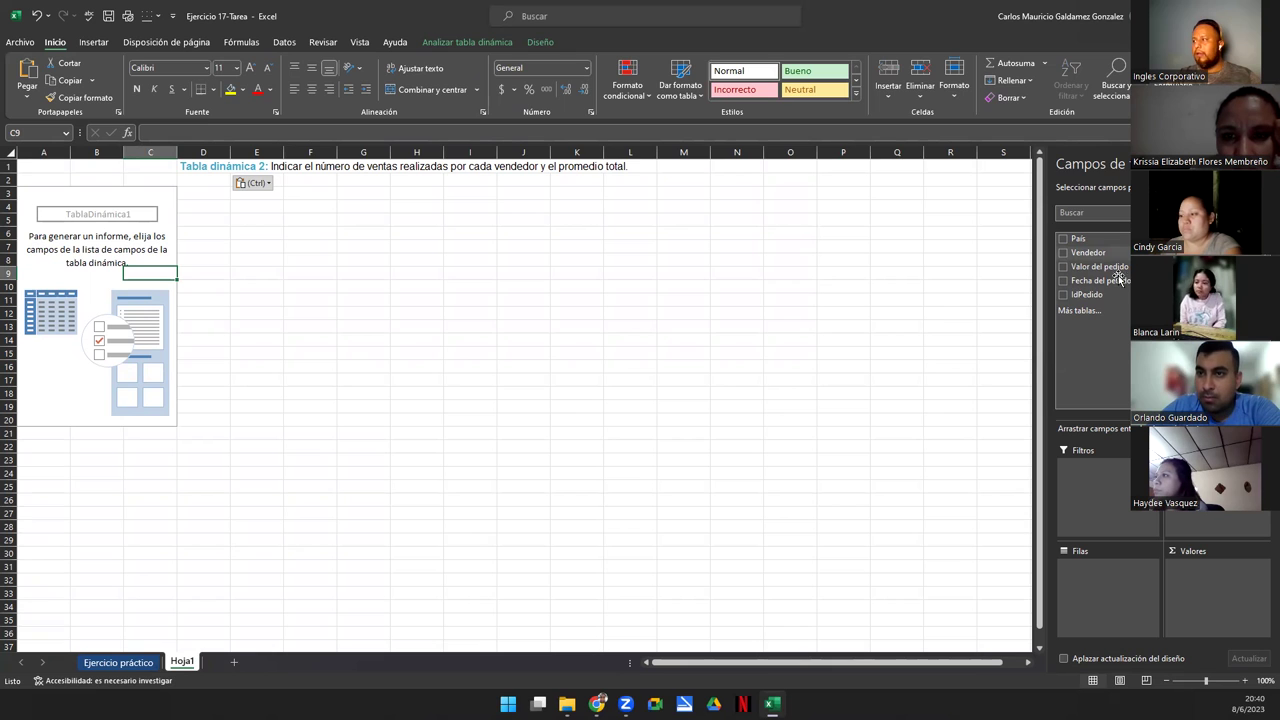
Put Vendedor in Filas and Valor del pedido in Valores, totaling 1228327.4
drag(1088, 252, 1078, 577)
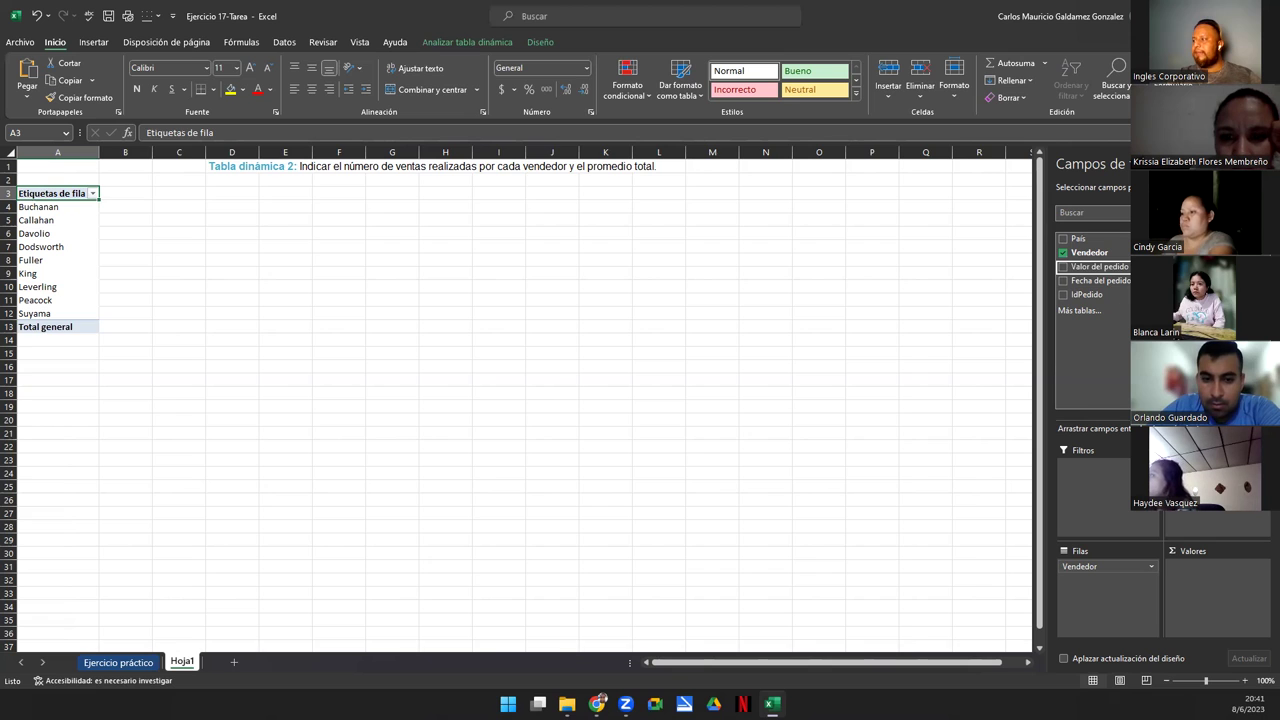
click(1063, 267)
drag(1100, 267, 1218, 585)
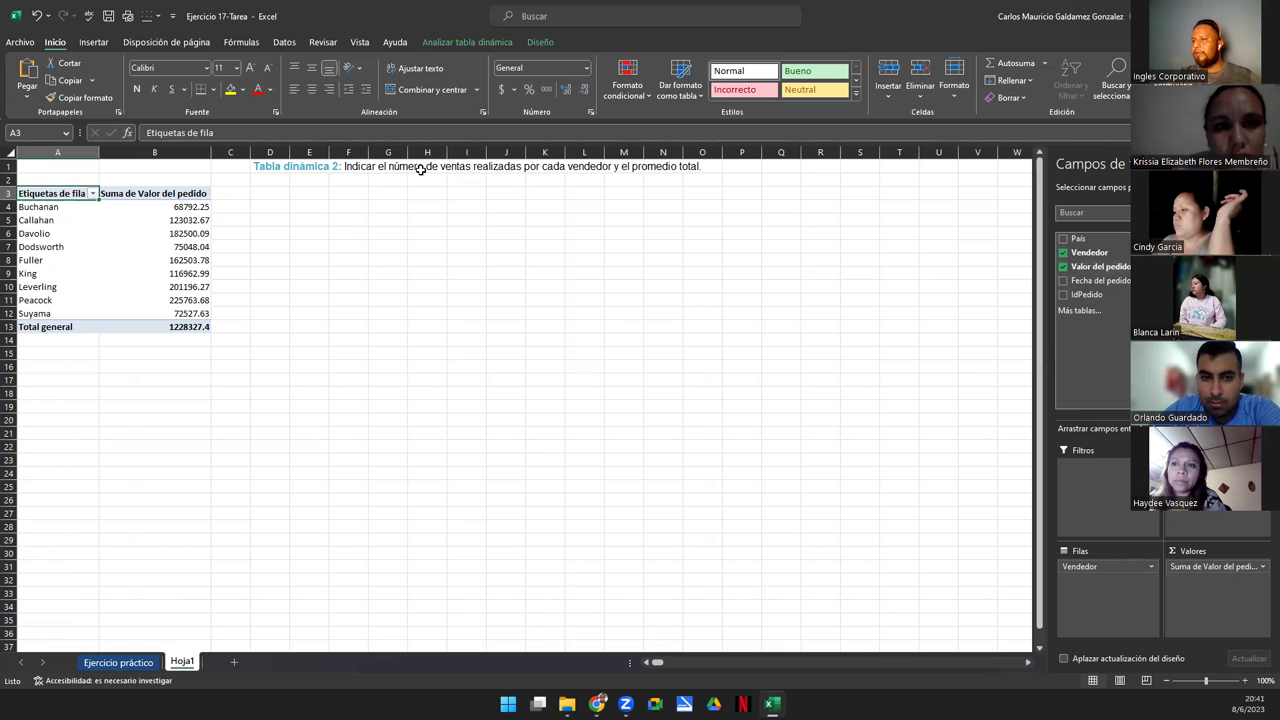
click(27, 207)
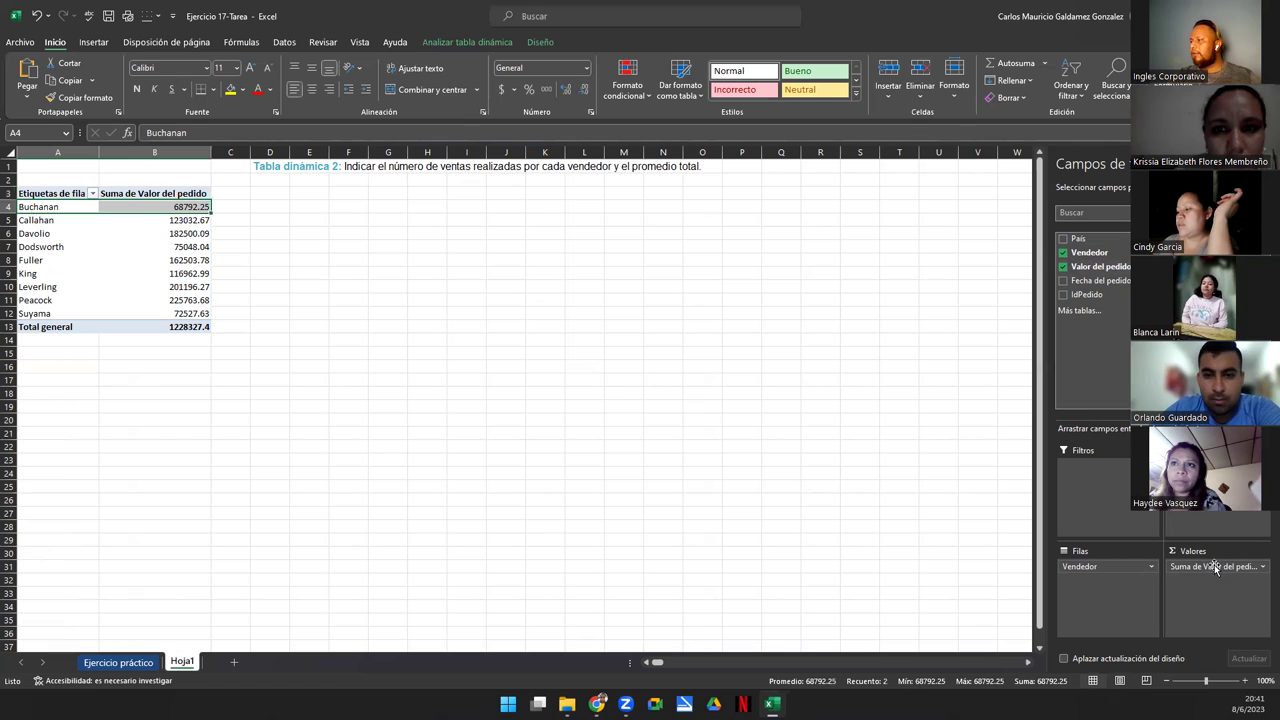
Change the Valor del pedido summary from Suma to Recuento, giving 799 orders total
click(1261, 567)
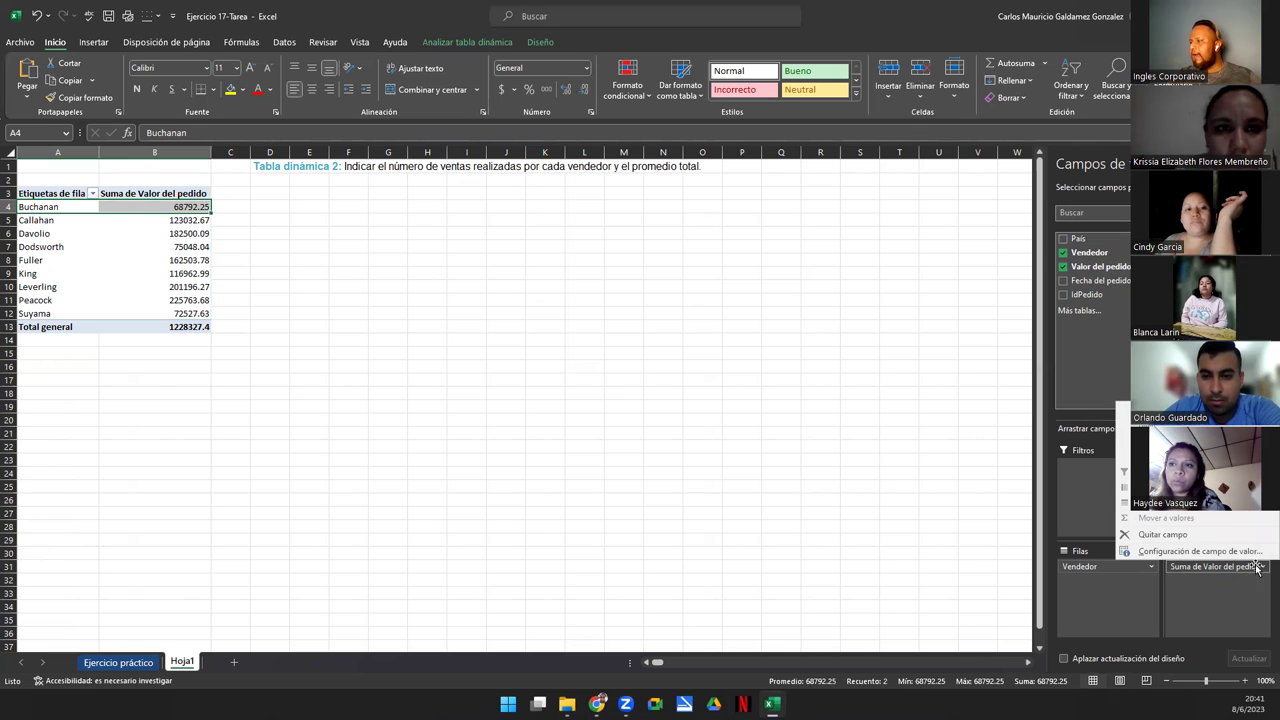
click(1176, 552)
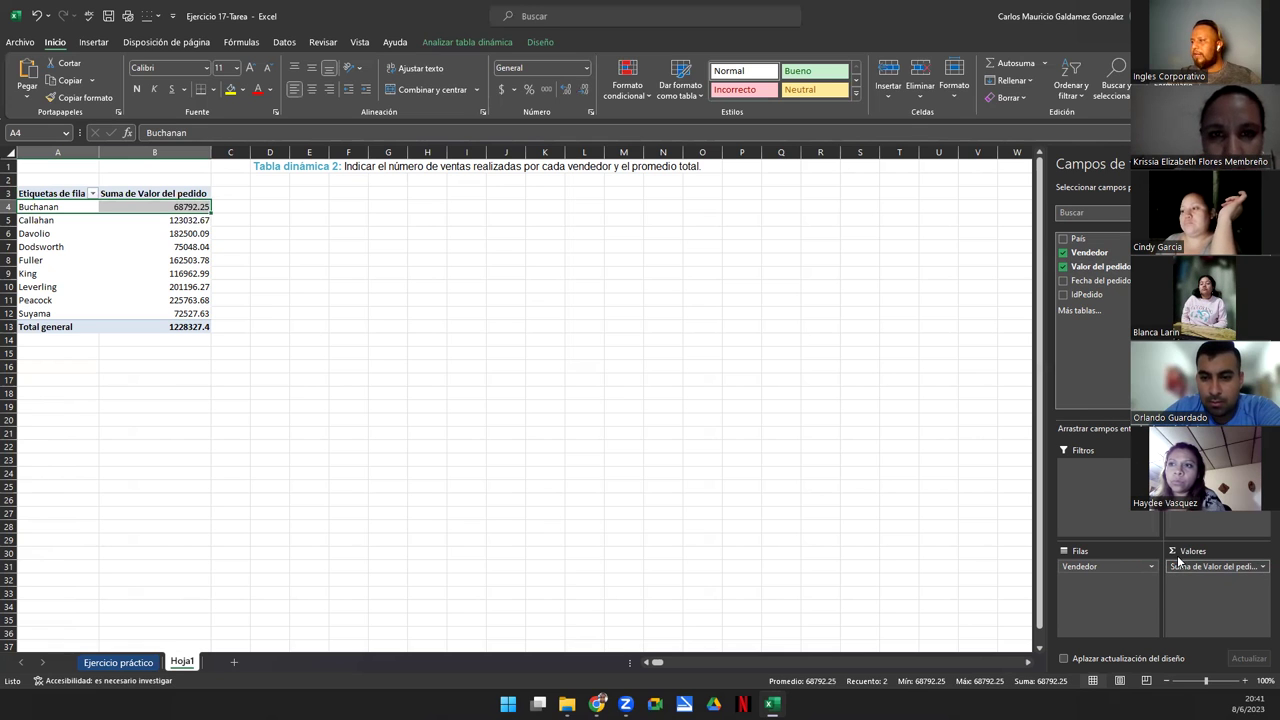
click(255, 297)
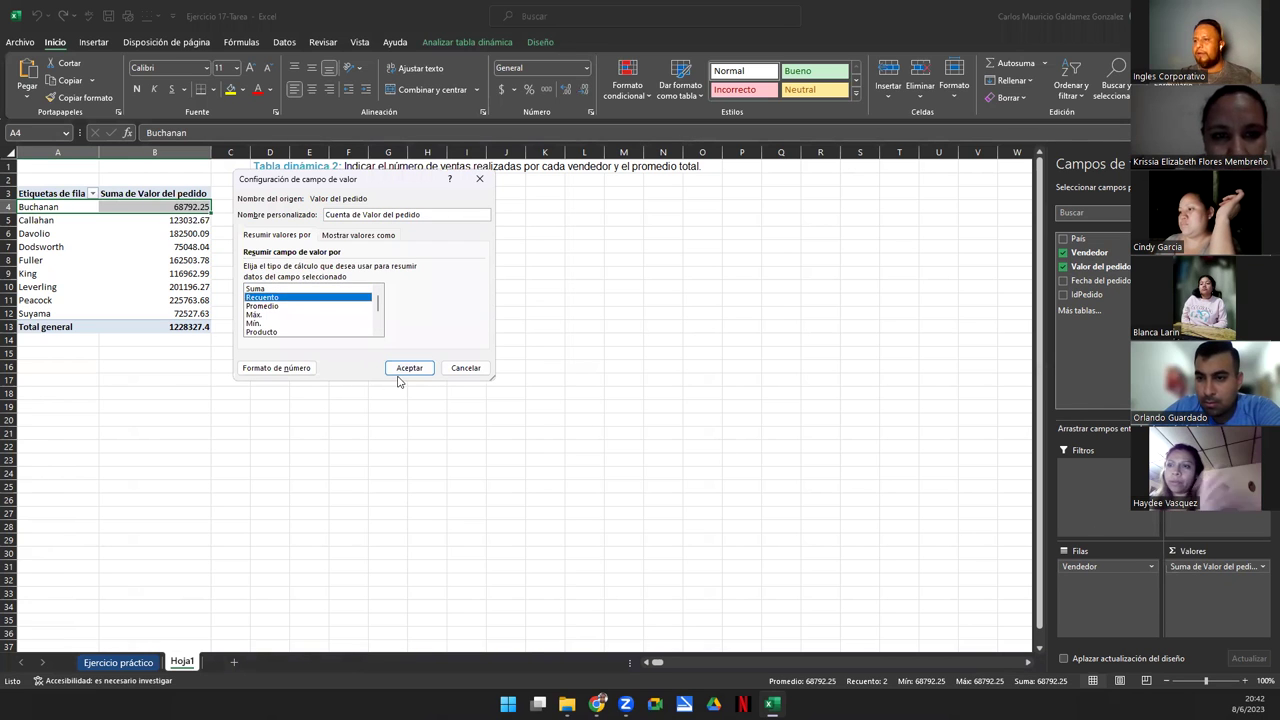
click(400, 367)
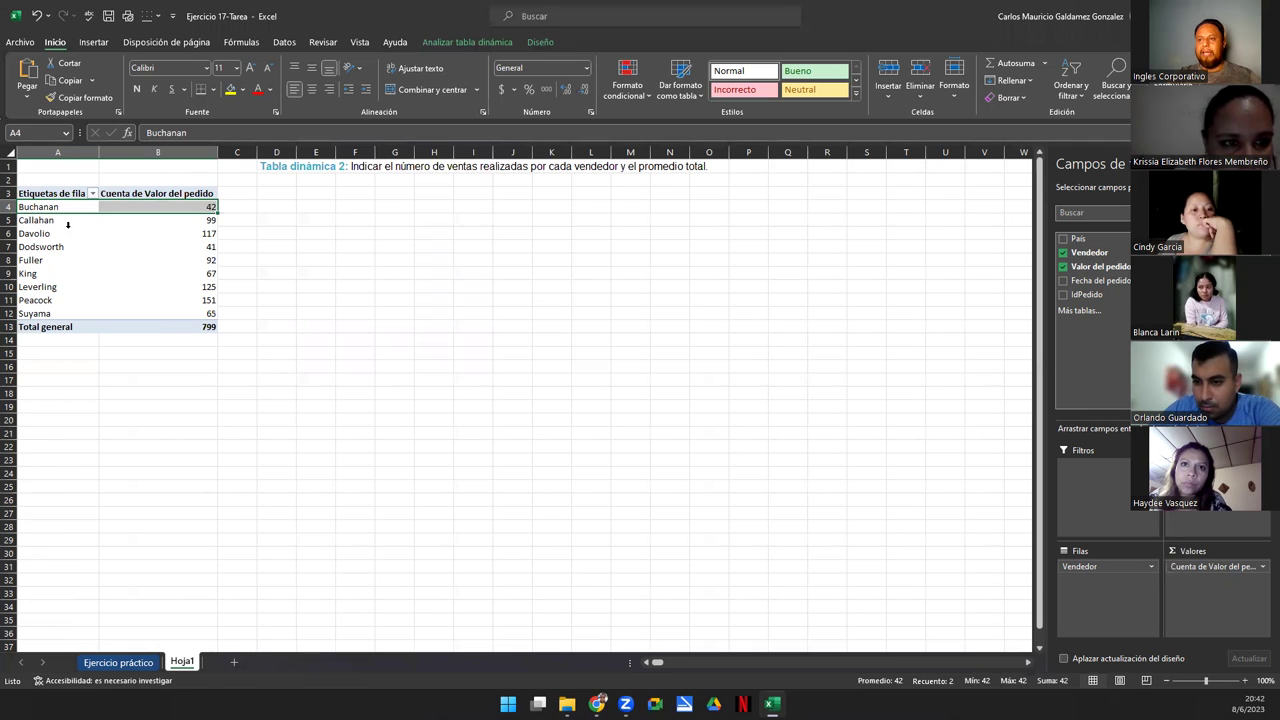
click(170, 207)
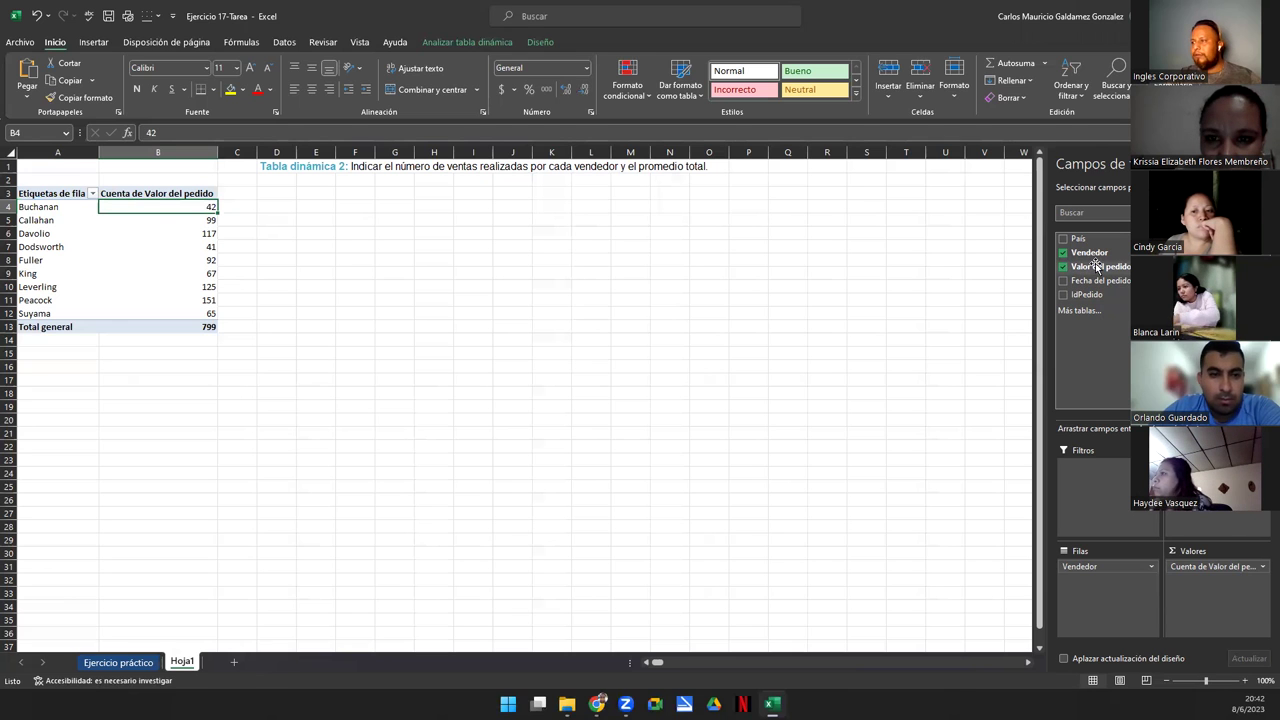
Add Valor del pedido to Valores again summarized as Promedio, averaging 1537.330914
drag(1107, 268, 1242, 585)
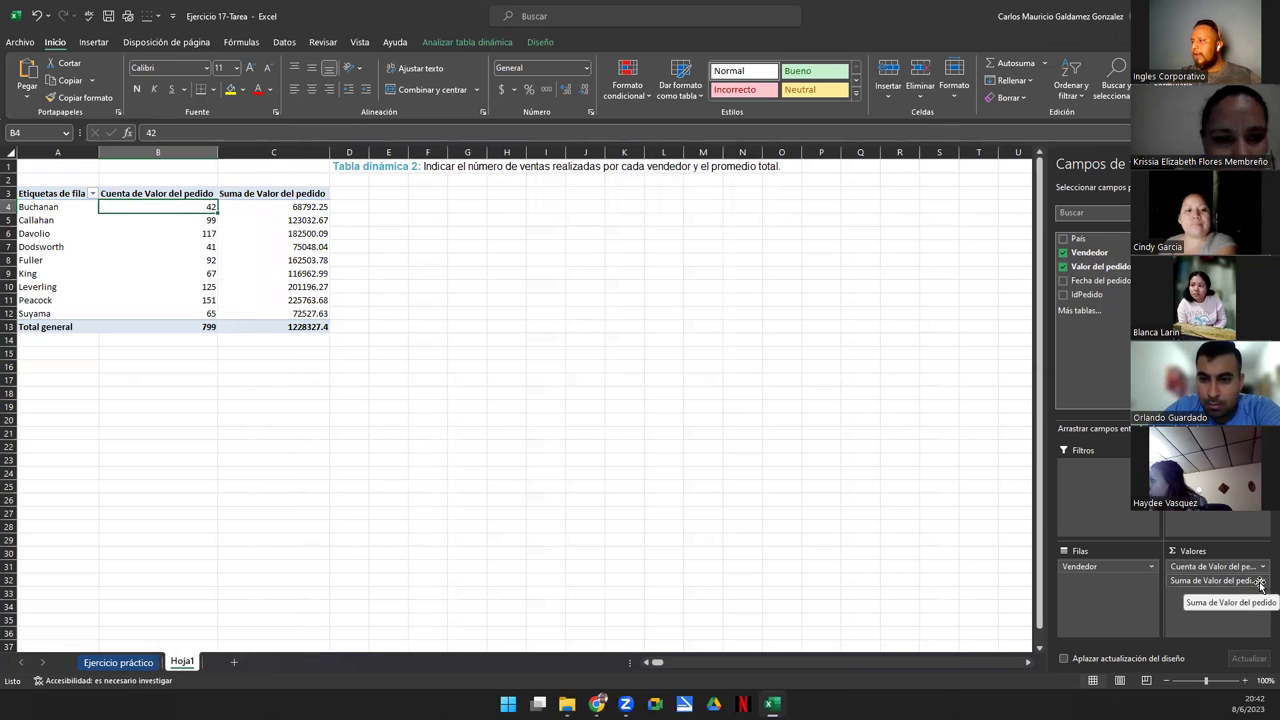
click(1240, 581)
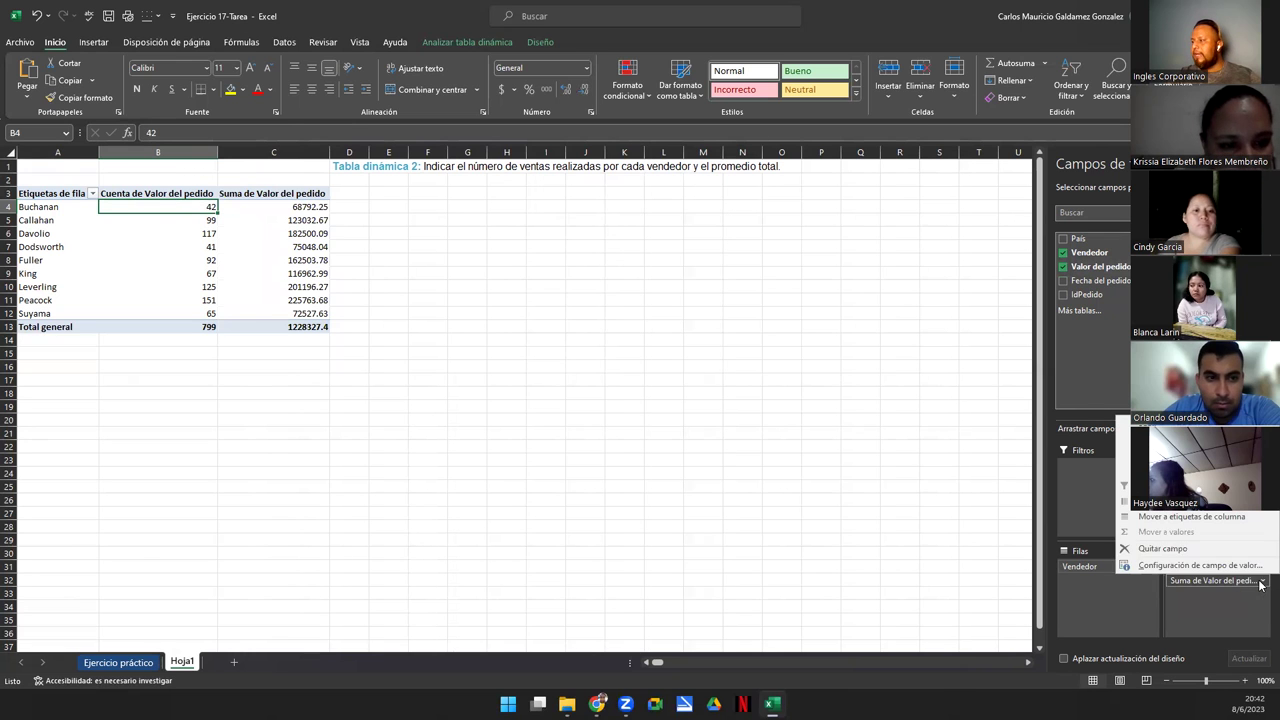
click(1178, 566)
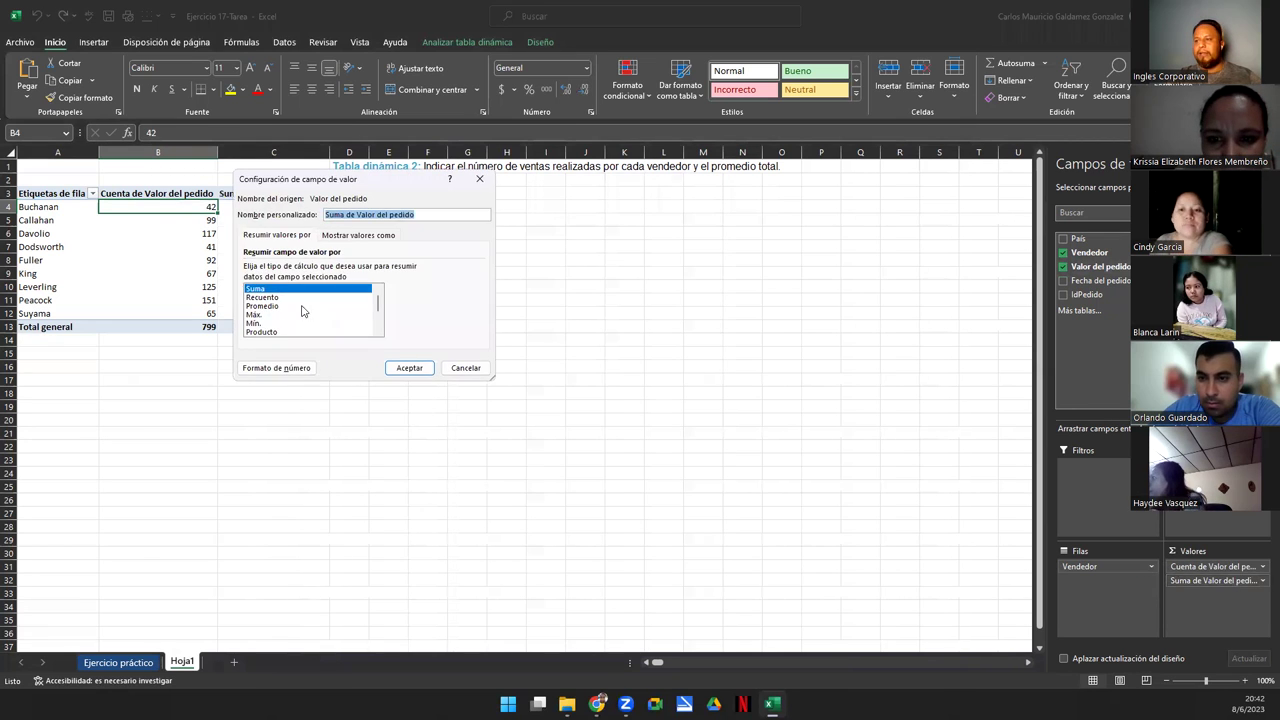
click(308, 305)
click(410, 368)
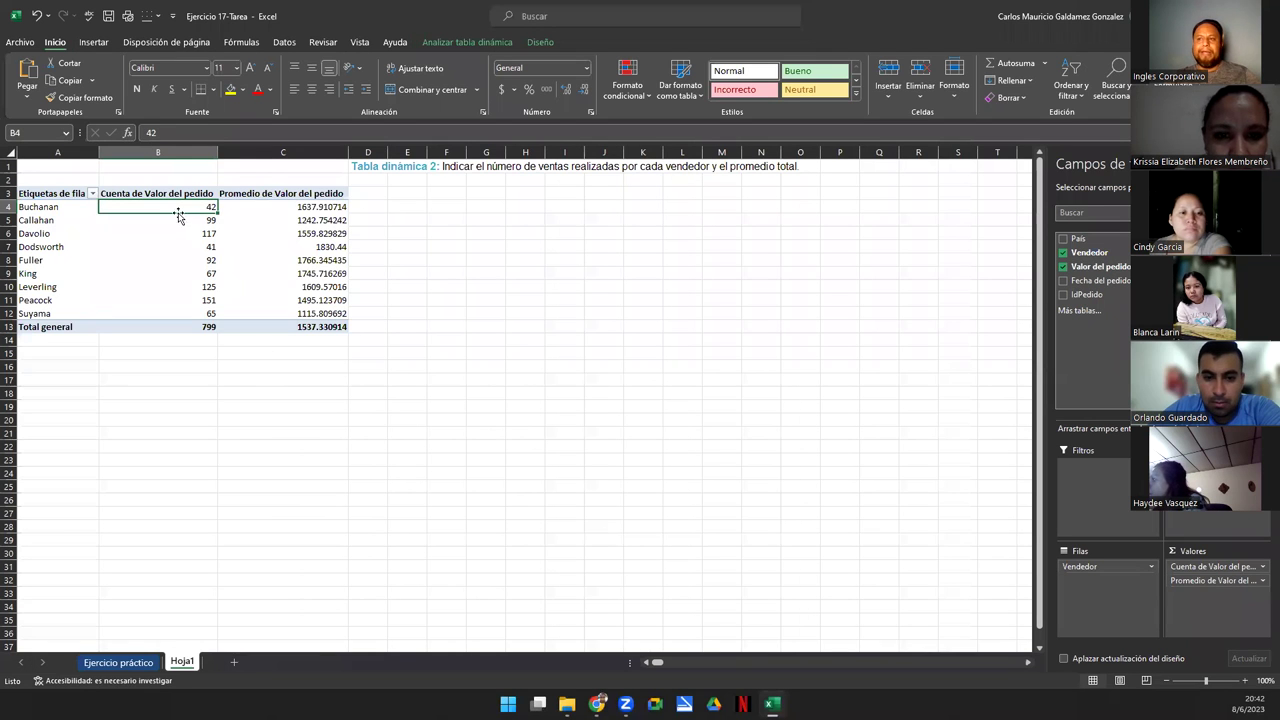
mouse_move(186, 207)
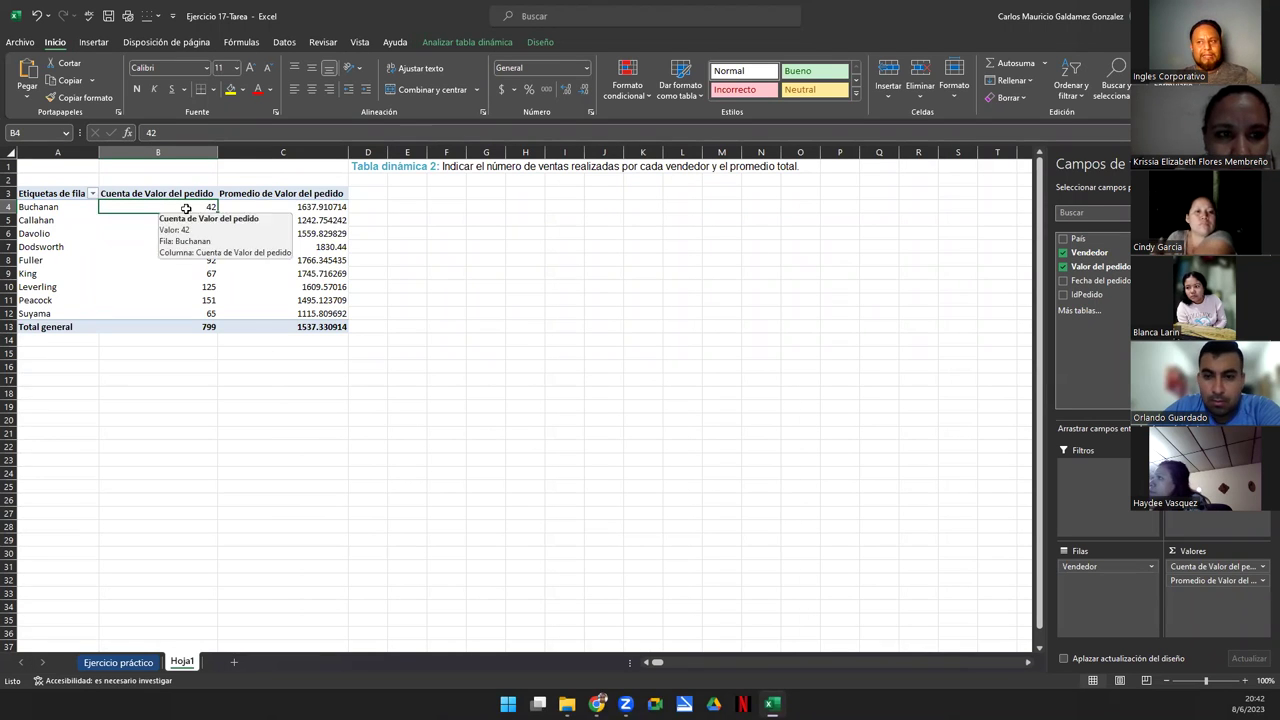
click(268, 207)
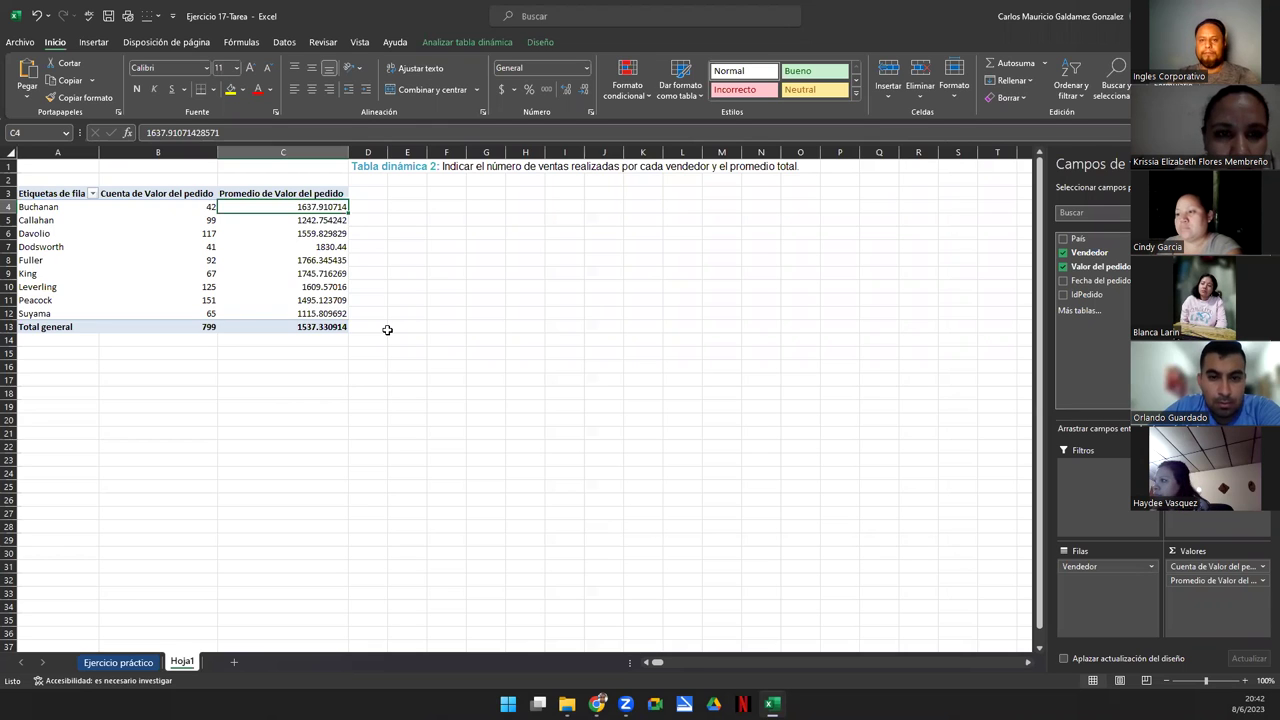
Format the average column C4:C13 as Moneda with two decimals, showing $1,537.33 overall
click(152, 242)
drag(45, 193, 278, 326)
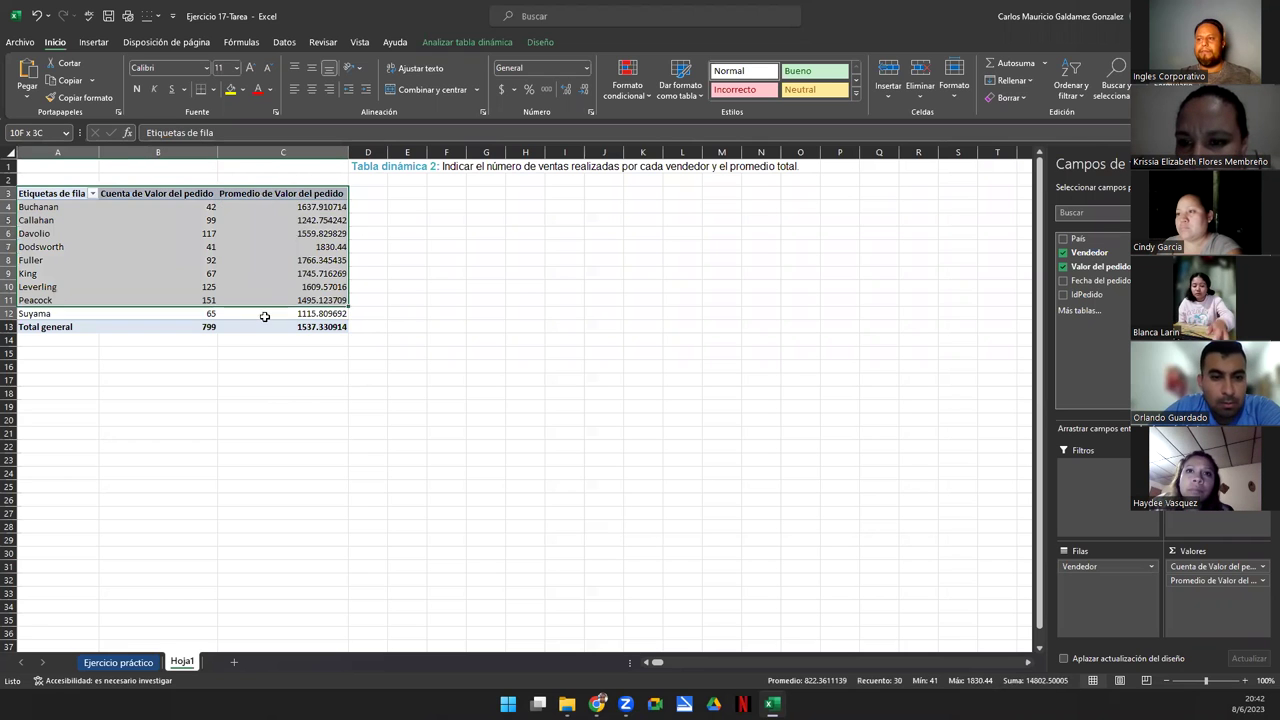
drag(185, 206, 182, 328)
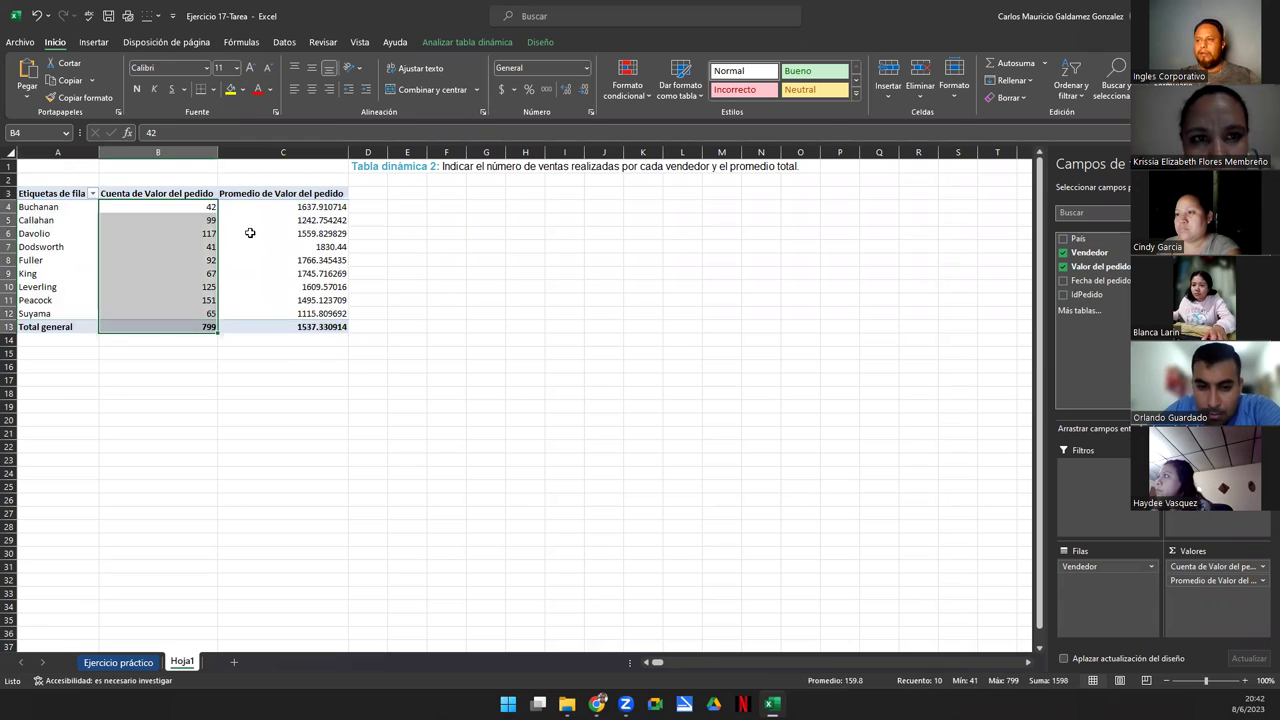
drag(250, 205, 279, 327)
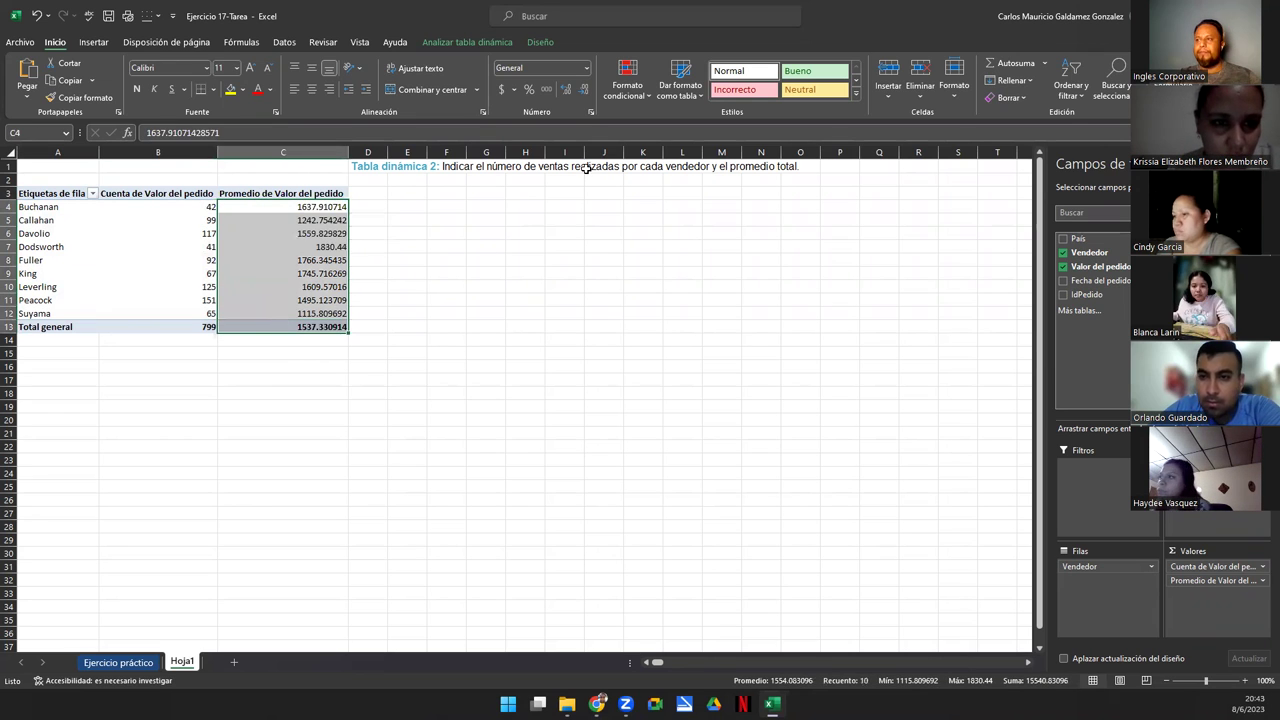
click(501, 90)
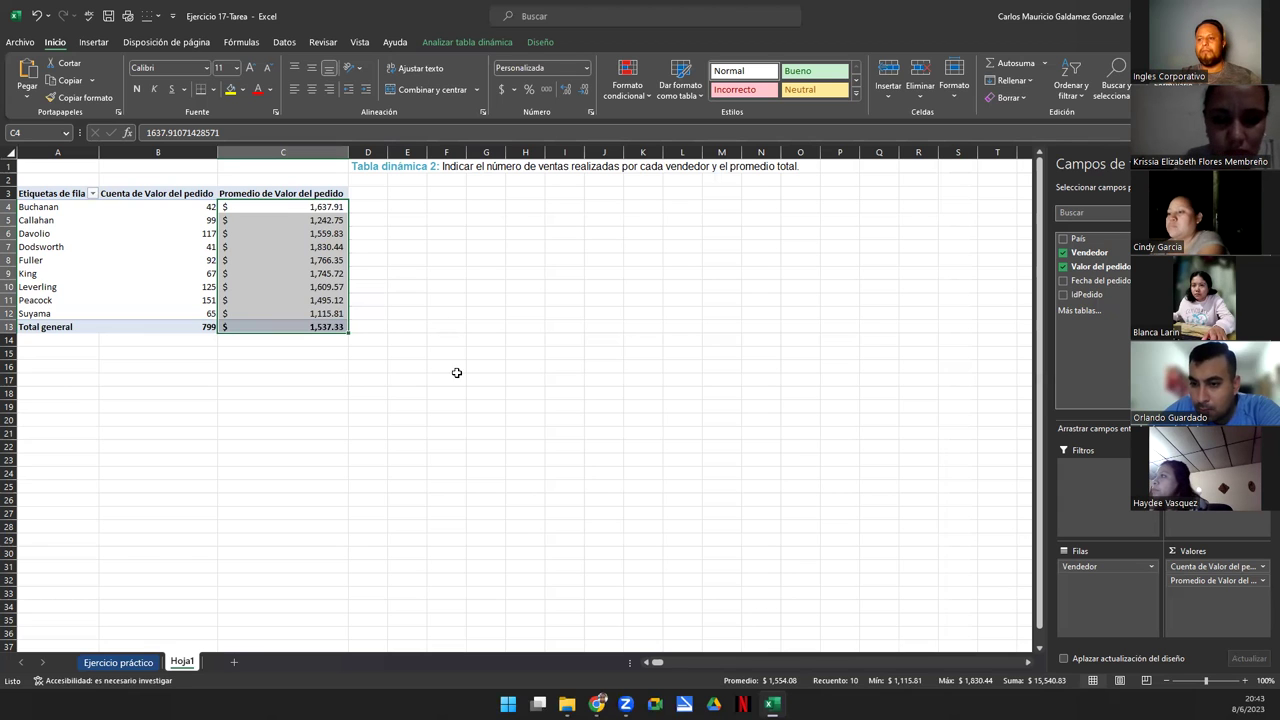
click(288, 273)
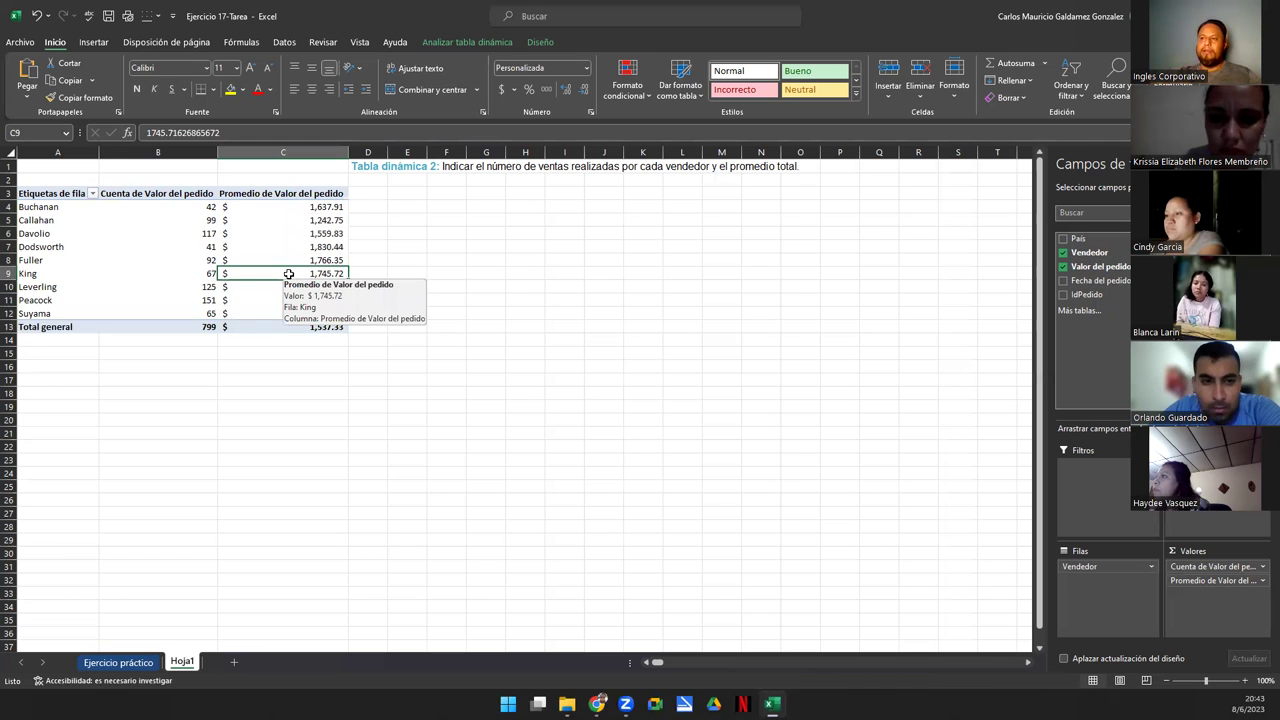
click(151, 245)
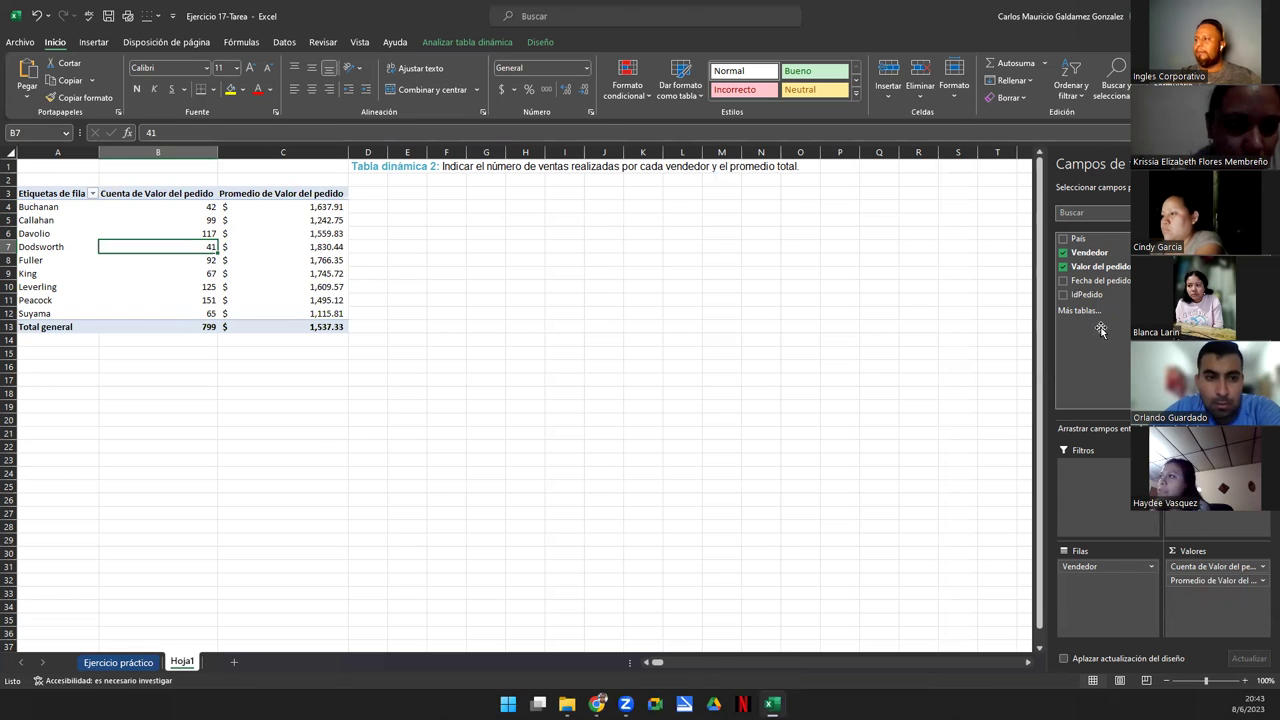
Add País above Vendedor in Filas, grouping sellers under EE.UU. and RU
drag(1076, 238, 1078, 566)
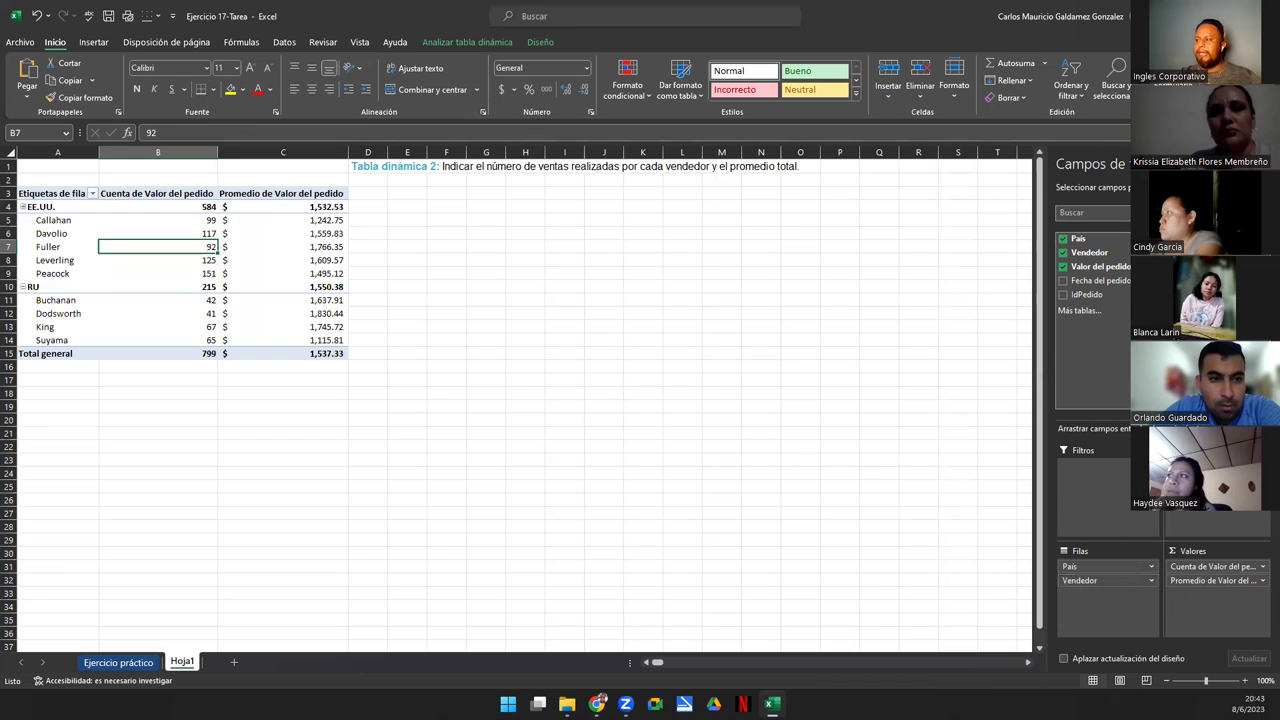
click(63, 209)
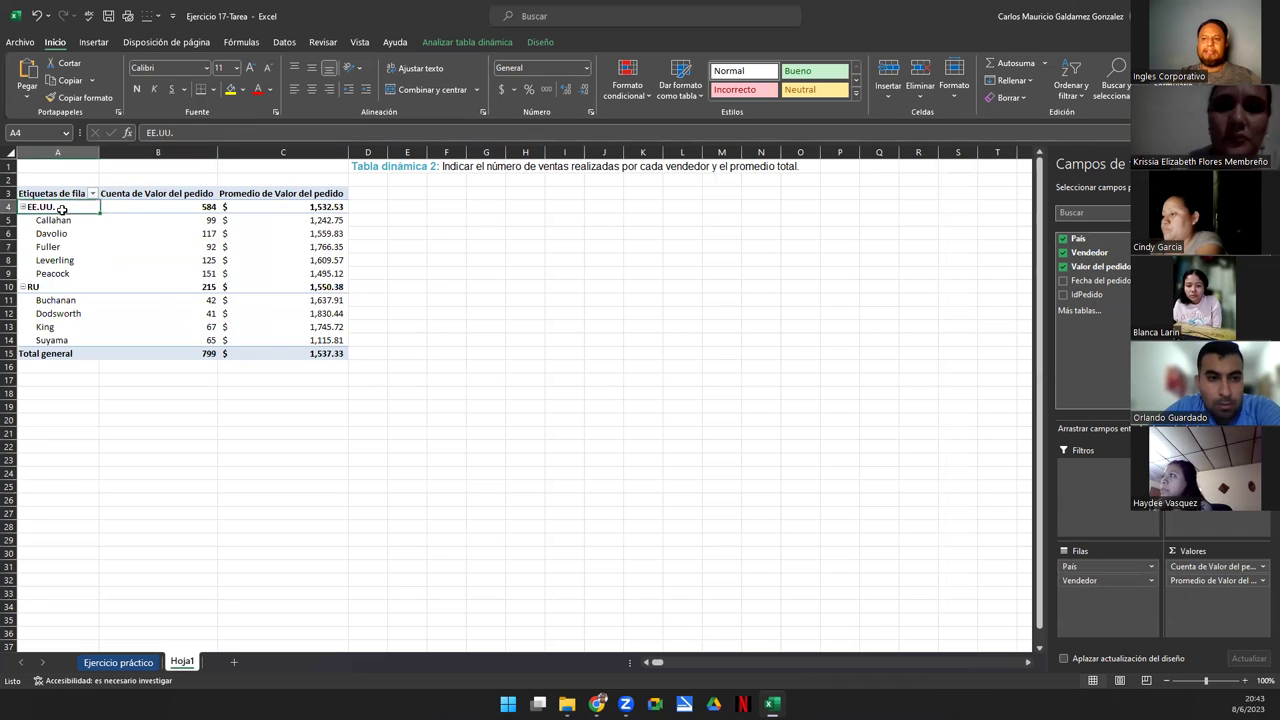
click(48, 287)
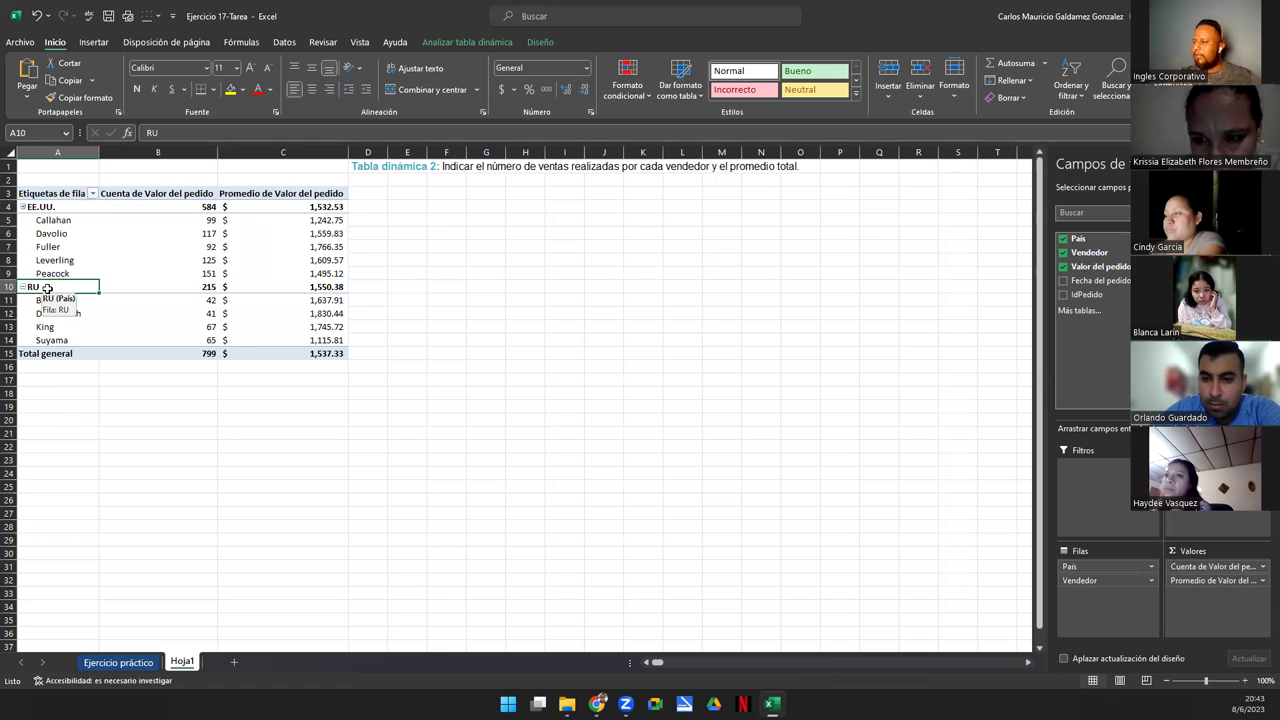
click(40, 207)
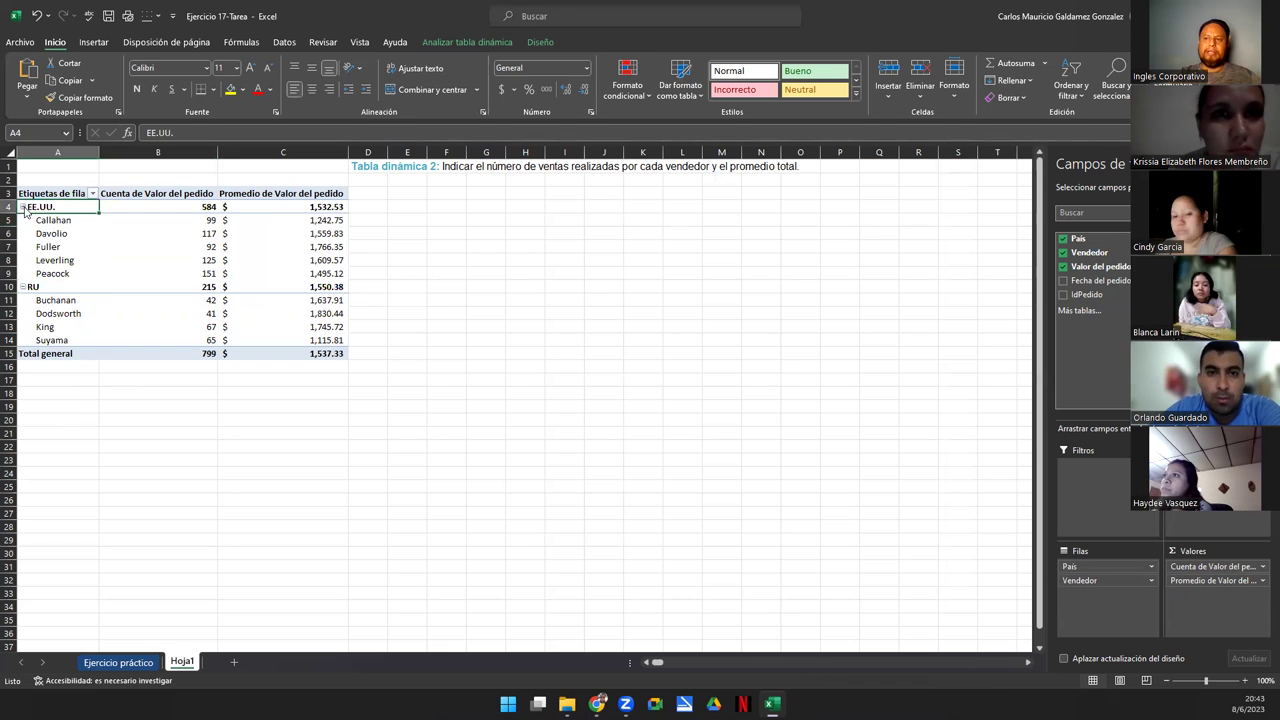
Collapse and then re-expand the EE.UU. and RU country groups
click(21, 207)
click(22, 221)
click(22, 220)
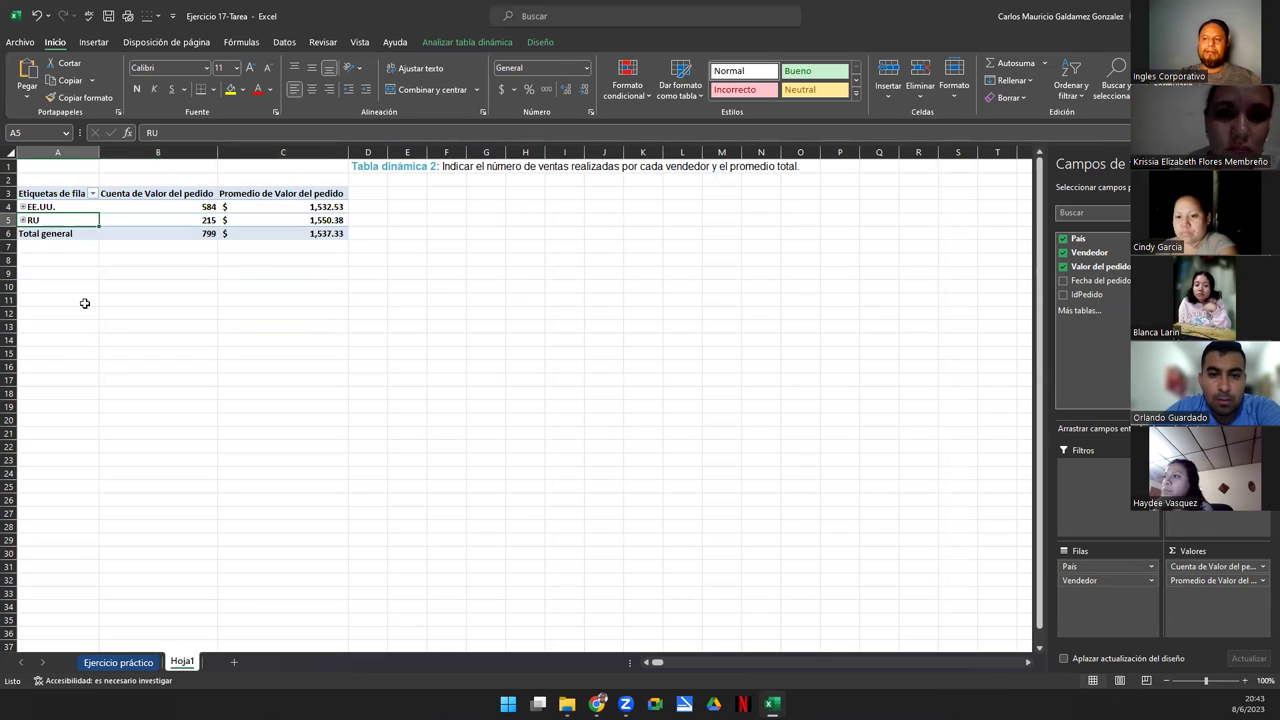
click(21, 207)
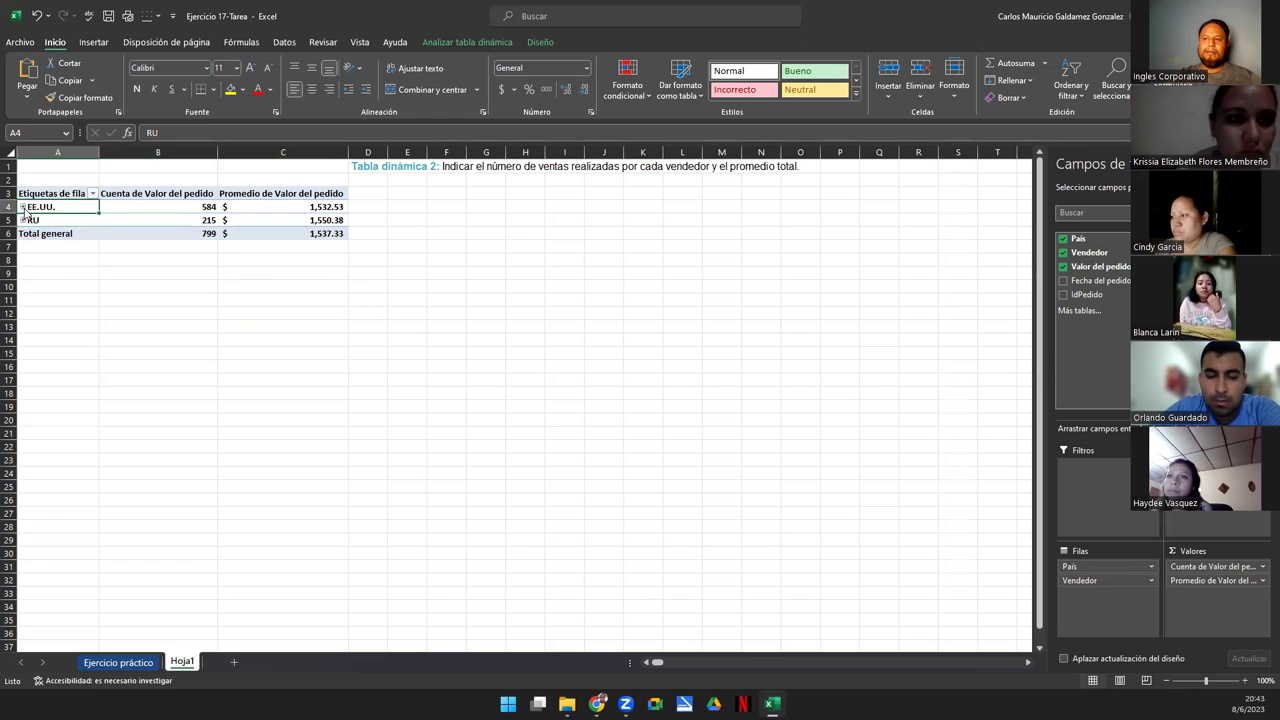
click(22, 287)
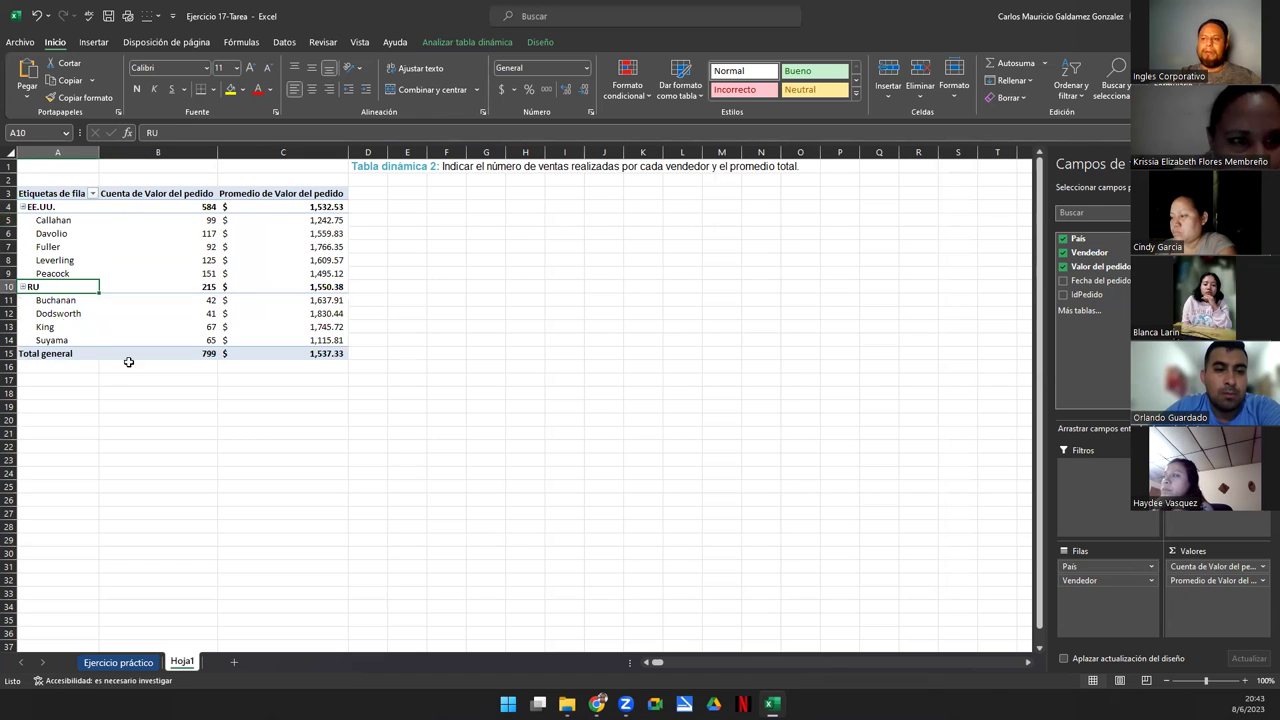
drag(1090, 571, 1092, 588)
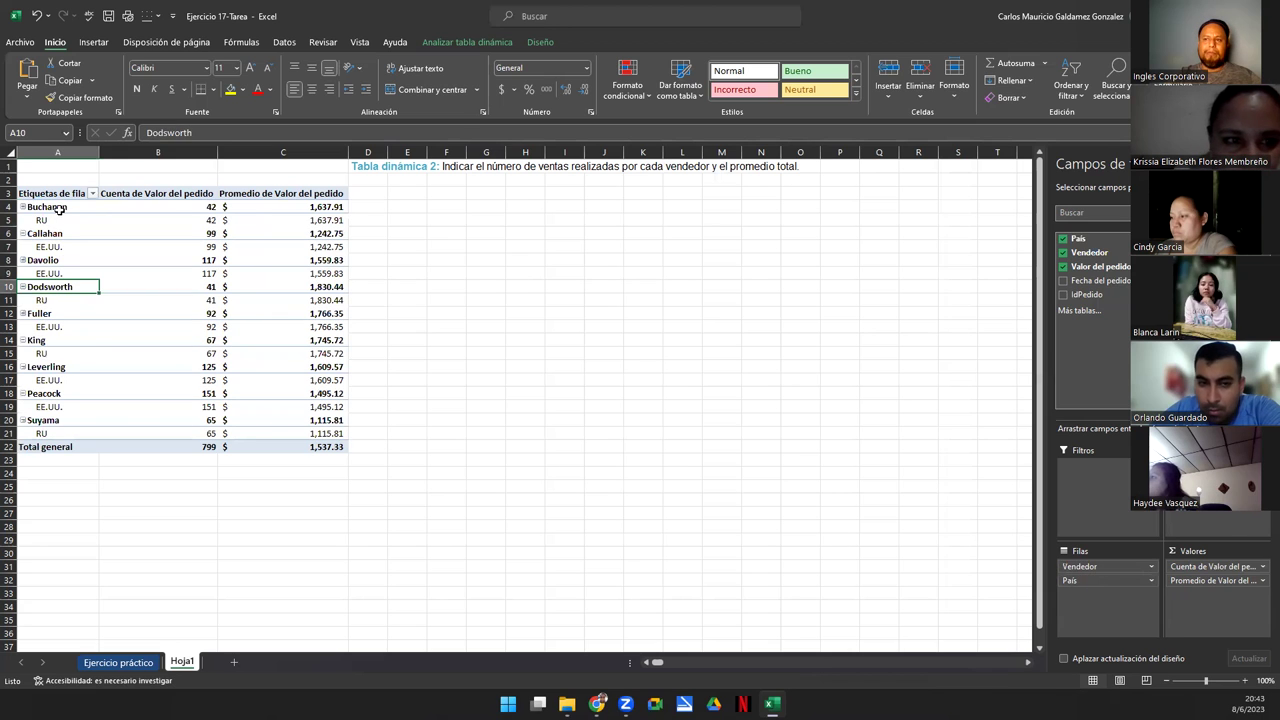
click(60, 208)
click(56, 221)
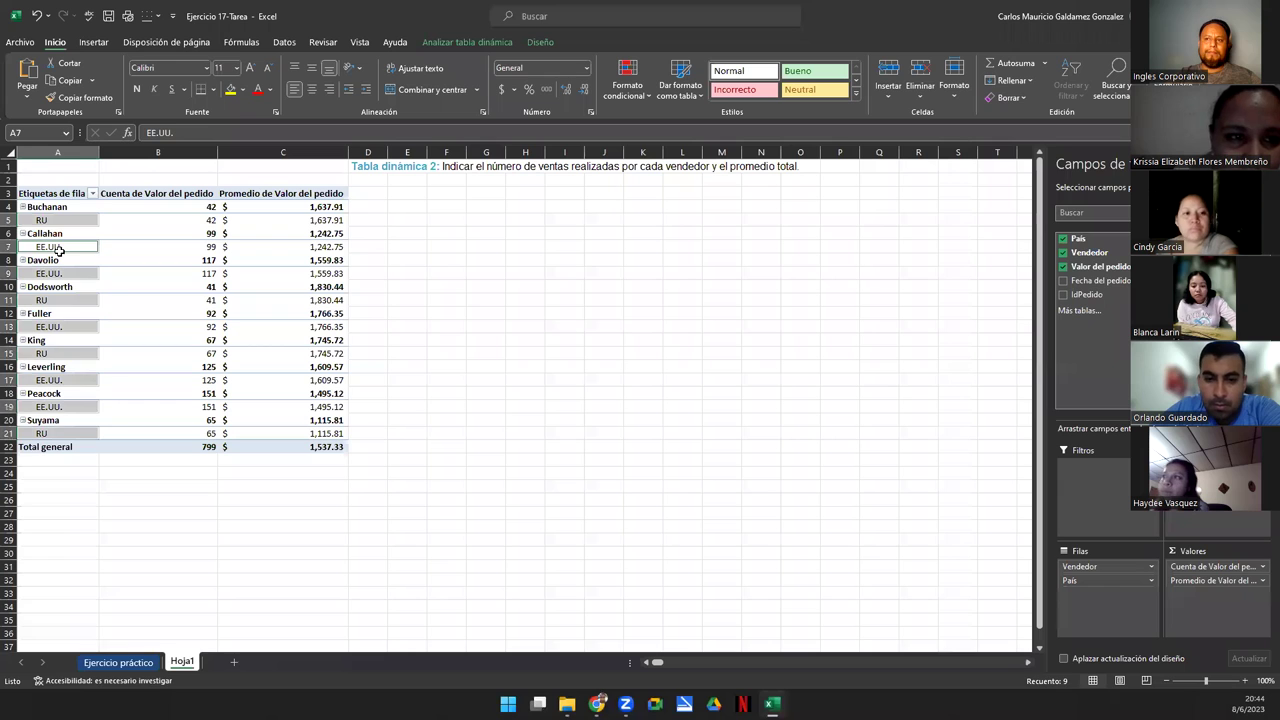
click(58, 248)
click(60, 300)
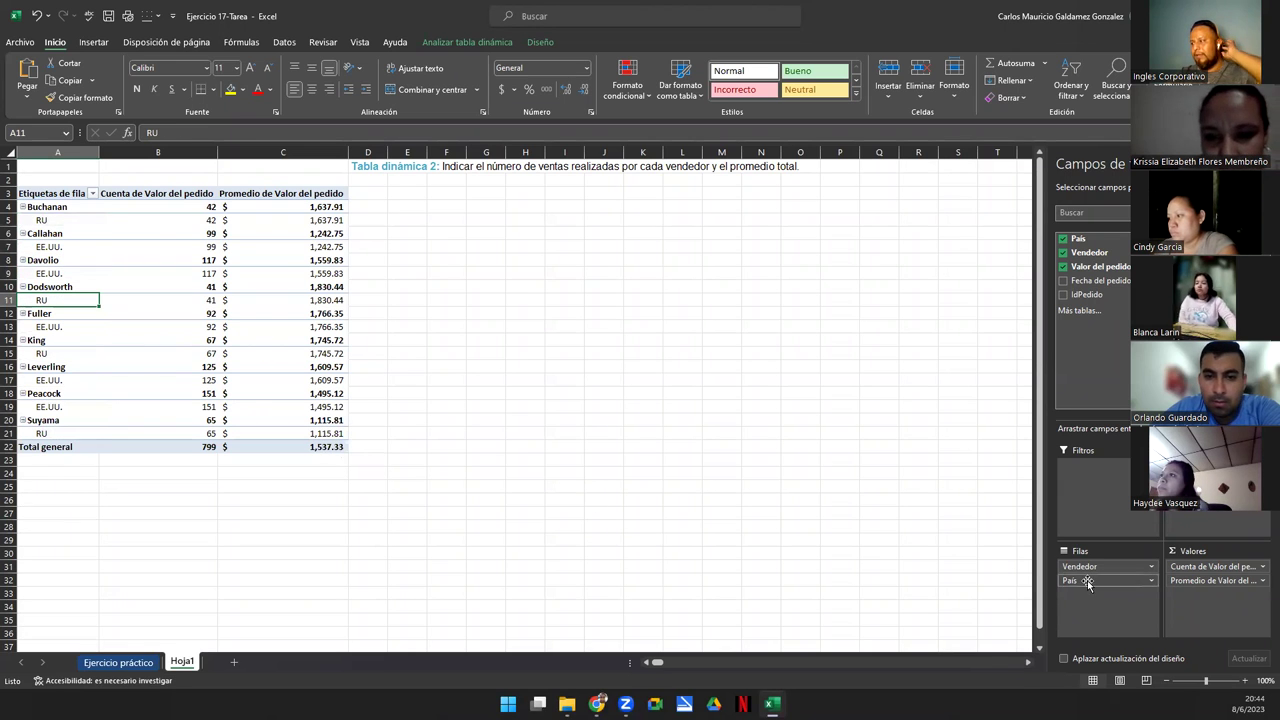
drag(1093, 569, 1095, 586)
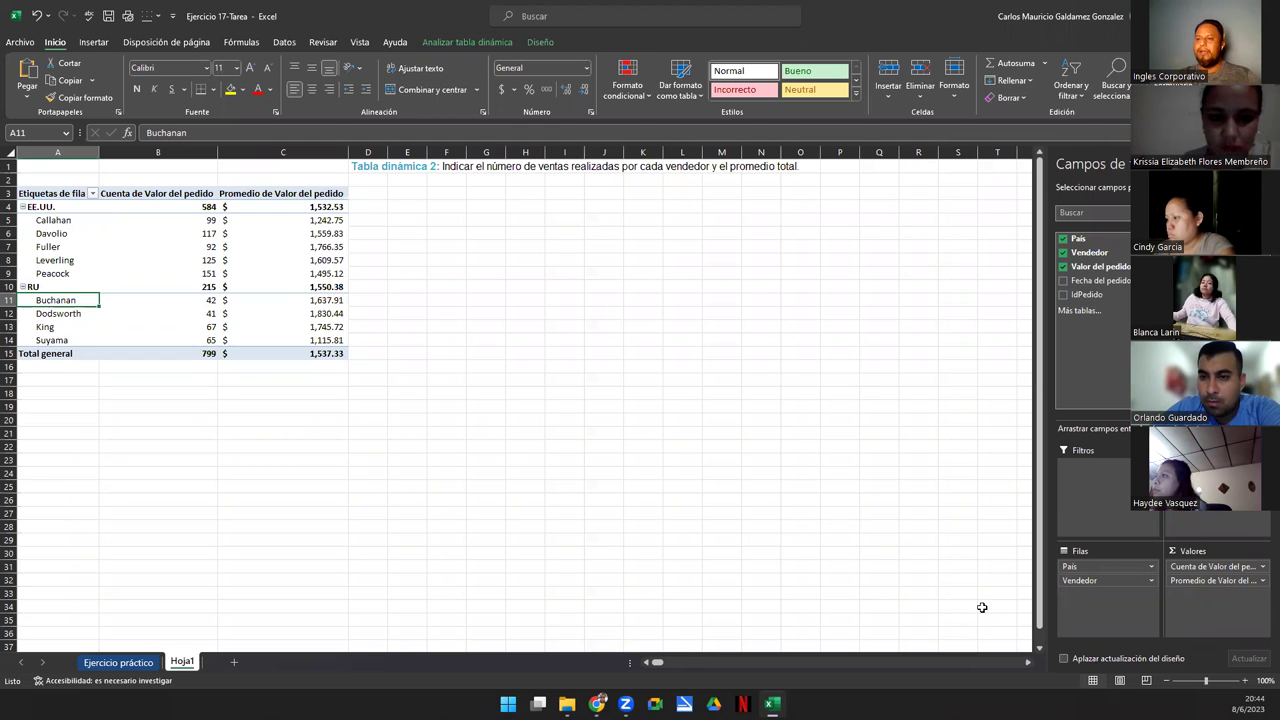
click(175, 246)
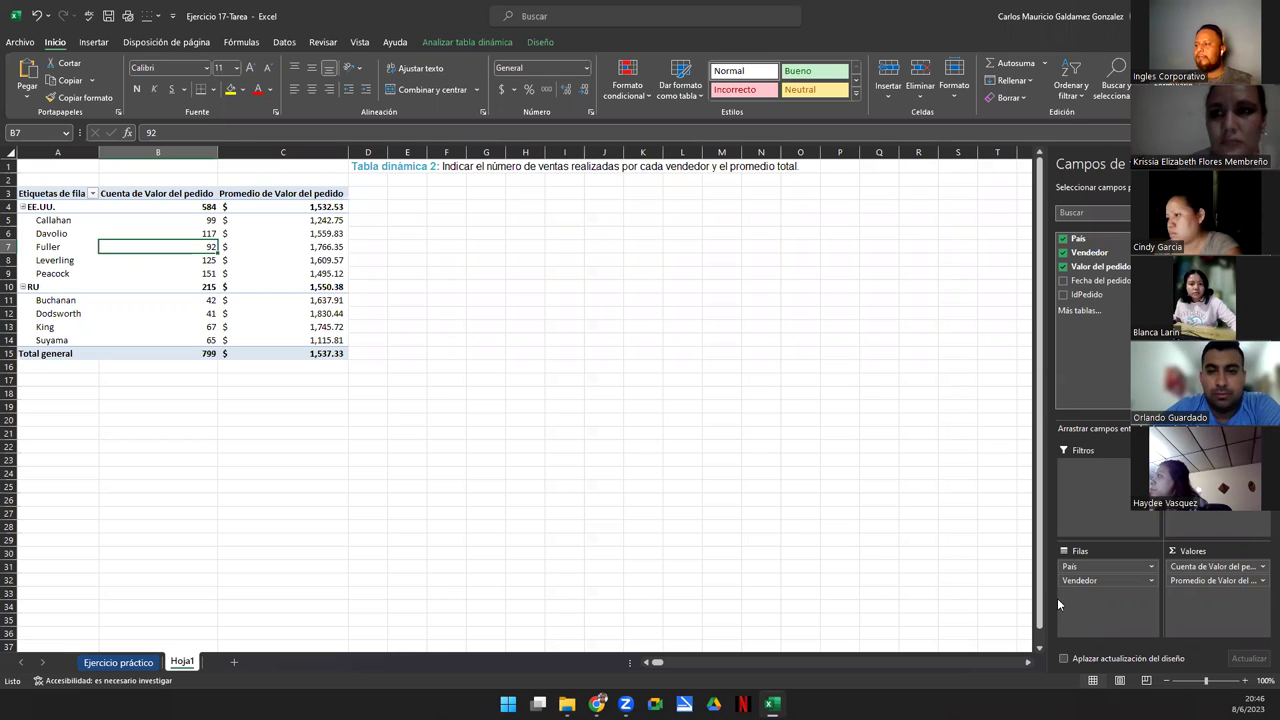
Remove País from Filas, leaving nine ungrouped sellers totaling 799 orders at $1,537.33
drag(1110, 568, 866, 528)
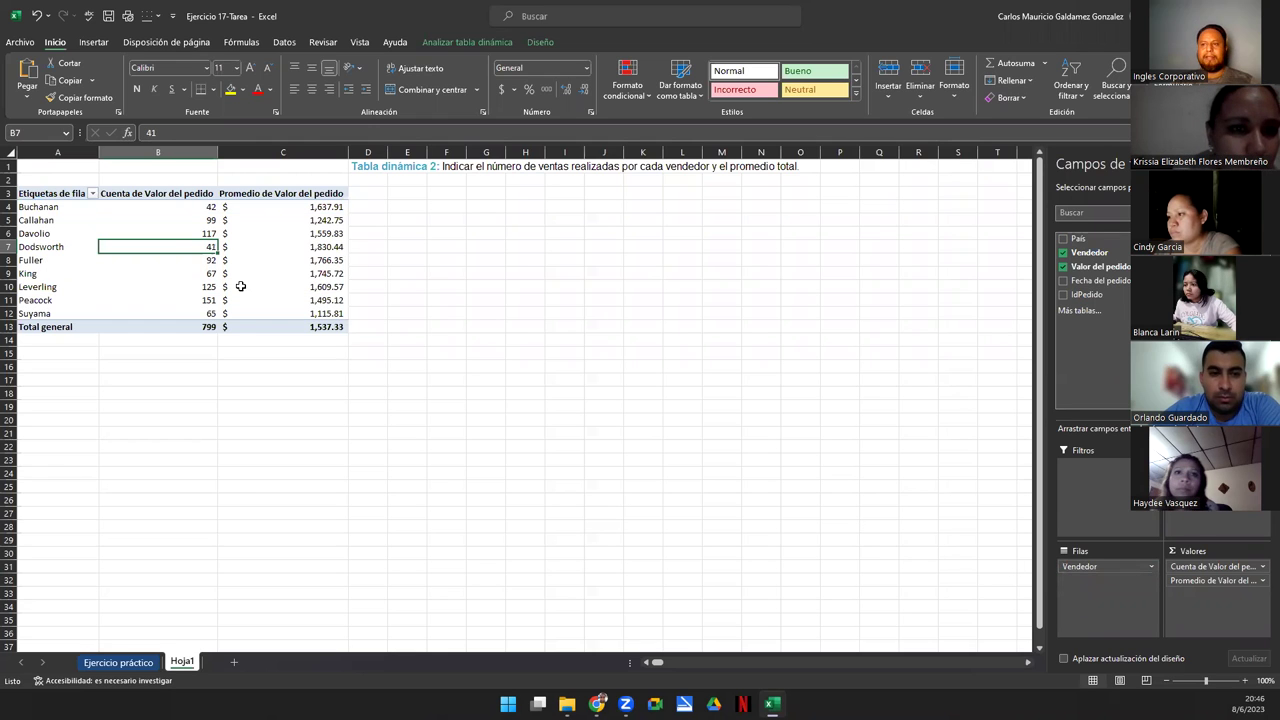
drag(30, 206, 255, 302)
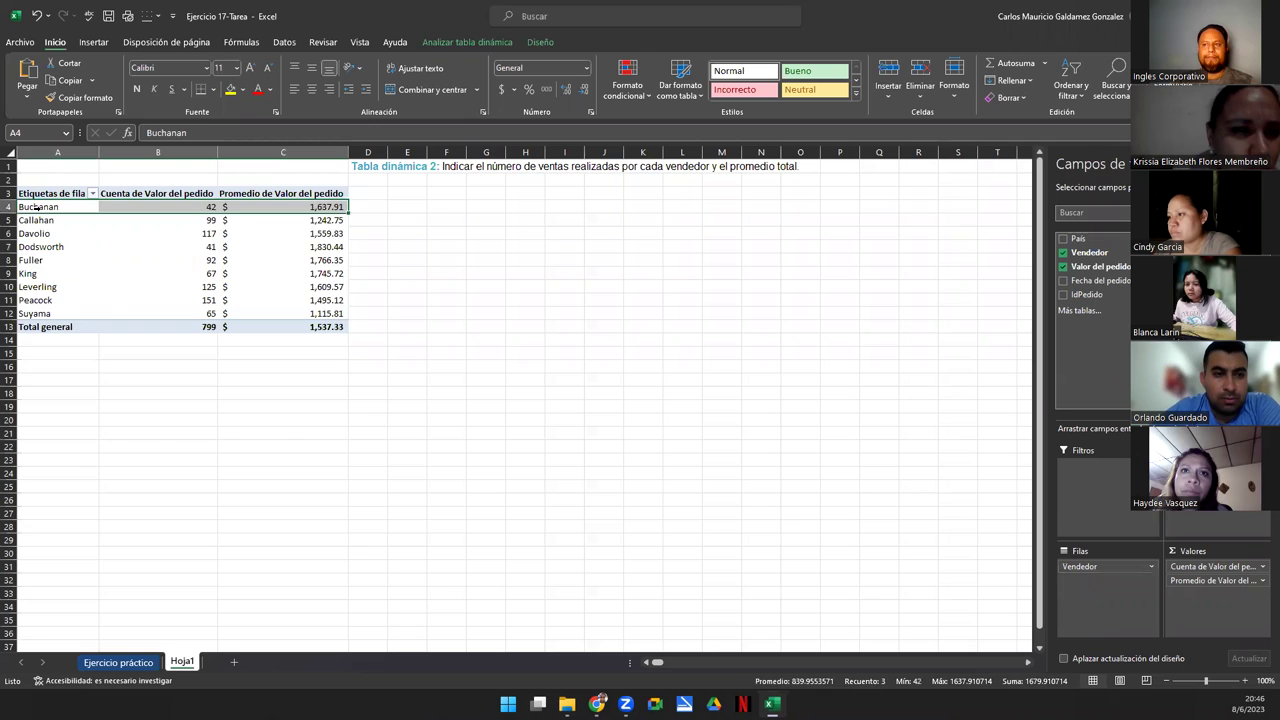
click(255, 302)
mouse_move(283, 300)
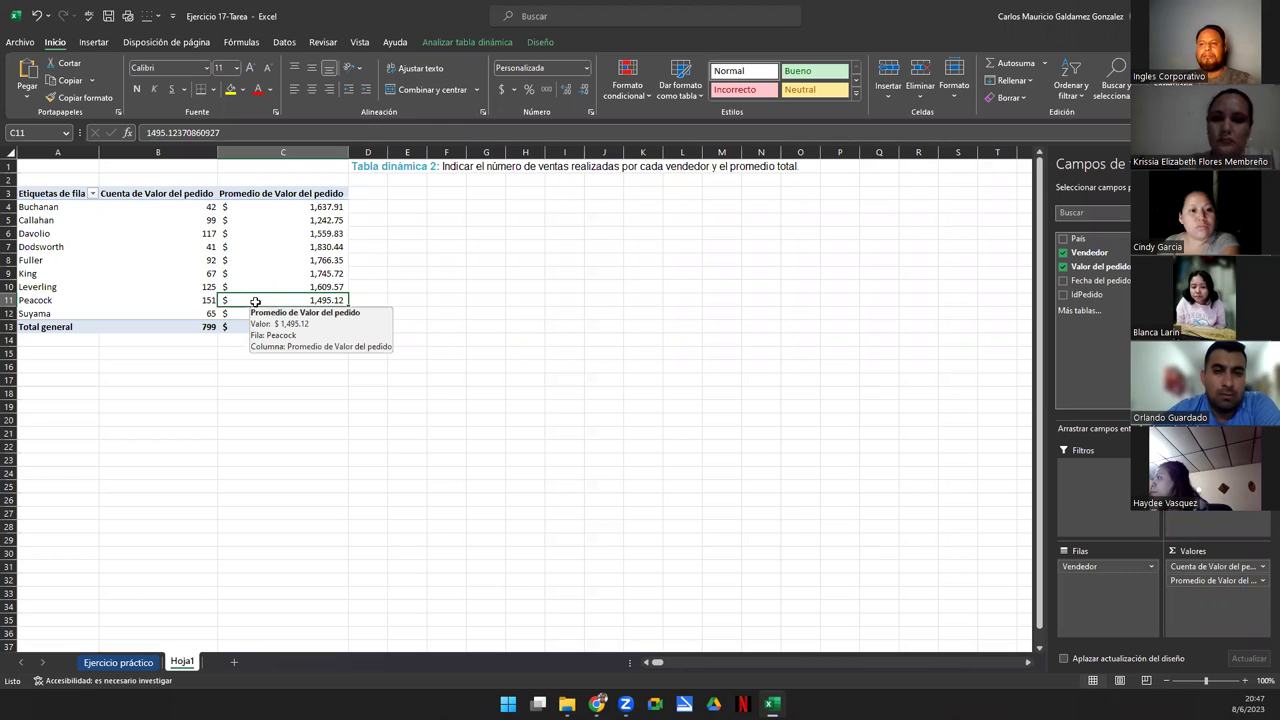
click(383, 166)
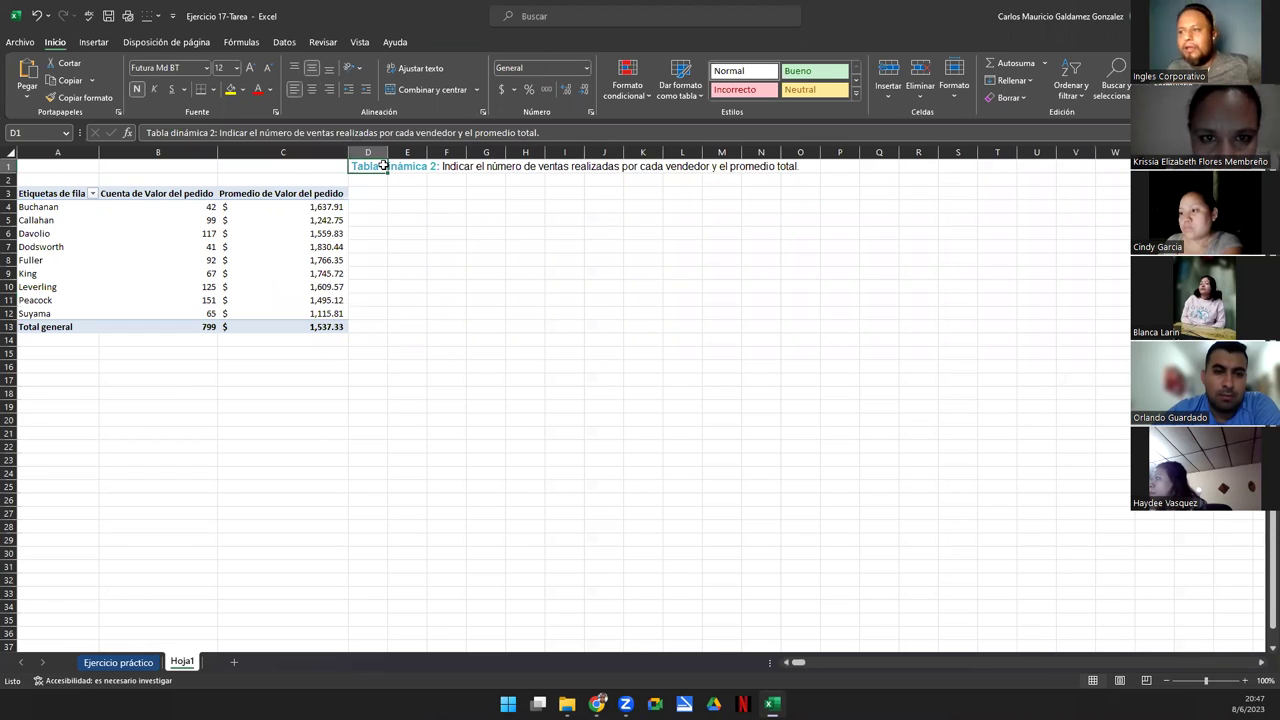
click(194, 247)
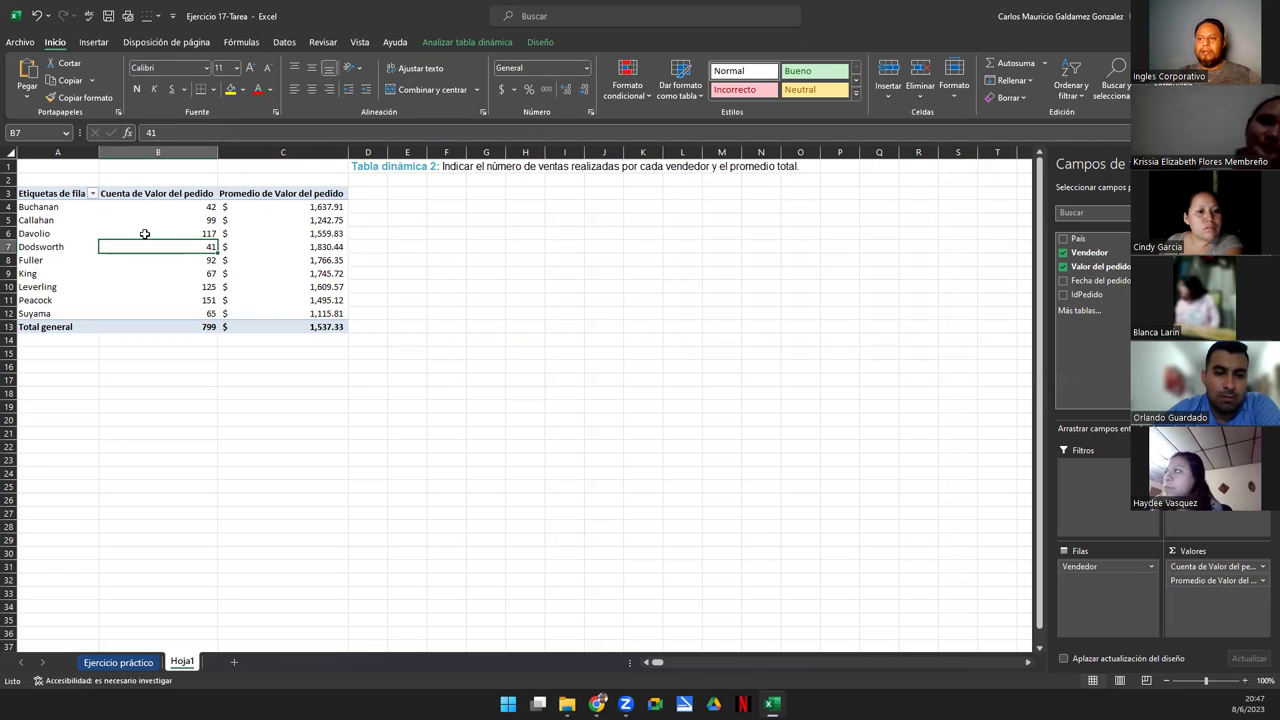
Insert a Columna agrupada 3D pivot chart of each seller's order count and average
click(97, 43)
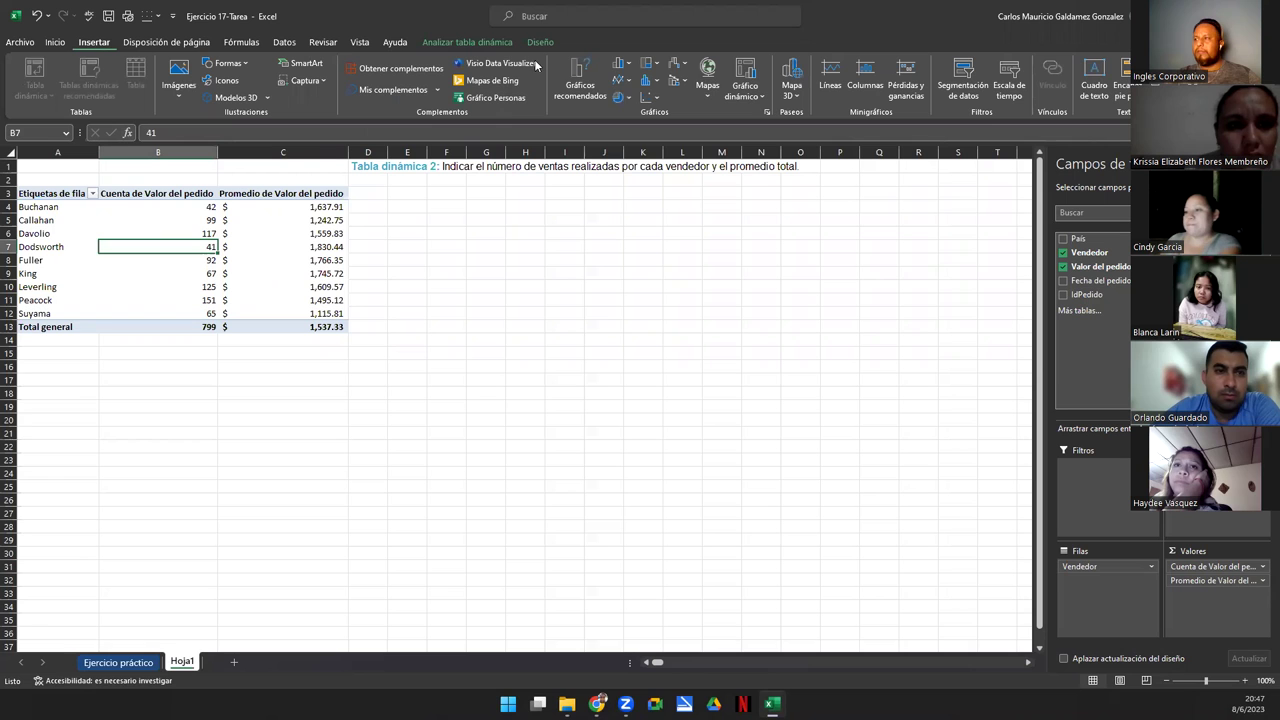
click(745, 72)
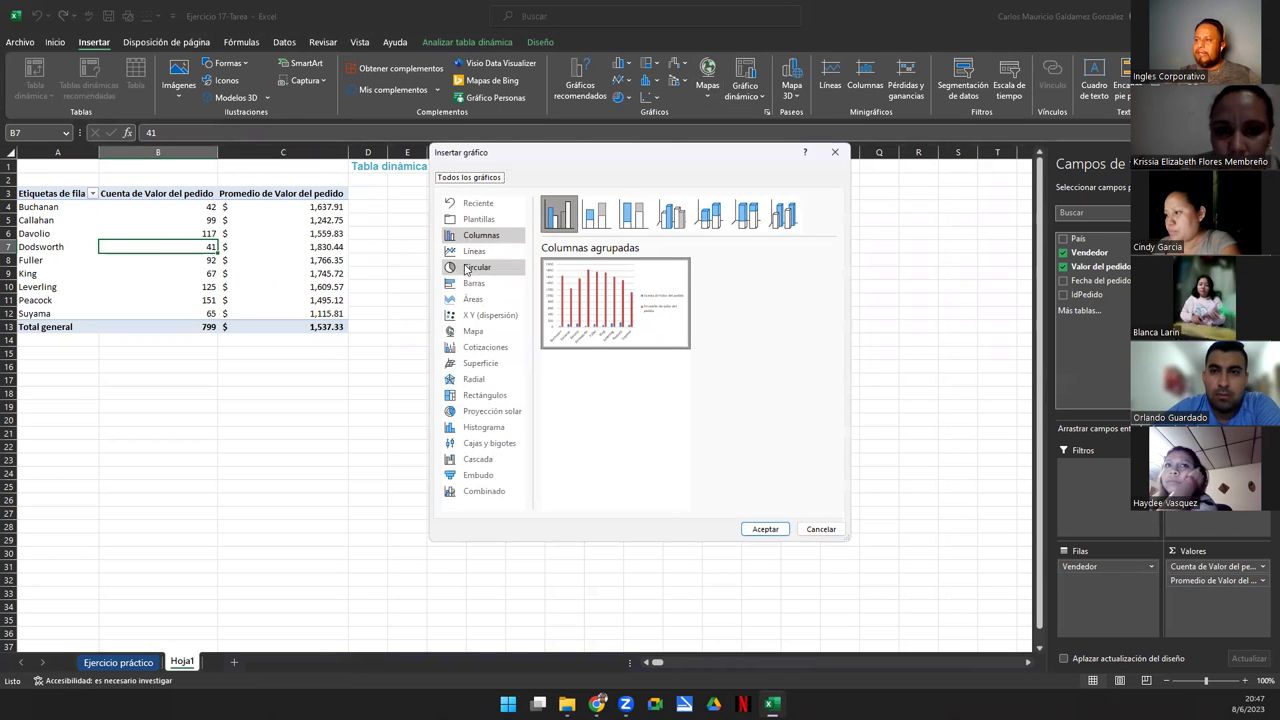
click(668, 222)
click(711, 226)
click(672, 220)
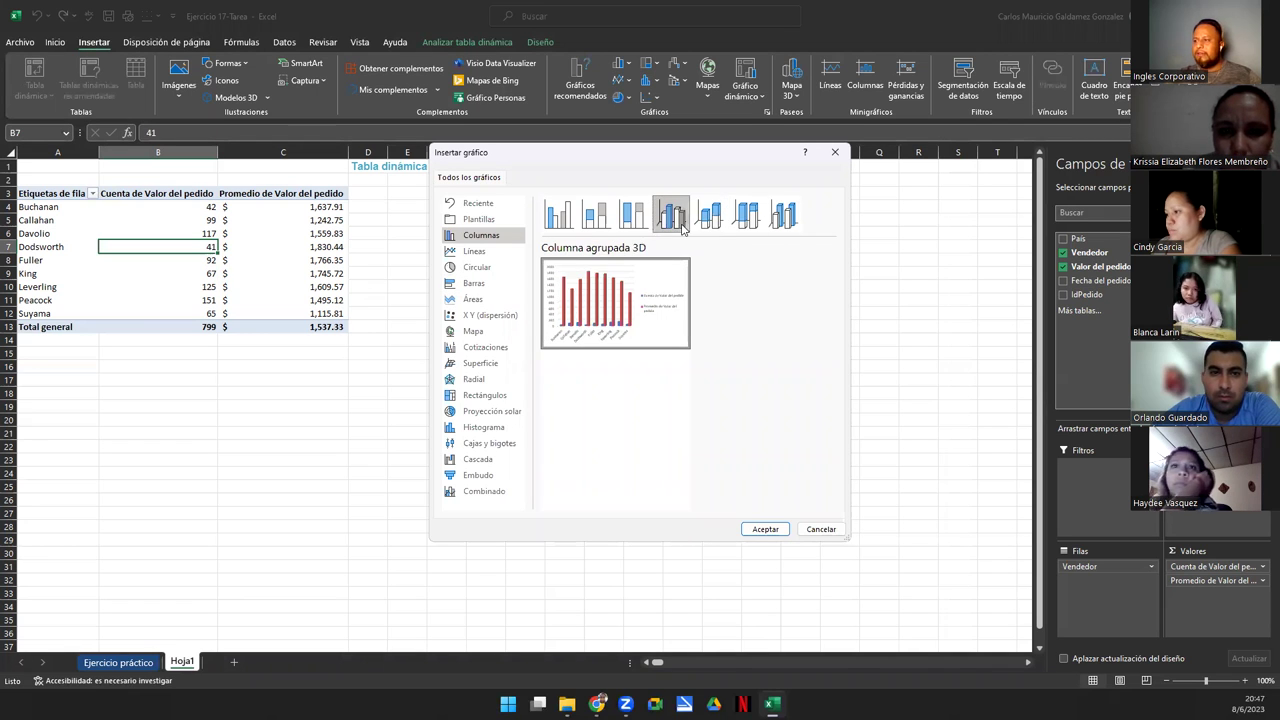
click(763, 529)
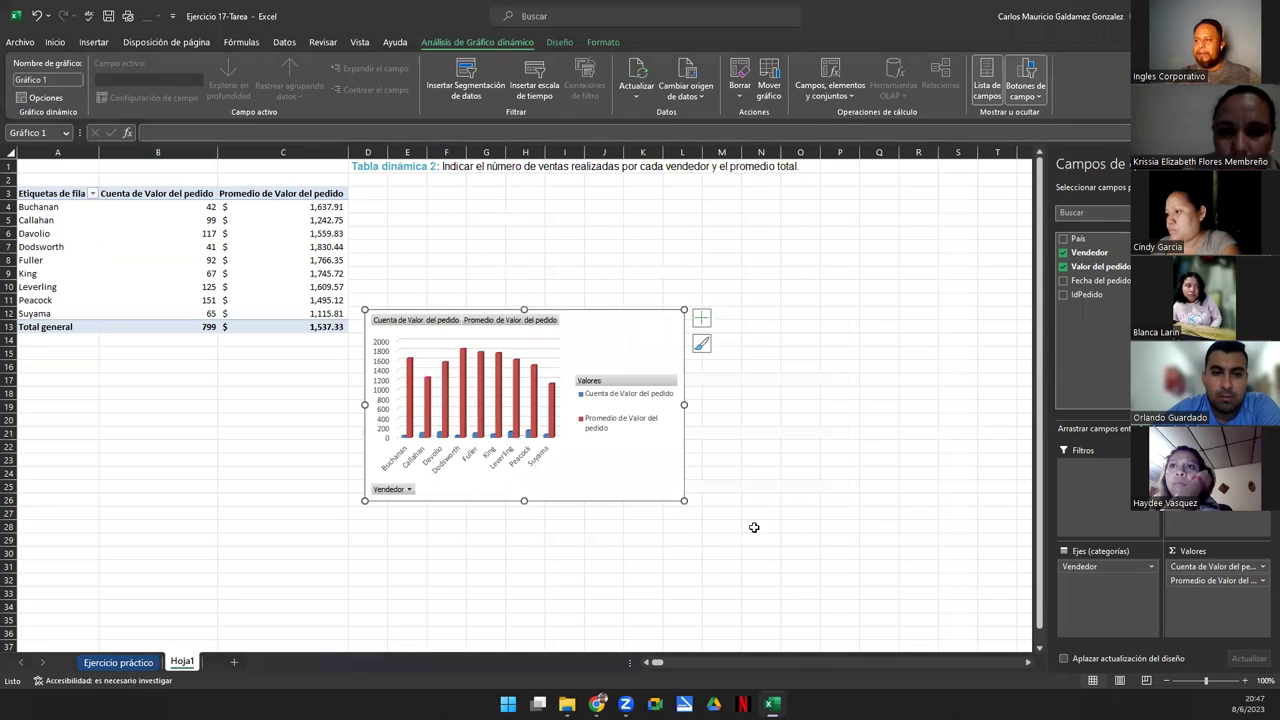
drag(616, 232, 600, 187)
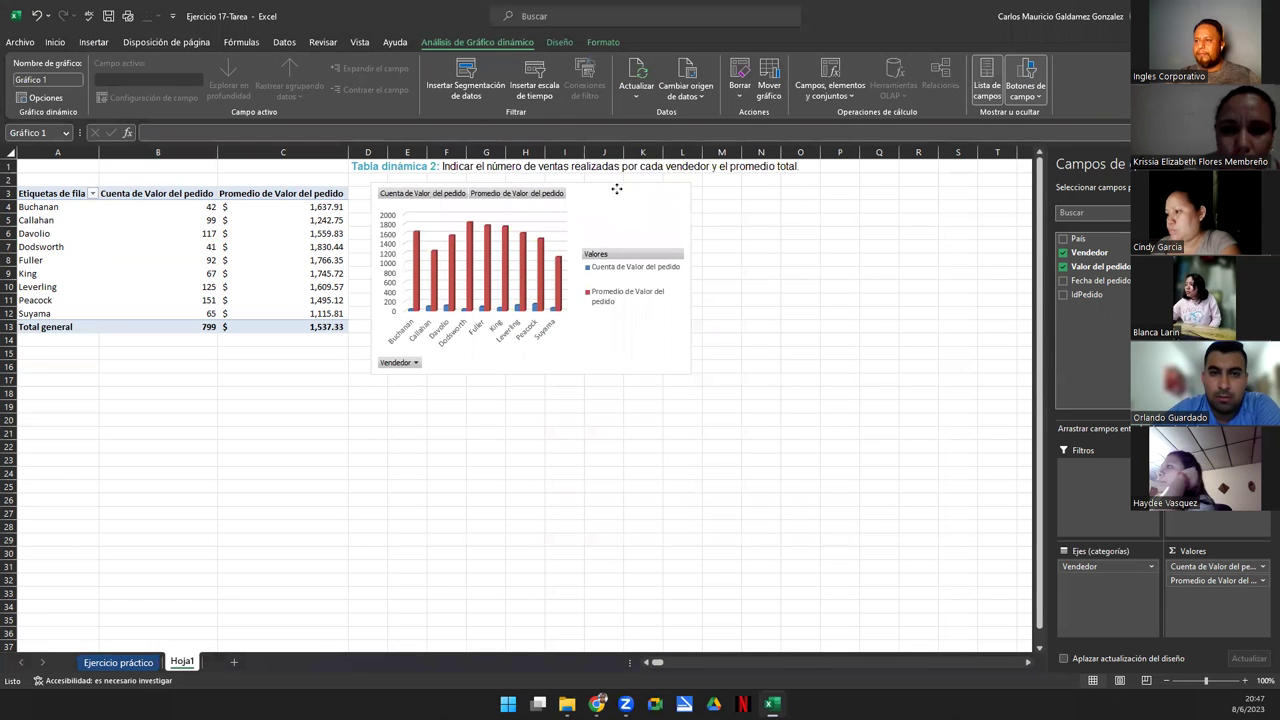
drag(676, 365, 1014, 601)
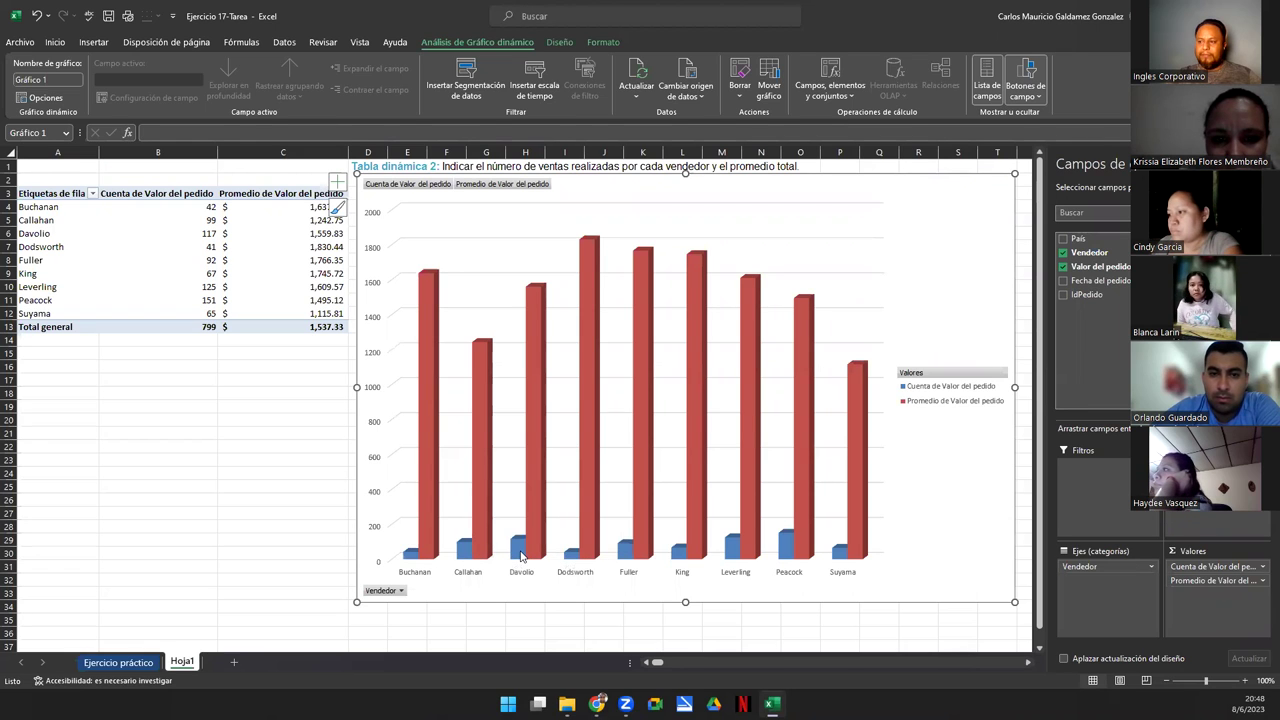
click(426, 302)
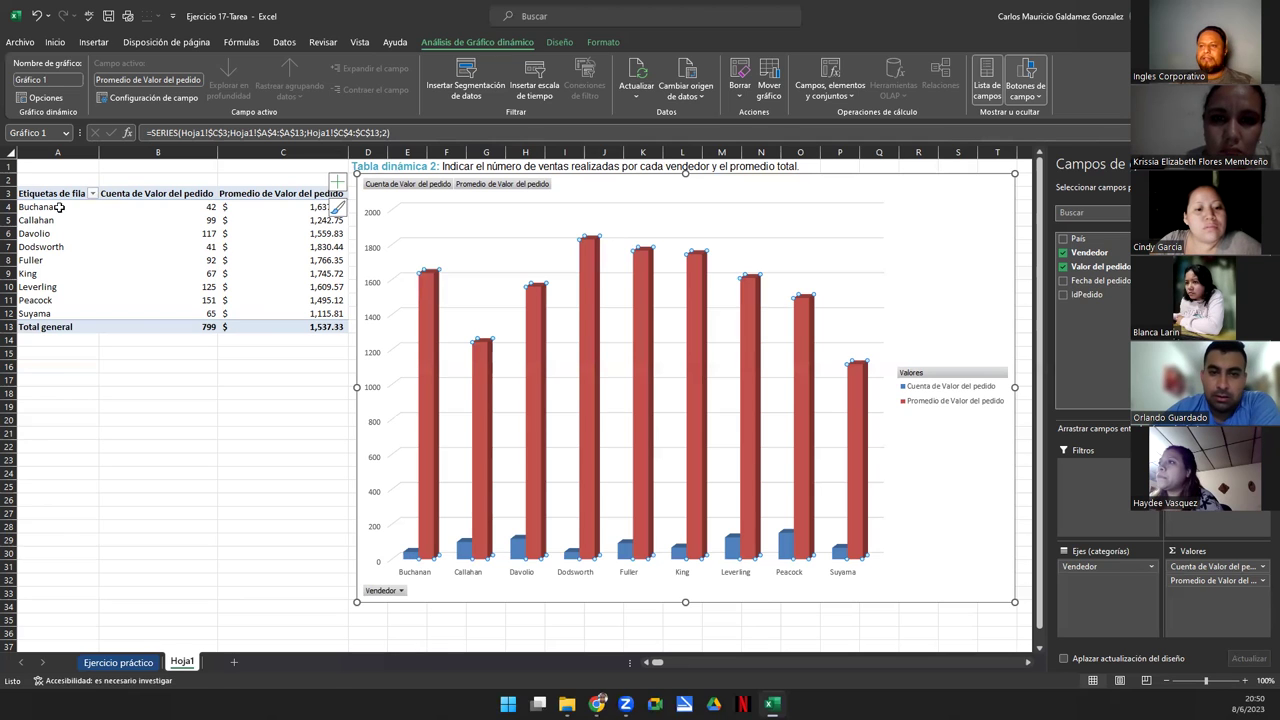
click(50, 250)
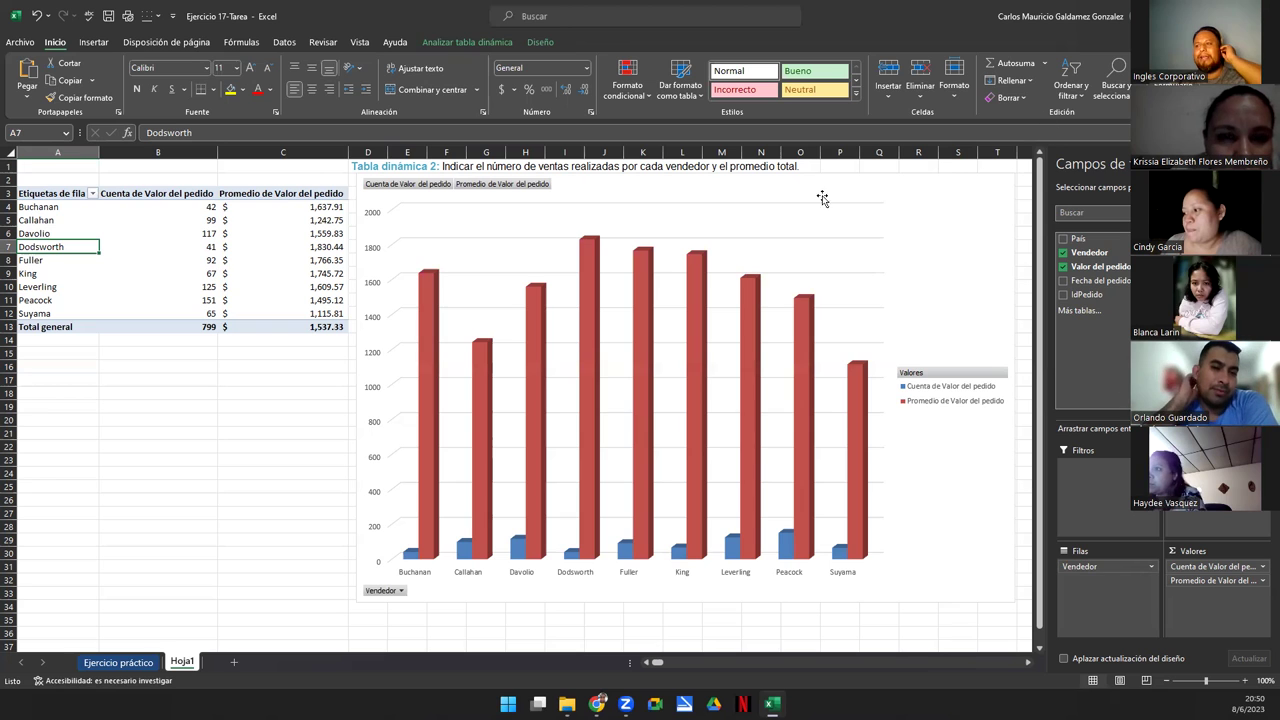
click(369, 163)
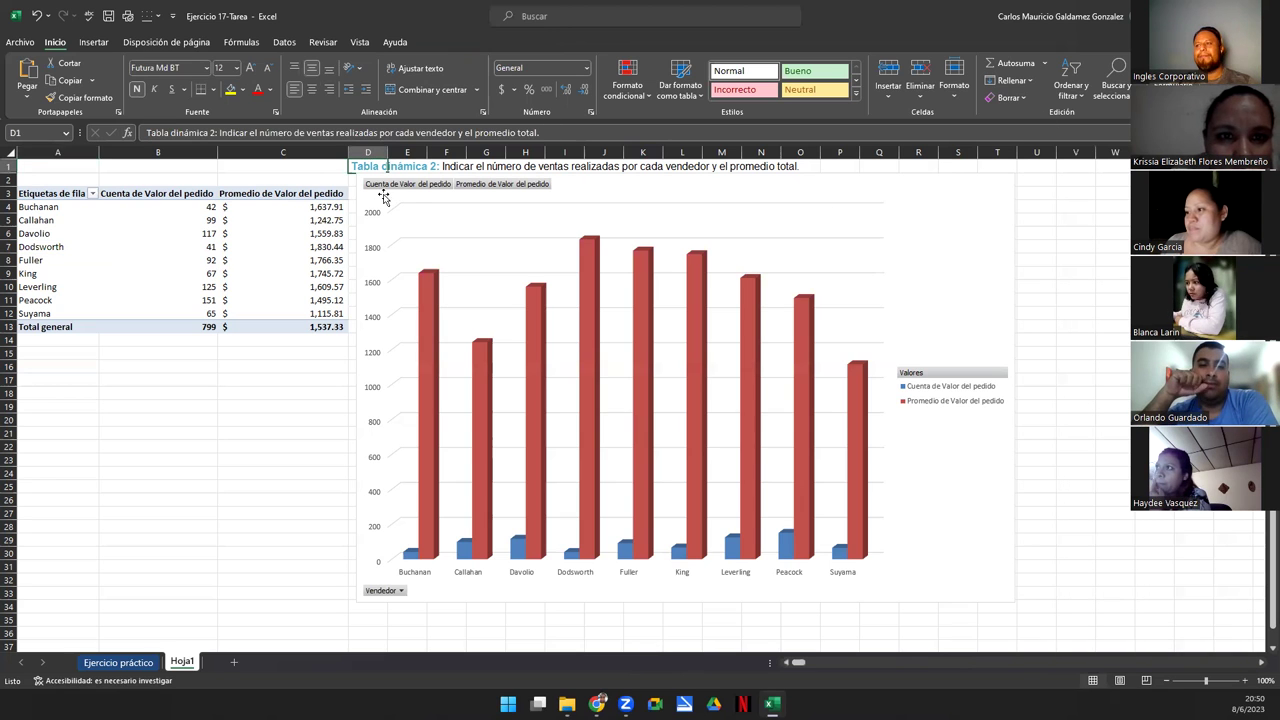
click(661, 186)
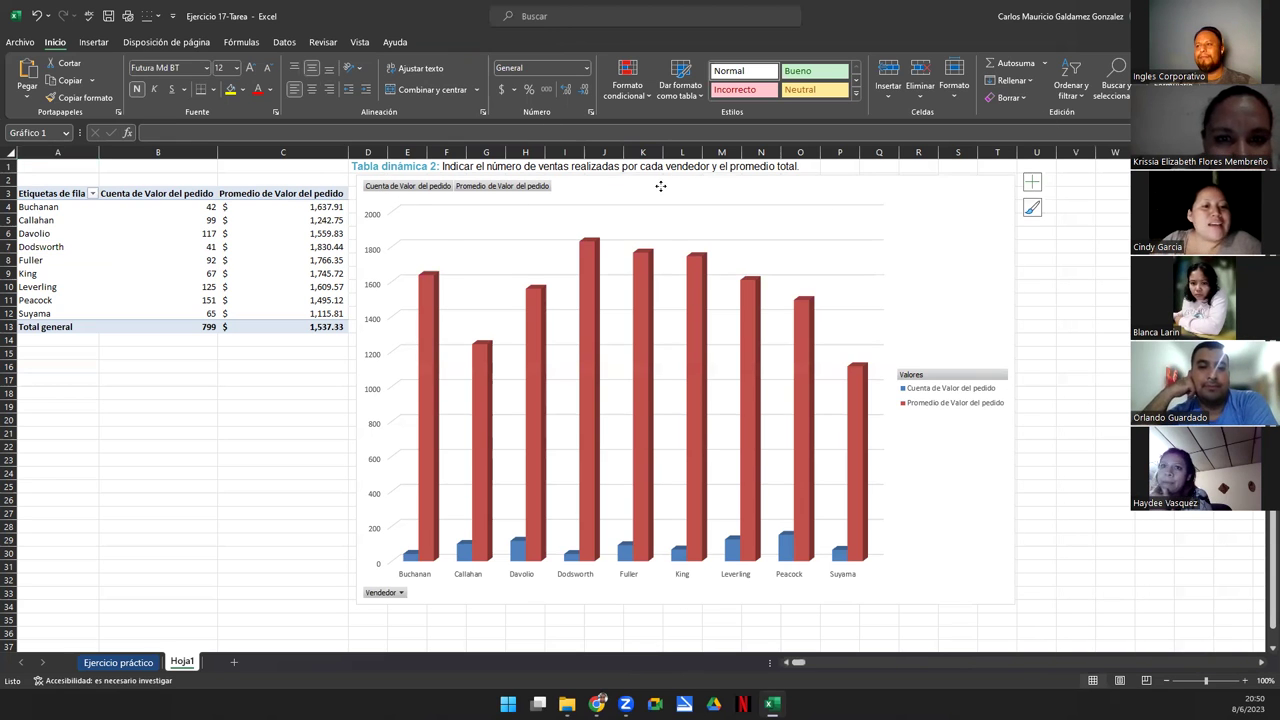
click(155, 219)
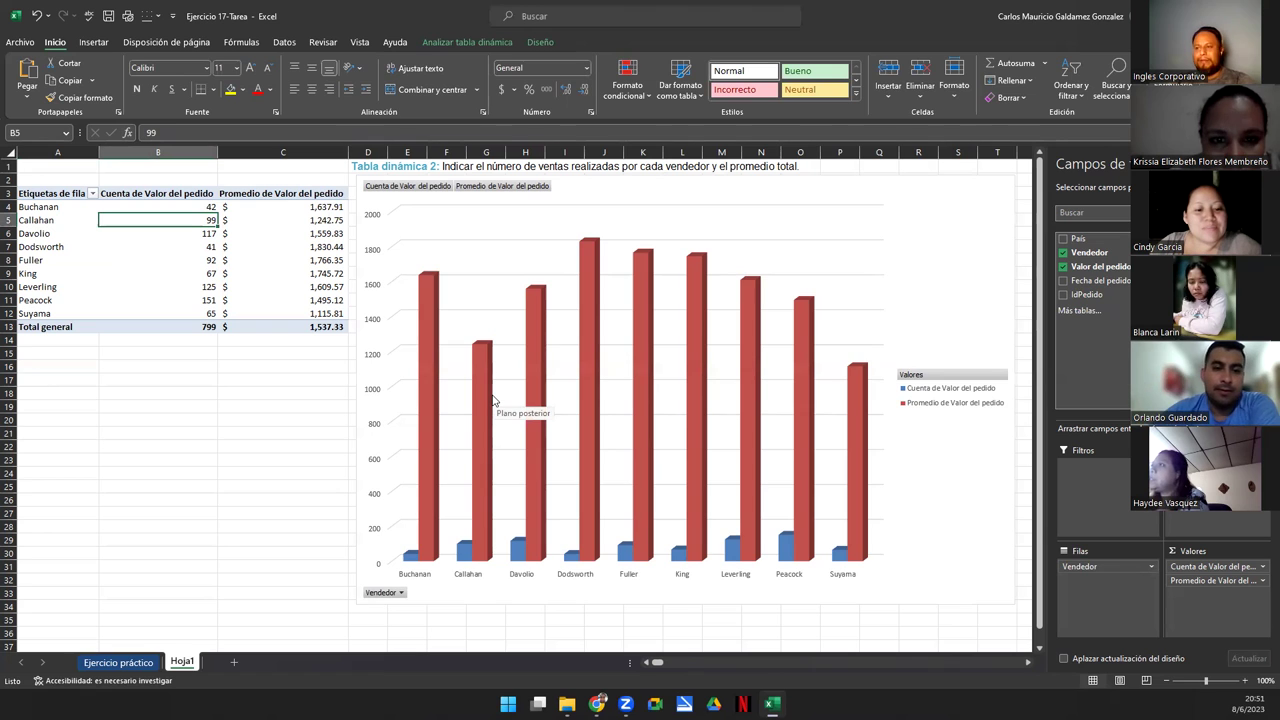
Filter the pivot chart's Vendedor field to Buchanan, Callahan and Davolio only
click(401, 594)
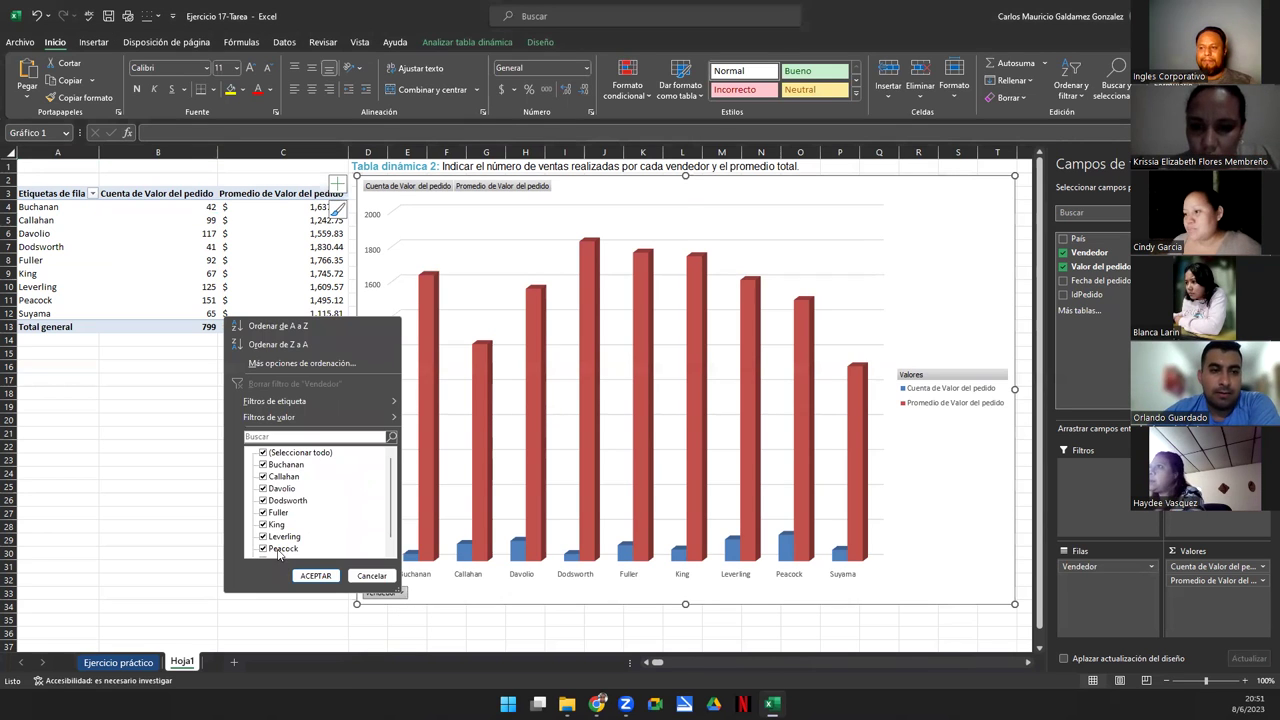
click(263, 453)
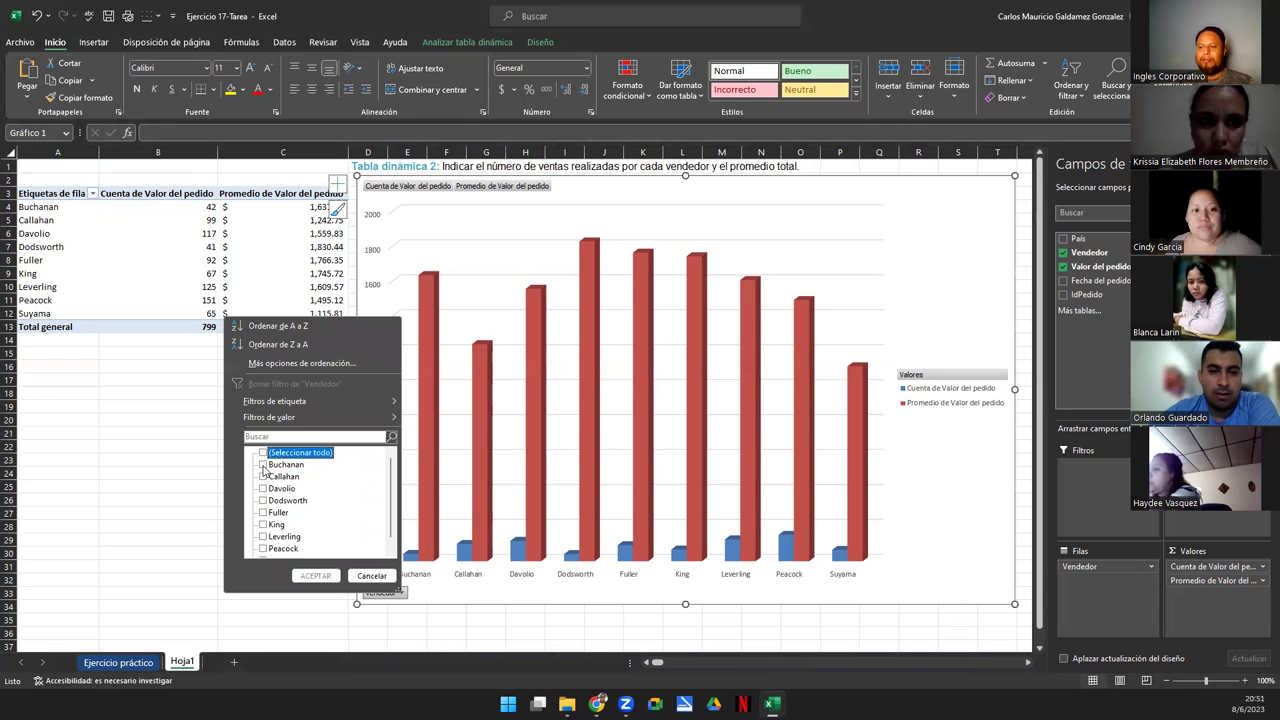
click(263, 464)
click(263, 476)
click(263, 488)
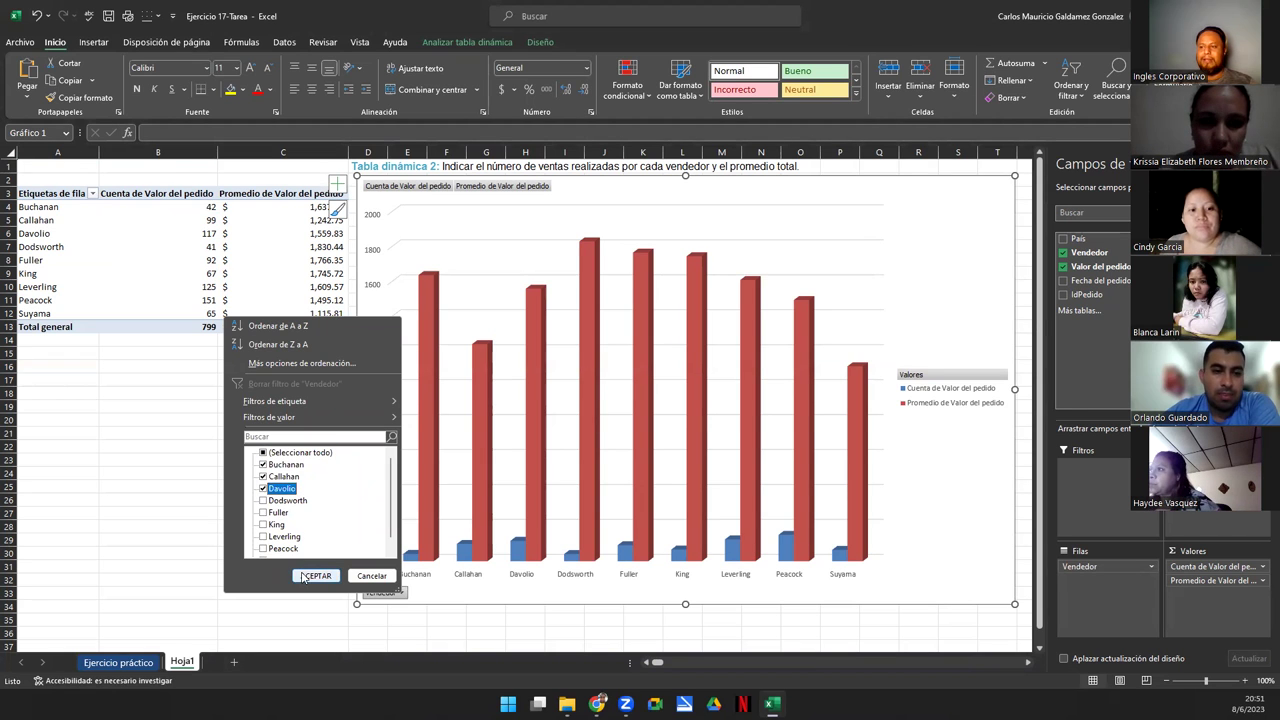
click(314, 576)
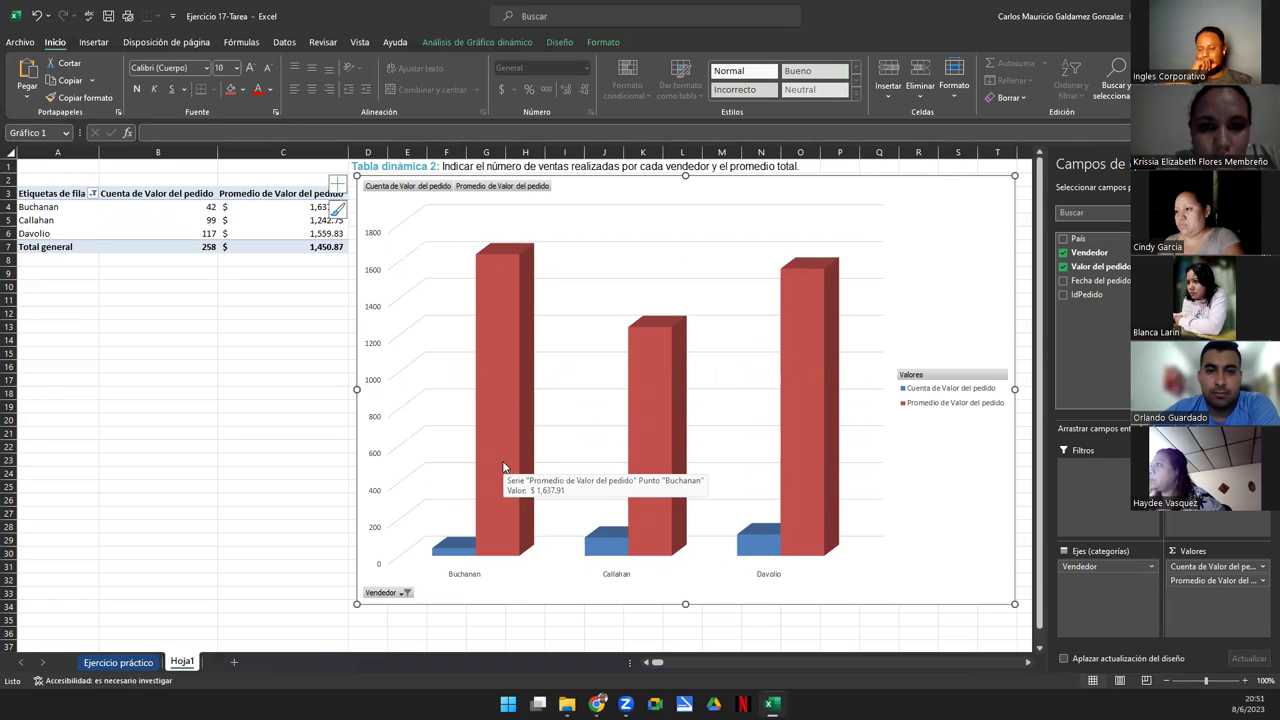
Change the seller filter to Buchanan, Dodsworth, Leverling and Suyama (273 orders)
click(405, 593)
click(285, 452)
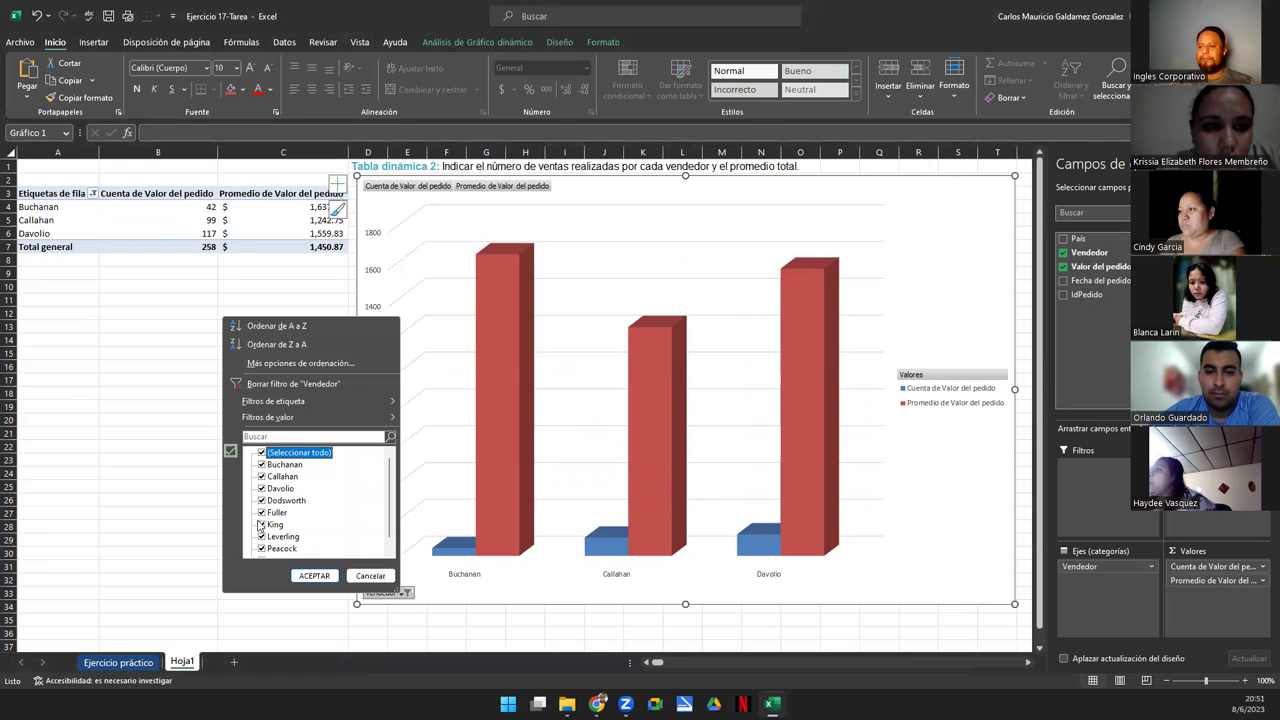
click(263, 452)
scroll(279, 546, down, 1)
click(261, 549)
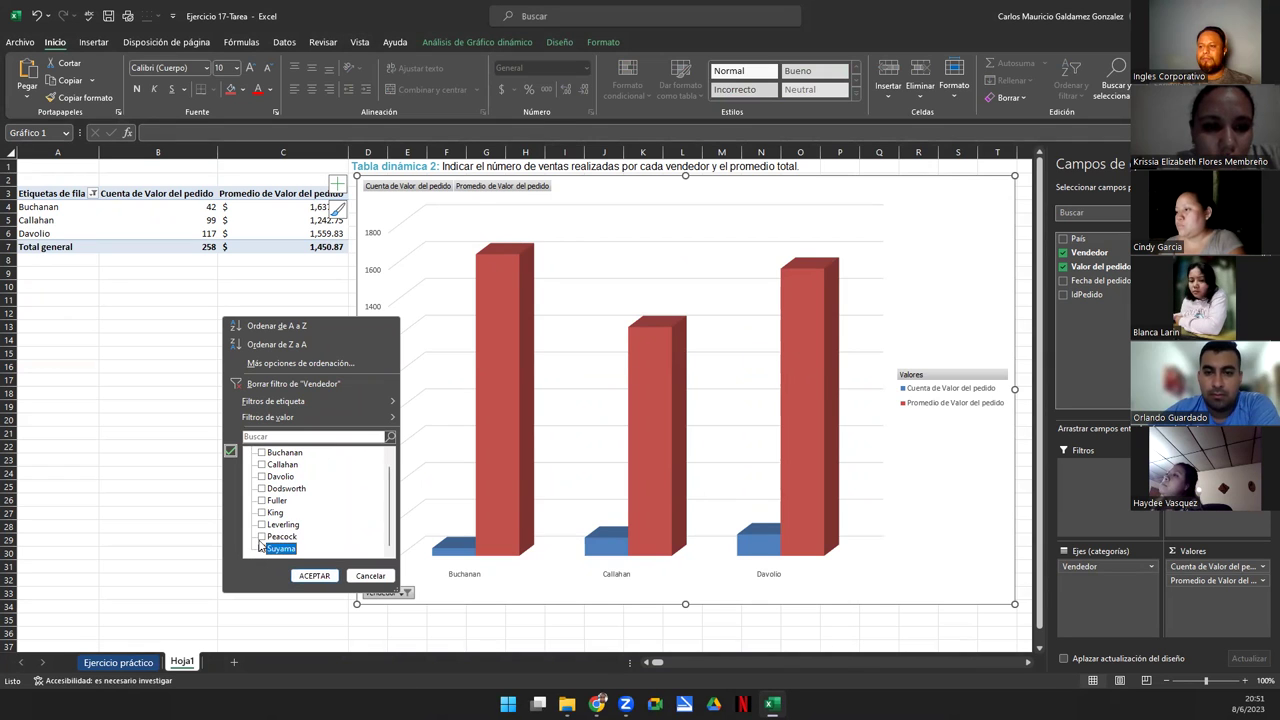
click(261, 525)
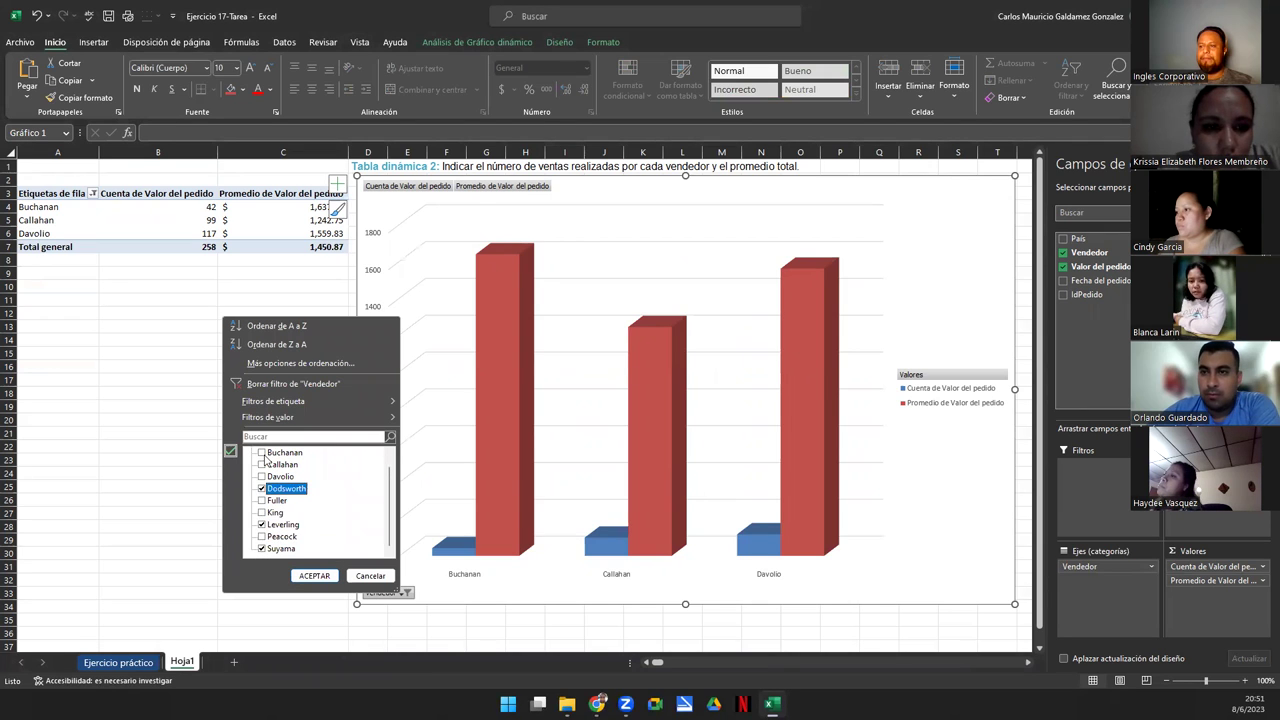
click(310, 576)
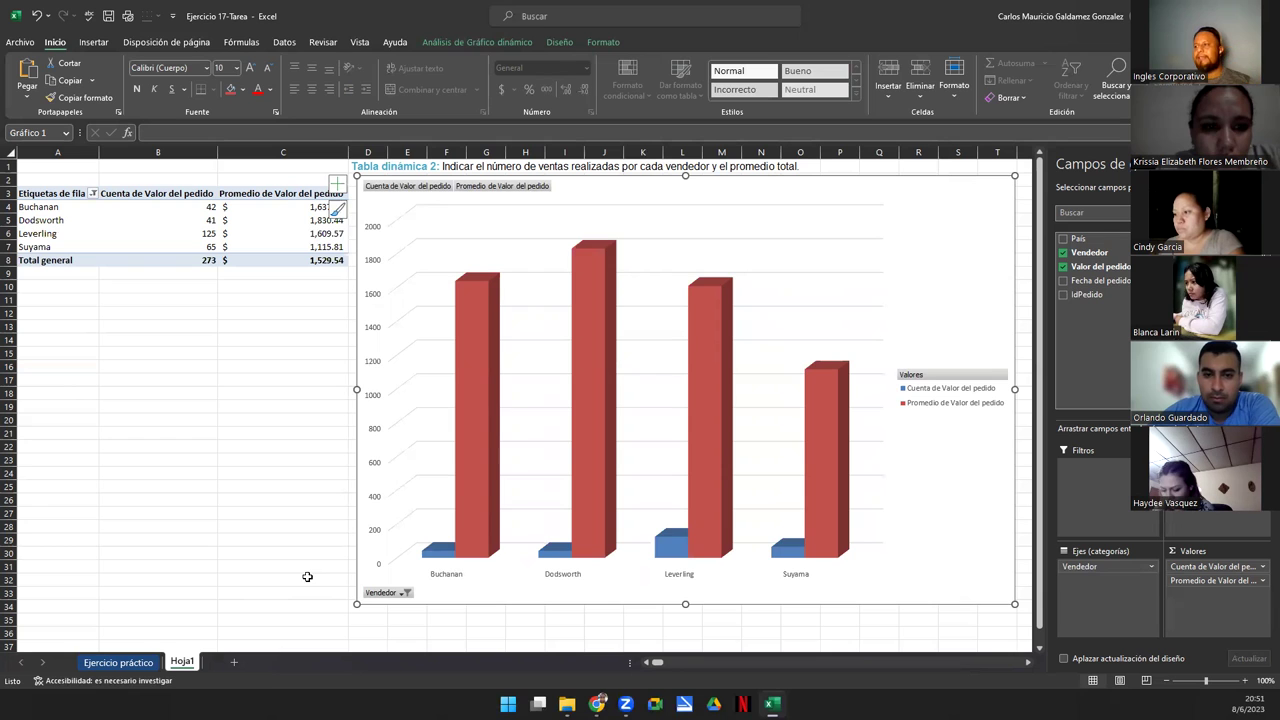
Apply the sixth chart style, dark grey with value labels on every bar, to the 3D pivot chart
double_click(647, 182)
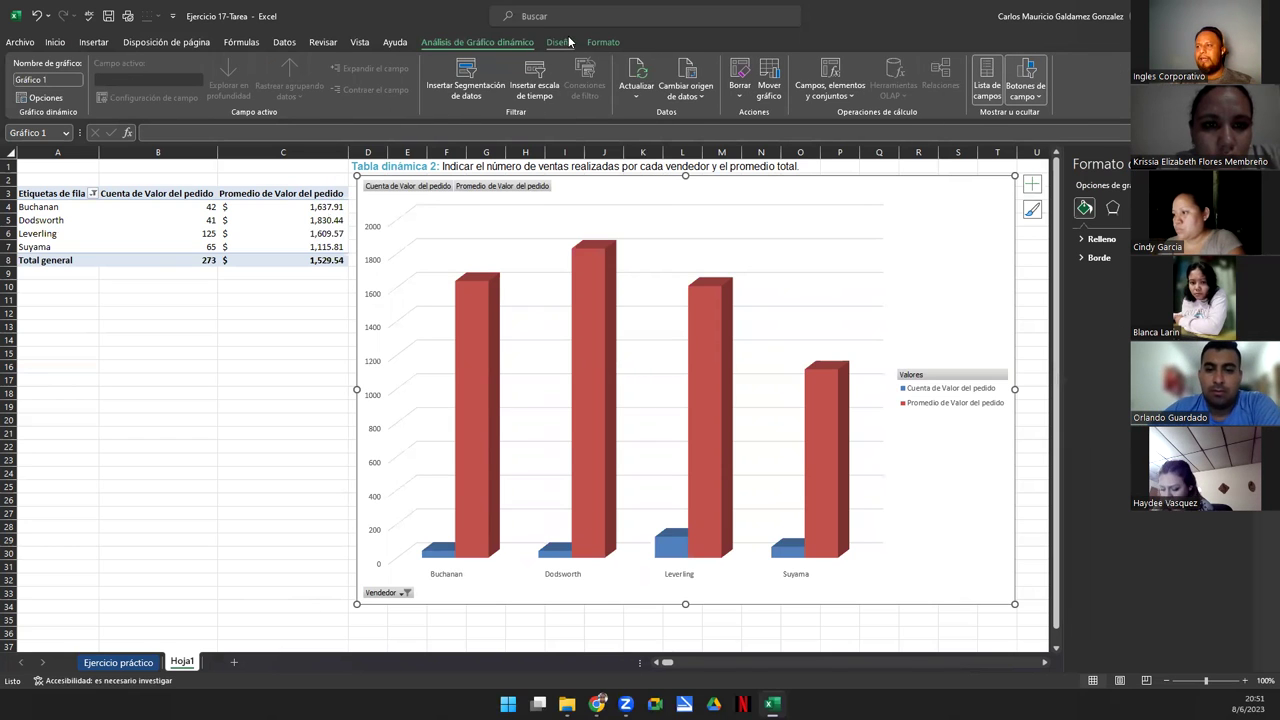
click(560, 42)
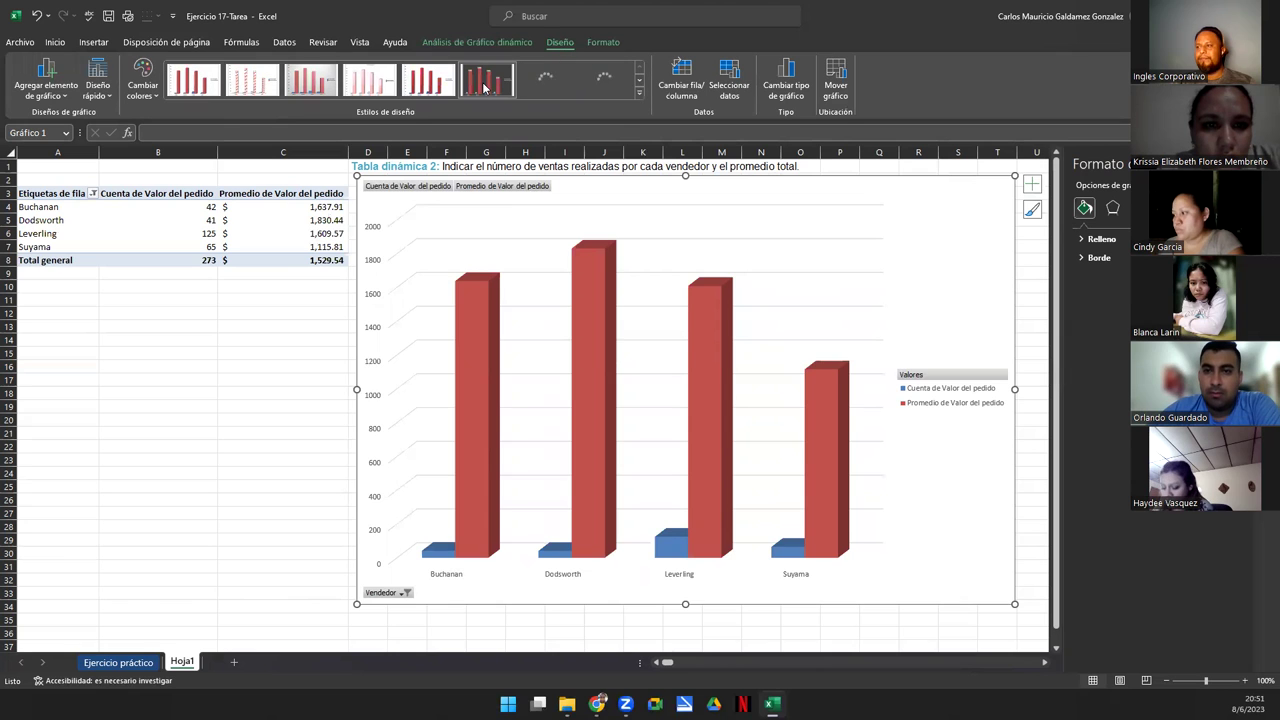
click(487, 80)
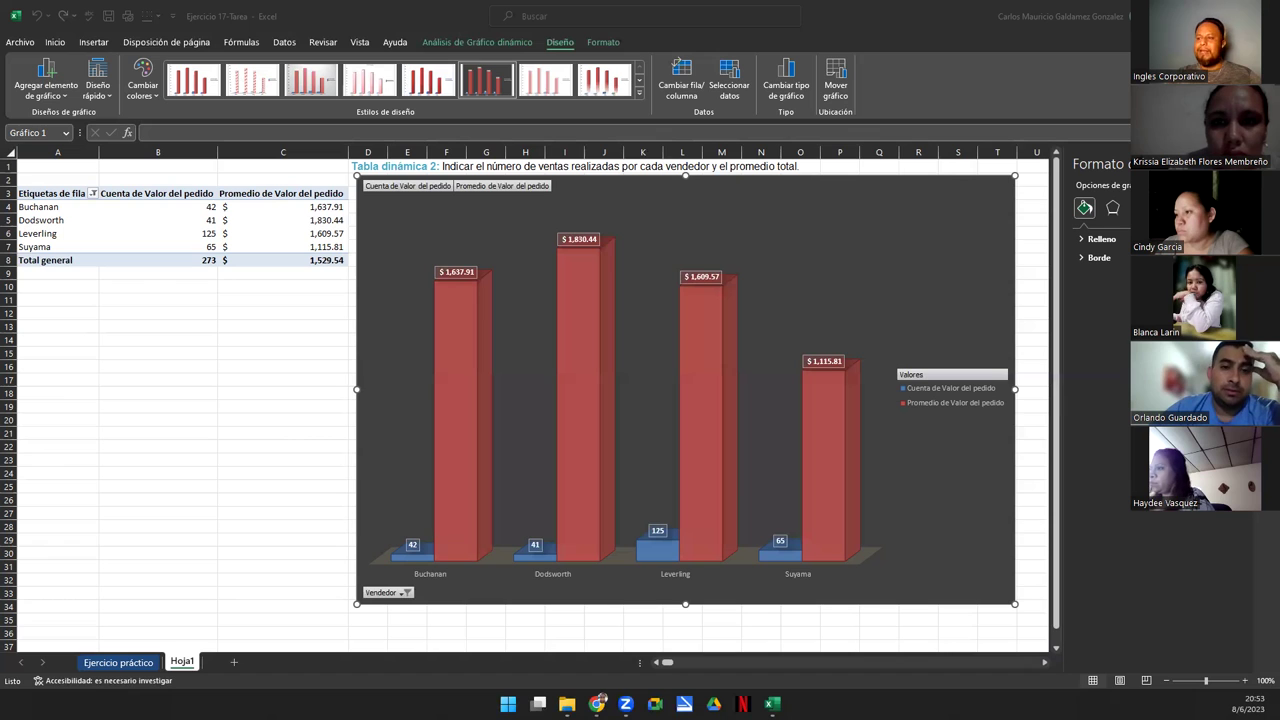
Clear the Vendedor filter so all nine sellers (799 orders) return, then go to Ejercicio práctico
click(404, 596)
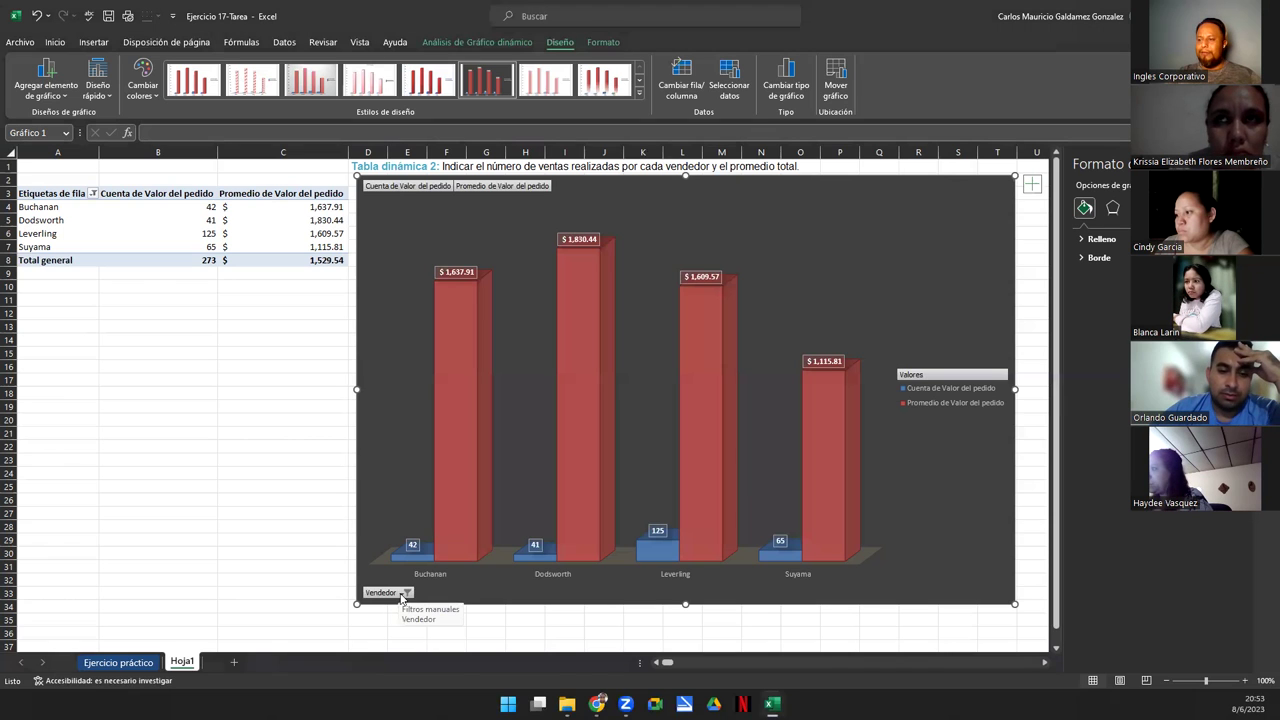
click(405, 593)
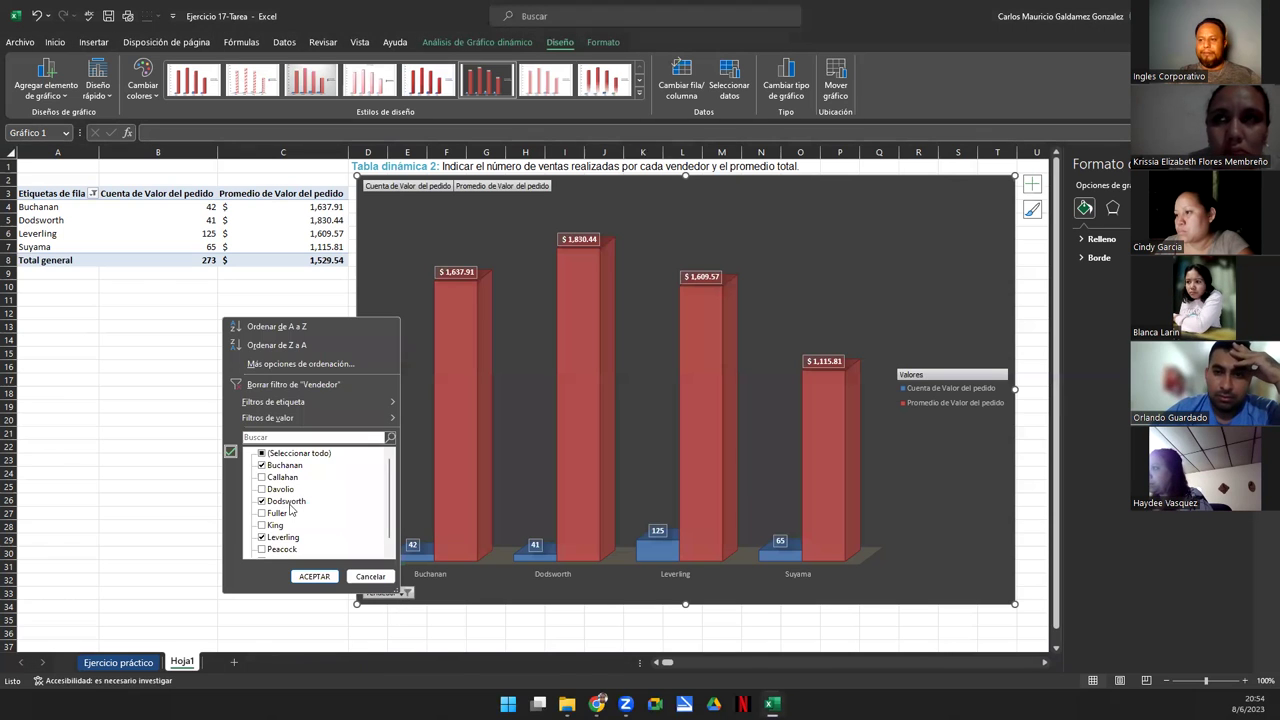
click(262, 384)
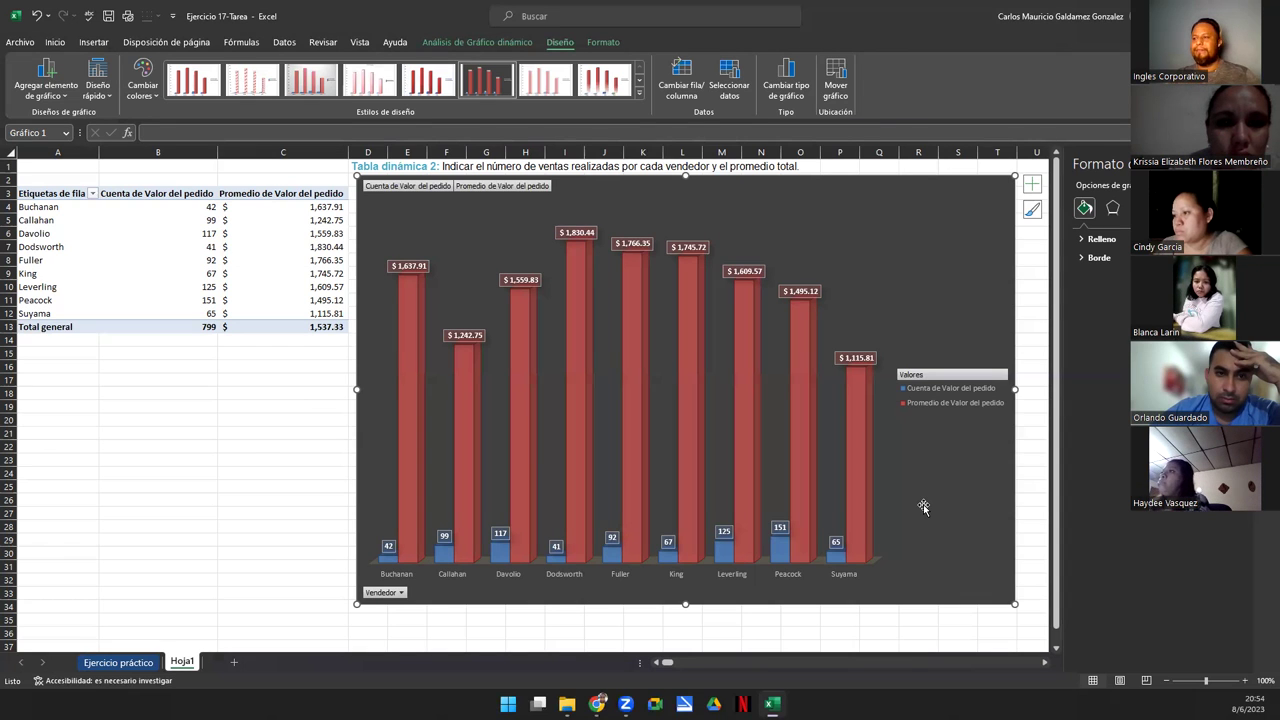
click(117, 663)
Select the four pivot-table task paragraphs in the instructions text box
click(460, 232)
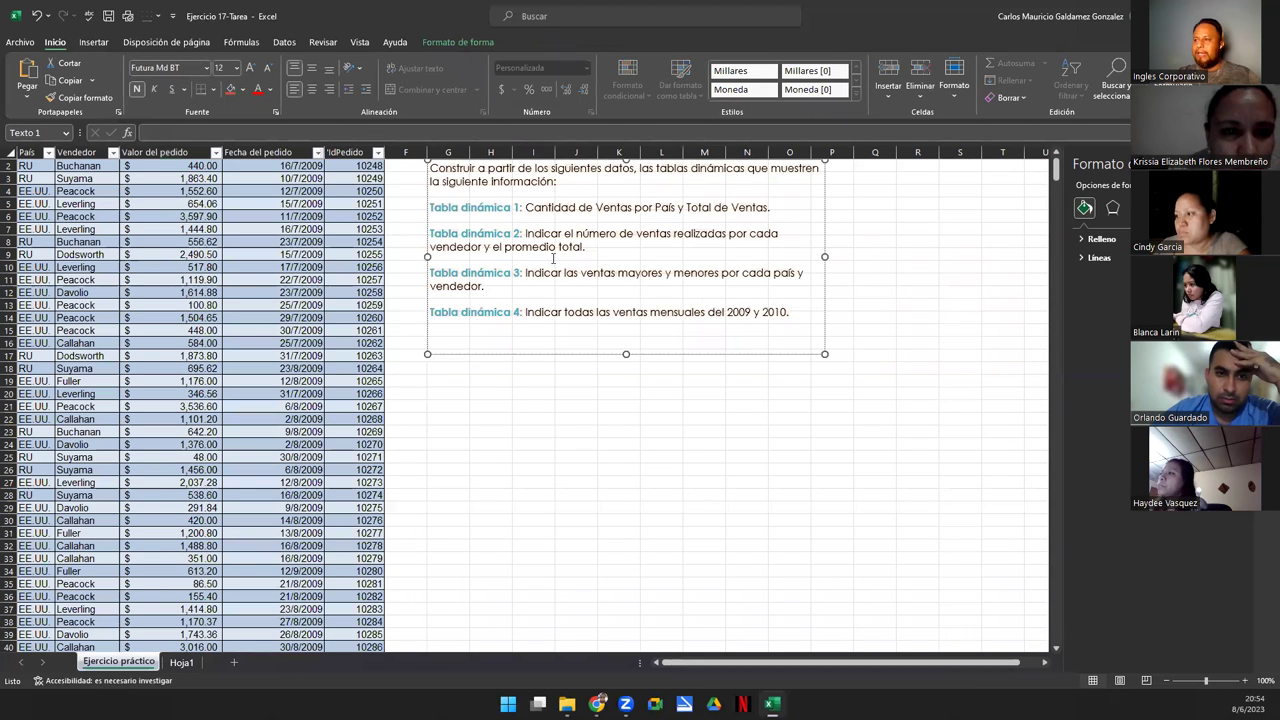
triple_click(462, 272)
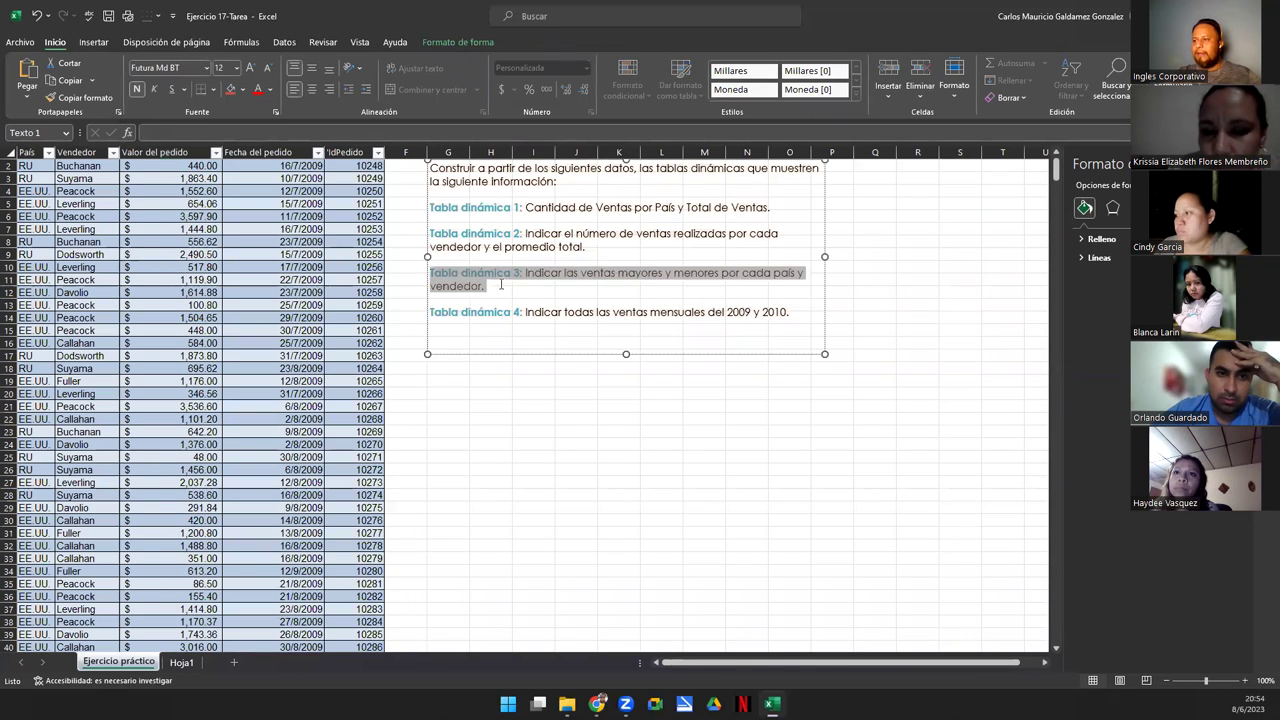
drag(565, 313, 790, 313)
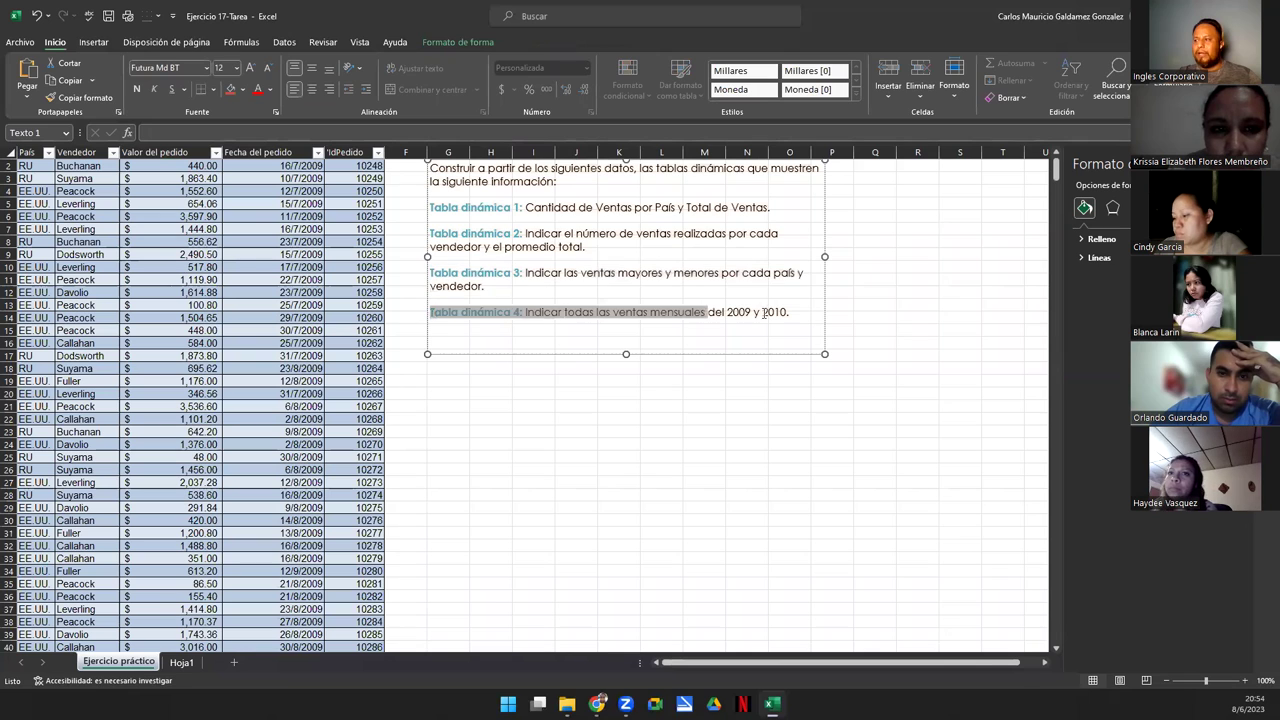
click(792, 314)
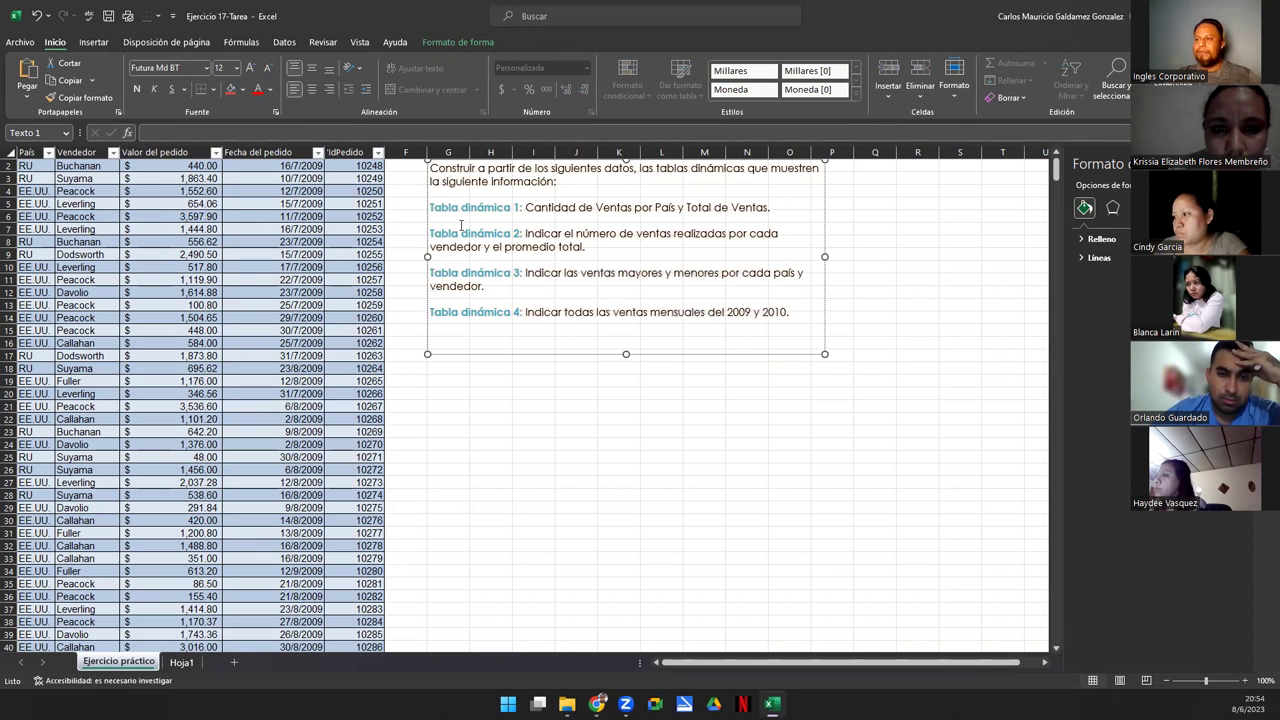
drag(564, 221, 791, 318)
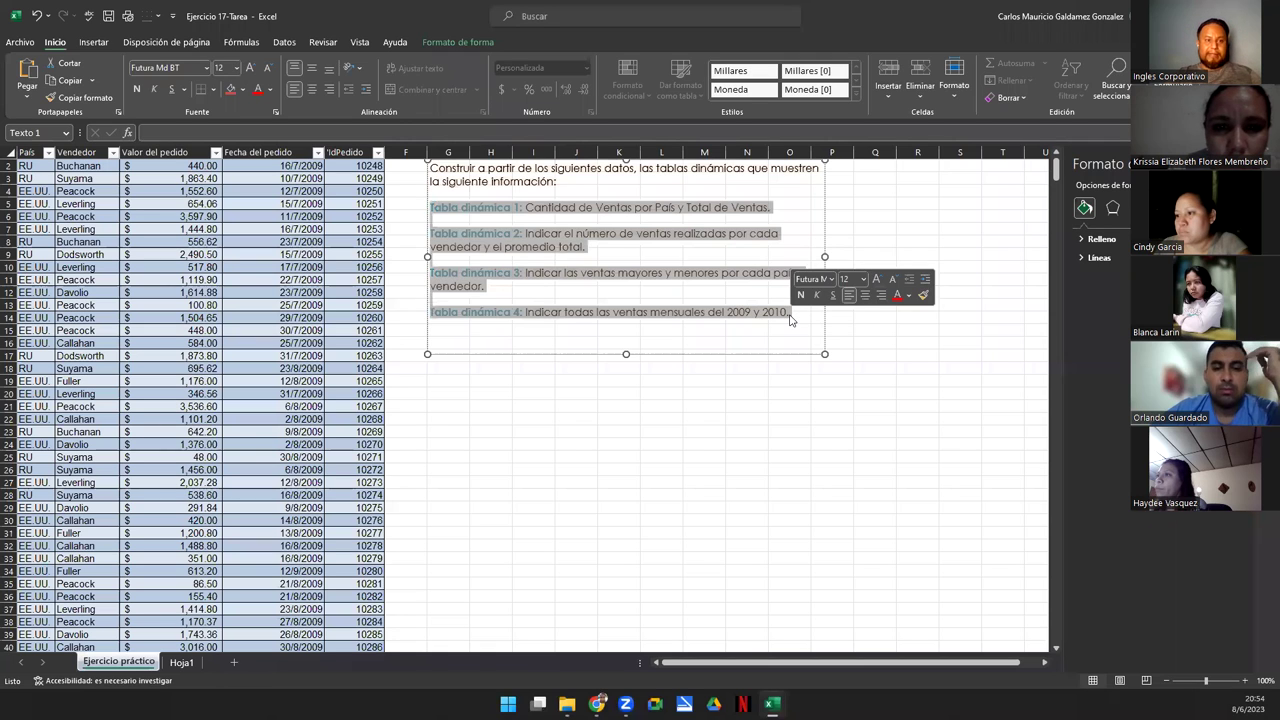
click(791, 315)
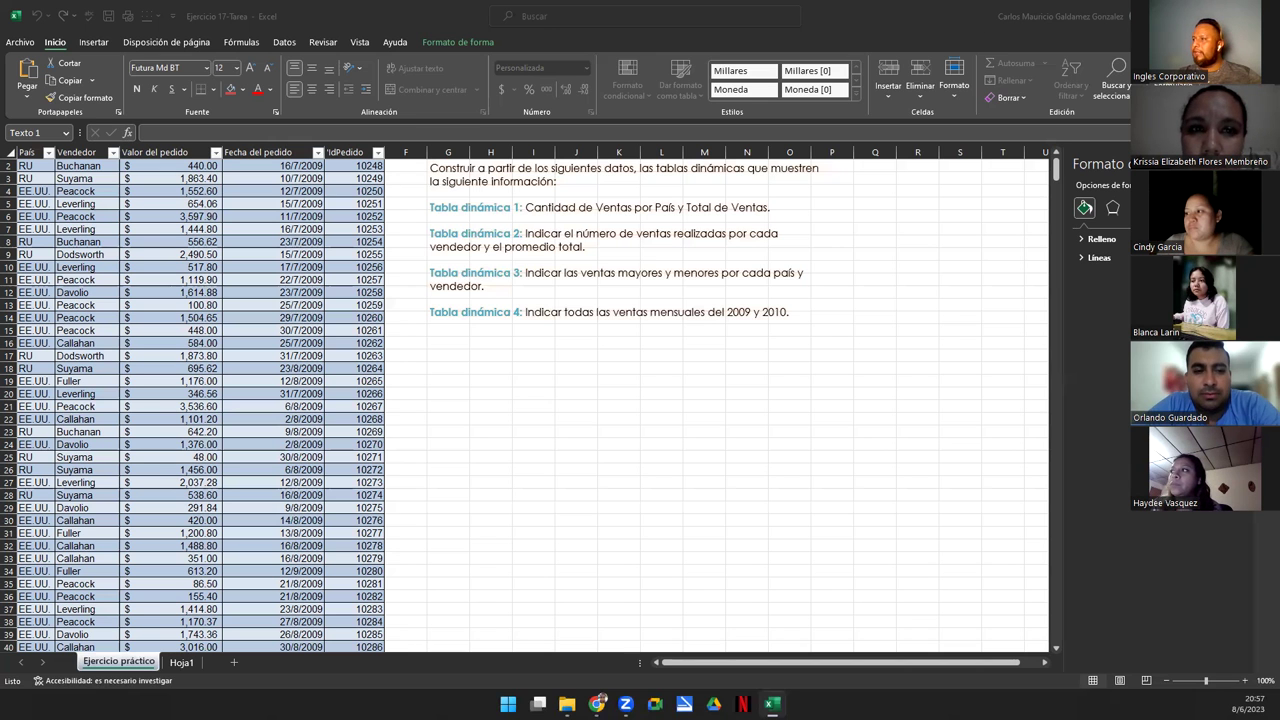
Show the presentation full screen and advance to the next slide
key(alt+Tab)
click(669, 314)
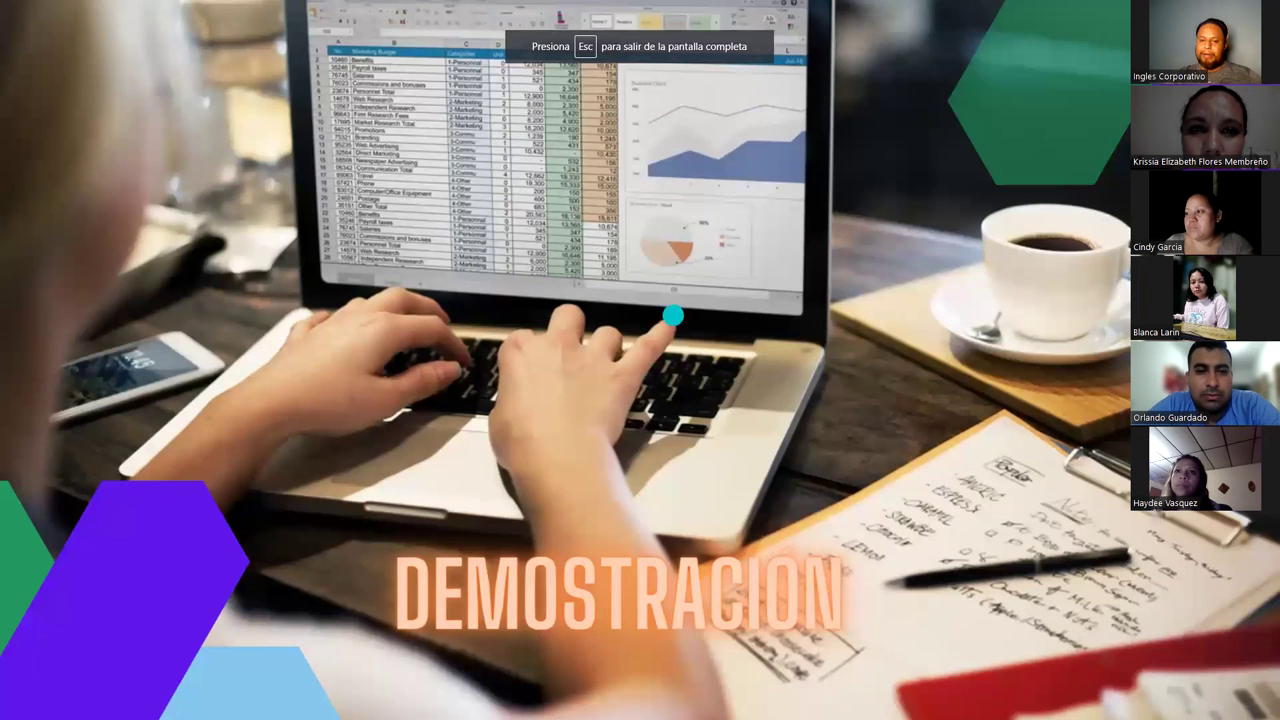
key(Right)
Go up to the 2023 folder, open DigitalGift and select the DigitalGift archive
key(alt+Tab)
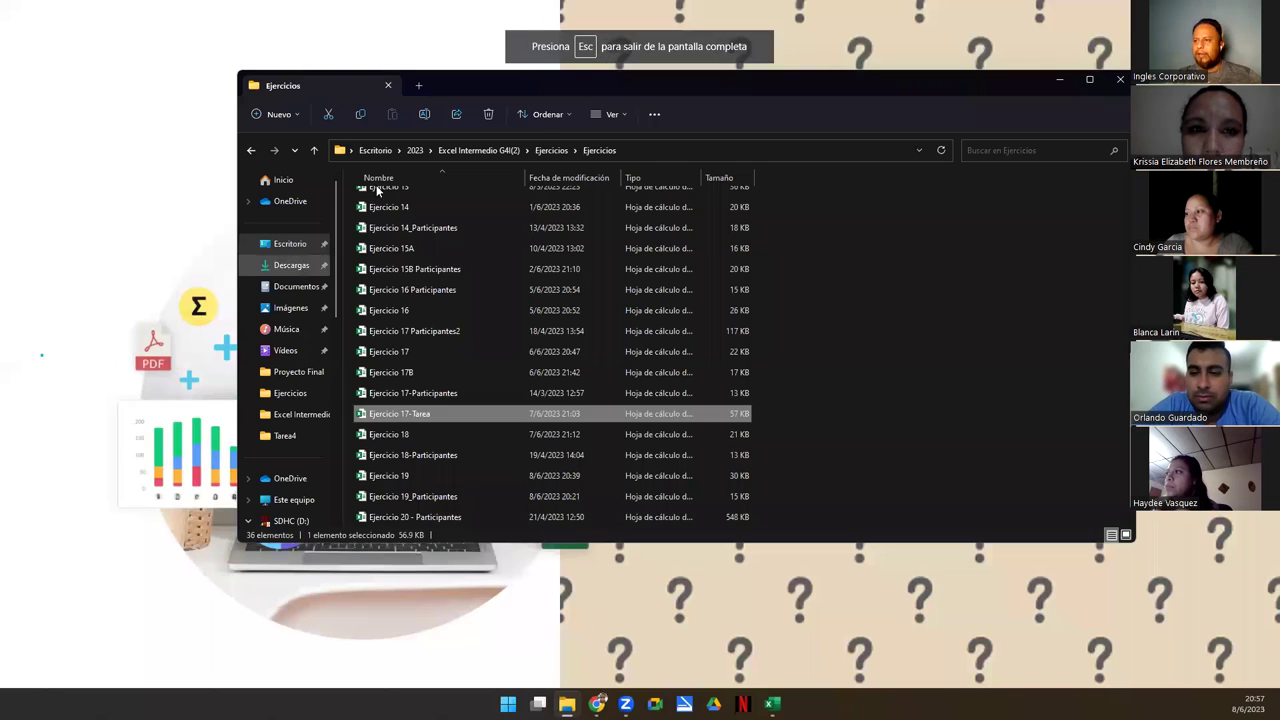
click(318, 152)
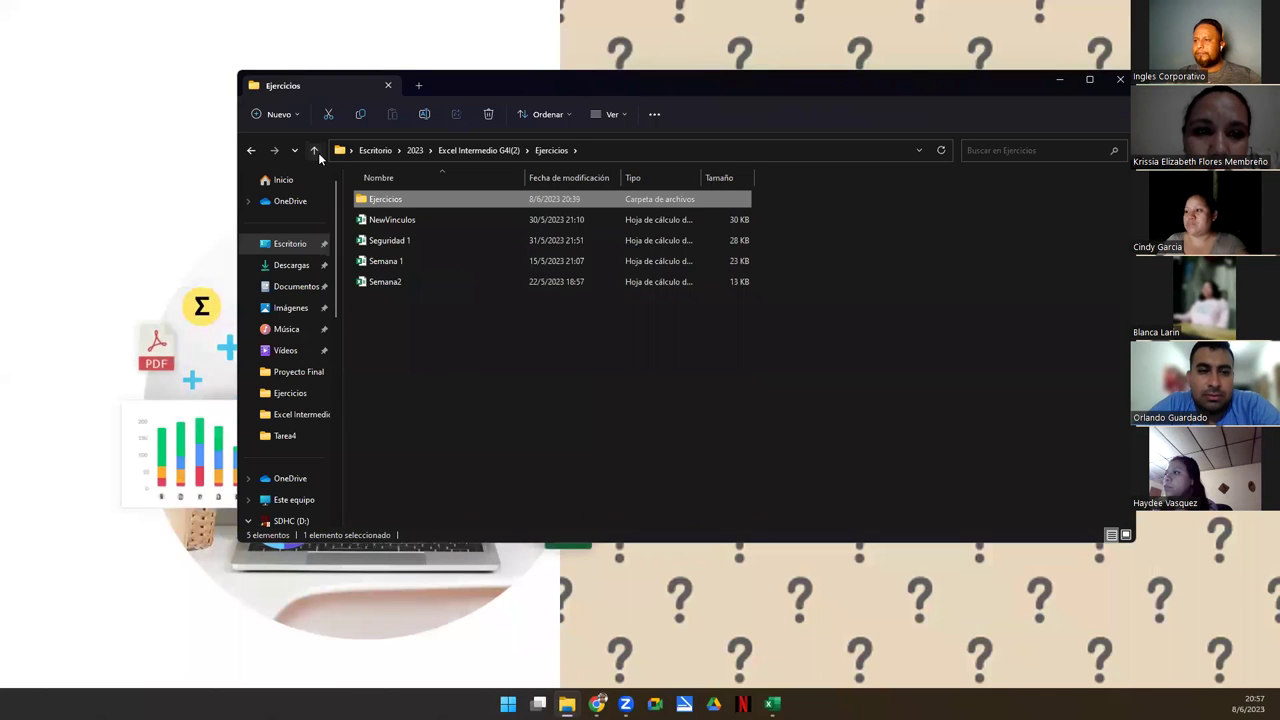
click(318, 152)
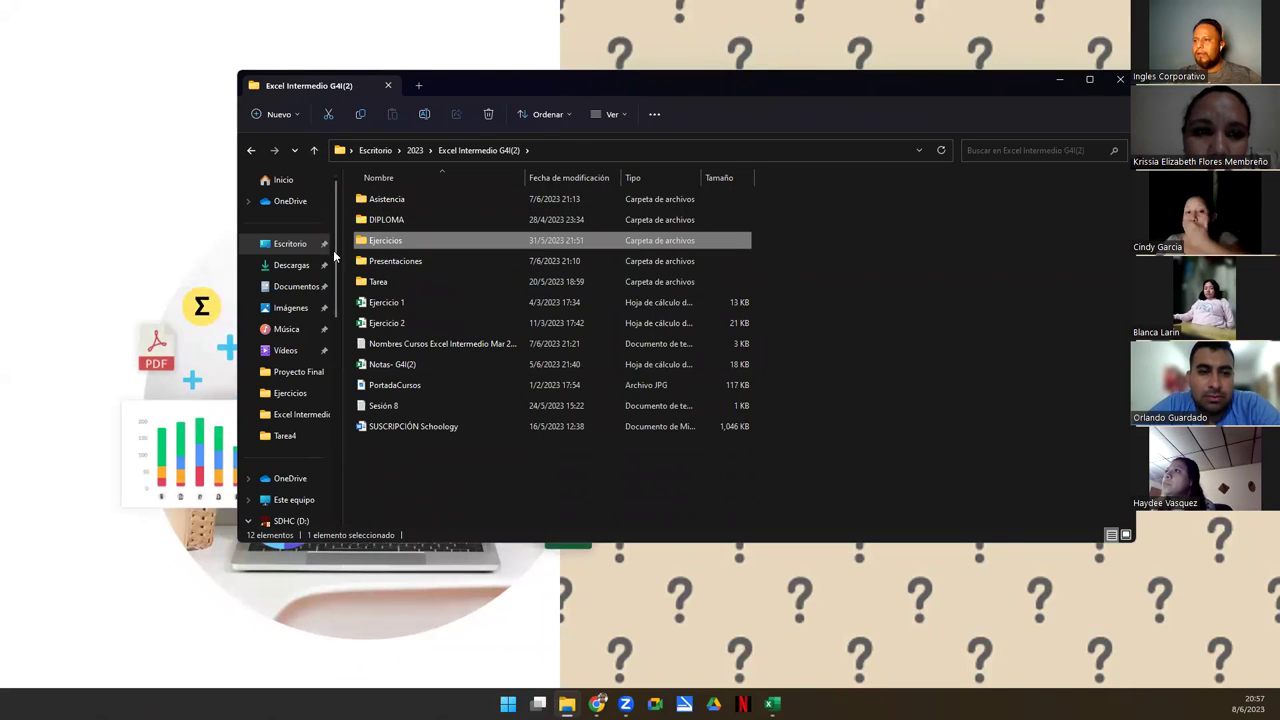
click(316, 154)
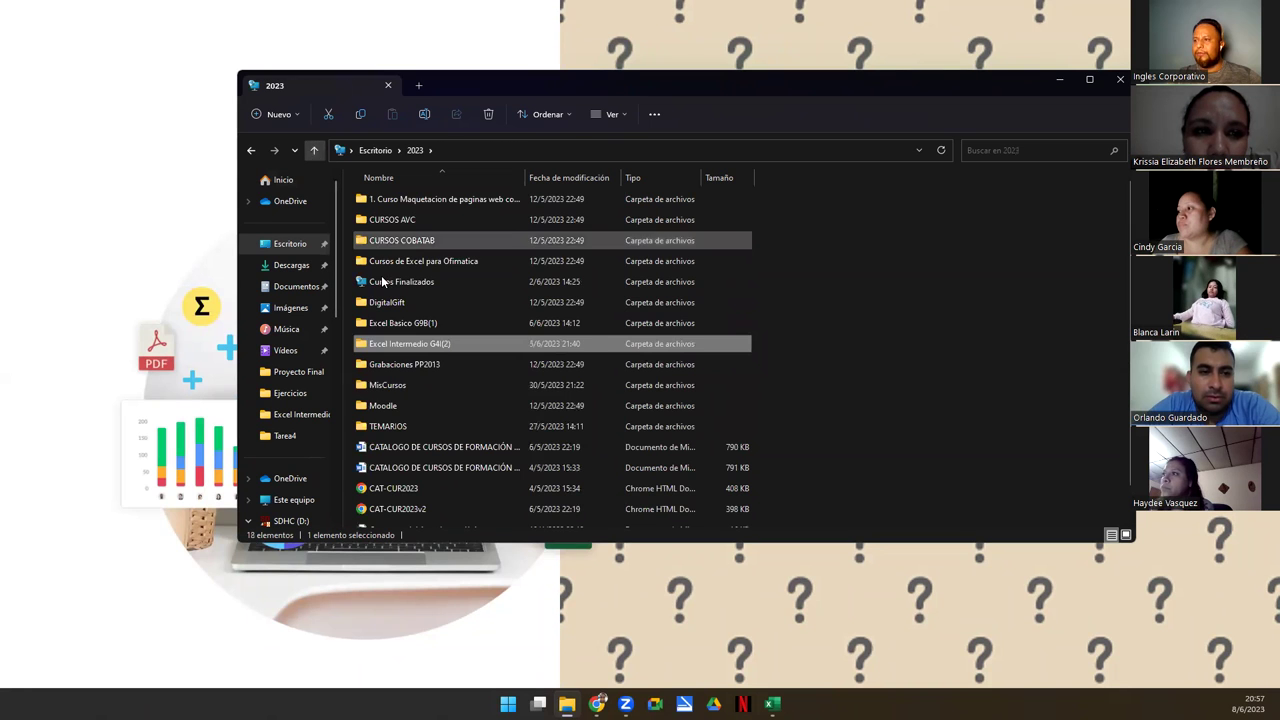
click(395, 329)
double_click(384, 302)
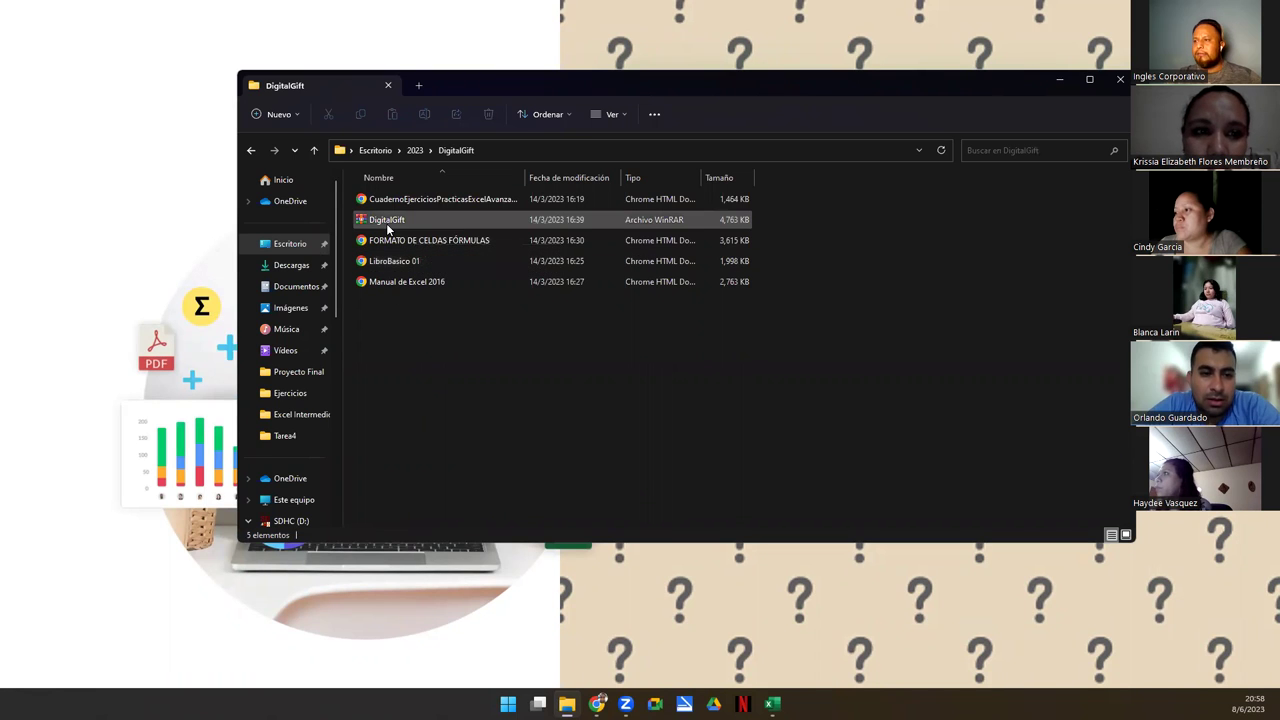
click(386, 221)
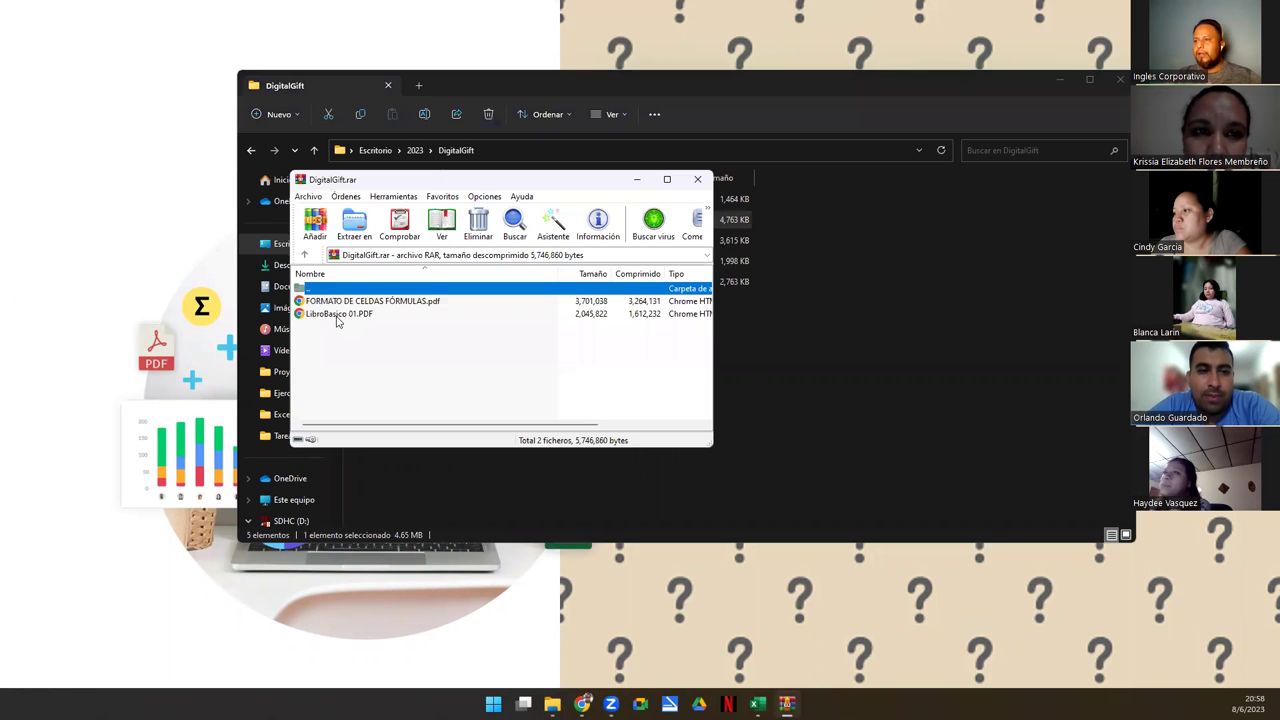
Review LibroBasico 01.PDF and FORMATO DE CELDAS FÓRMULAS.pdf in the archive, then close WinRAR
click(348, 314)
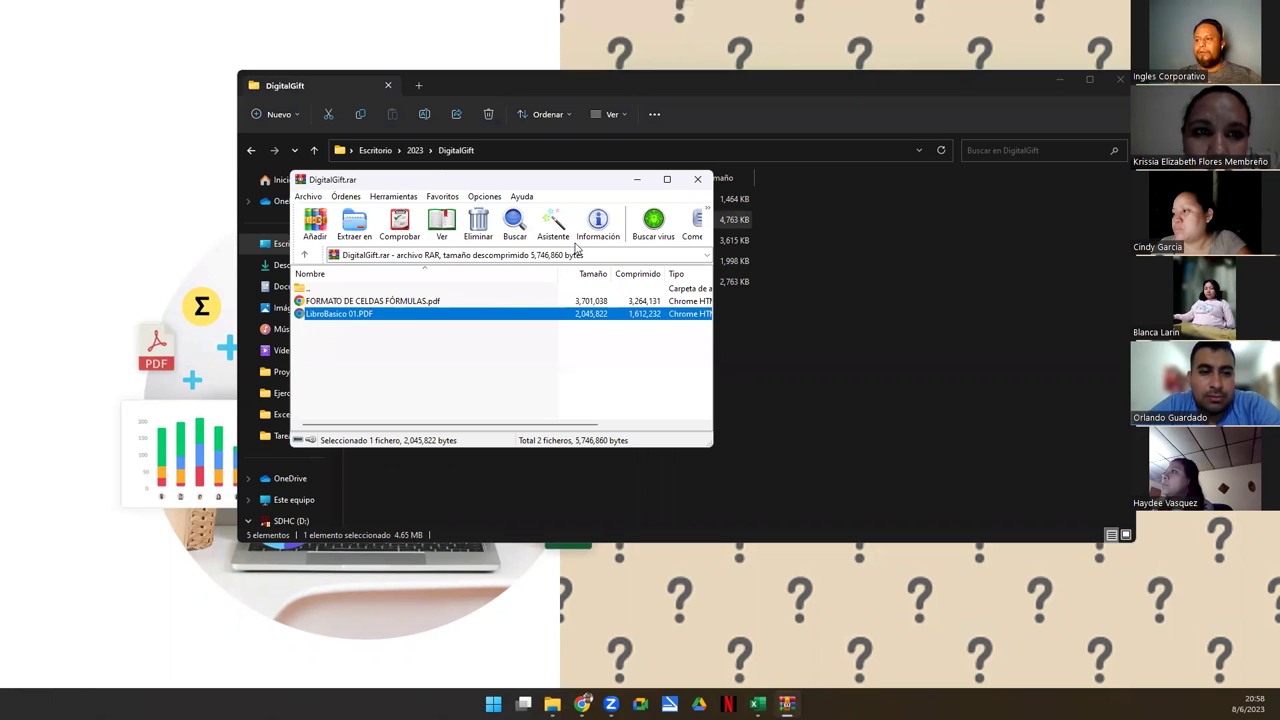
key(Up)
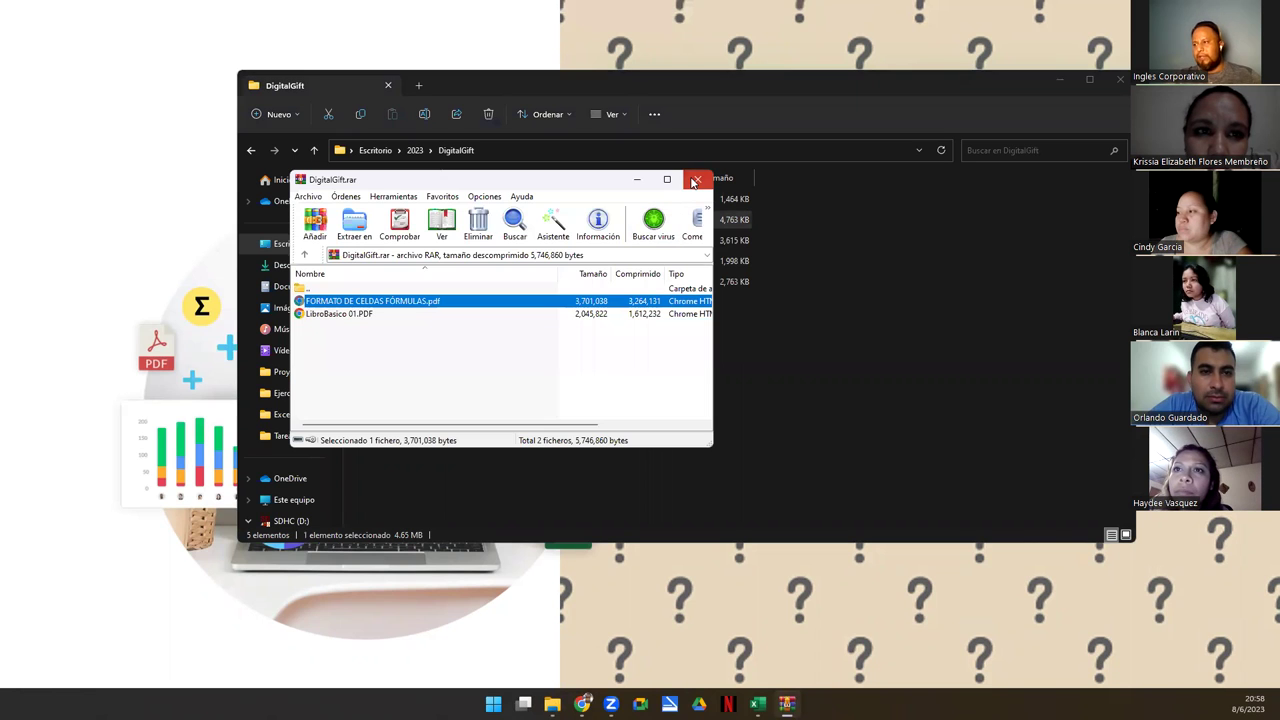
click(696, 181)
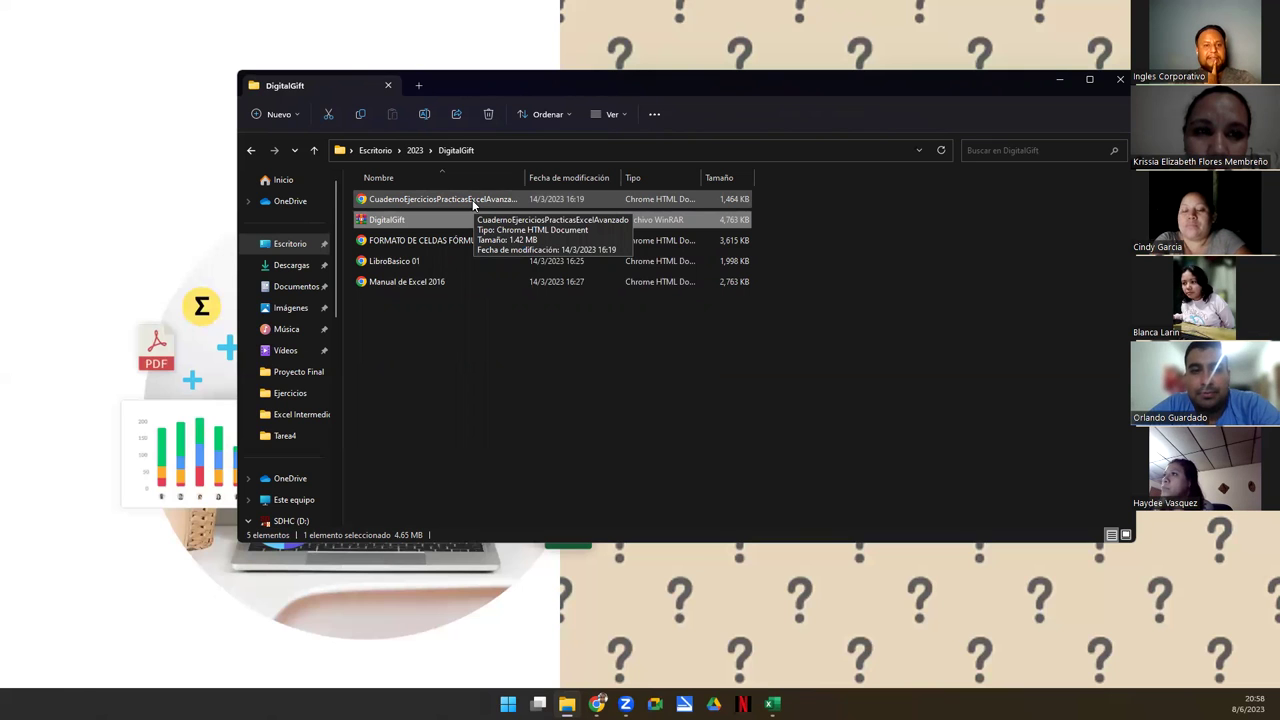
Open CuadernoEjerciciosPracticasExcelAvanzado from the DigitalGift folder in Chrome
click(42, 211)
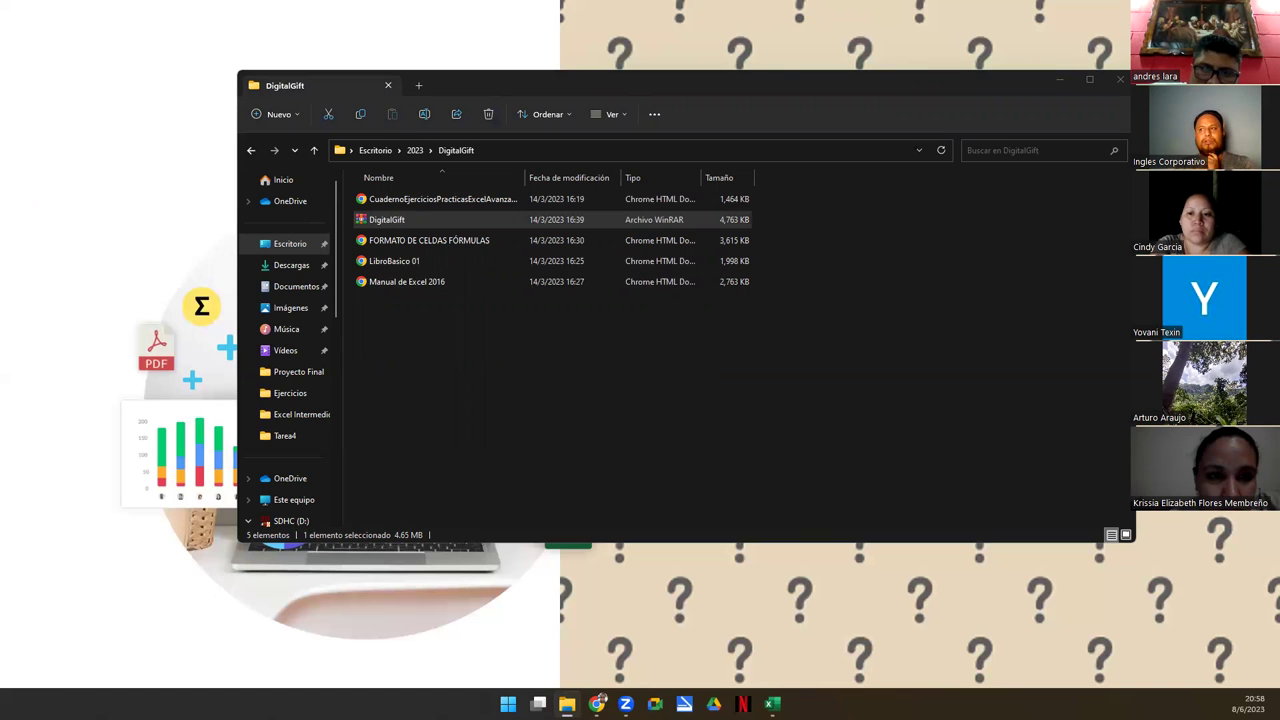
click(450, 199)
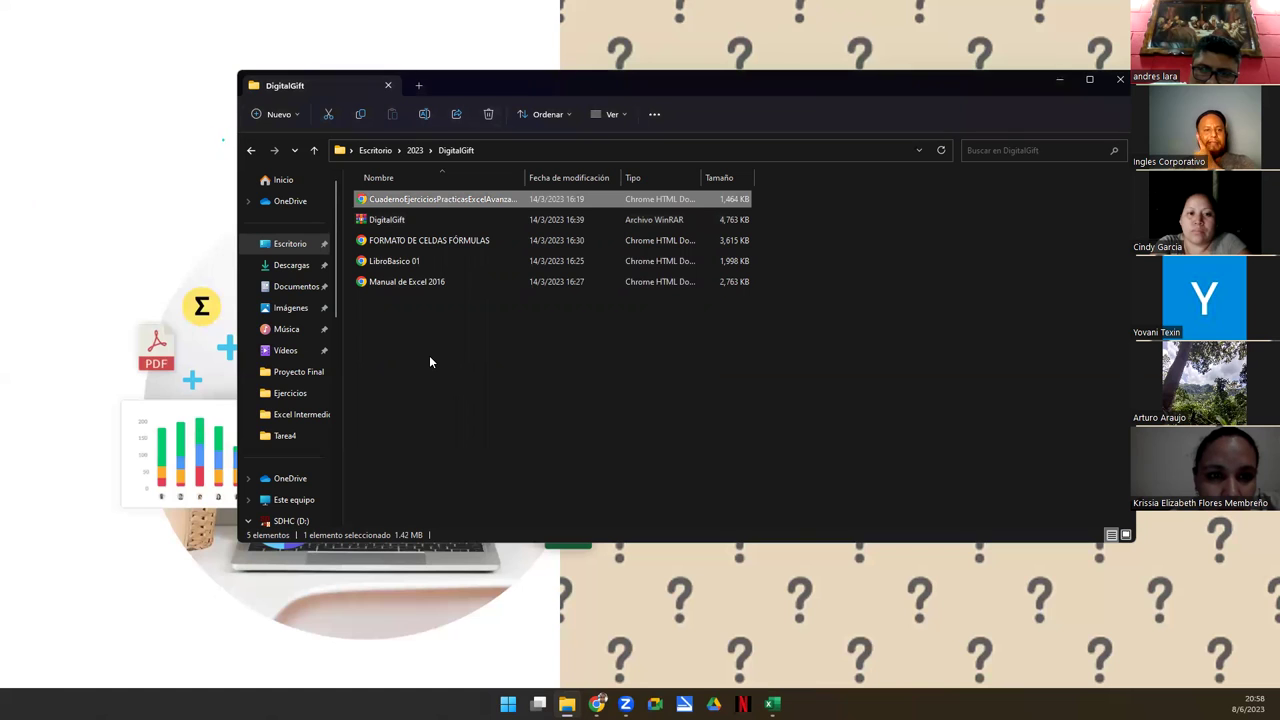
double_click(428, 199)
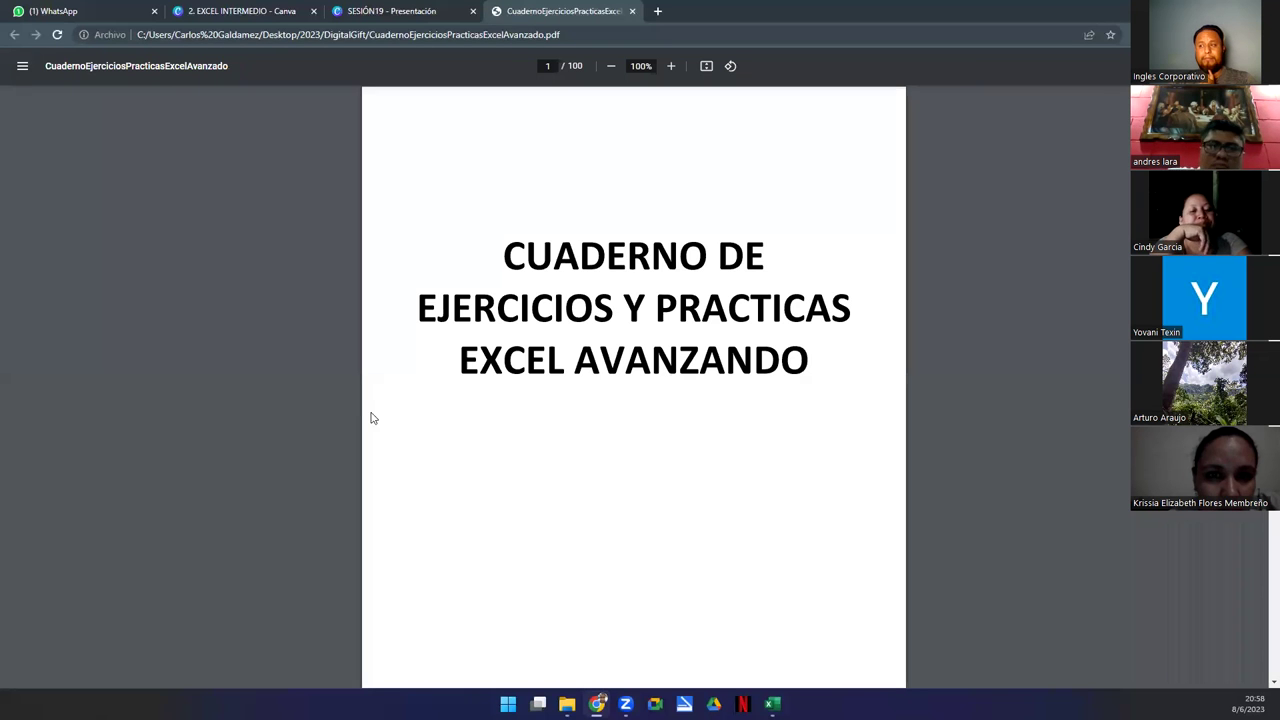
Scroll through the Excel Avanzado practice workbook toward the PRACTICA 4 section
scroll(629, 330, down, 10)
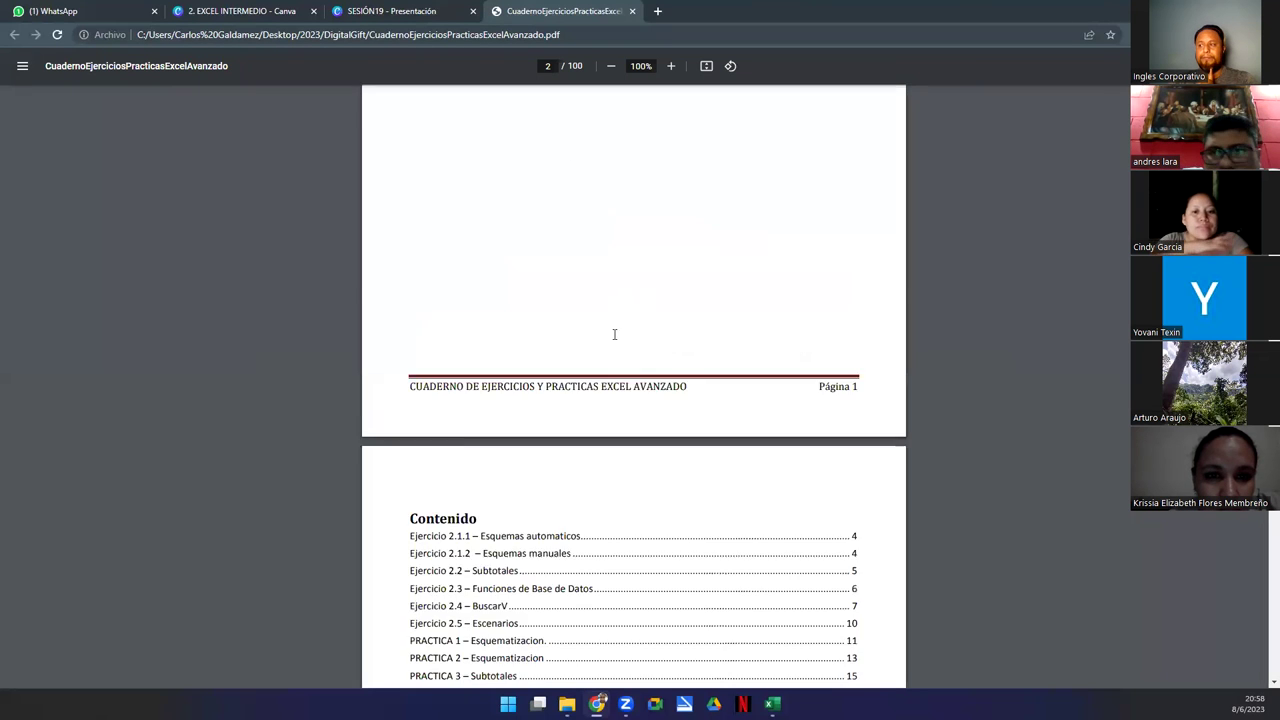
scroll(629, 330, down, 1)
scroll(603, 321, down, 3)
scroll(603, 321, down, 3)
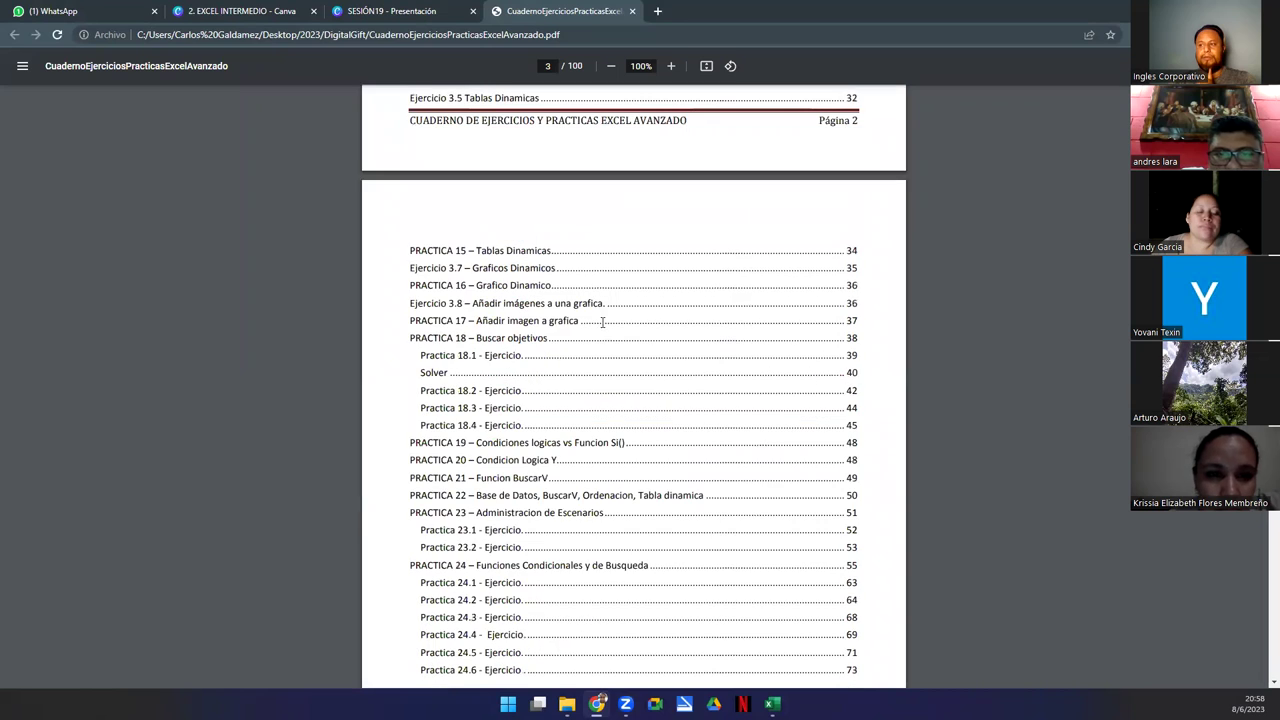
scroll(603, 321, down, 3)
scroll(610, 322, down, 2)
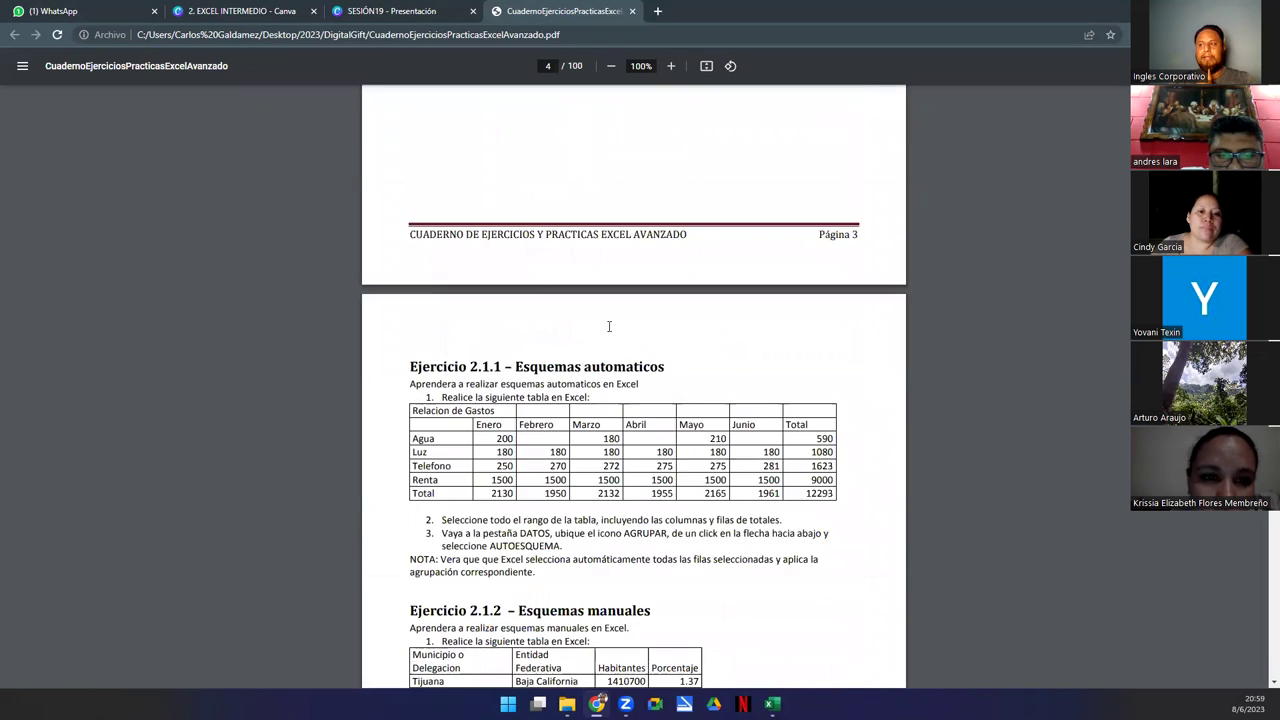
scroll(619, 322, down, 4)
scroll(622, 326, down, 5)
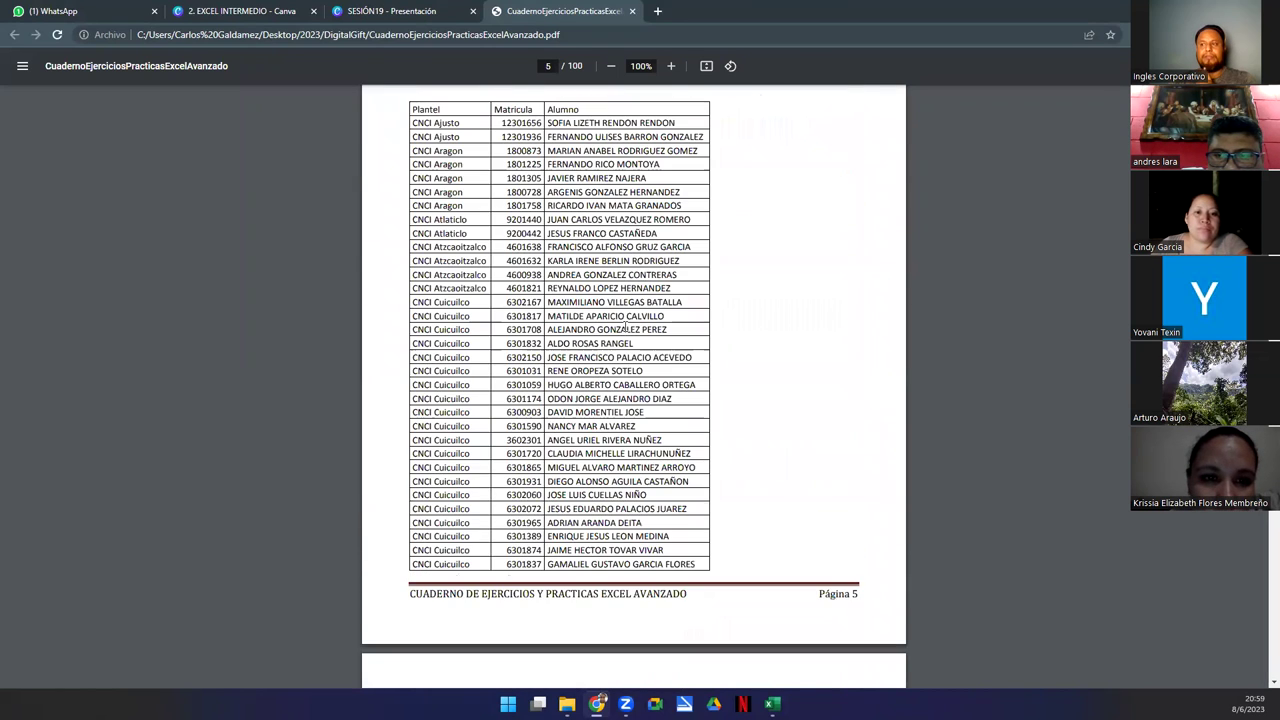
scroll(624, 327, down, 3)
scroll(625, 328, down, 4)
scroll(626, 330, down, 3)
scroll(626, 328, up, 3)
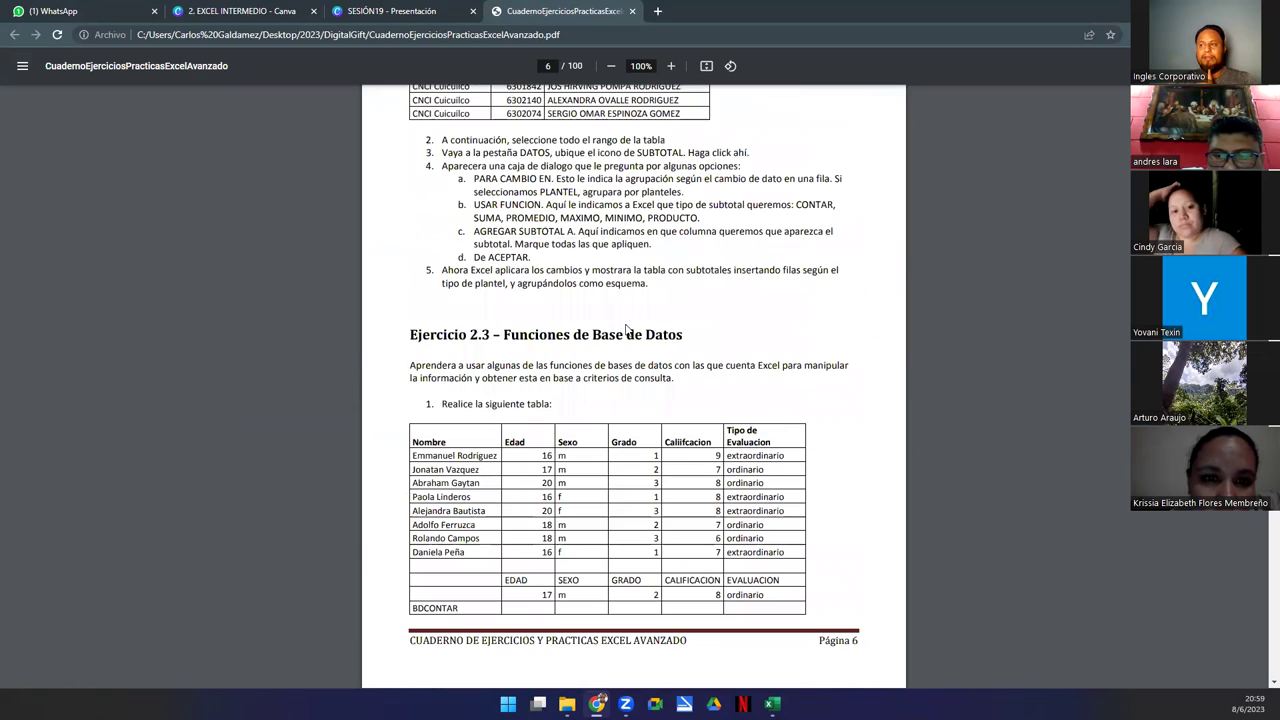
scroll(530, 368, down, 3)
scroll(545, 366, down, 3)
scroll(560, 364, down, 3)
scroll(575, 363, down, 3)
scroll(575, 363, down, 3)
scroll(575, 365, down, 3)
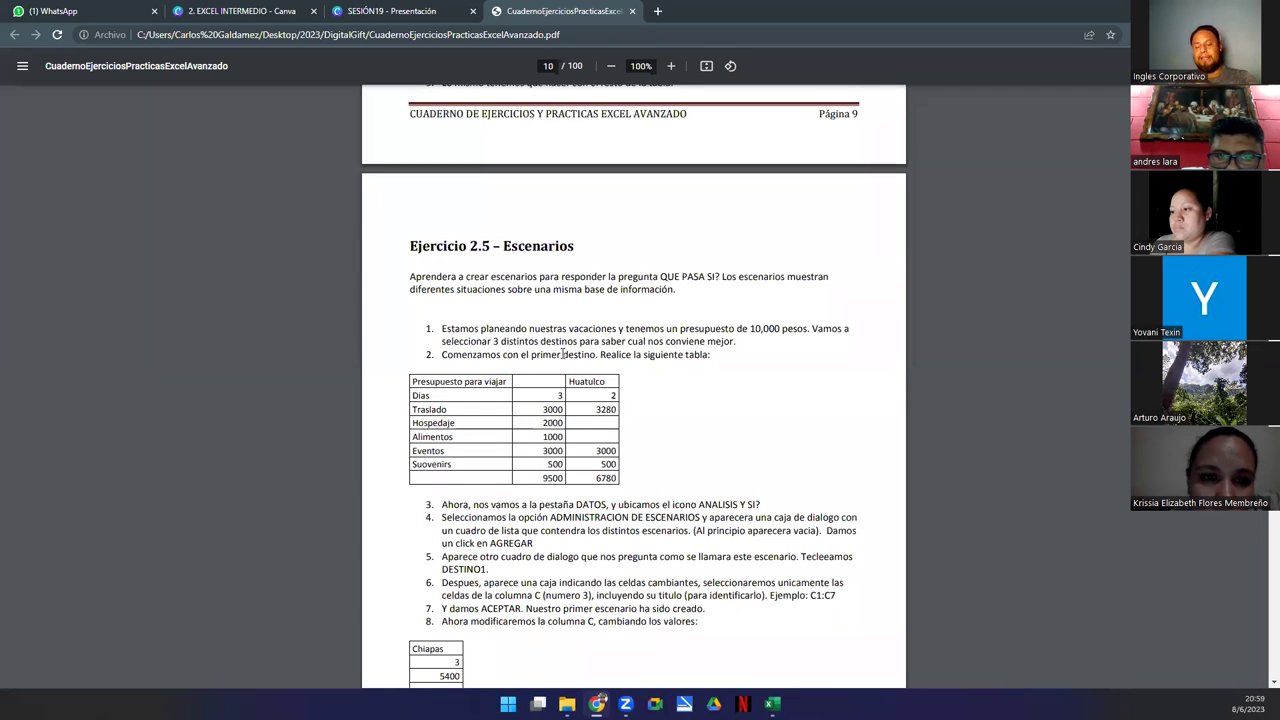
scroll(563, 354, down, 4)
scroll(566, 358, down, 8)
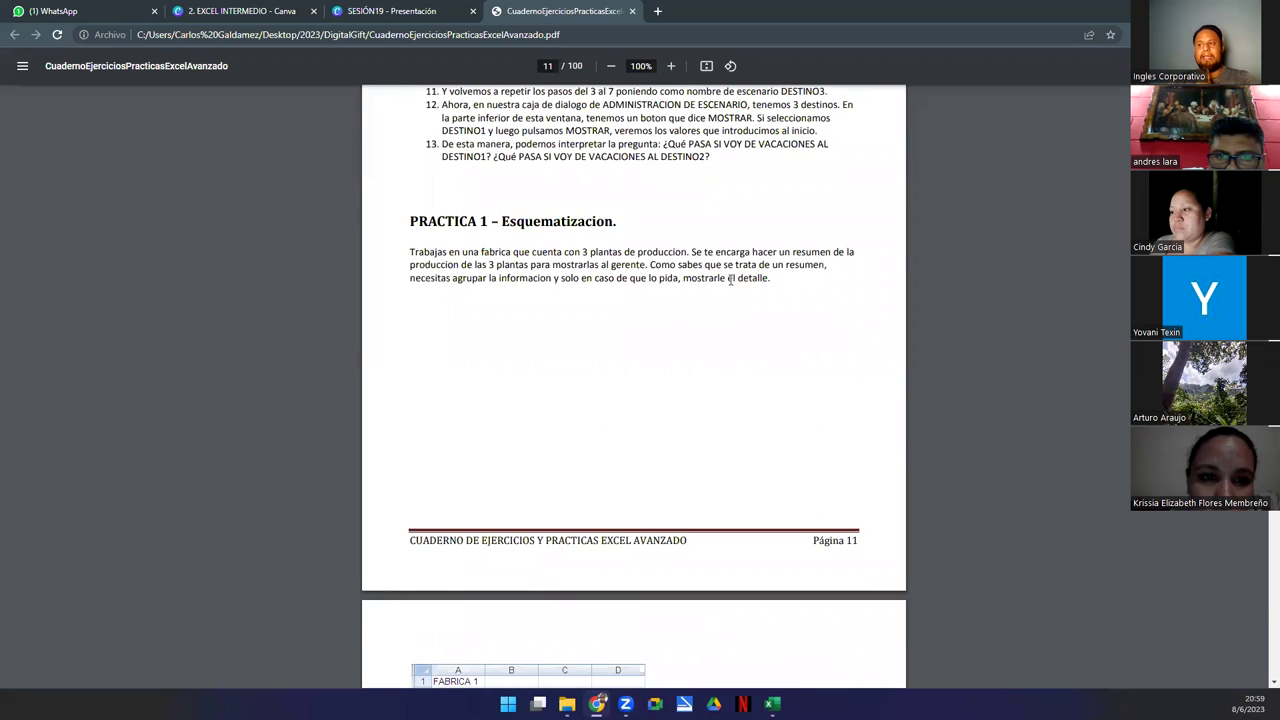
scroll(720, 290, down, 3)
scroll(716, 292, down, 4)
scroll(715, 294, up, 4)
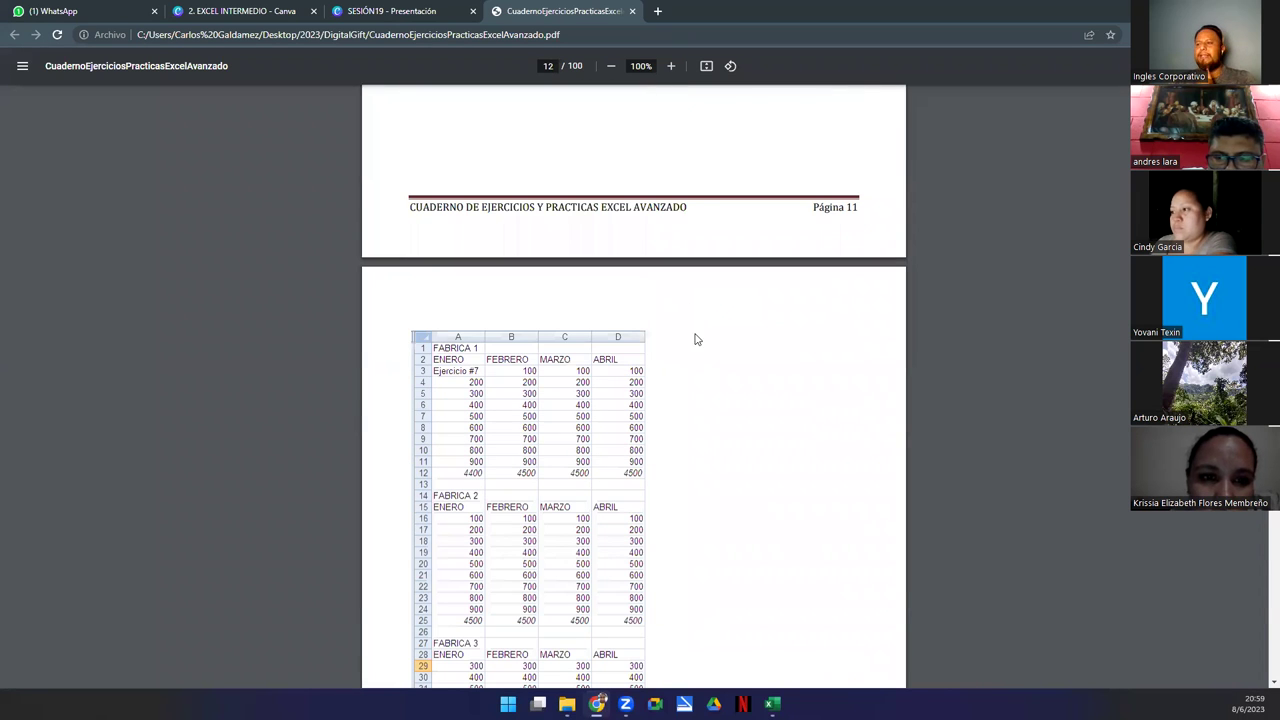
scroll(643, 380, down, 6)
scroll(643, 378, down, 3)
scroll(643, 377, up, 3)
scroll(643, 378, down, 4)
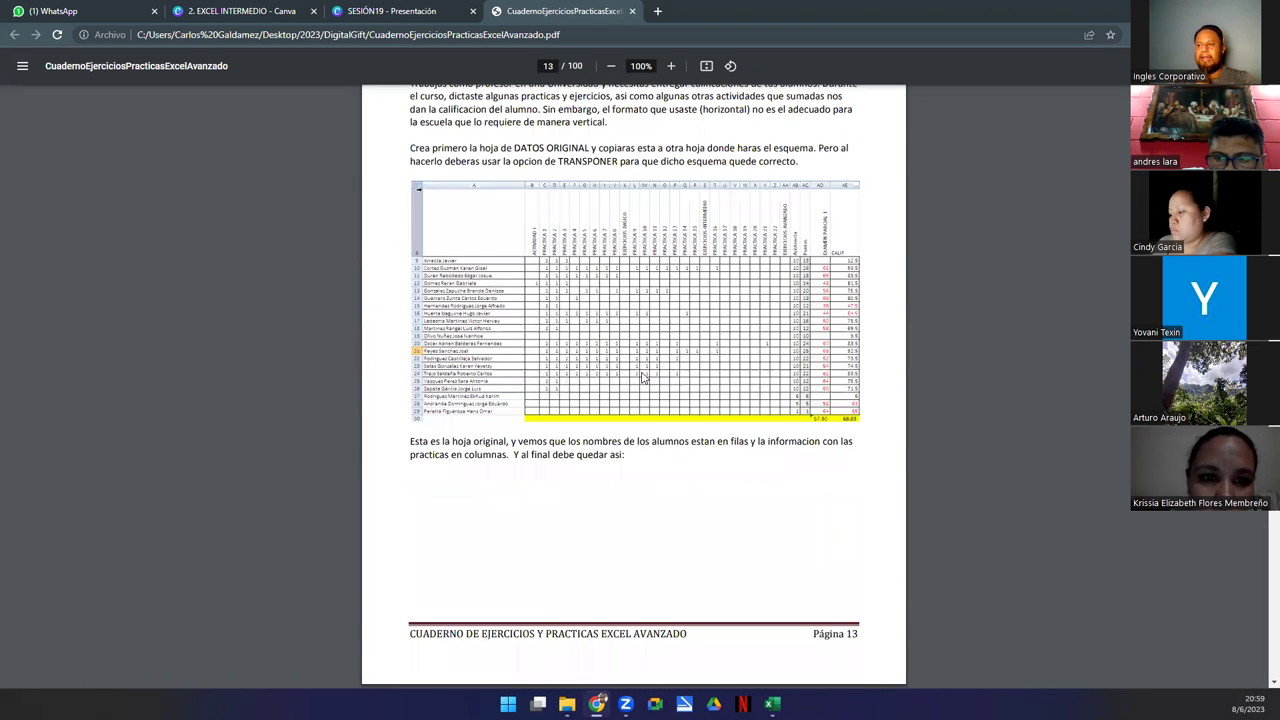
scroll(652, 362, down, 4)
scroll(652, 357, down, 3)
scroll(650, 357, down, 3)
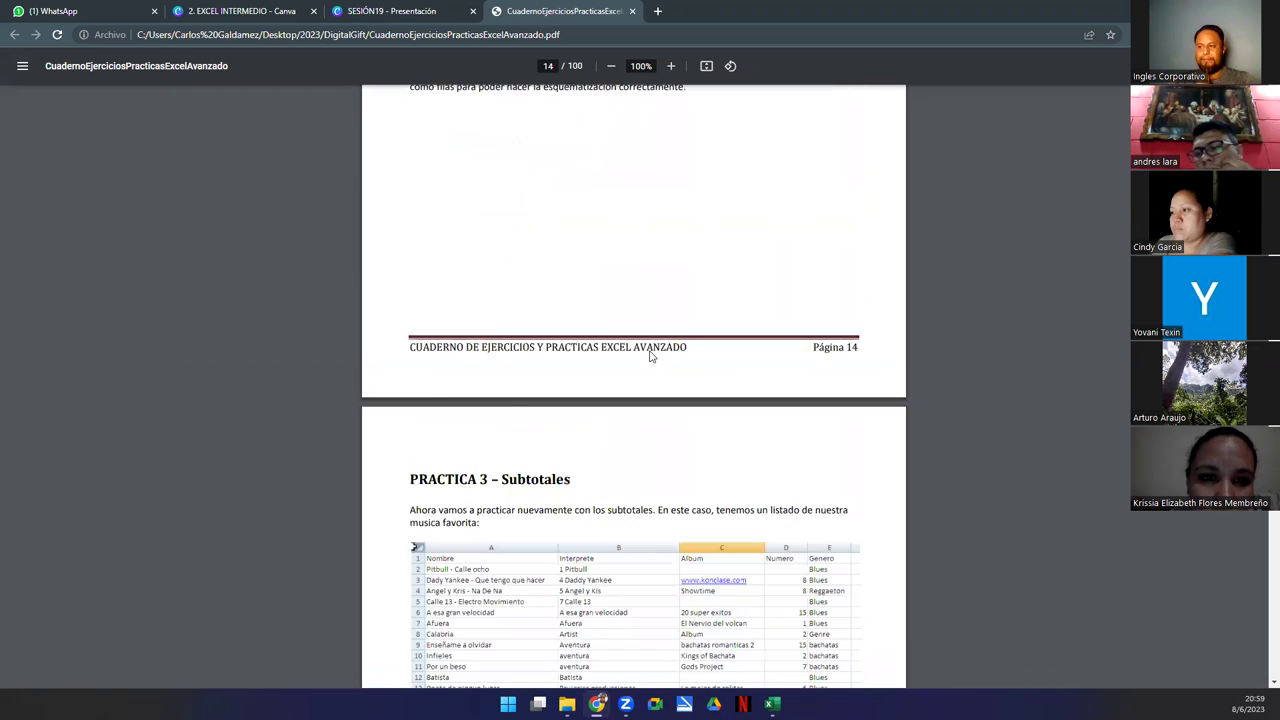
scroll(650, 356, down, 3)
scroll(650, 356, down, 10)
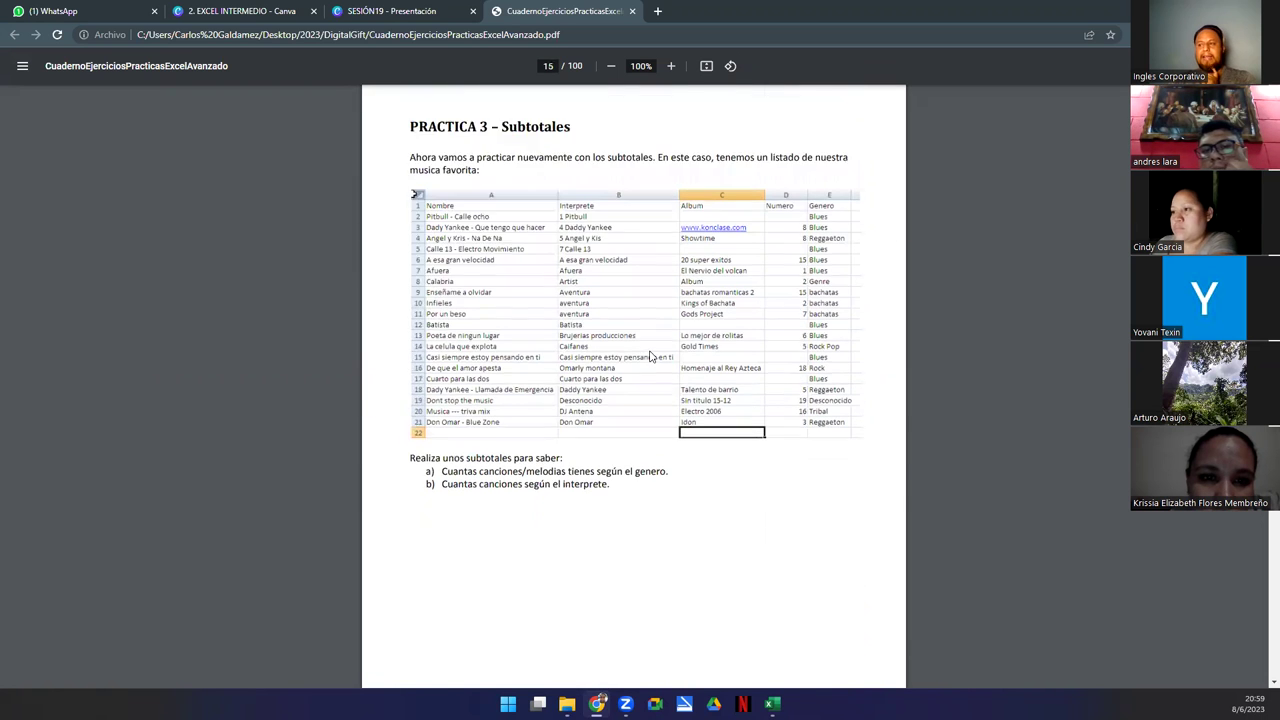
scroll(650, 356, up, 3)
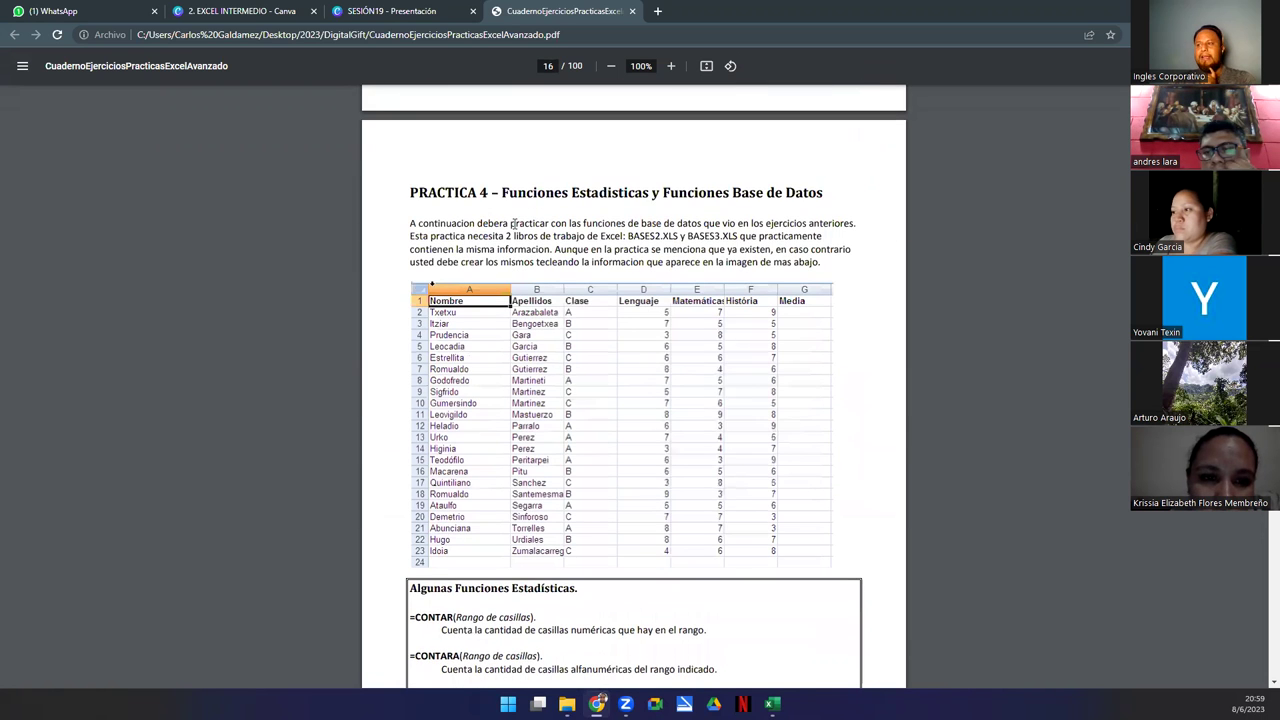
Highlight the PRACTICA 4 heading and continue to page 17's BDPROMEDIO, BDMAX and BDMIN definitions
drag(505, 189, 790, 190)
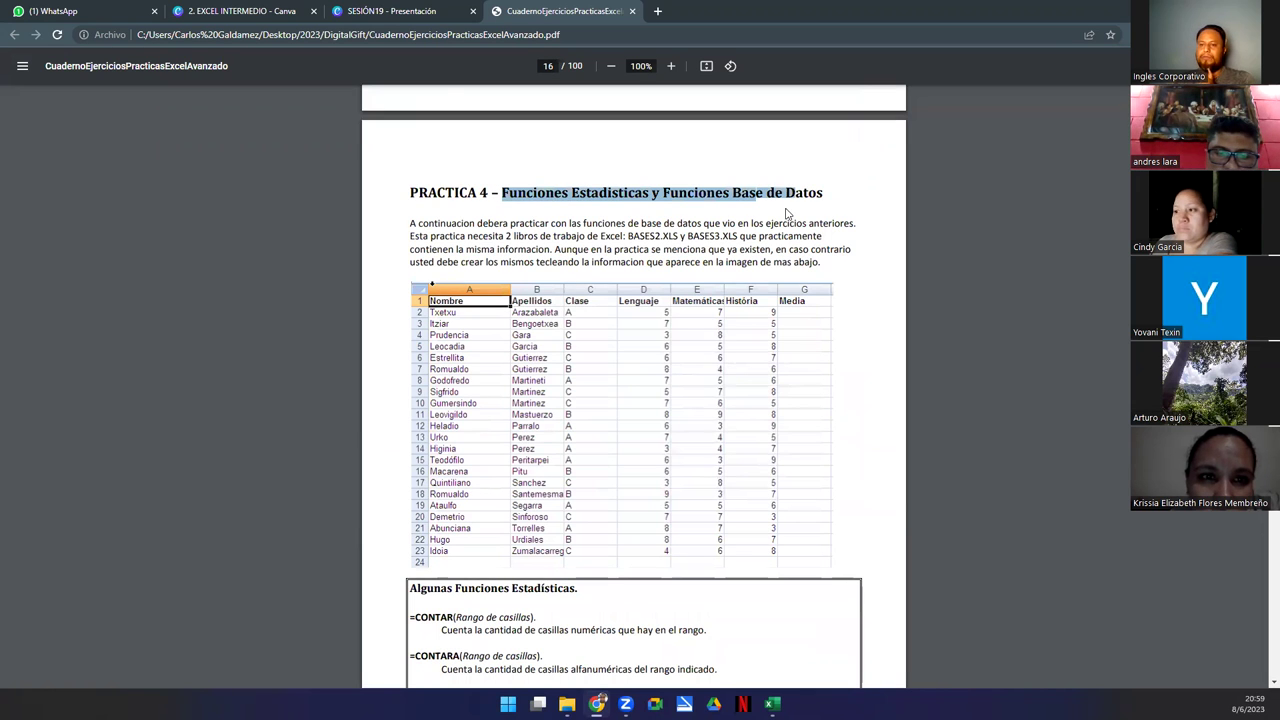
scroll(710, 248, down, 8)
scroll(594, 101, down, 3)
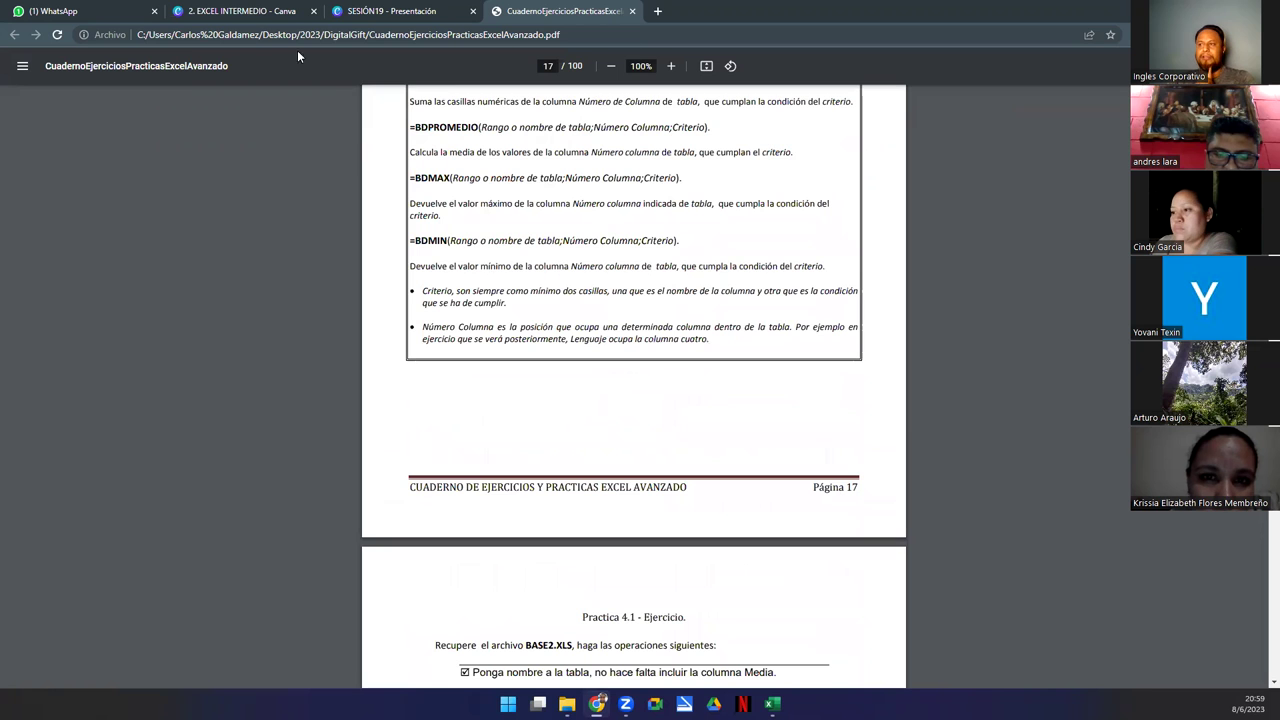
Close the PDF, present SESIÓN19 full screen and advance to the ¡Muchas gracias! slide 12
click(632, 11)
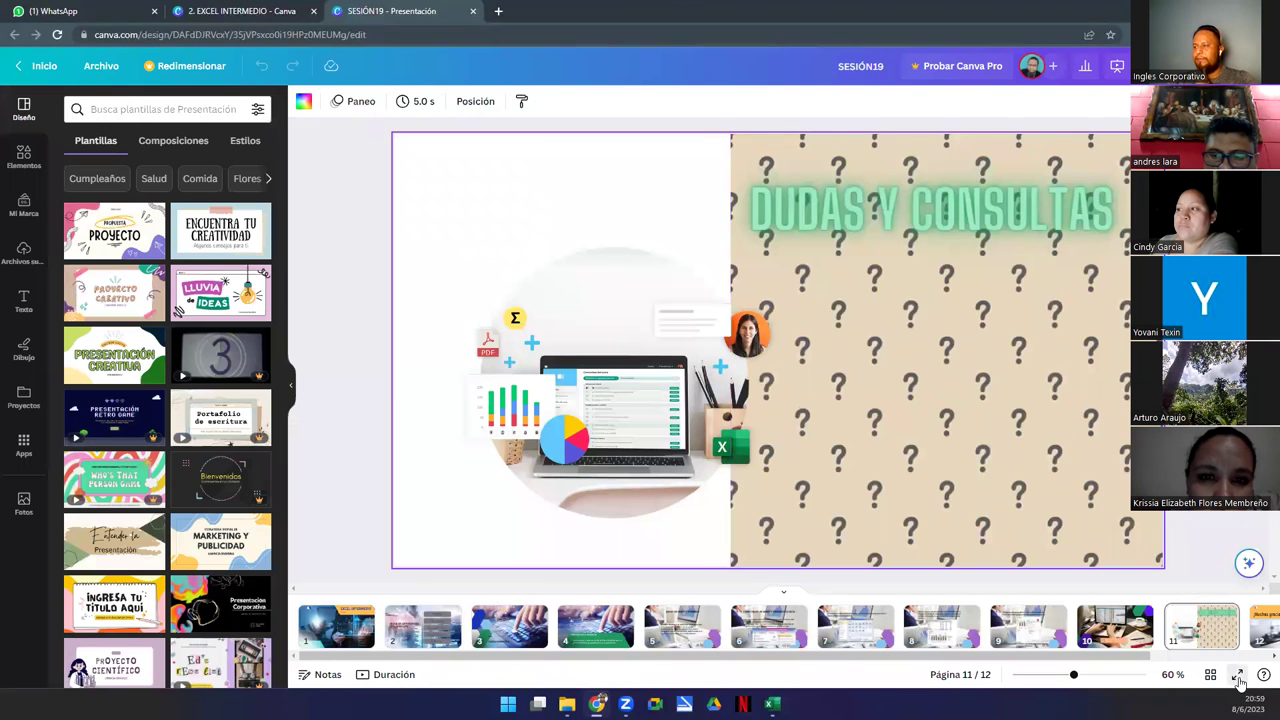
click(1237, 676)
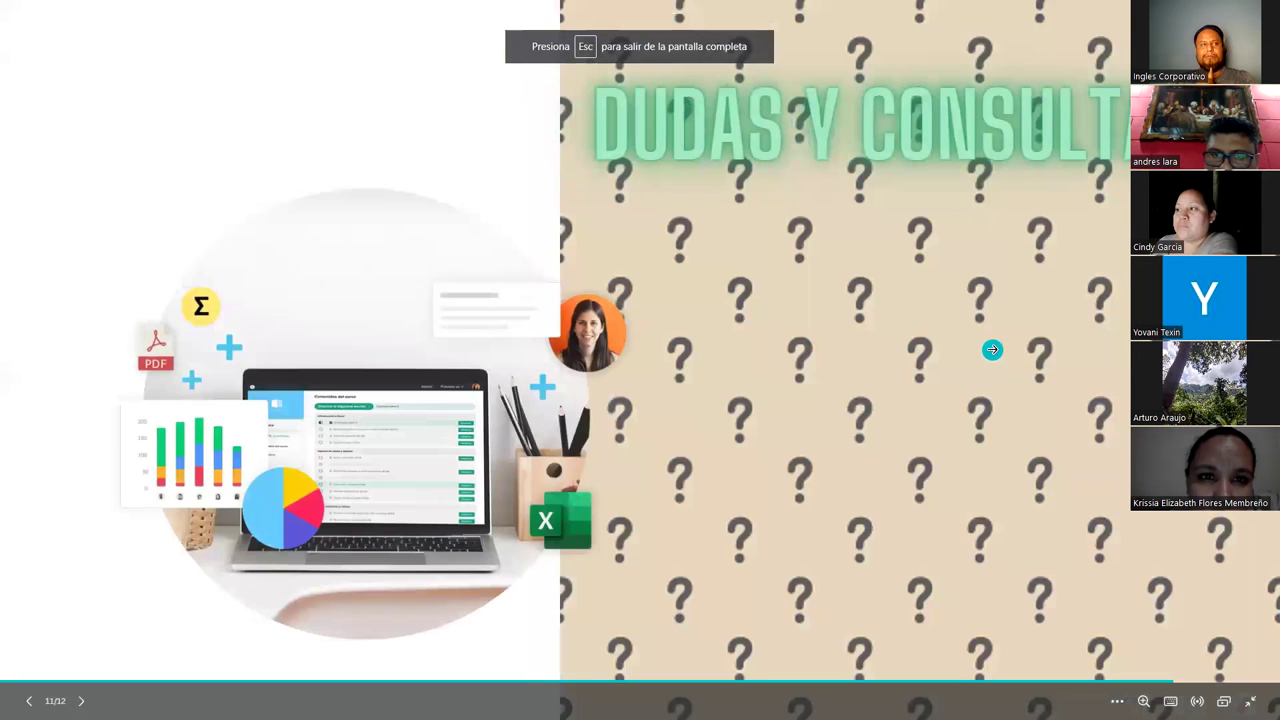
click(992, 349)
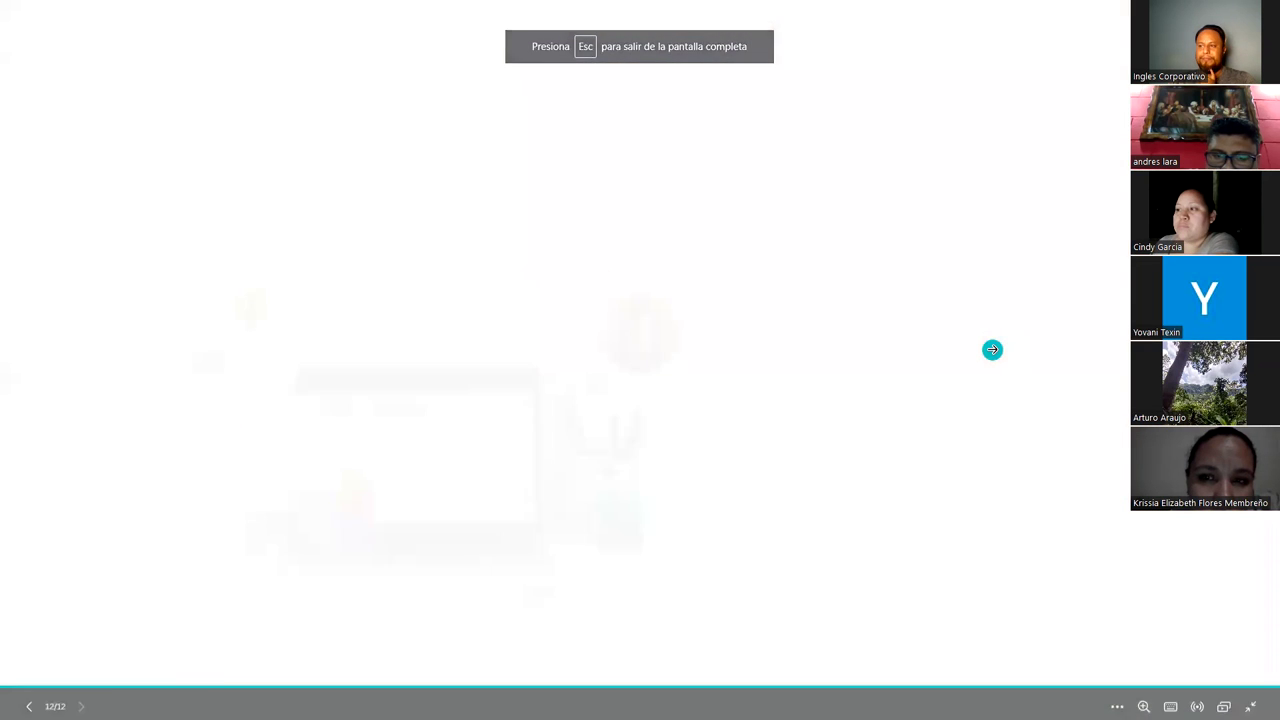